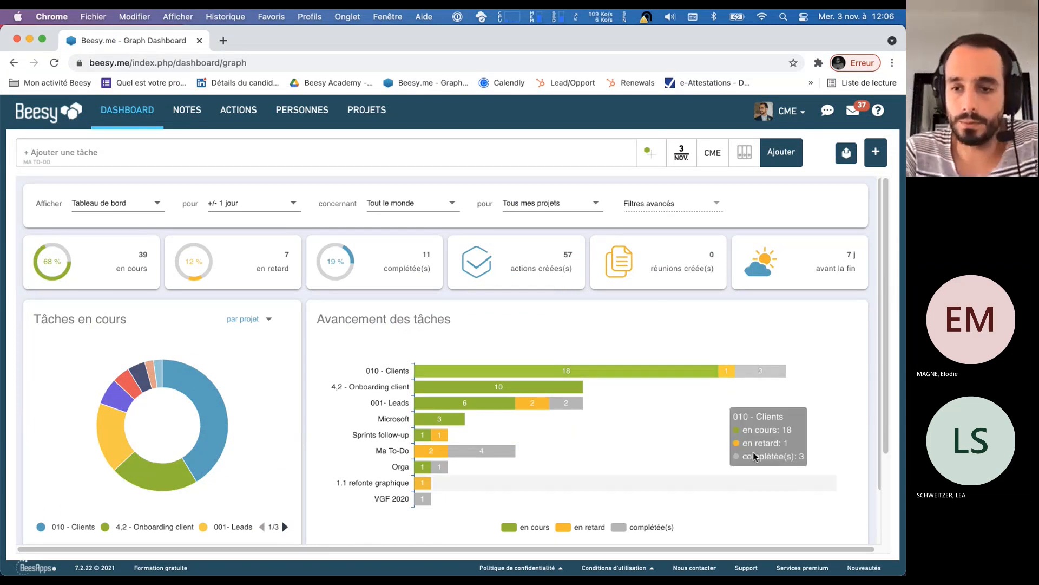
Dismiss the incoming message notification covering the browser window
click(767, 477)
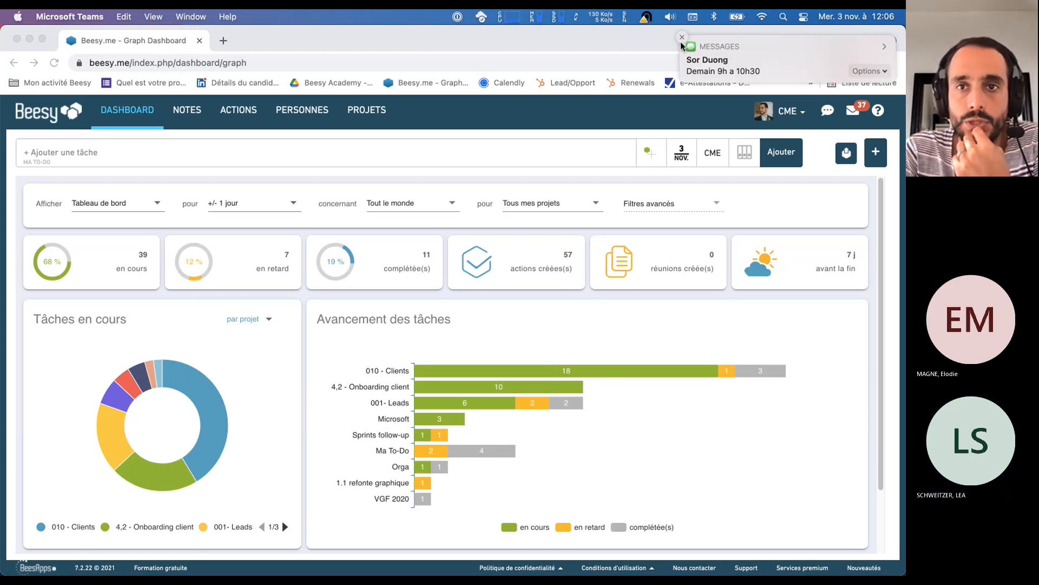
click(682, 39)
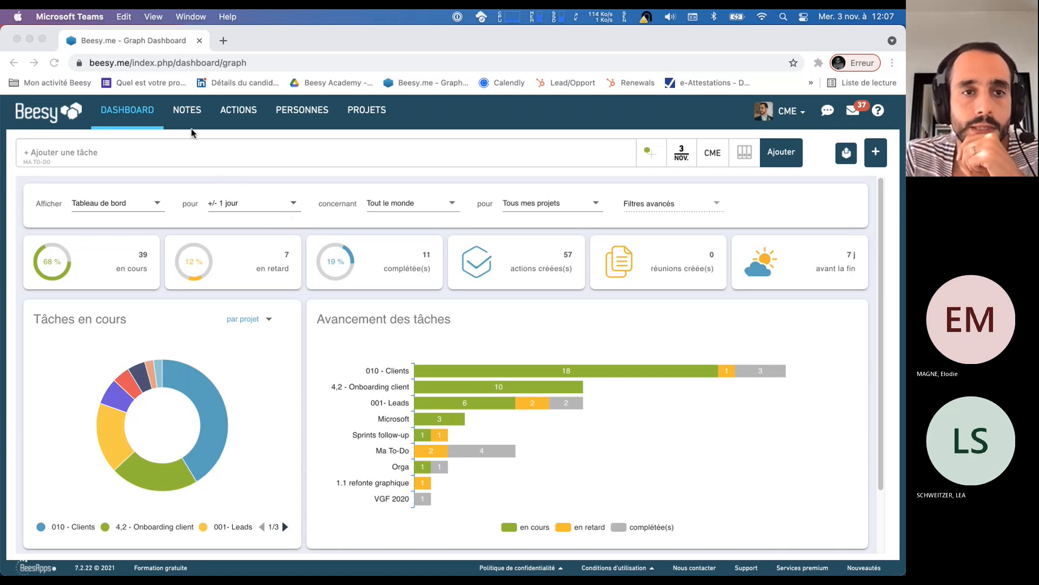
click(297, 135)
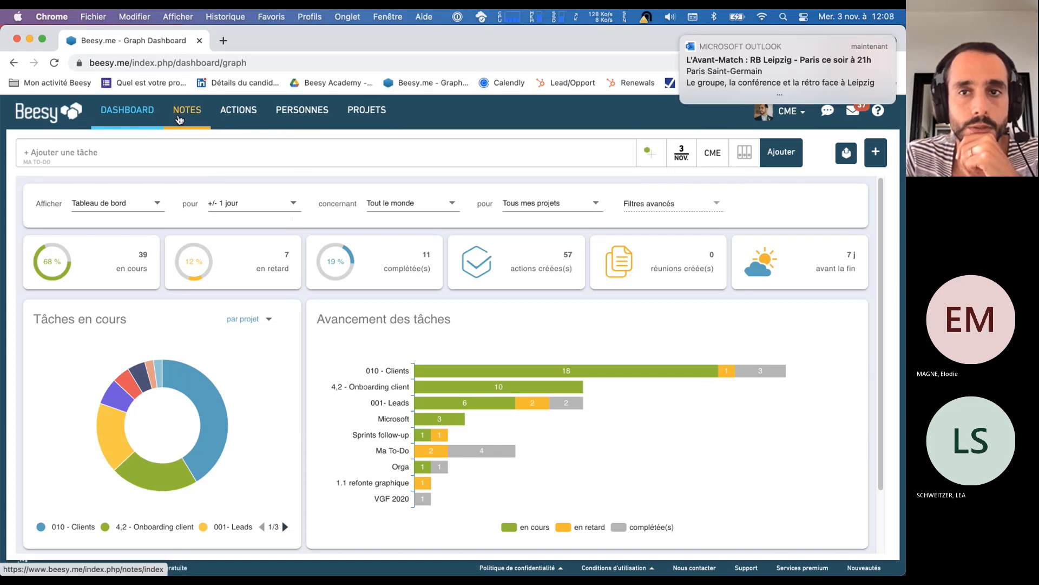
mouse_move(249, 554)
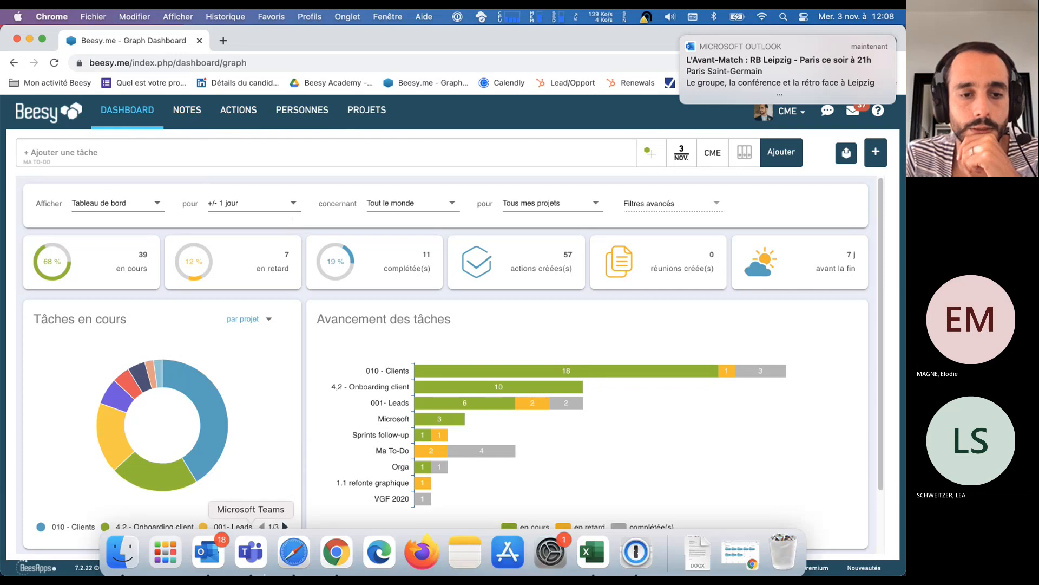
right_click(217, 554)
click(232, 500)
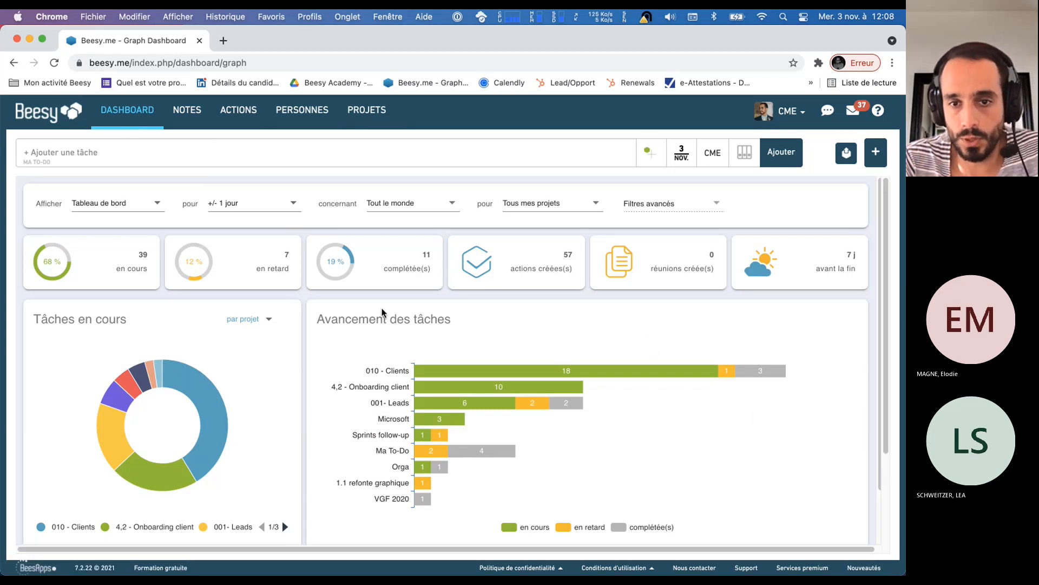
Switch the dashboard display from Tableau de bord to Les actions en cours
click(152, 209)
click(136, 237)
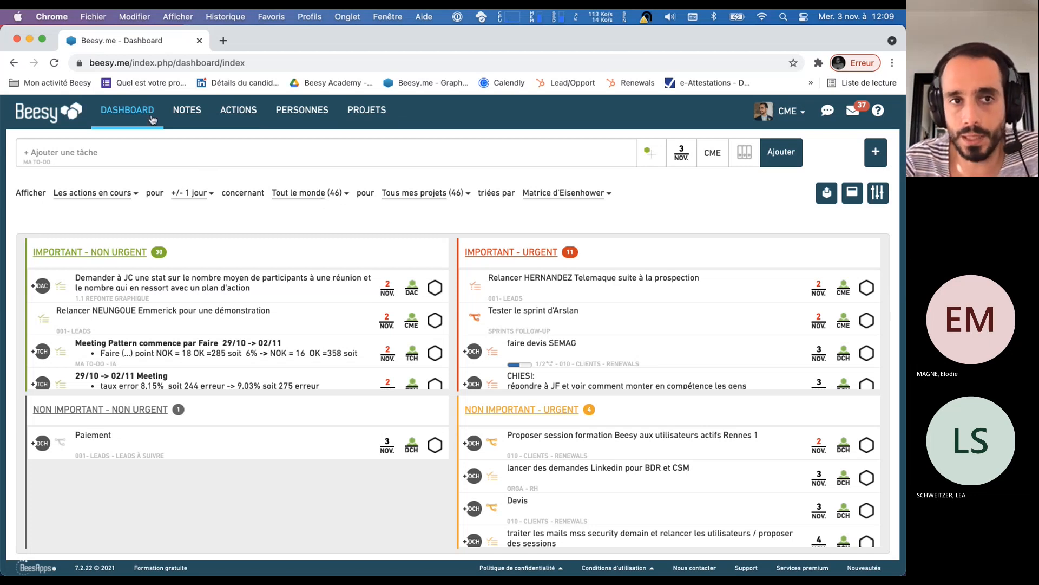
Open the Notes page in a new browser tab and show it
super+click(186, 111)
click(248, 37)
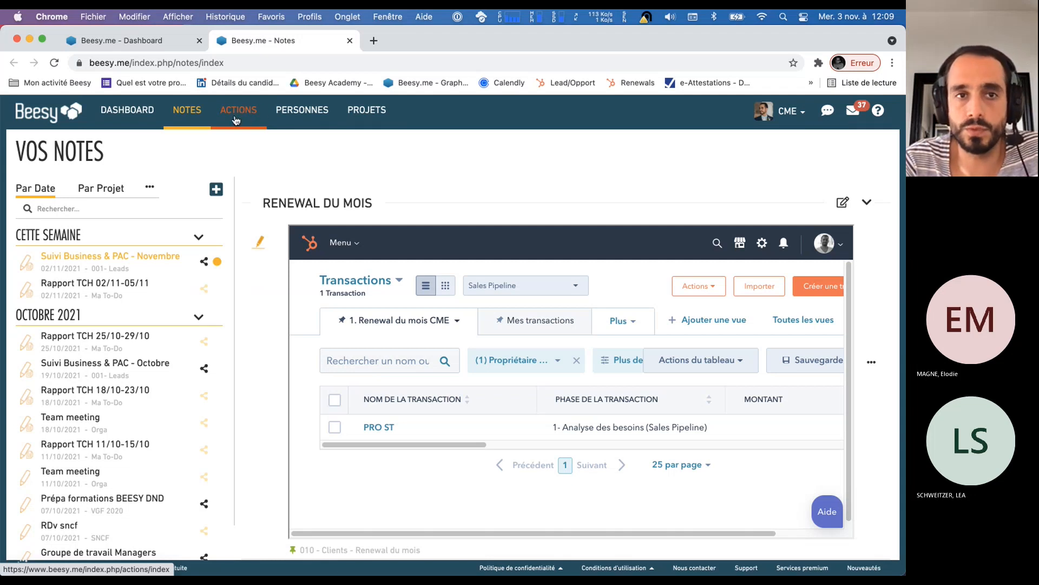
Open the Personnes page in a new browser tab and display the actions of the Head Of IT Retail
super+click(322, 114)
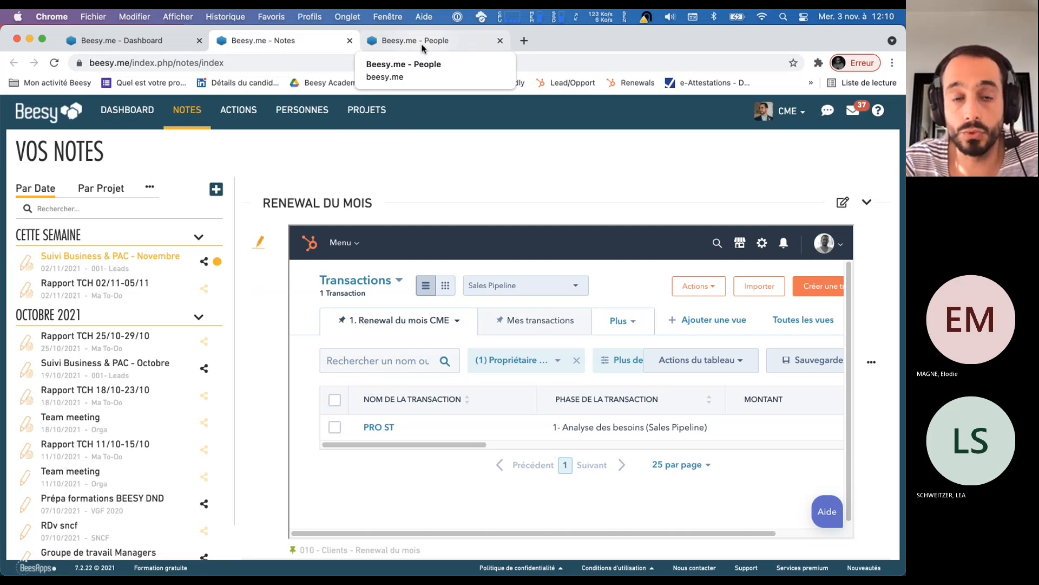
click(421, 46)
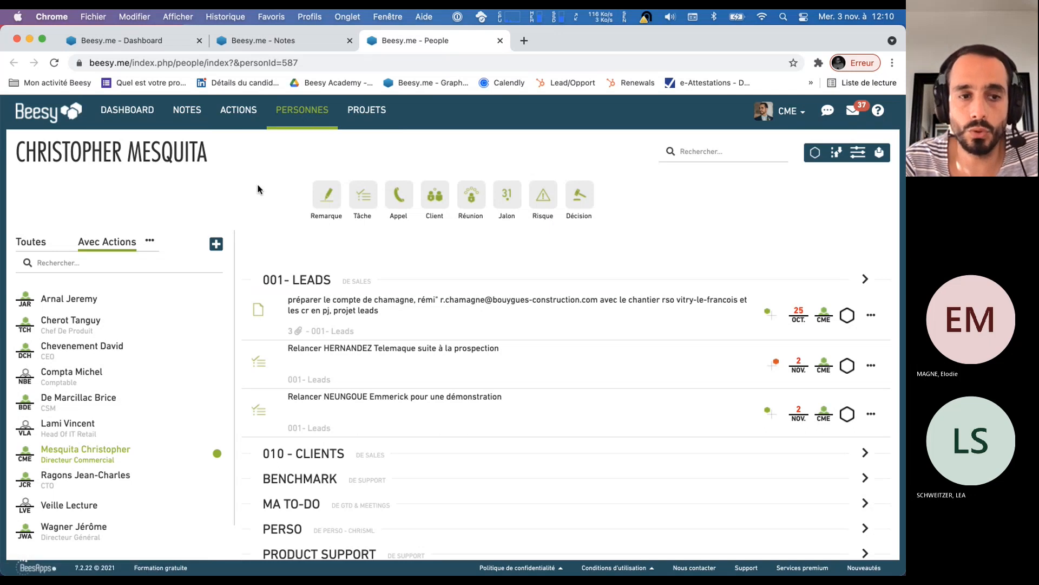
click(84, 428)
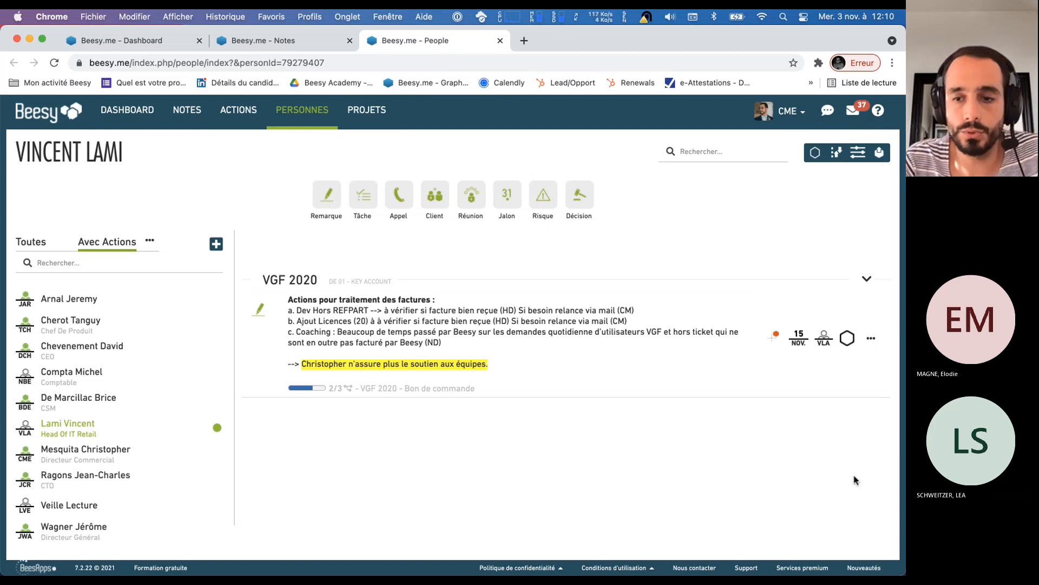
click(847, 520)
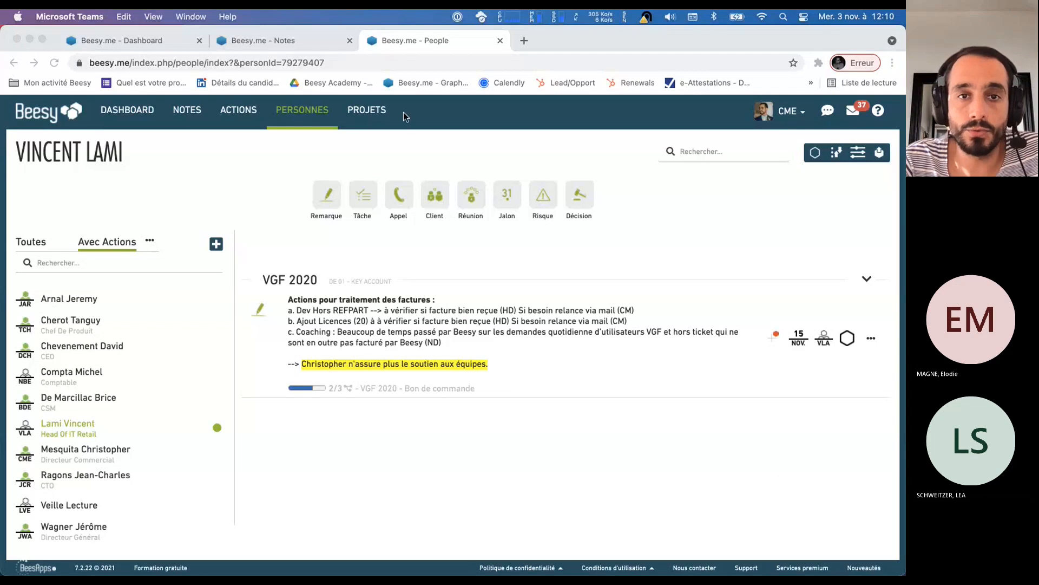
Open the Projets page in a new browser tab and collapse the GTD & Meetings, Sales and Suivi Clients B2B objectives
super+click(362, 115)
click(585, 43)
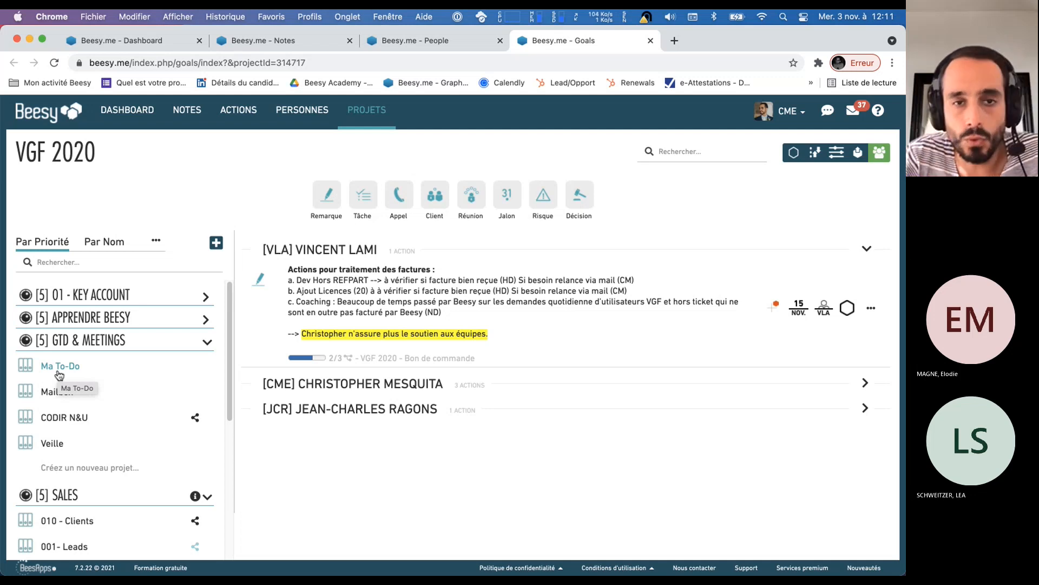
click(208, 343)
click(207, 365)
click(207, 386)
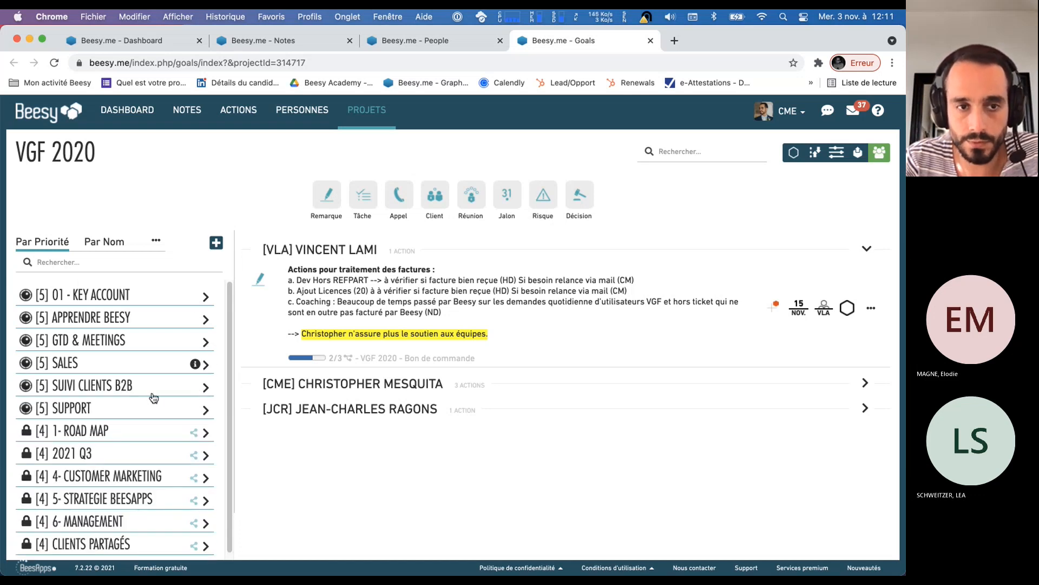
Expand the 01 - Key Account, Apprendre Beesy and GTD & Meetings objectives to list their projects
click(207, 297)
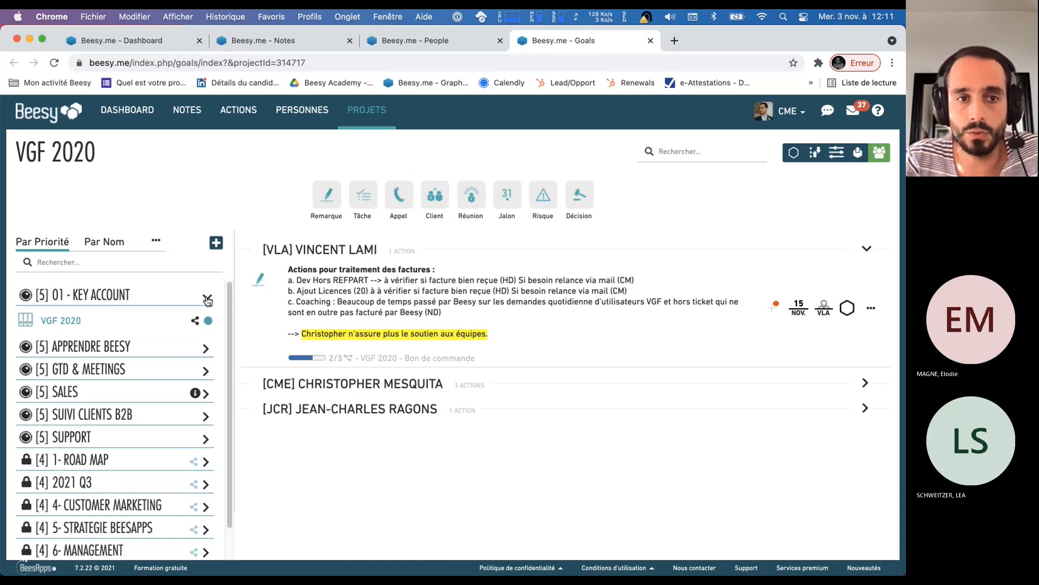
click(205, 349)
click(206, 400)
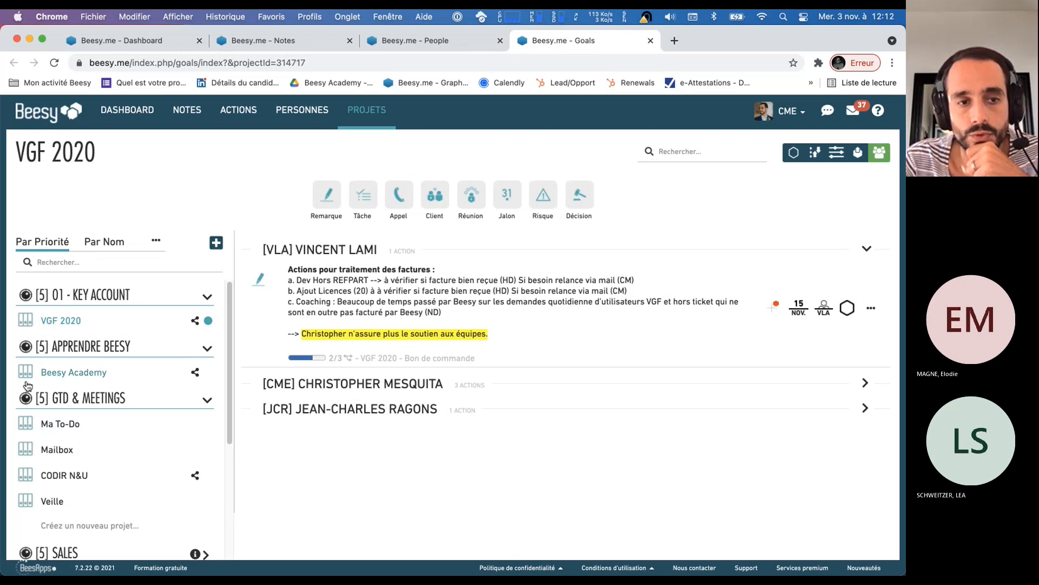
View the edit settings of the 01 - Key Account objective and of its VGF 2020 project without changing them
click(26, 296)
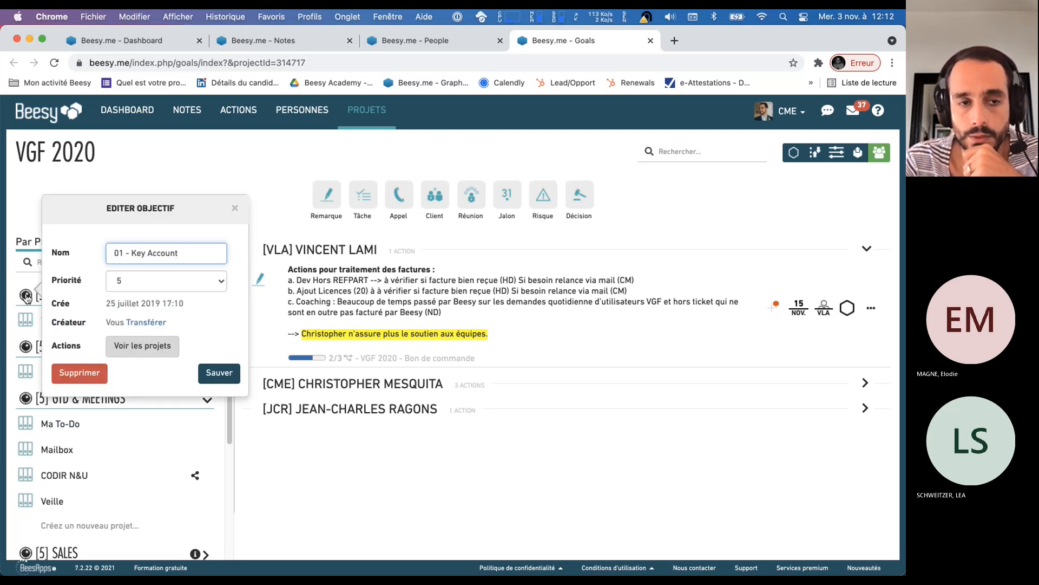
click(32, 322)
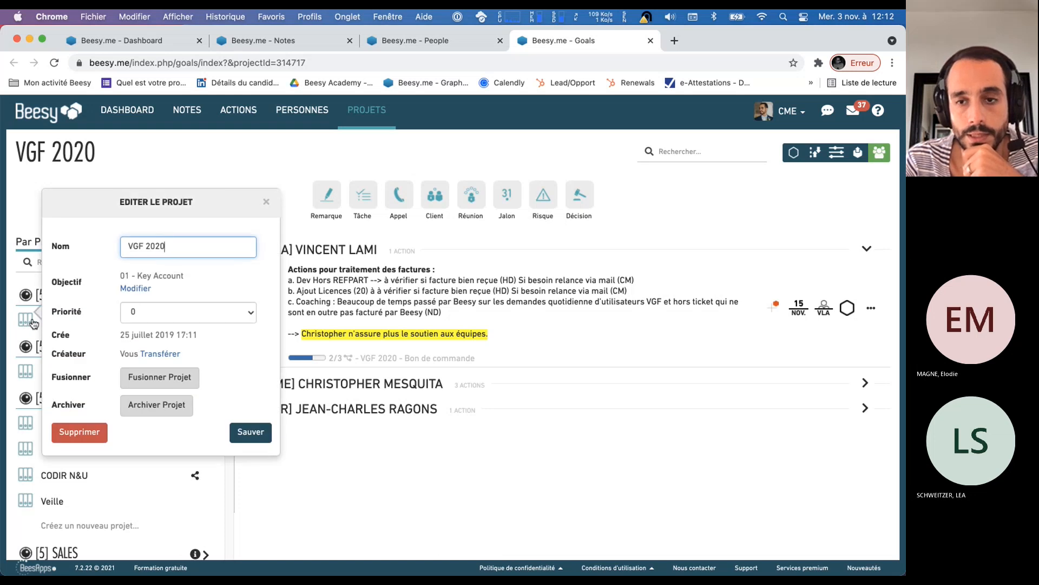
click(441, 247)
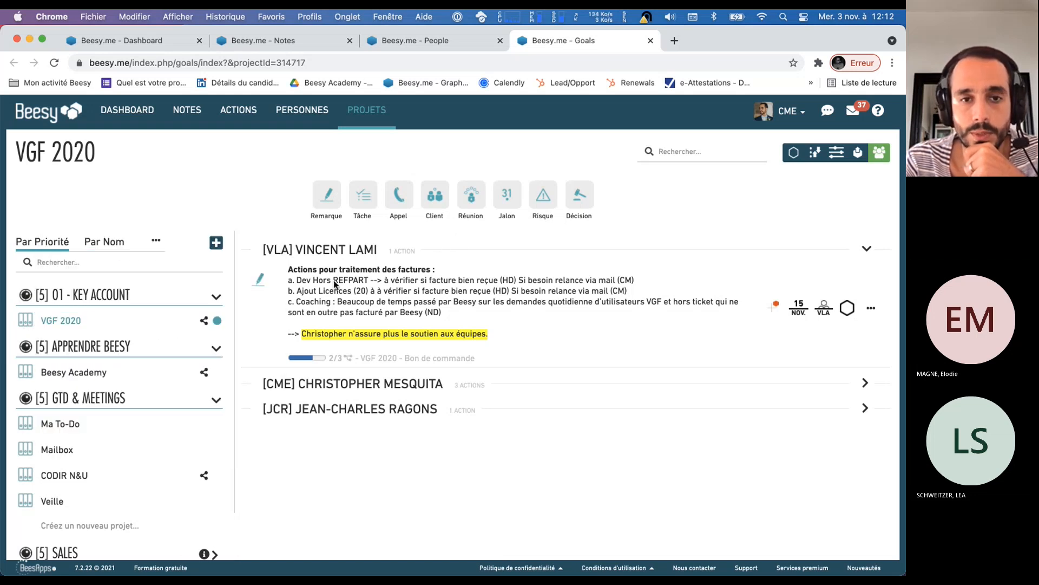
View the subtasks and details of the VGF 2020 action about invoice processing, and close them
click(260, 286)
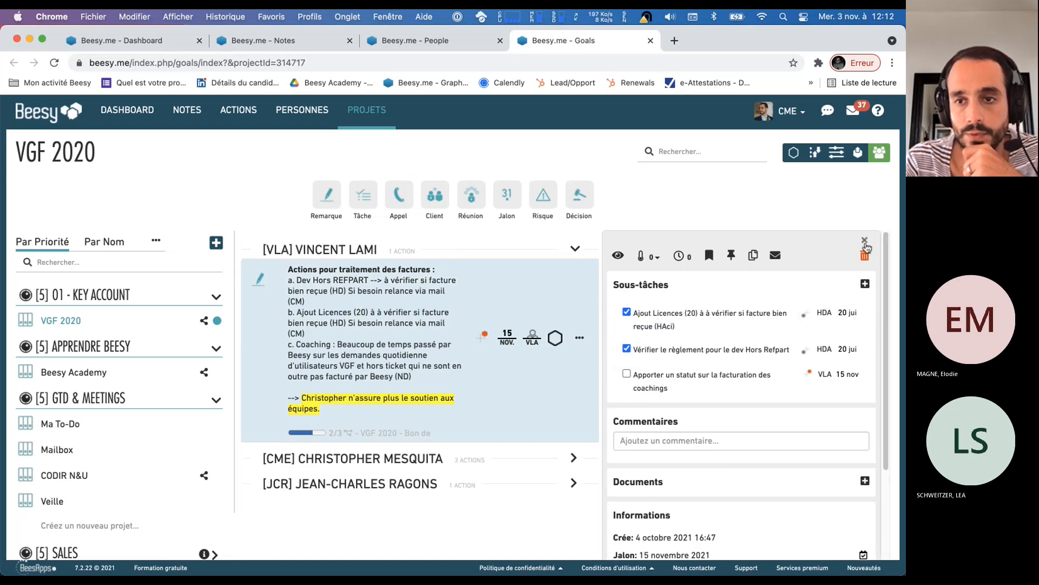
click(864, 240)
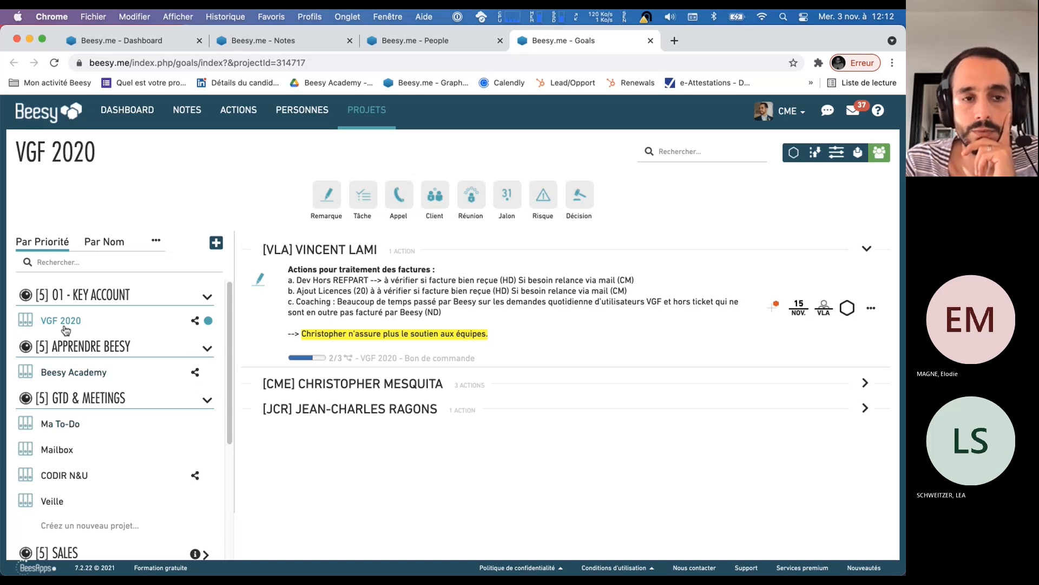
Collapse the Apprendre Beesy and GTD & Meetings objectives and expand Sales to list its projects
click(207, 349)
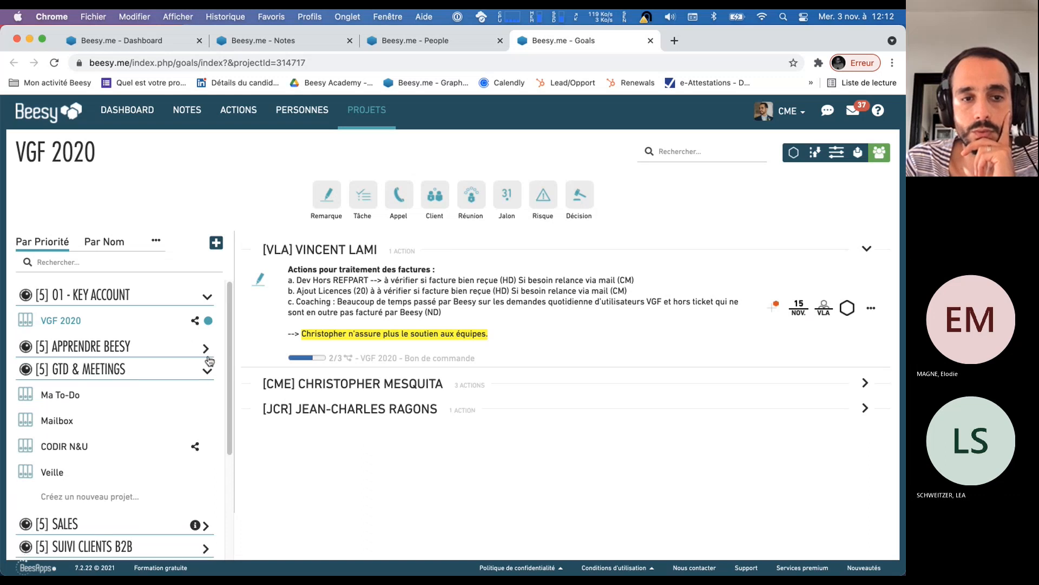
click(208, 370)
click(208, 394)
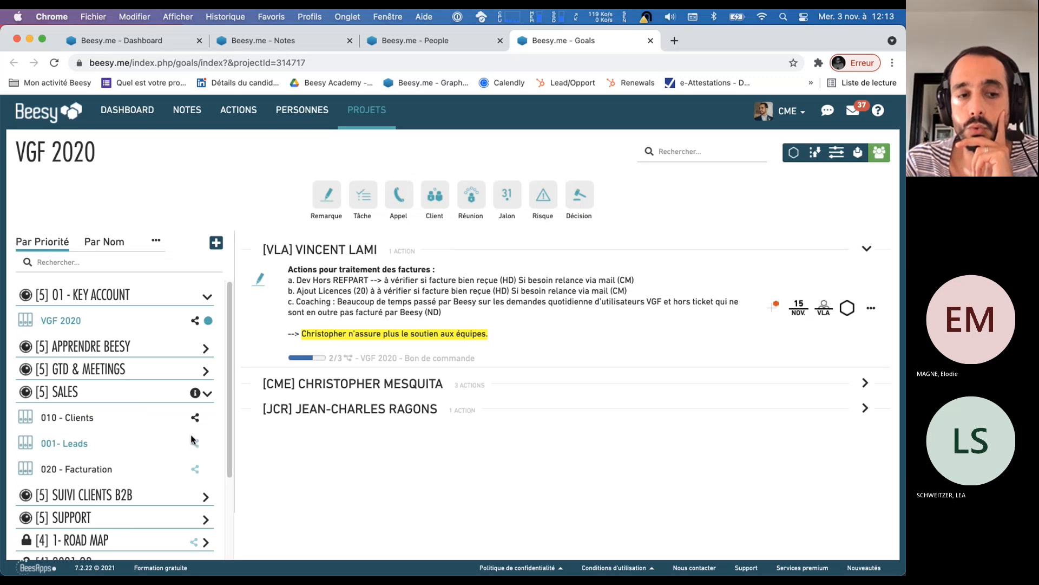
View the sharing members of the 010 - Clients project under Sales and close the list
scroll(197, 520, down, 3)
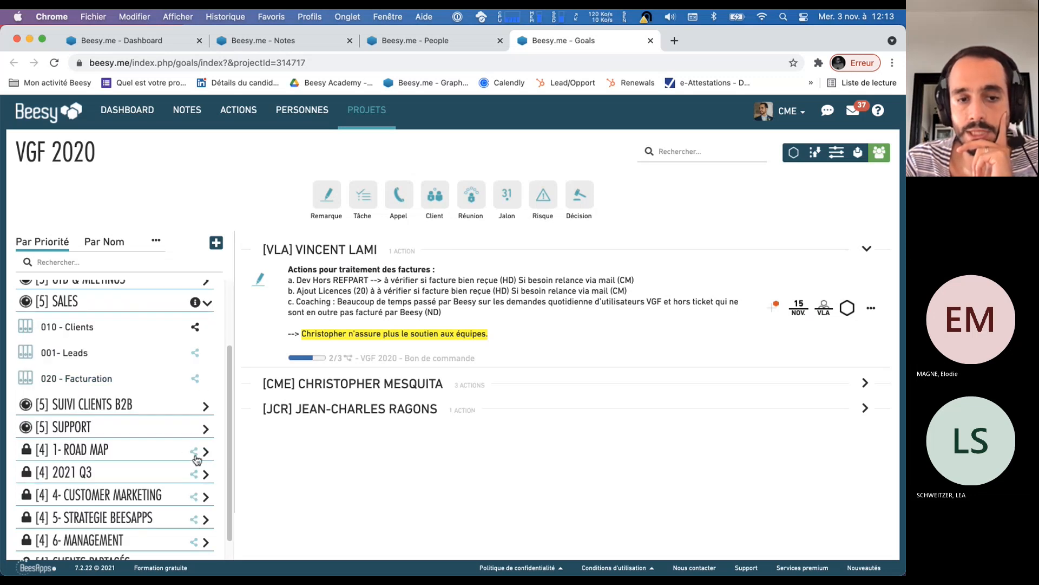
scroll(192, 438, up, 1)
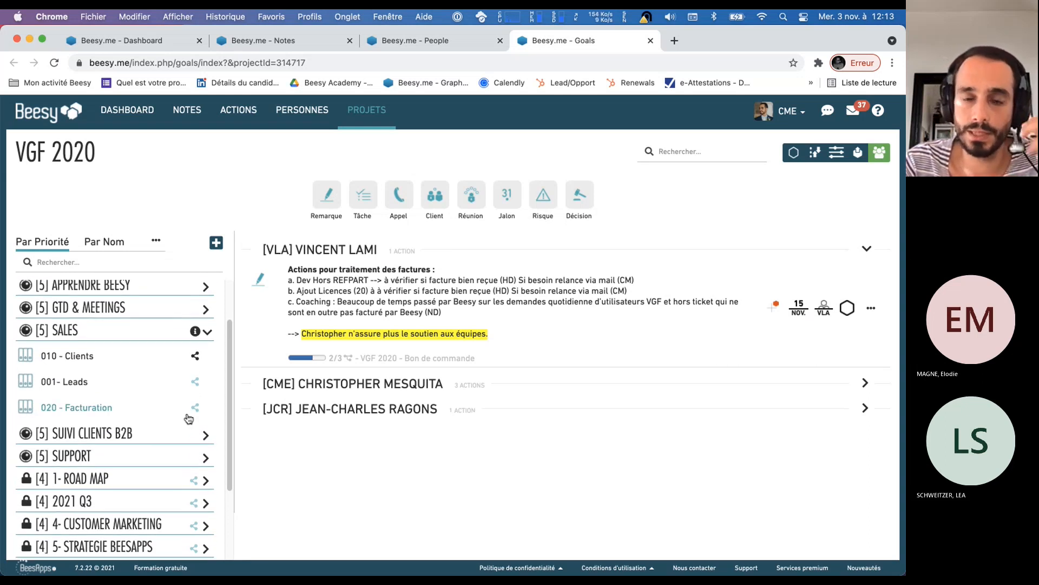
click(196, 356)
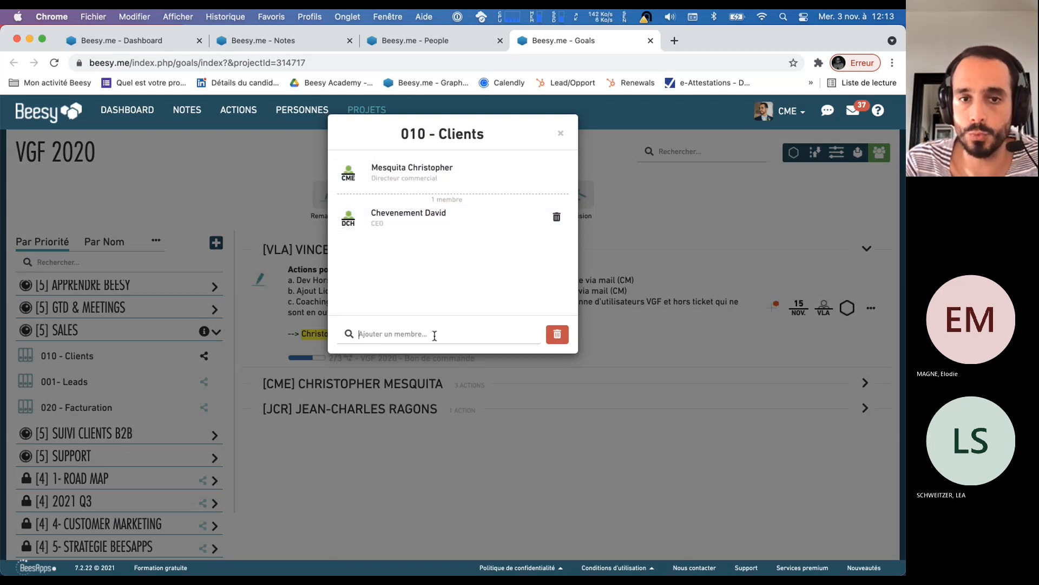
click(561, 135)
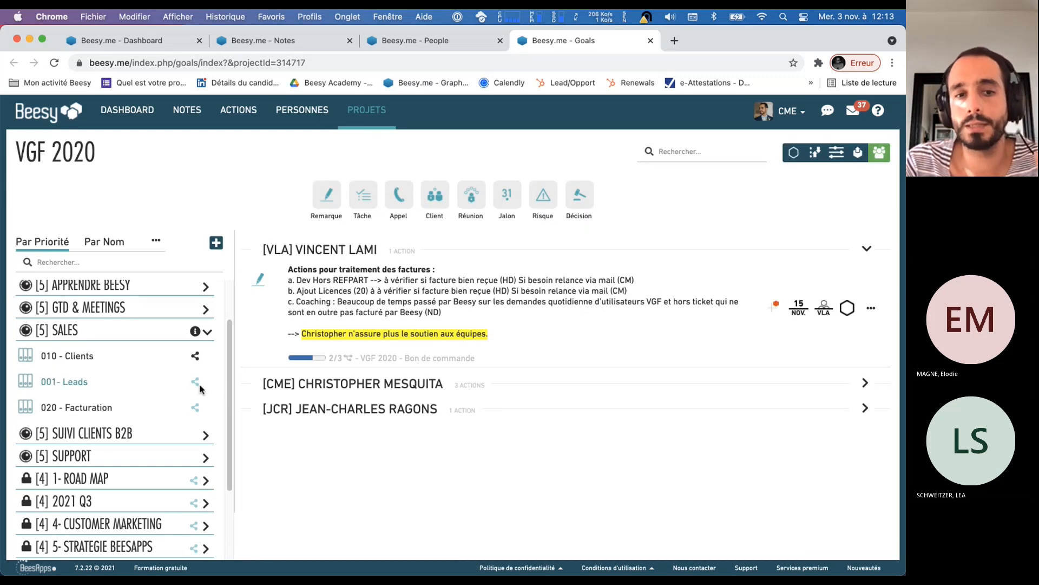
View the sharing members of the 001- Leads project received through a share and close the list
mouse_move(197, 386)
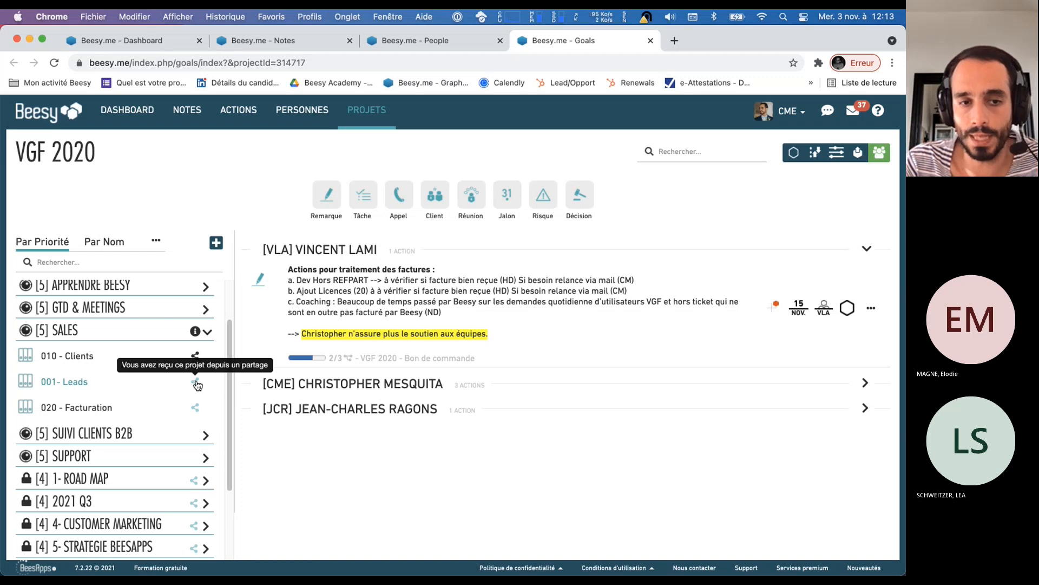
click(196, 383)
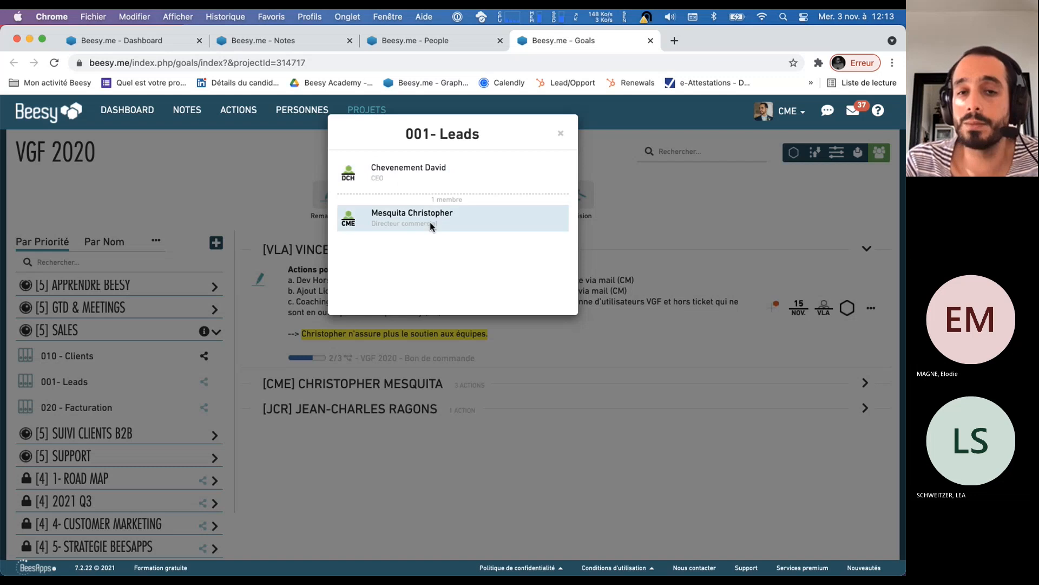
click(563, 136)
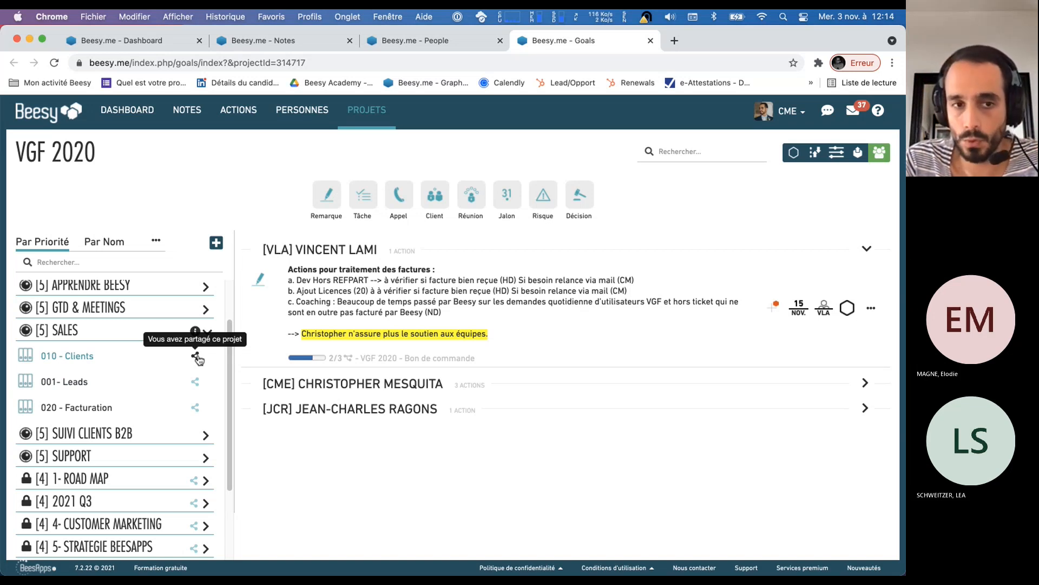
Compare the sharing windows of 010 - Clients and 001- Leads, highlighting the owner's name in 001- Leads
click(196, 357)
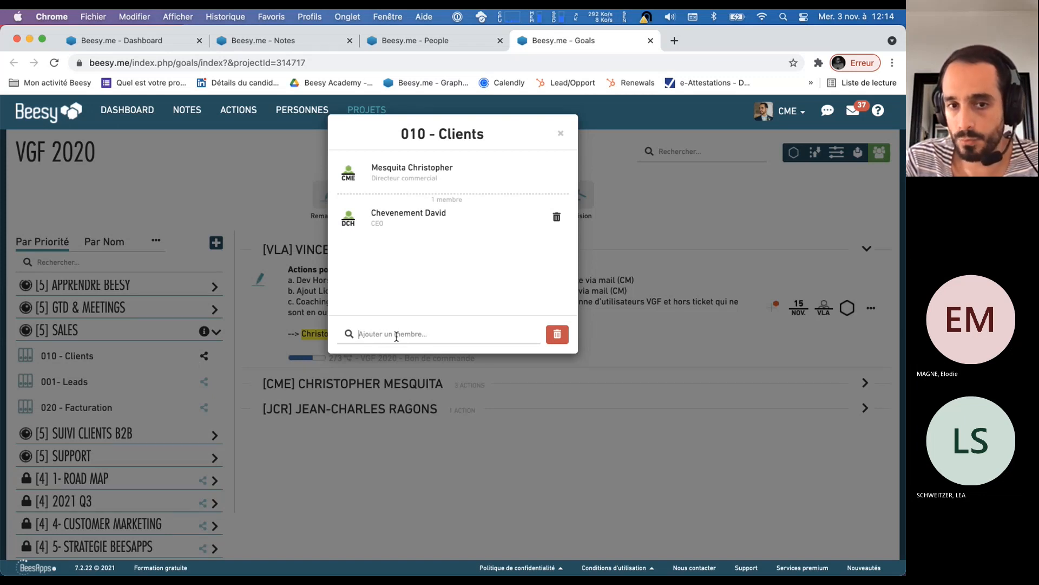
click(561, 133)
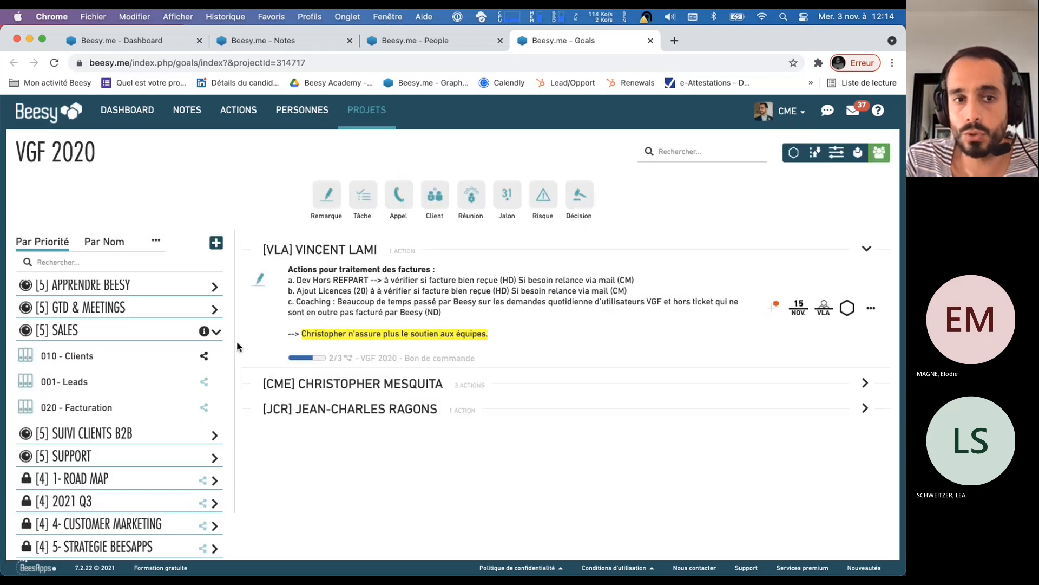
click(194, 381)
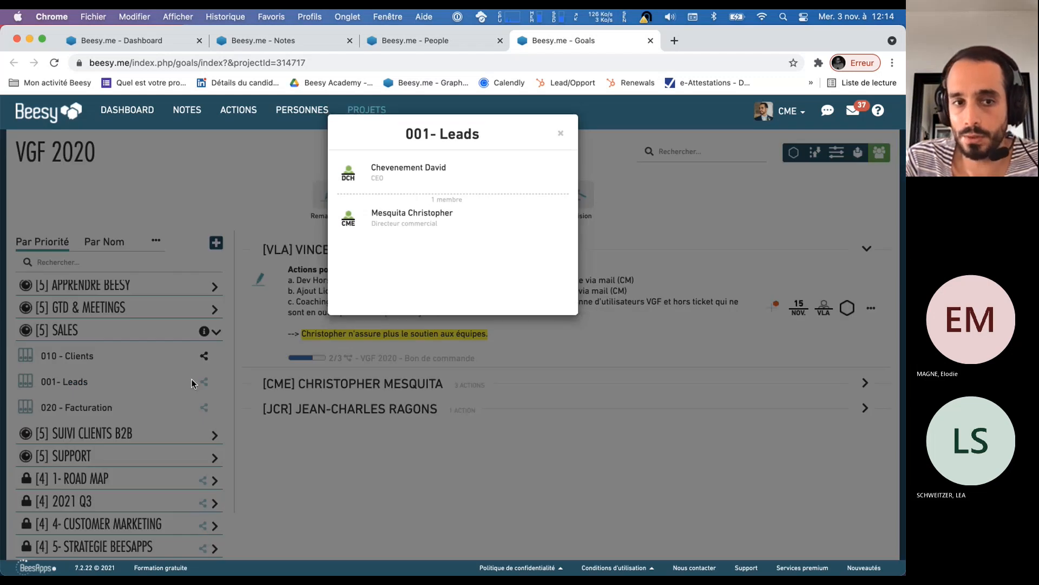
drag(449, 169, 371, 173)
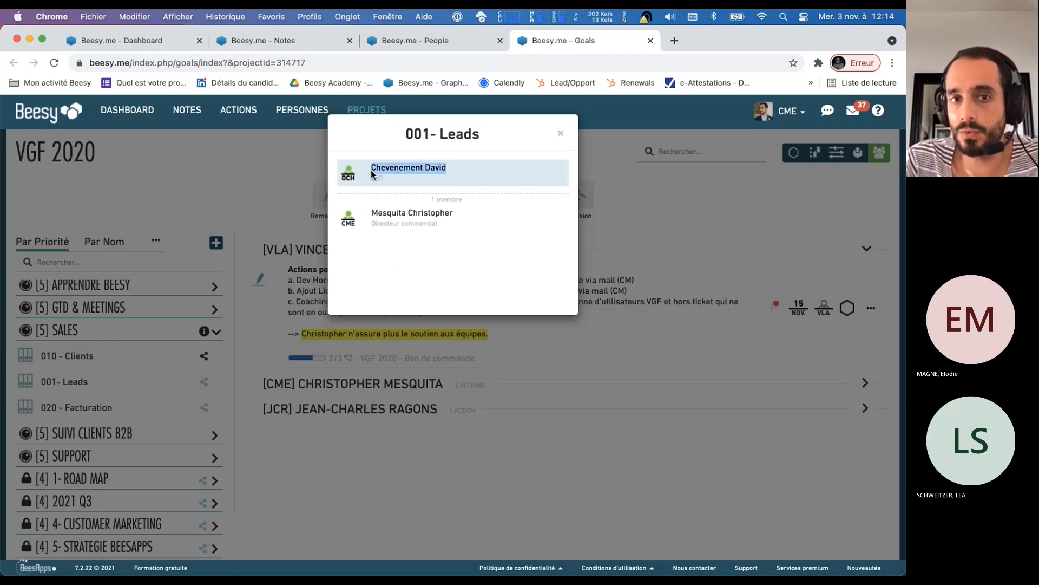
click(563, 134)
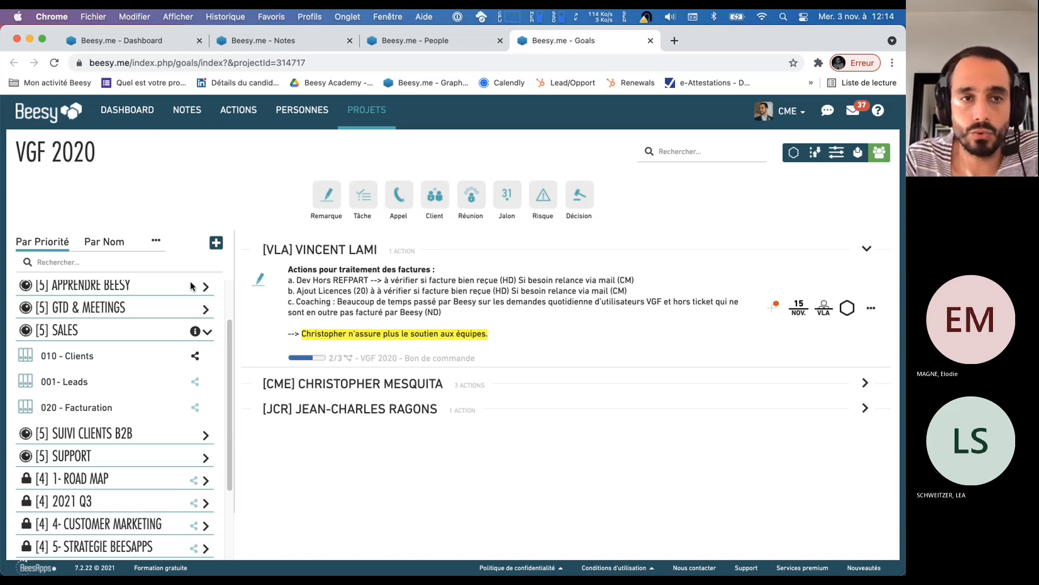
Review the Dashboard, Notes and People pages in turn and return to the Projects page
click(118, 43)
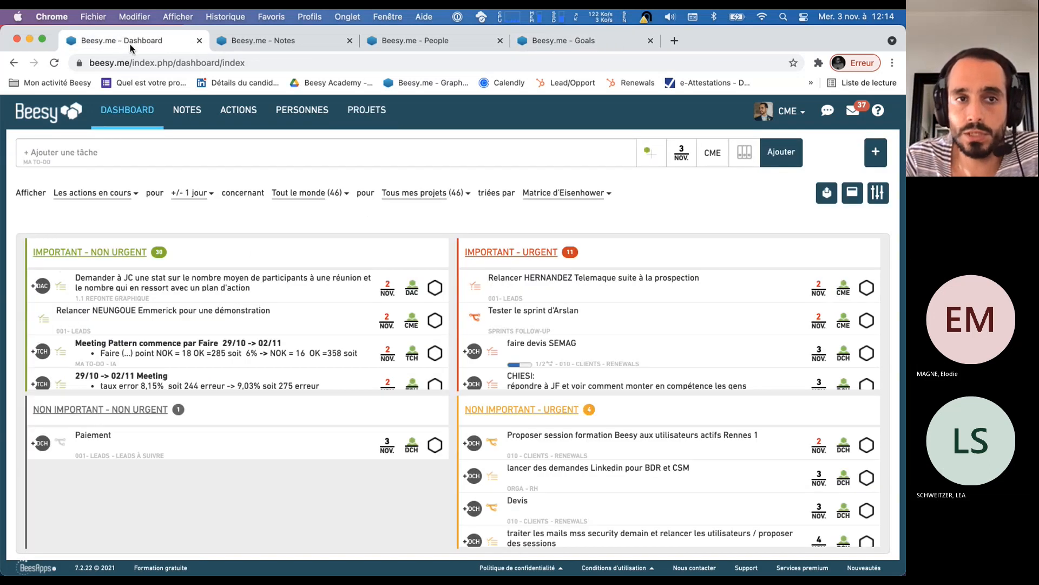
click(273, 42)
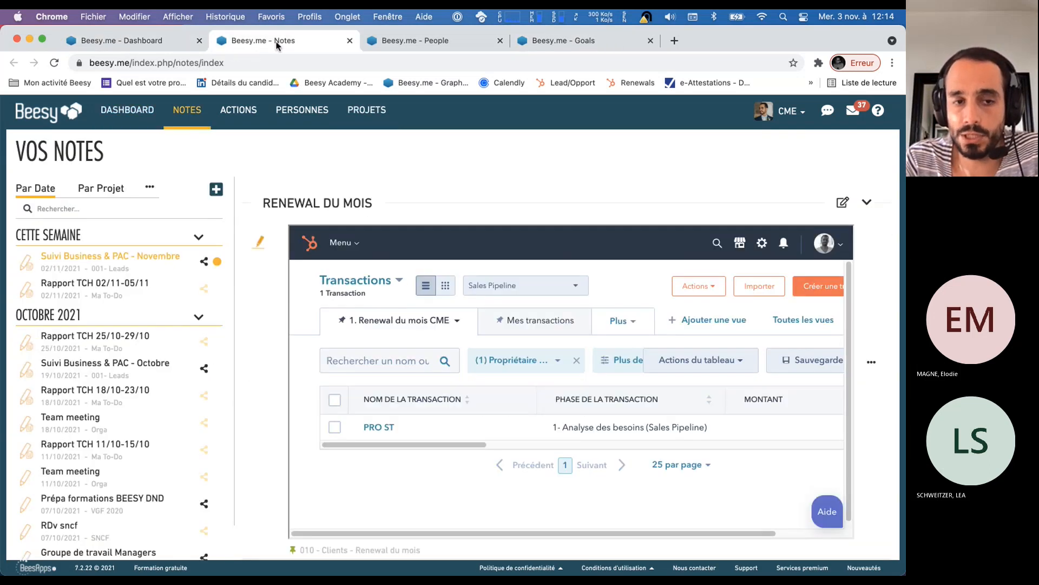
click(406, 43)
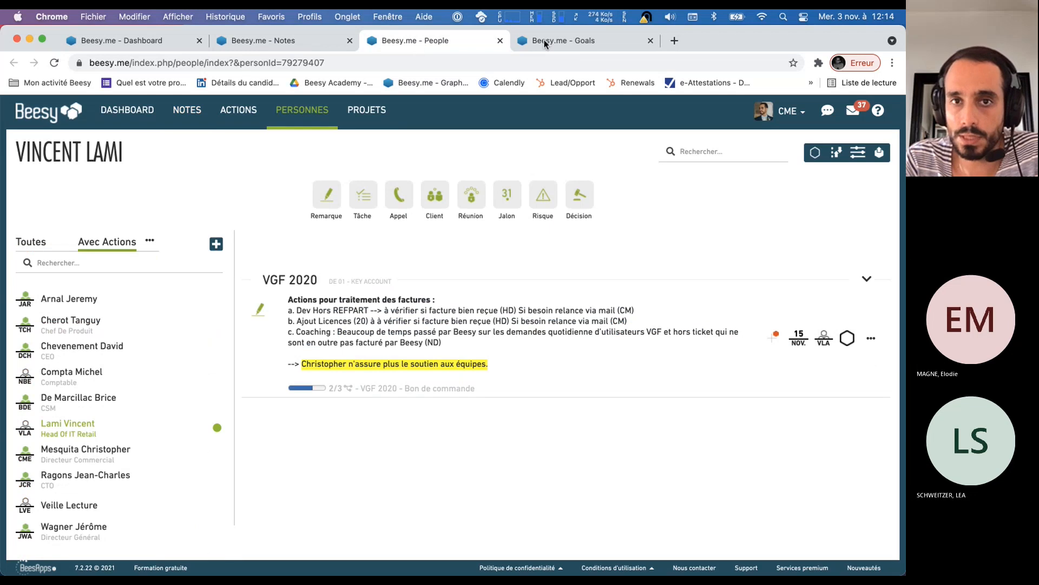
click(590, 43)
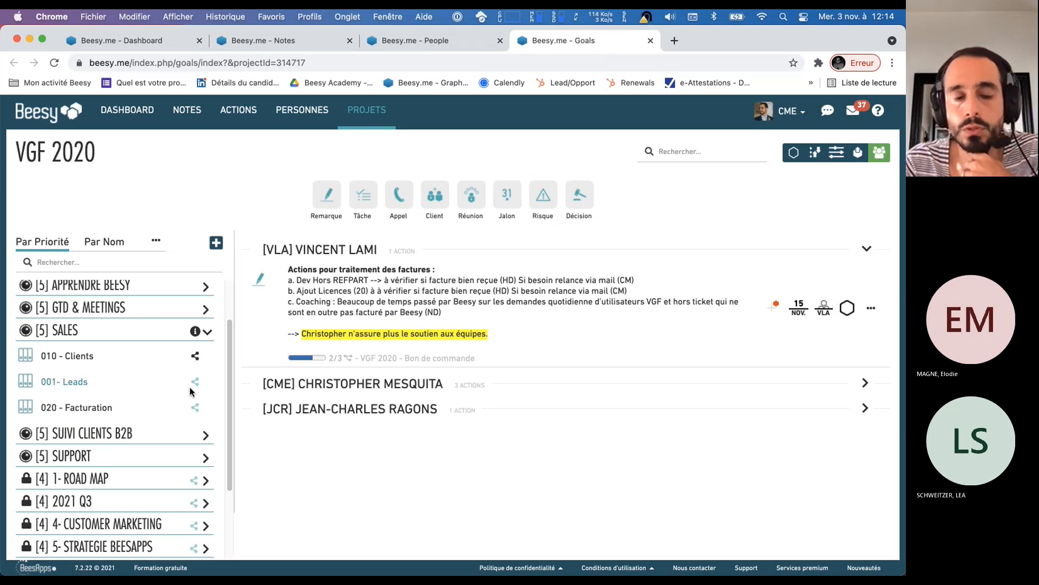
Open the 010 - Clients project under Sales and collapse the first person's group of actions
click(81, 366)
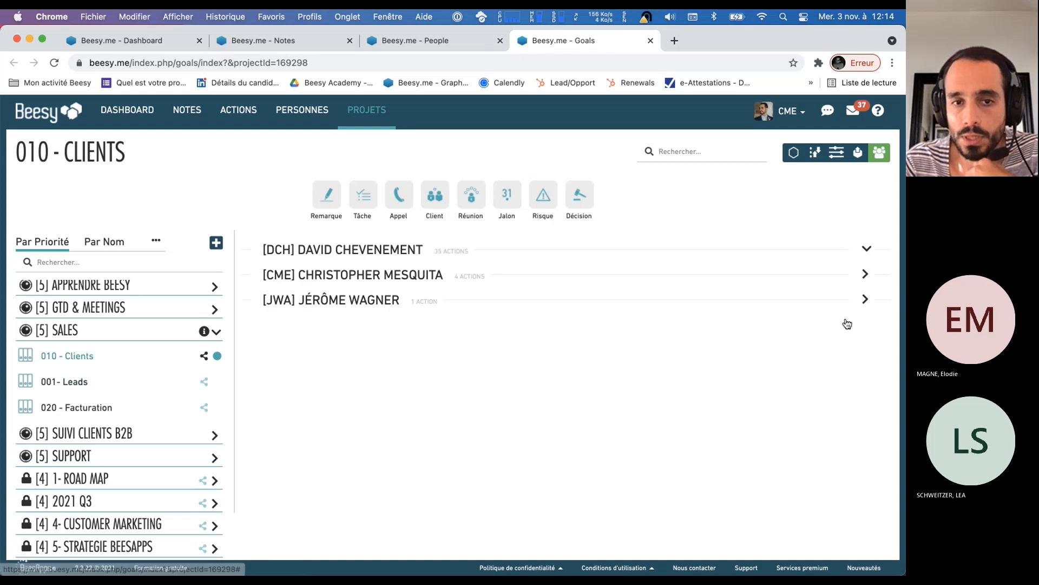
click(858, 250)
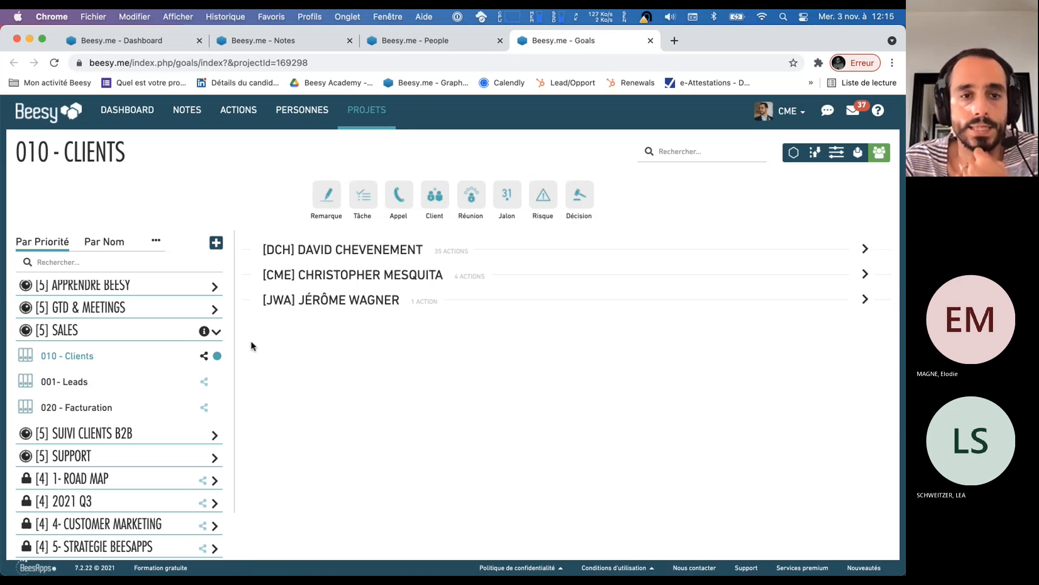
Collapse the Sales and 01 - Key Account objectives in the project list
click(216, 331)
scroll(209, 309, up, 2)
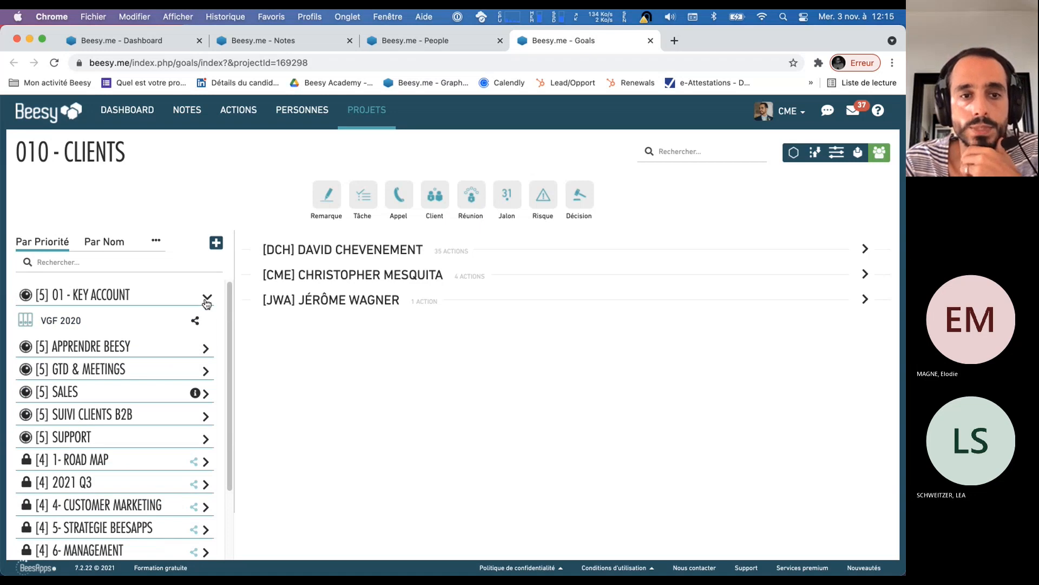
click(207, 300)
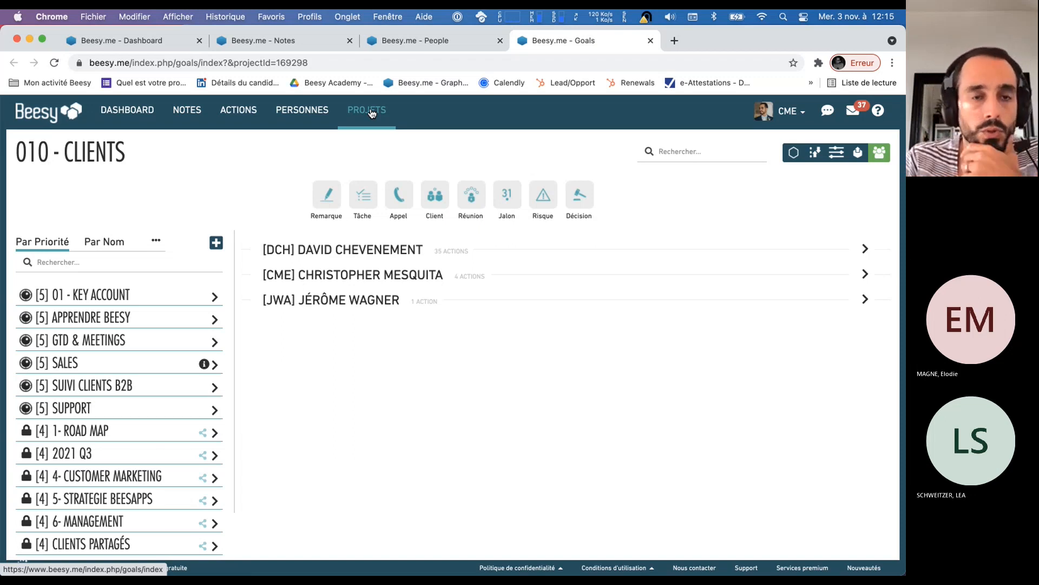
Create a new objective named DEMO BEESY with priority 5
click(215, 246)
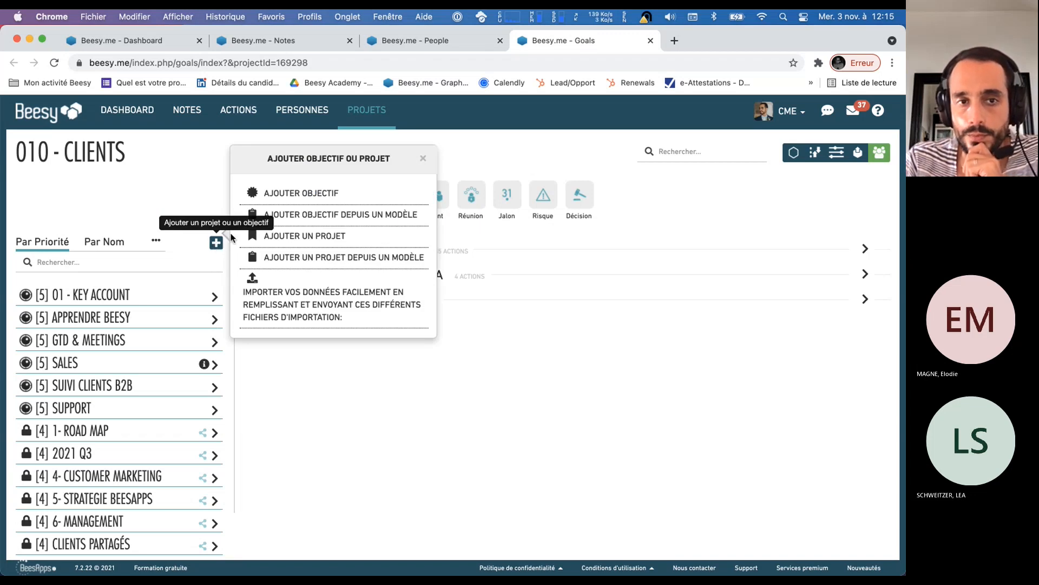
click(313, 196)
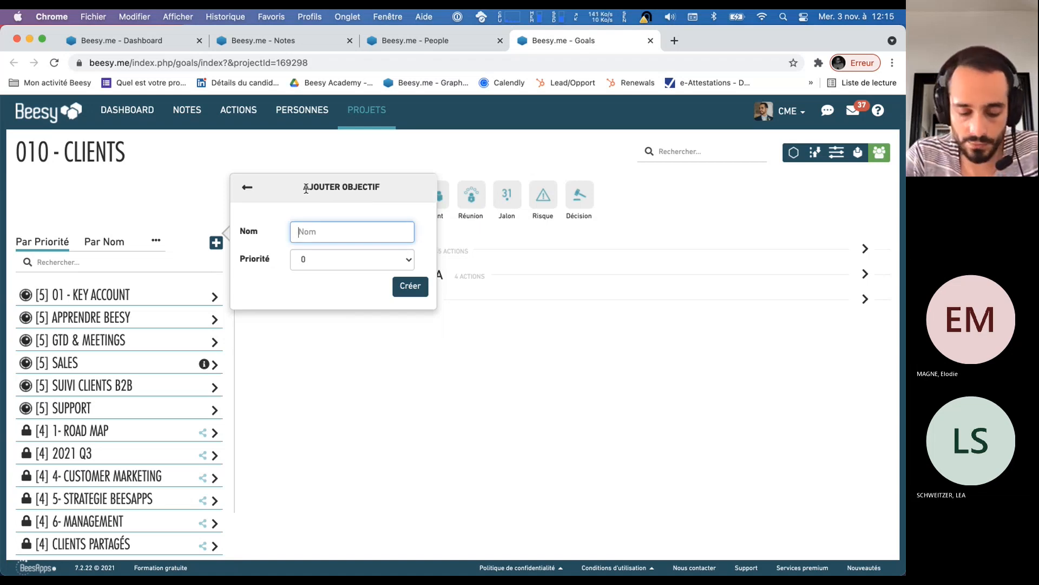
text(DEMO BEESY)
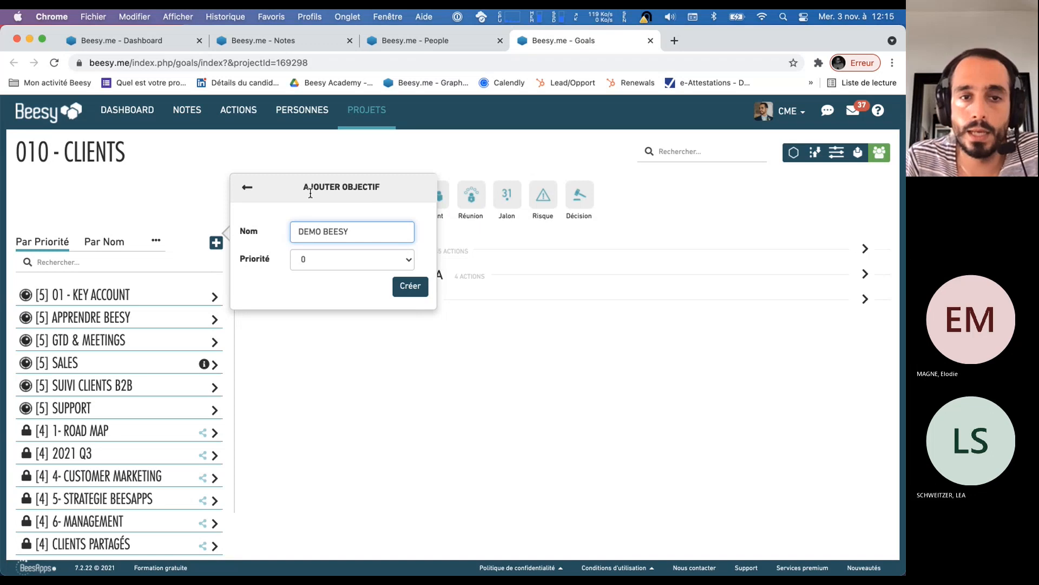
click(337, 264)
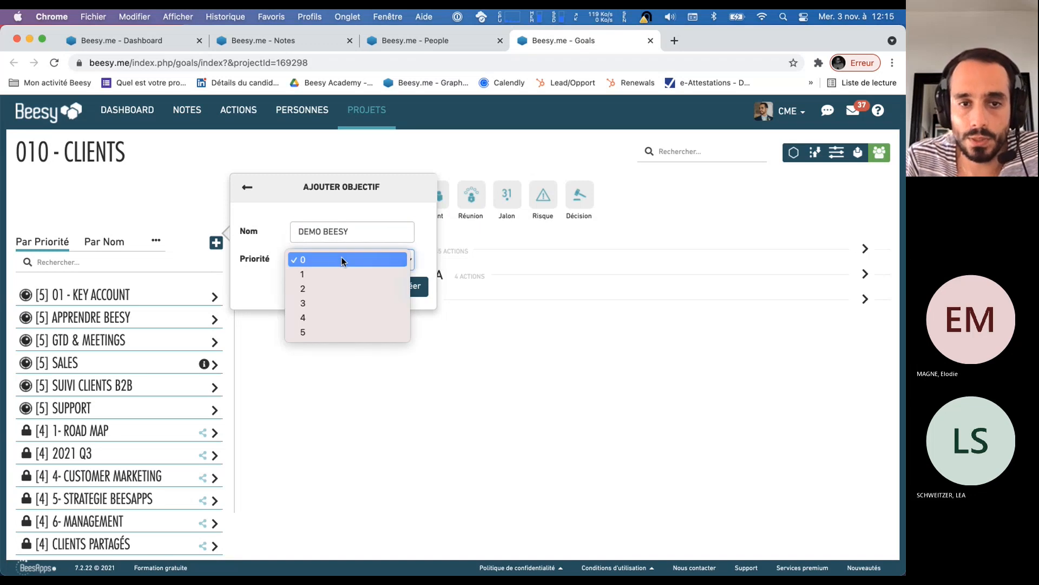
click(337, 332)
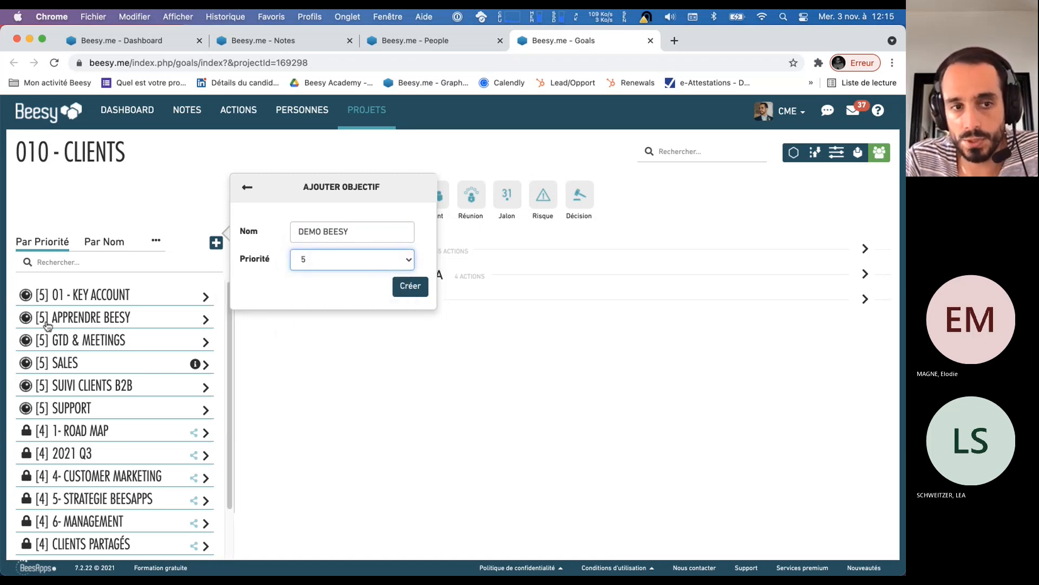
click(410, 287)
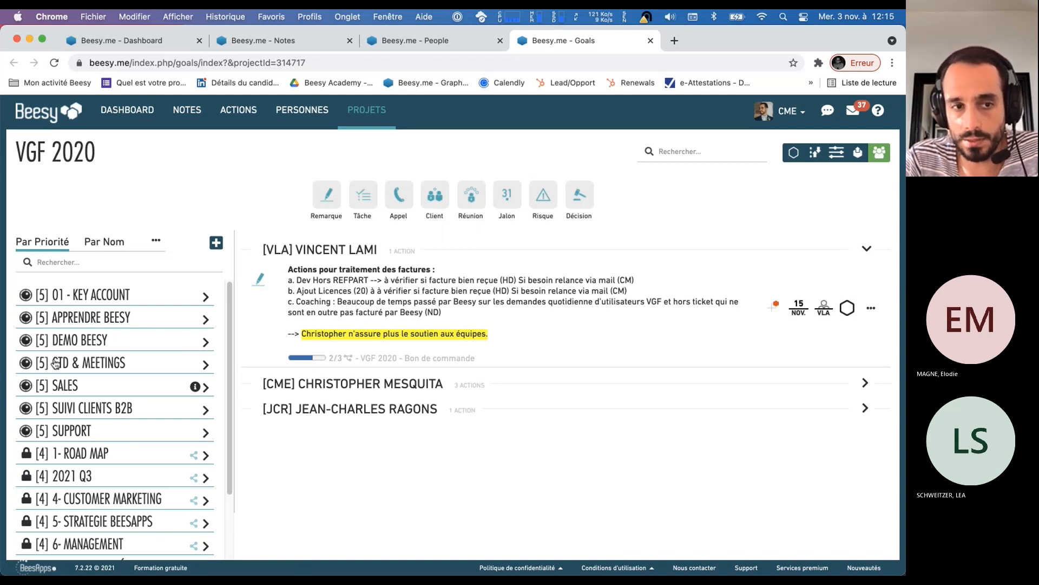
Expand the DEMO BEESY objective and start adding a new project named Webinar du mercredi
click(206, 341)
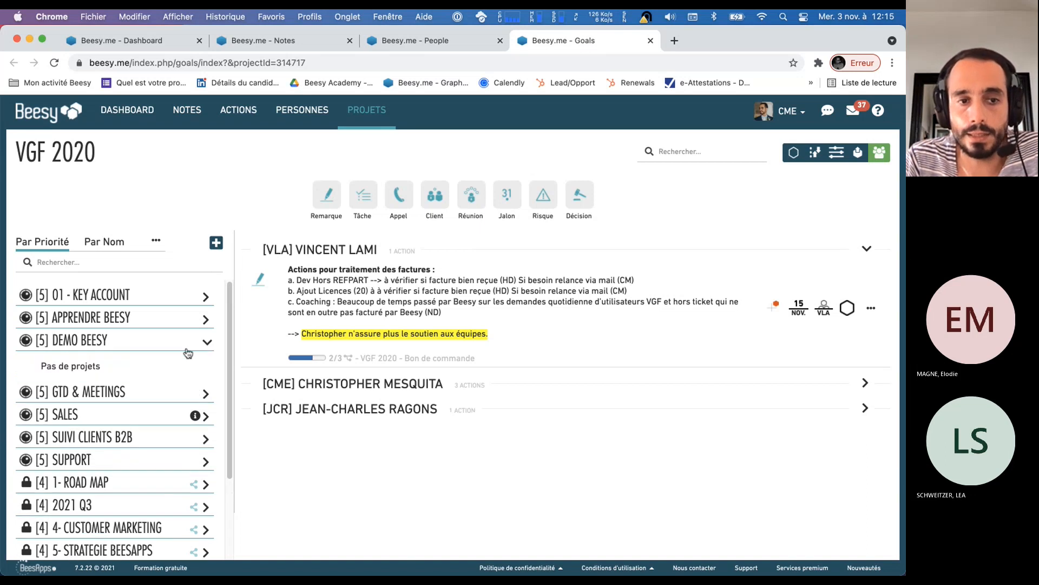
click(216, 244)
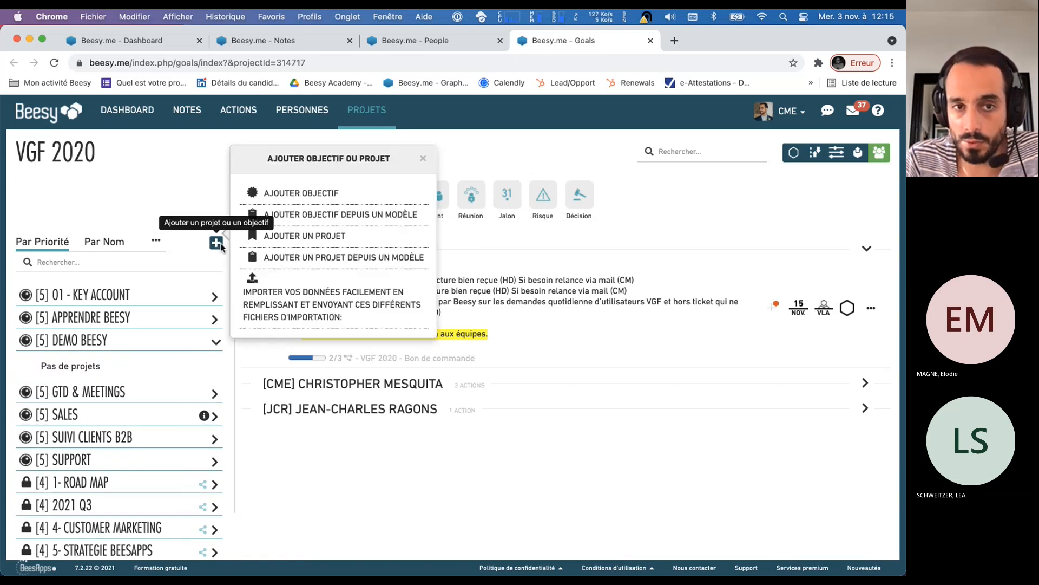
click(276, 236)
text(We)
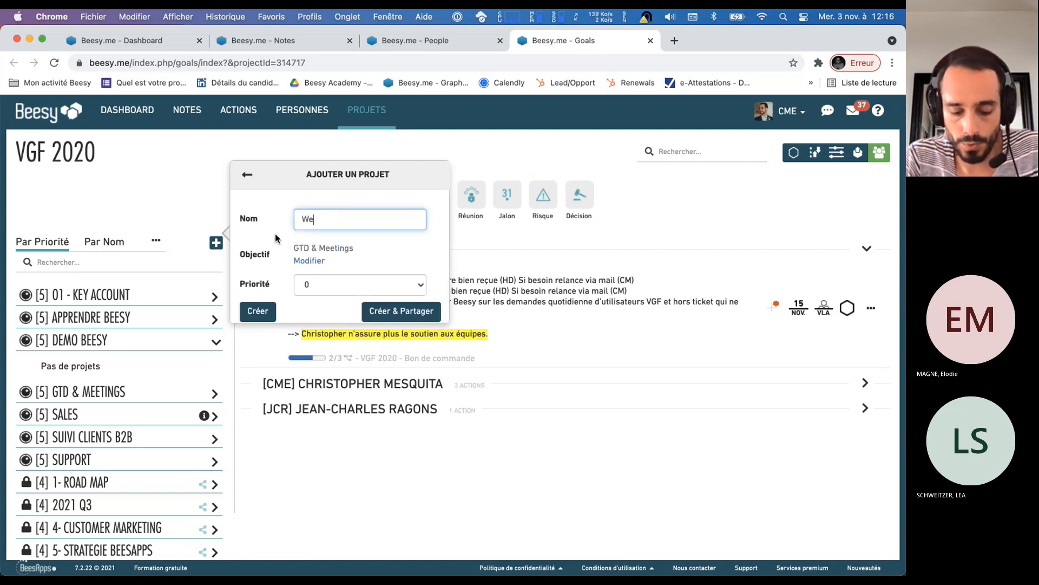
text(binar du mercredi)
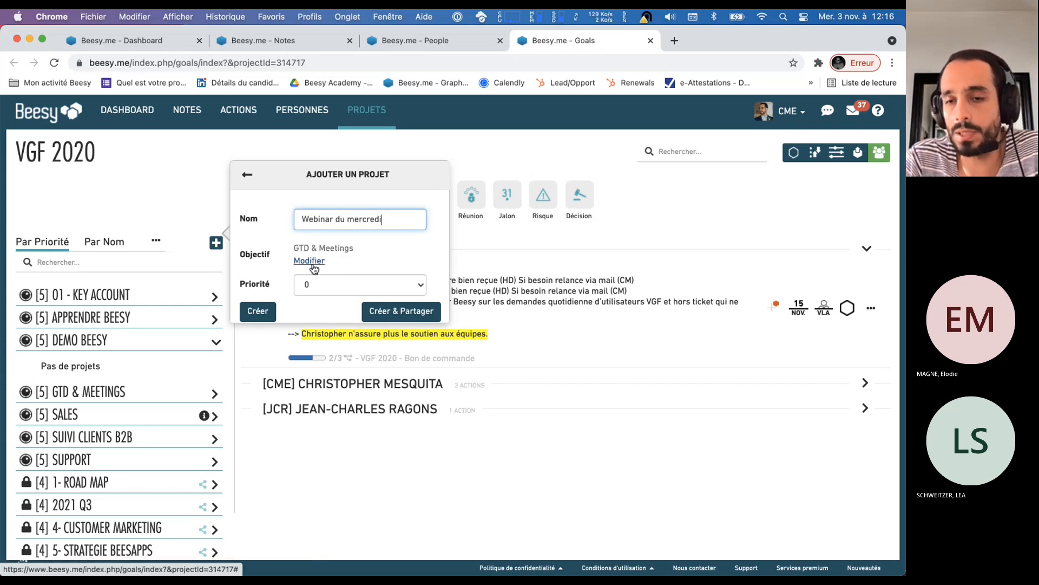
Assign the new project to the DEMO BEESY objective with priority 3 and create it with sharing
click(314, 267)
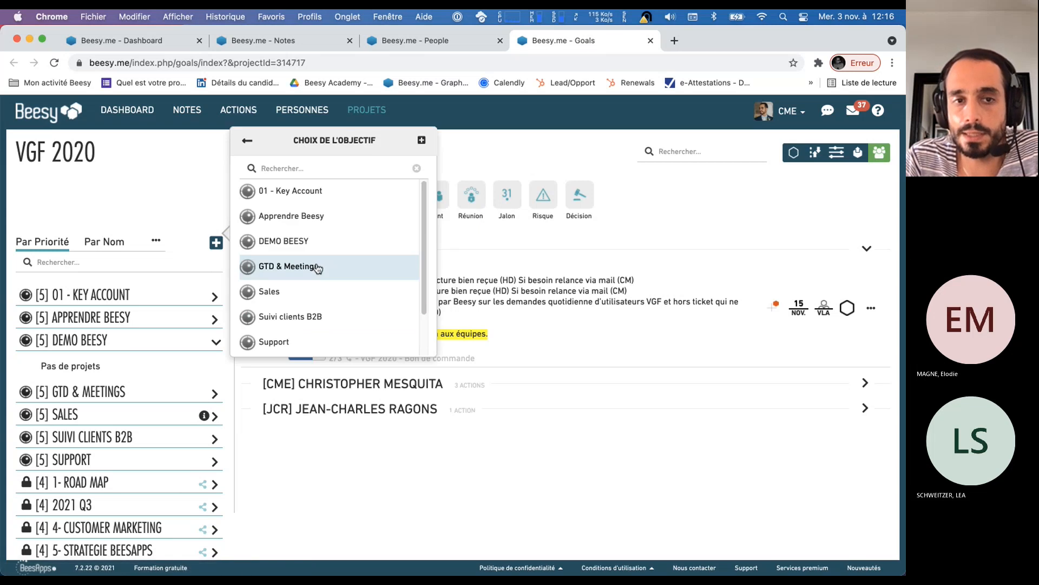
click(323, 251)
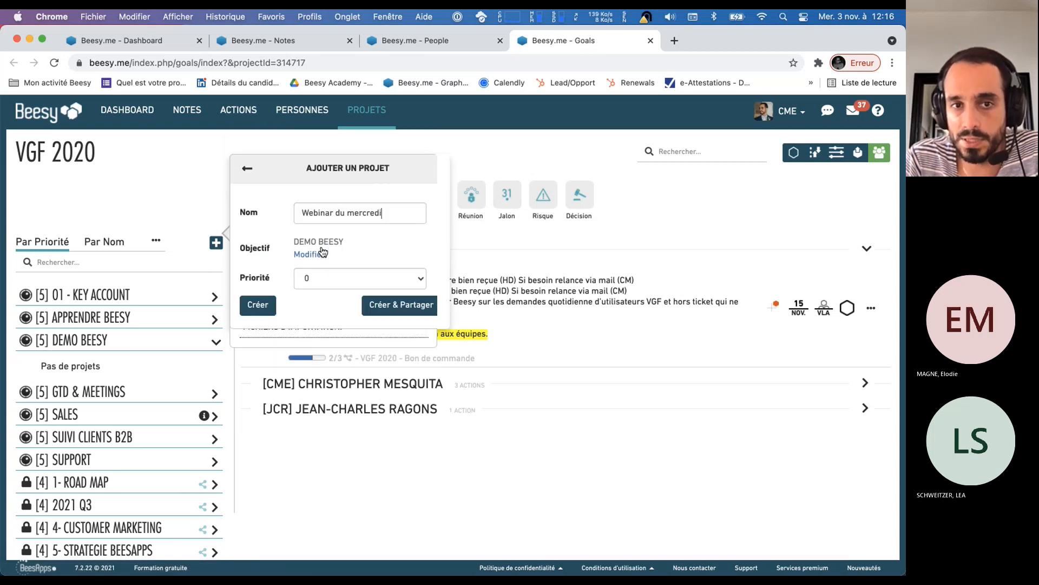
click(317, 282)
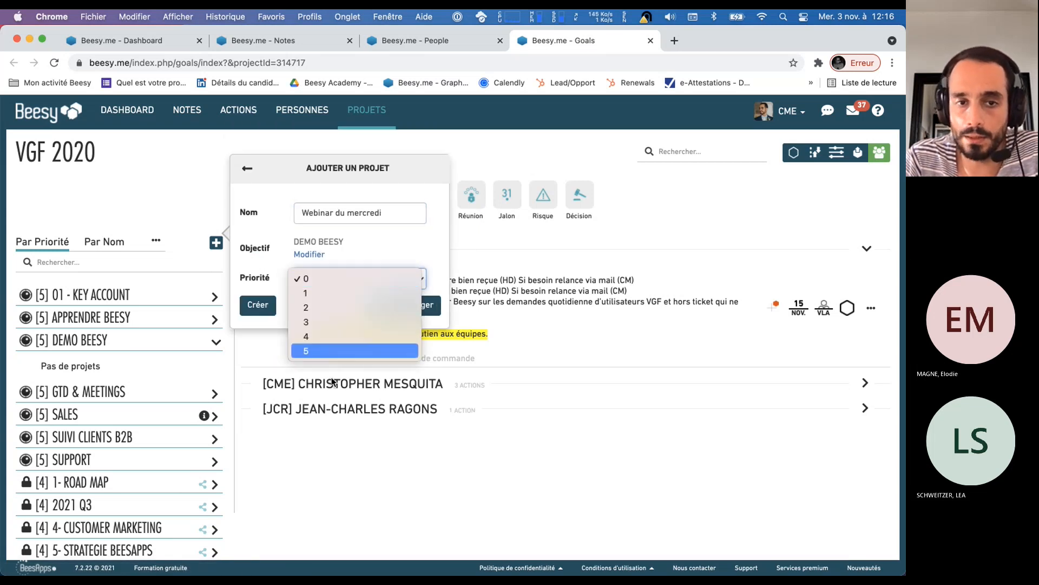
click(333, 317)
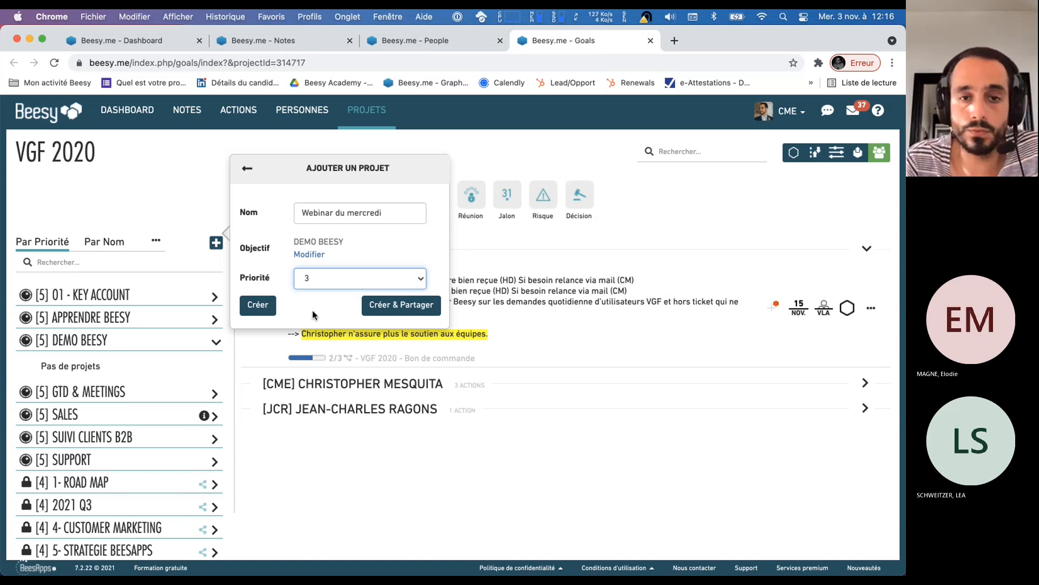
click(400, 310)
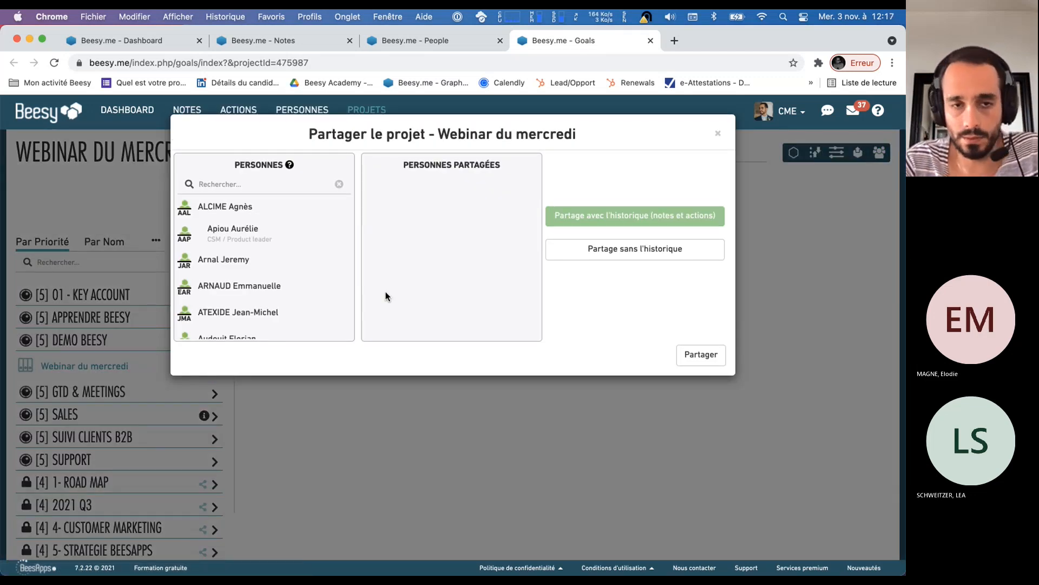
Find the colleague with the initials JAR and share the Webinar du mercredi project with them
click(262, 185)
text(JAR)
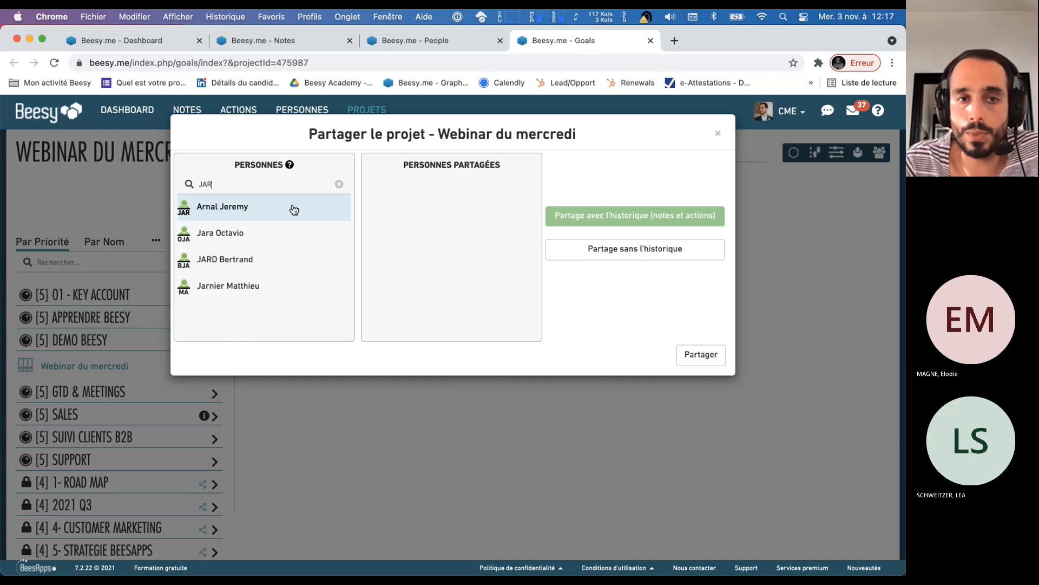
click(277, 215)
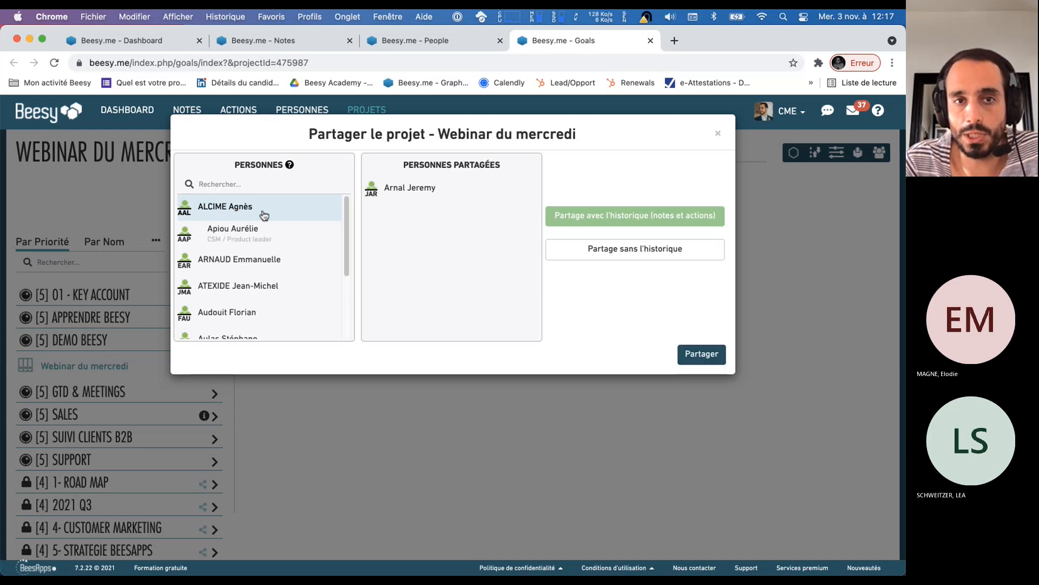
click(713, 355)
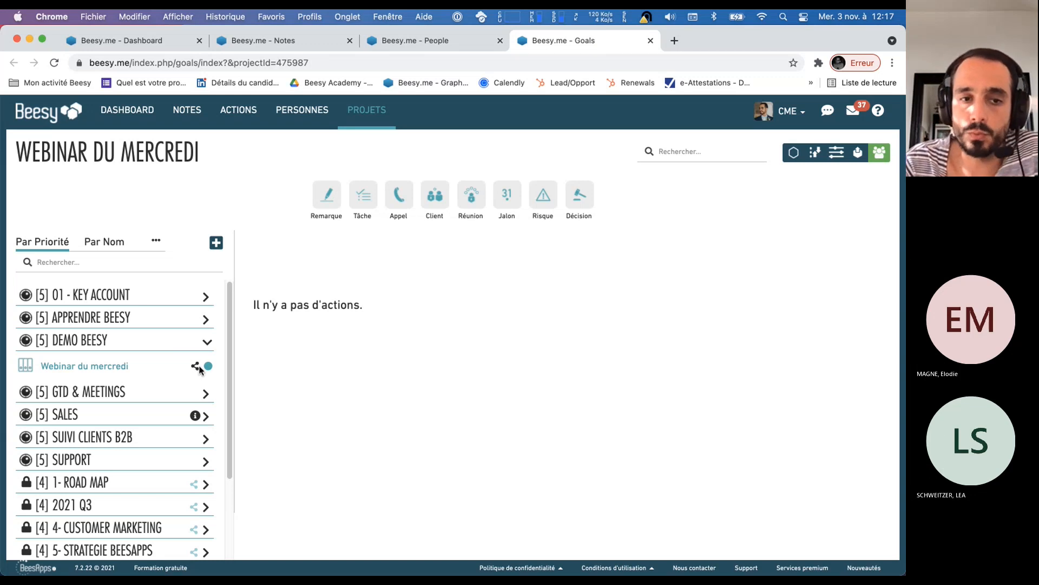
View the sharing members of Webinar du mercredi, search for another member by first name and close the list without adding anyone
click(195, 367)
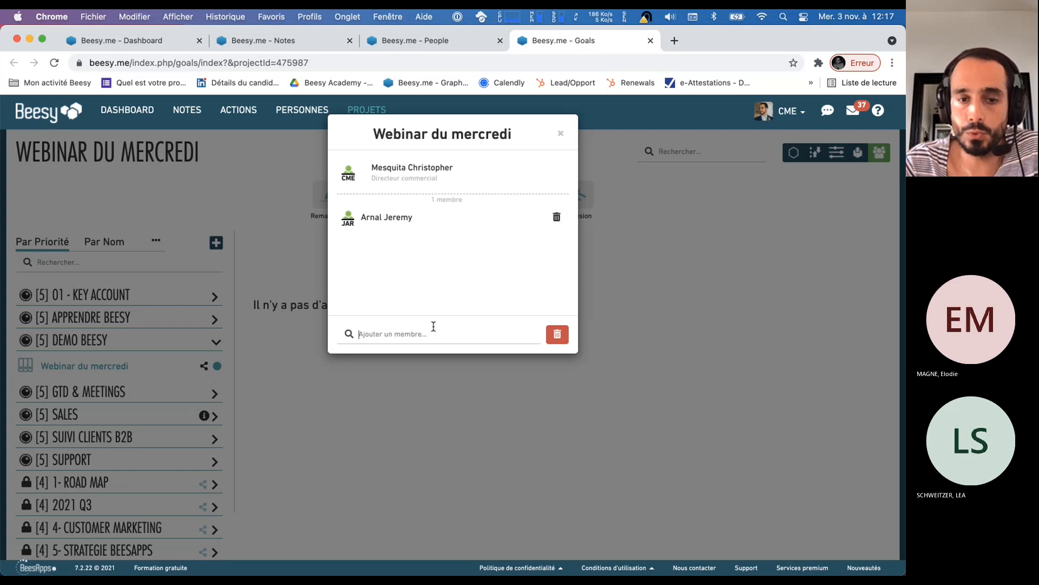
text(david)
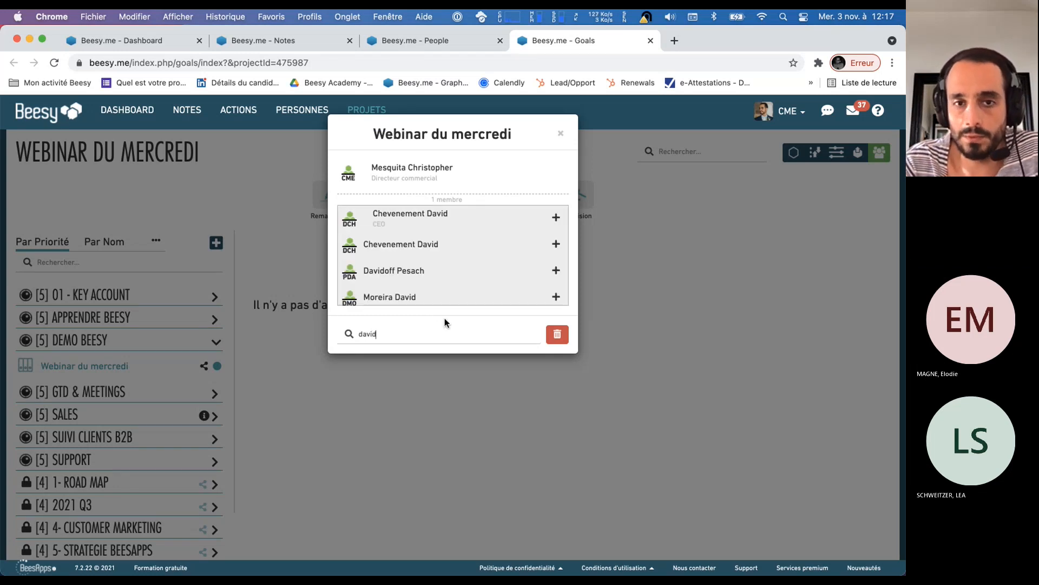
click(560, 134)
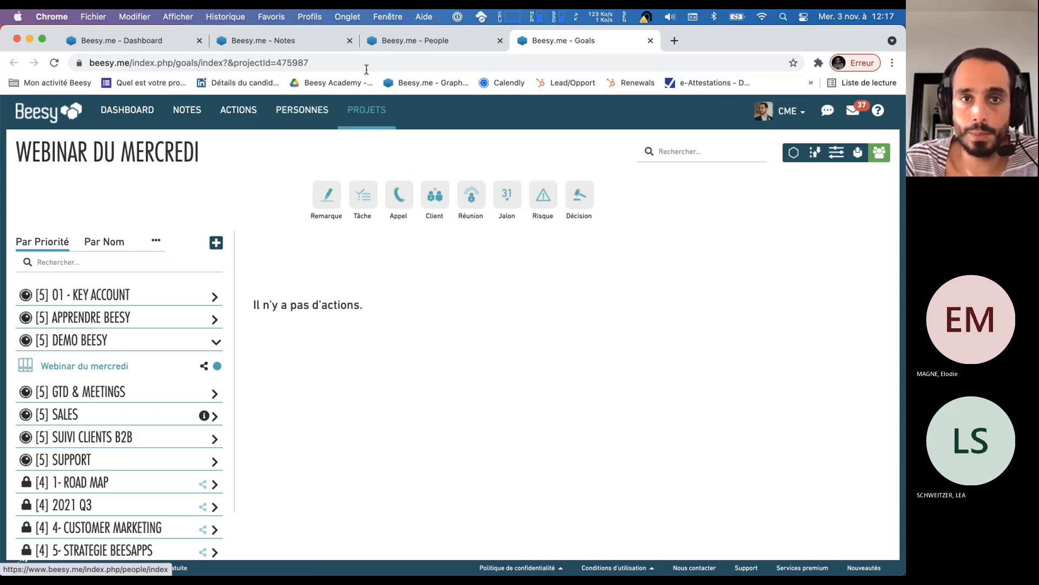
Examine the form for adding a person on the People page, highlight its Envoyer invitation option and close the form
click(407, 47)
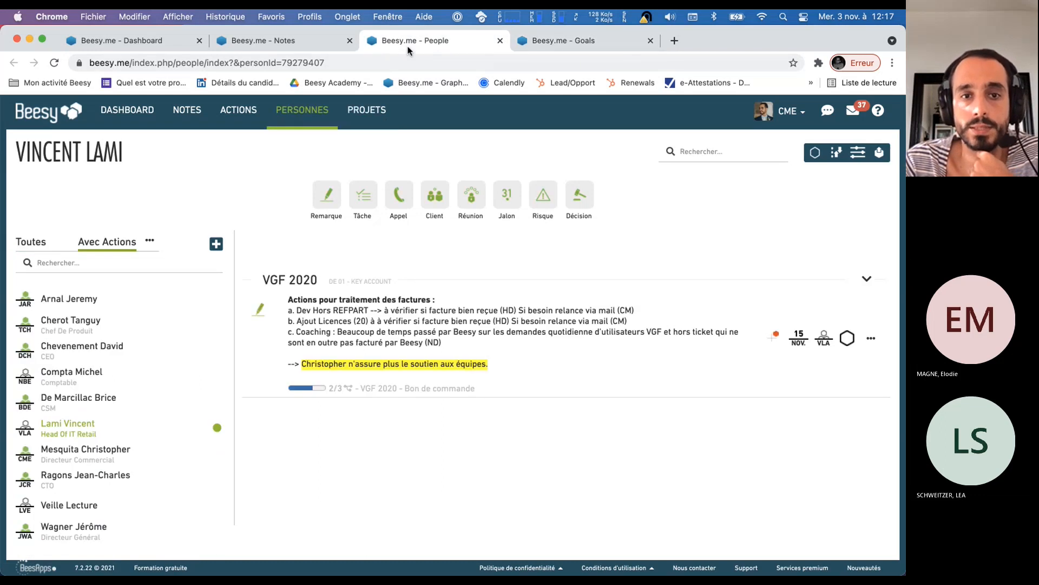
click(219, 252)
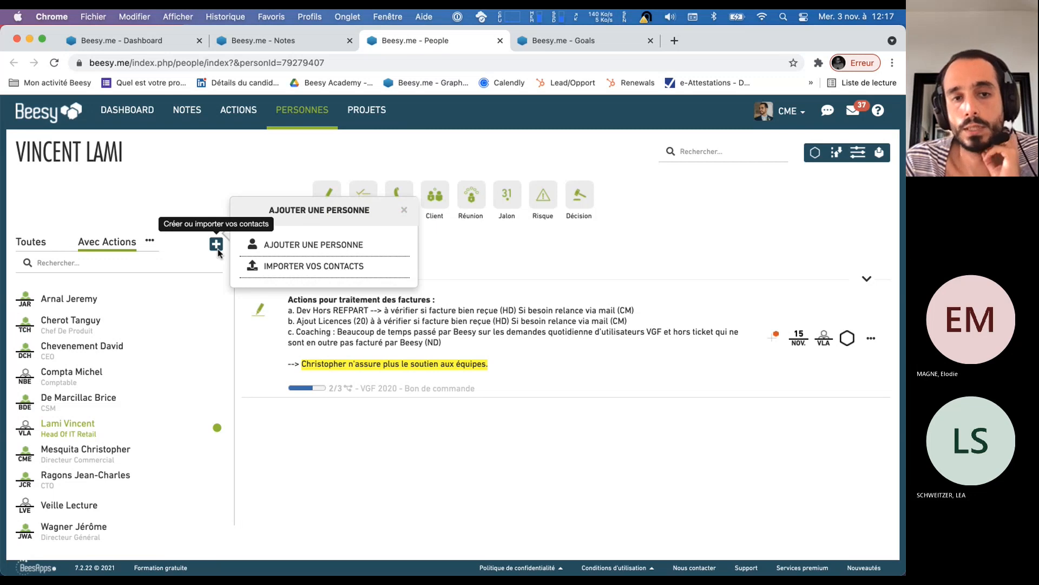
click(298, 252)
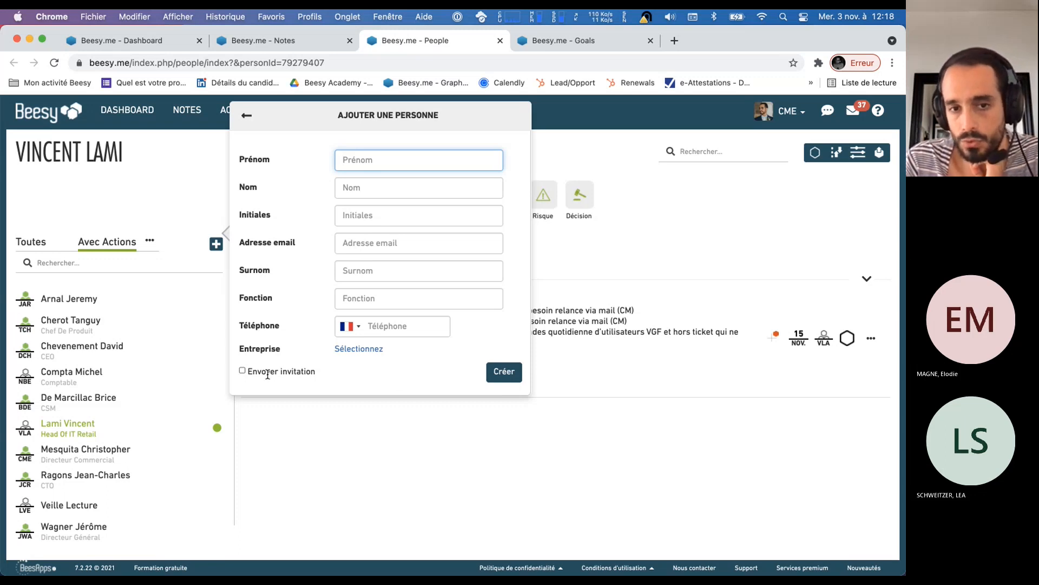
drag(246, 372, 335, 378)
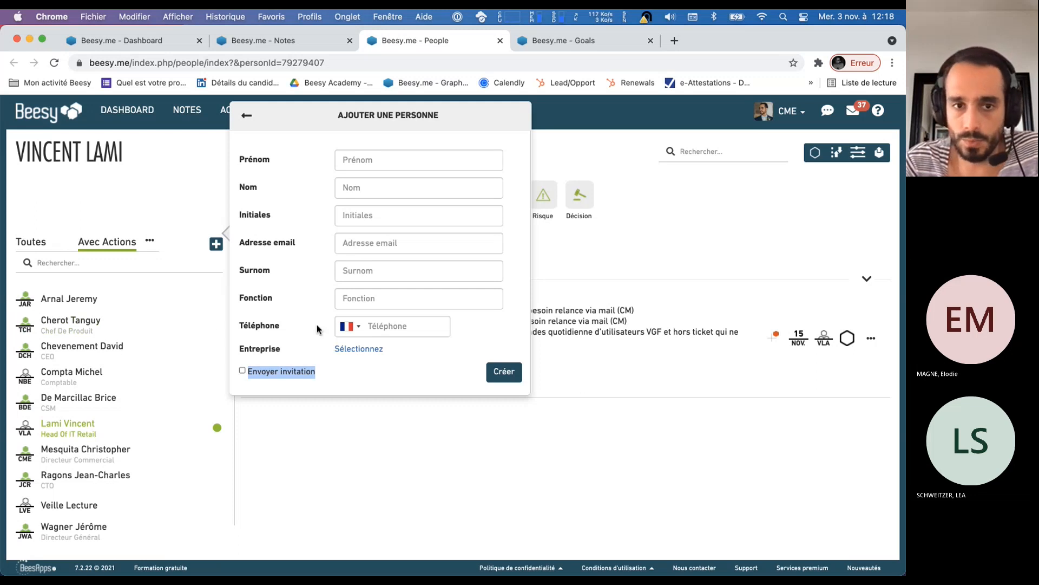
click(475, 383)
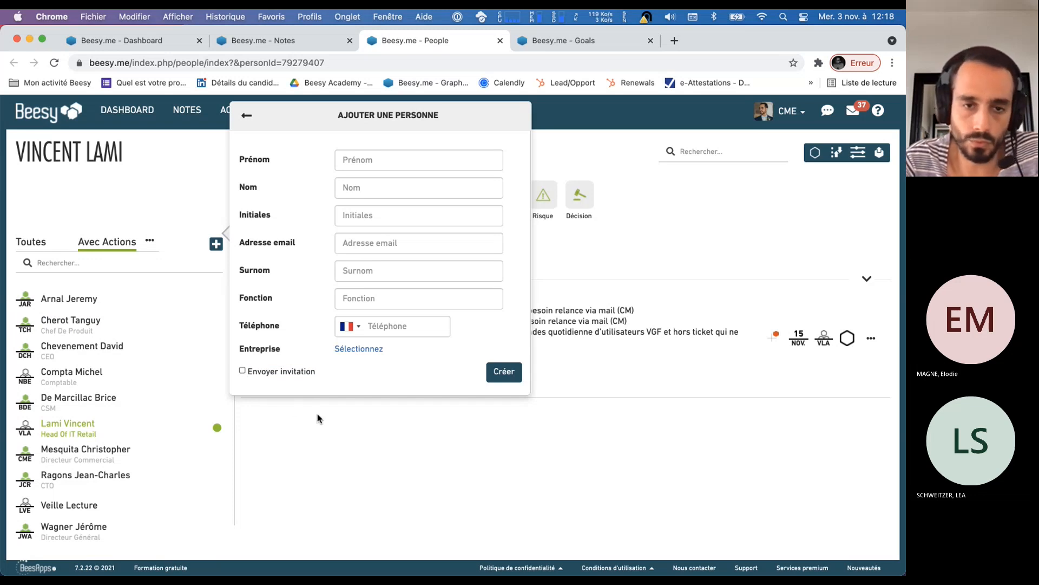
click(390, 431)
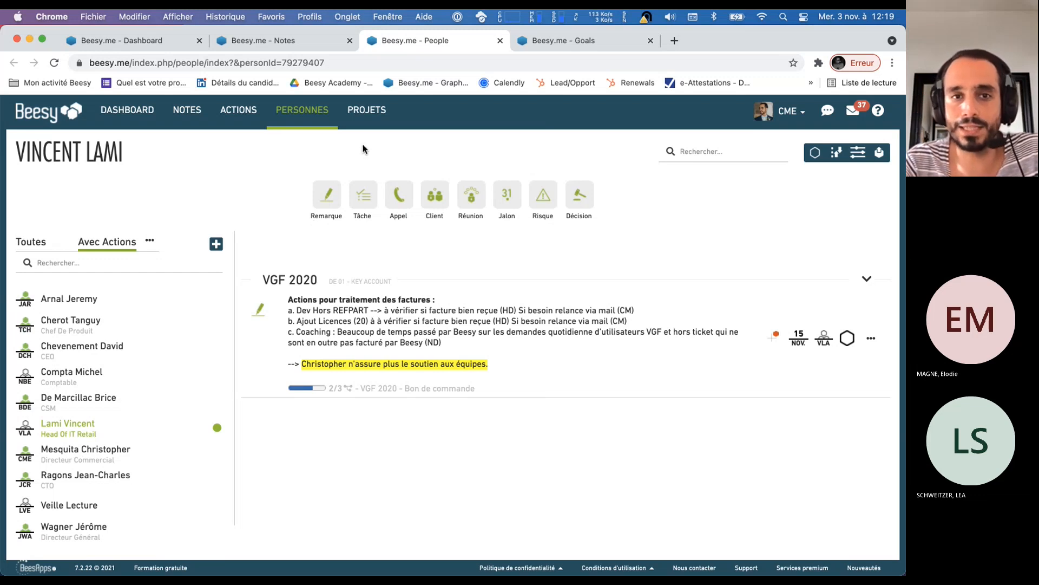
In the Webinar du mercredi project, create the task "Tache a faire n°1" with a due date of 9 November 2021
click(576, 41)
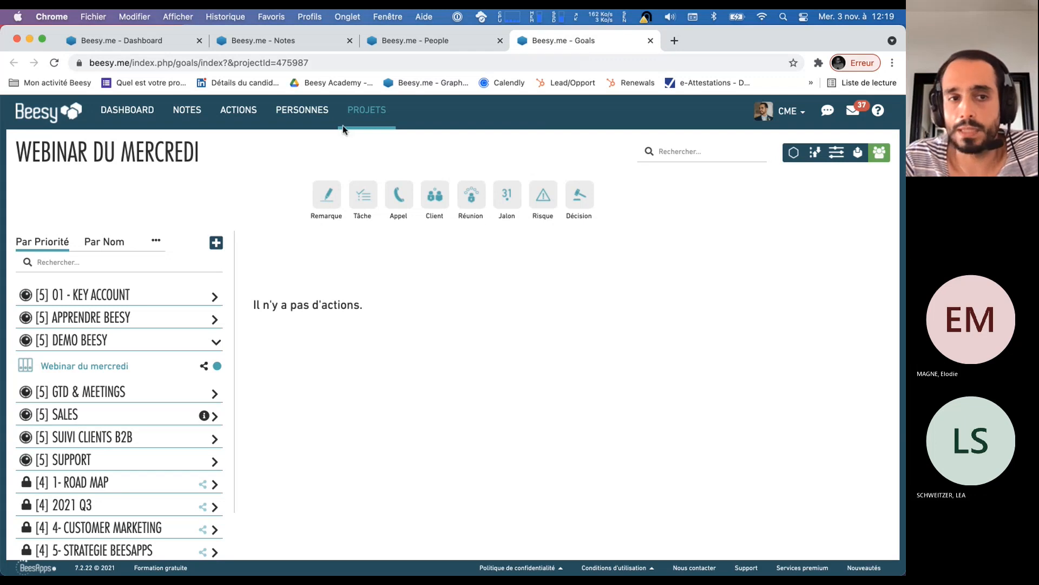
click(101, 374)
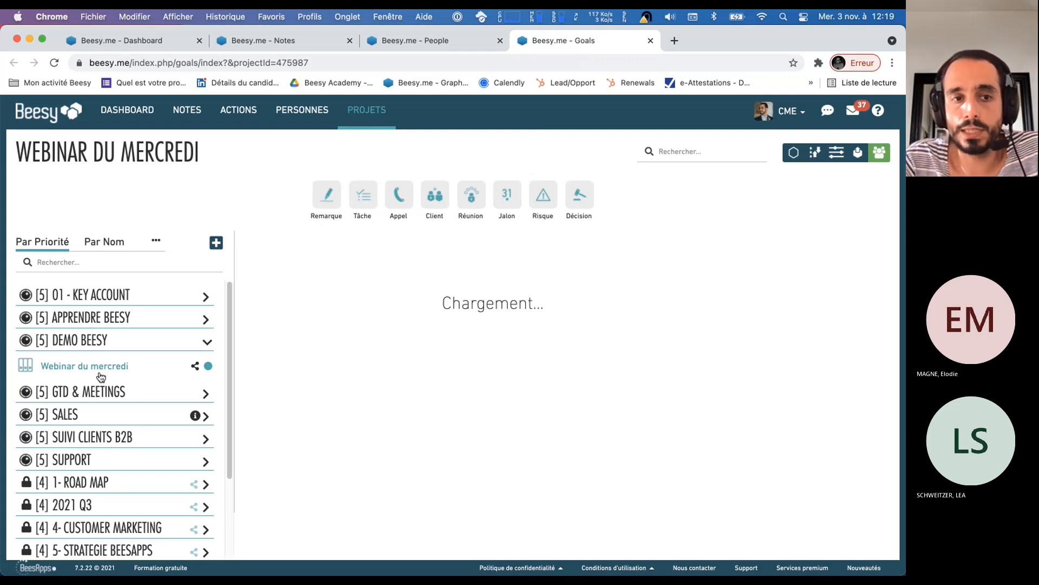
drag(16, 157, 208, 163)
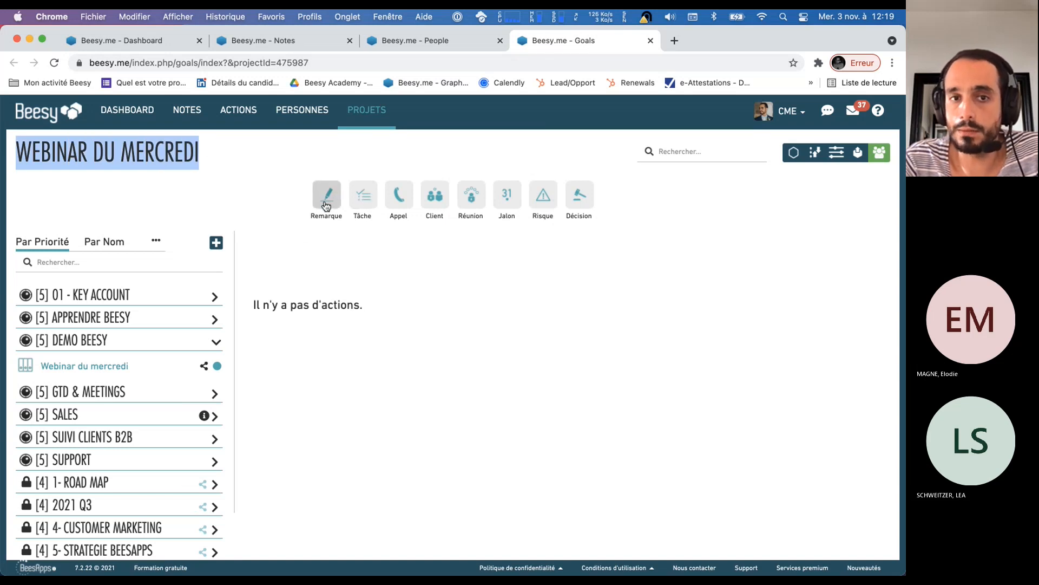
click(369, 204)
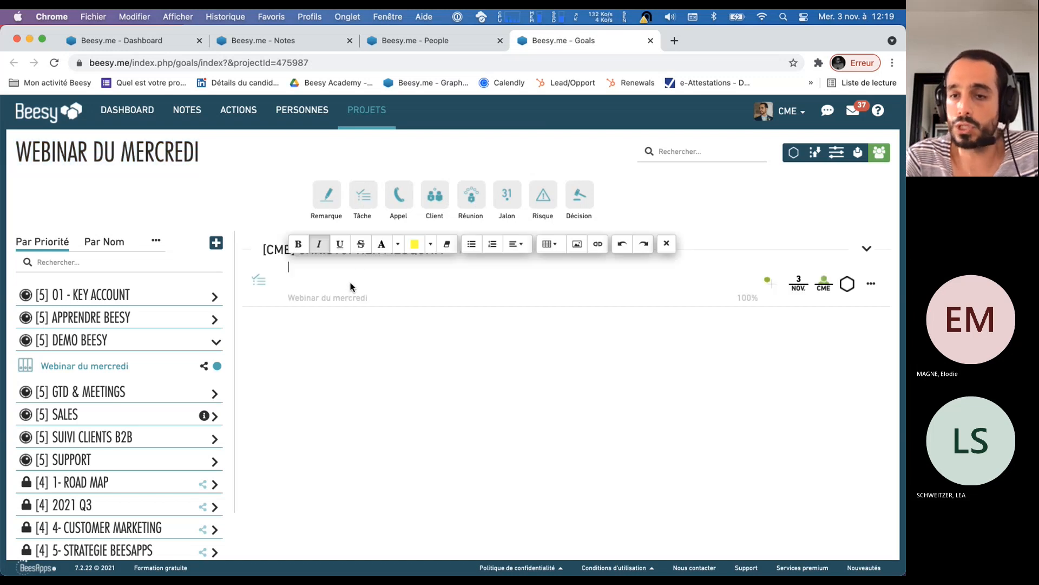
text(Tac)
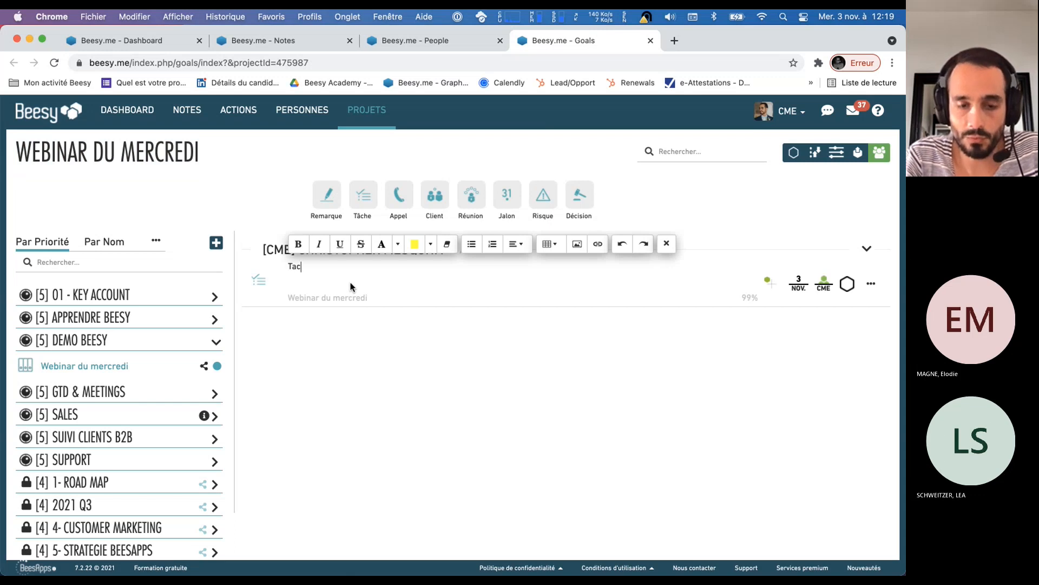
text(he a faire n°1)
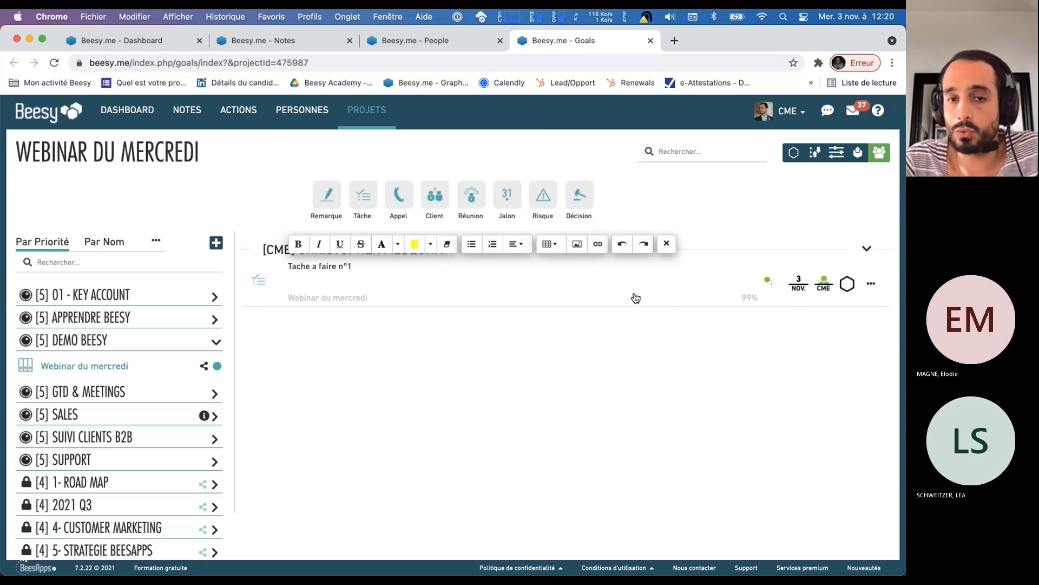
click(666, 244)
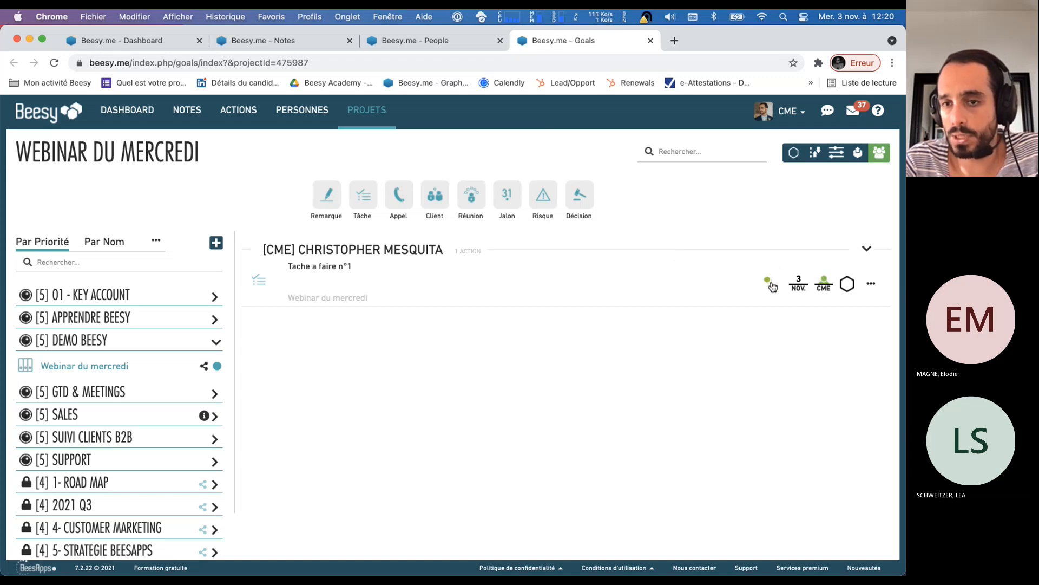
click(805, 289)
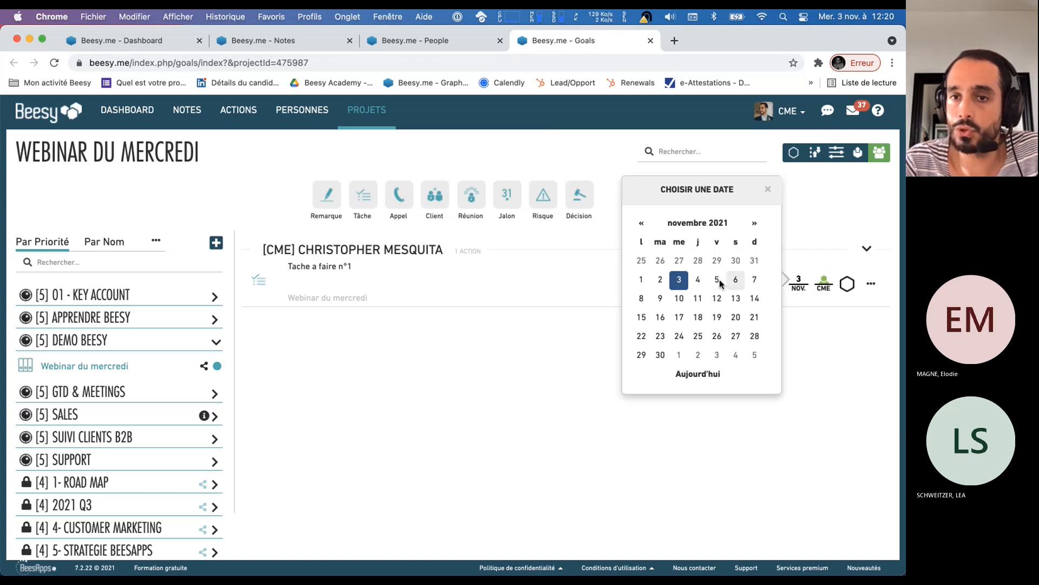
click(658, 300)
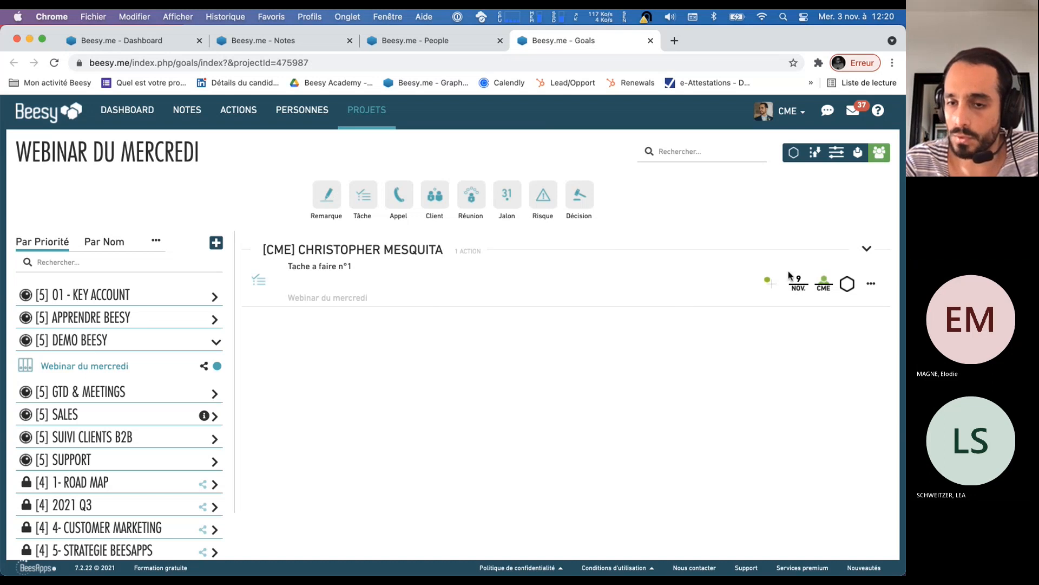
View the owner choices for Tache a faire n°1 without changing them, and toggle the task's completion on and off
click(825, 288)
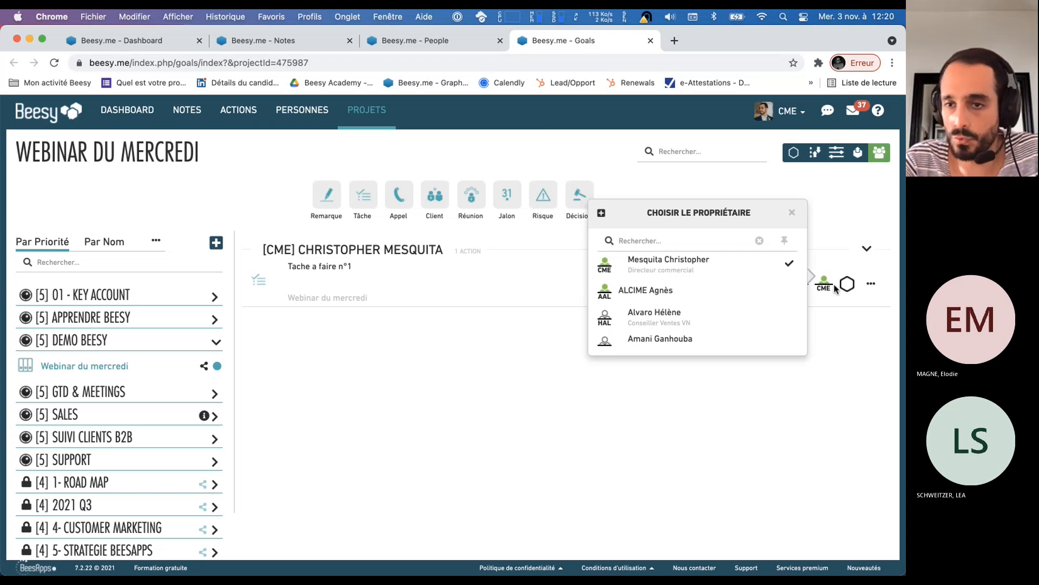
click(837, 306)
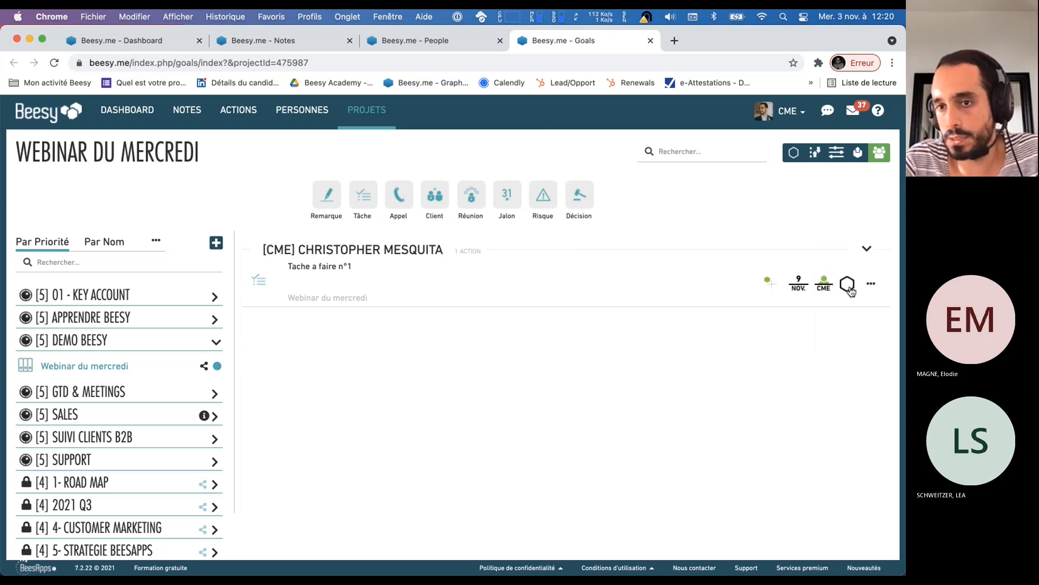
click(848, 284)
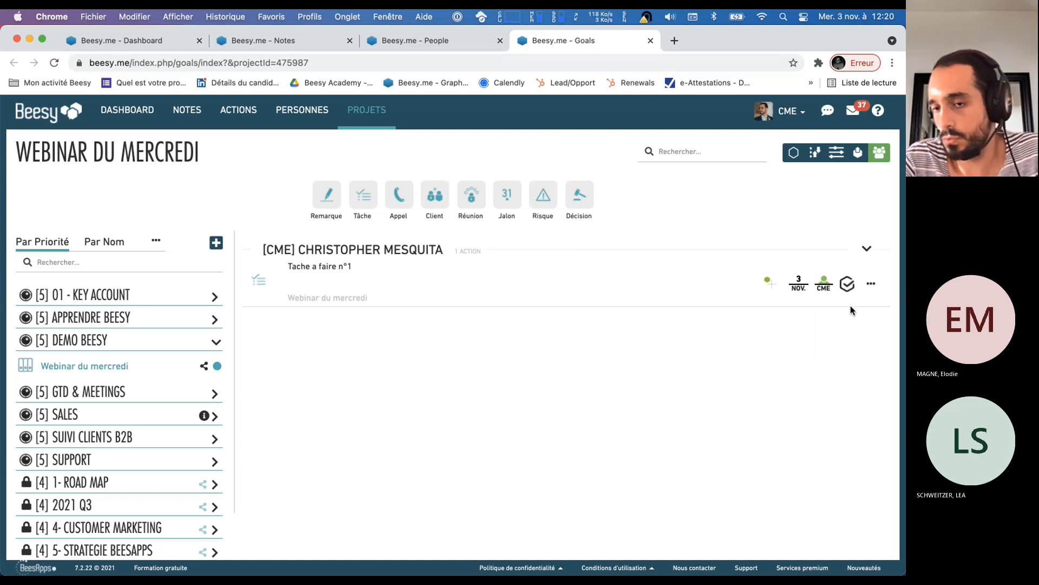
click(847, 287)
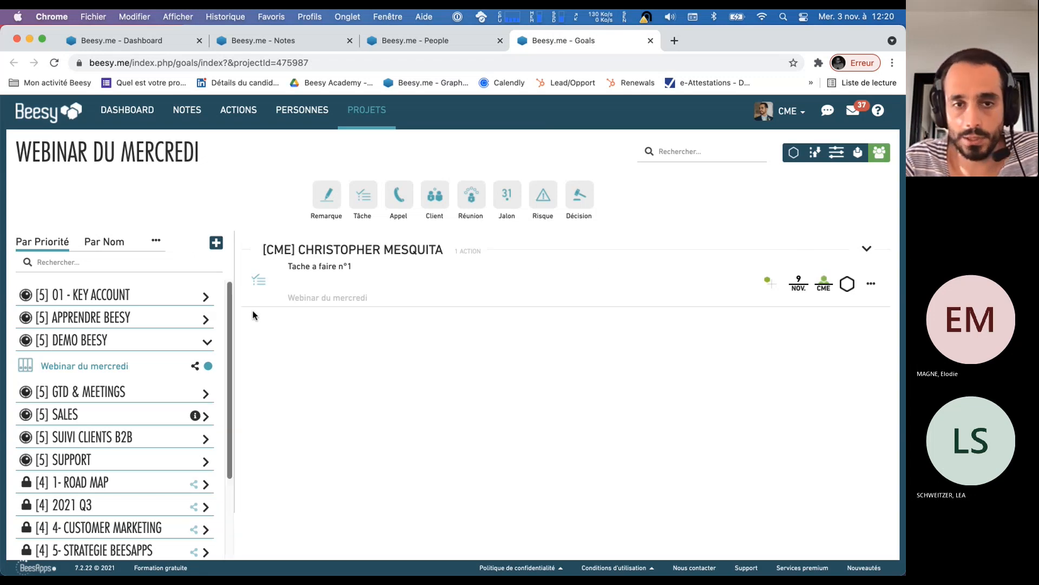
Create a second task "Tache a faire n°2" in Webinar du mercredi with a due date of 15 November 2021
click(372, 205)
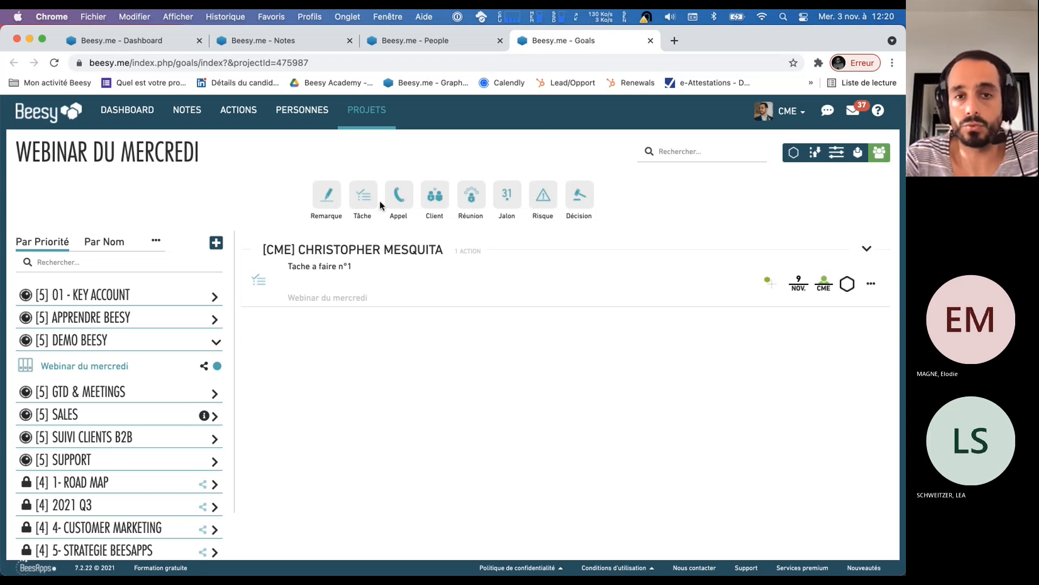
text(Tache a fai)
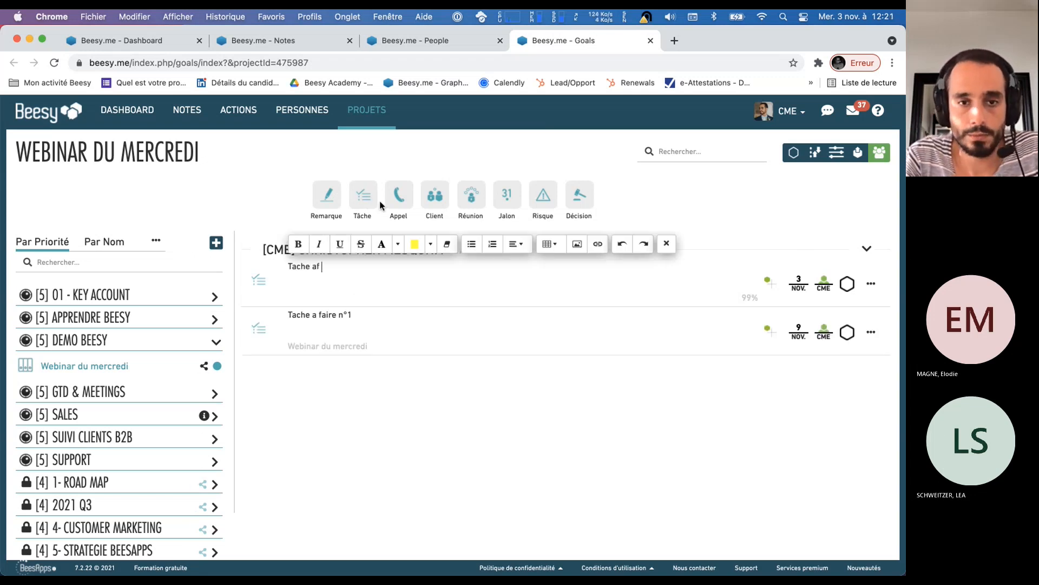
key(BackSpace)
key(BackSpace)
key(BackSpace)
text(faire n°)
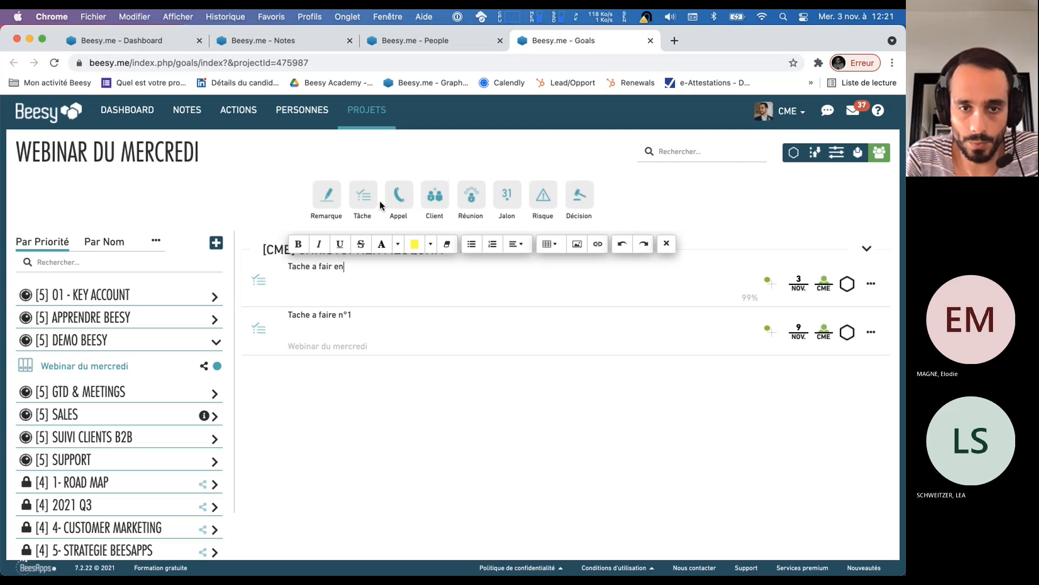
text(2)
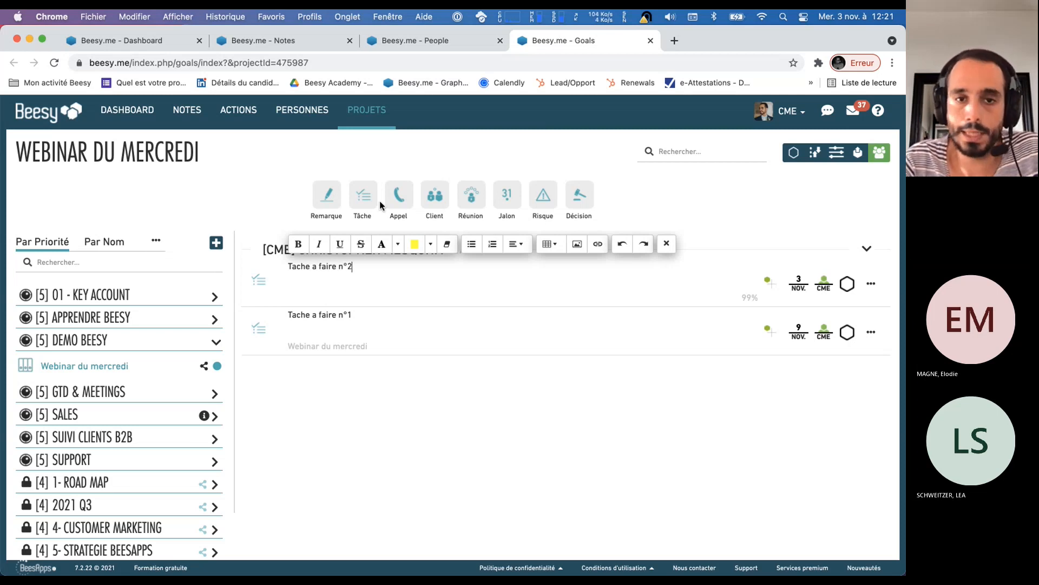
click(799, 283)
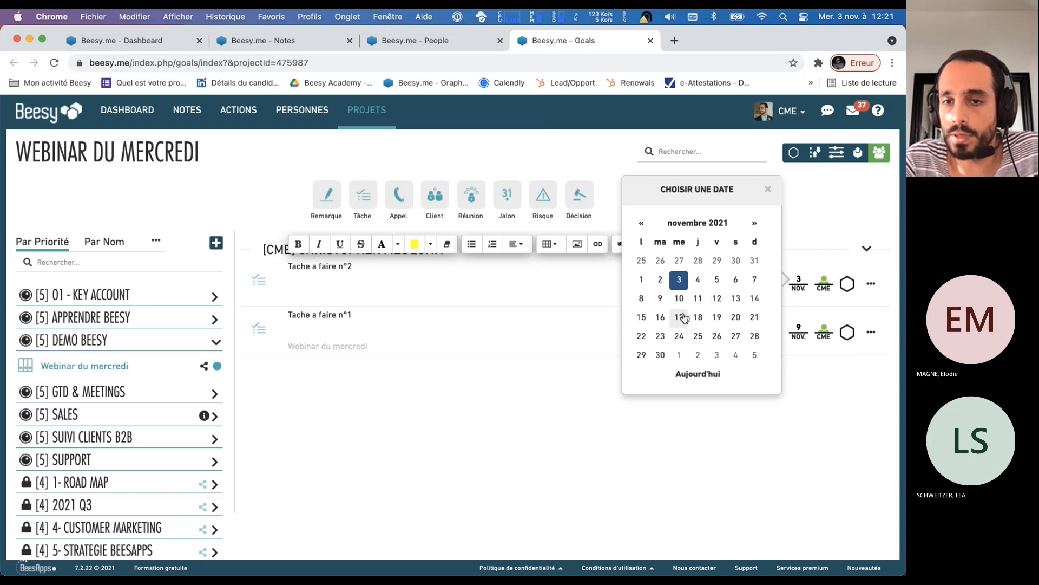
click(640, 317)
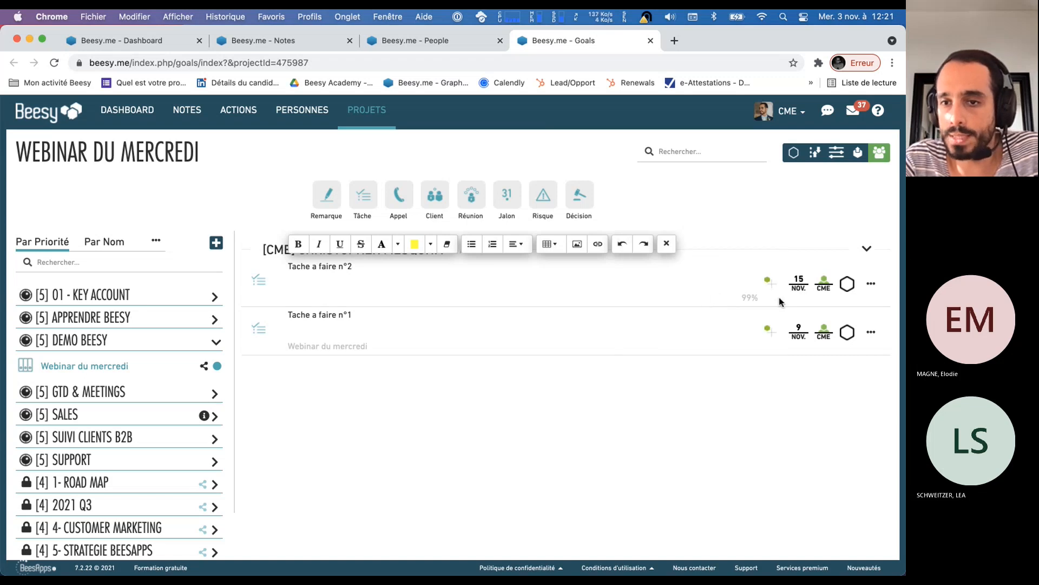
Assign Tache a faire n°2 to the colleague with the initials JAR and refresh the project, expanding both owners' task groups
click(830, 288)
text(JAR)
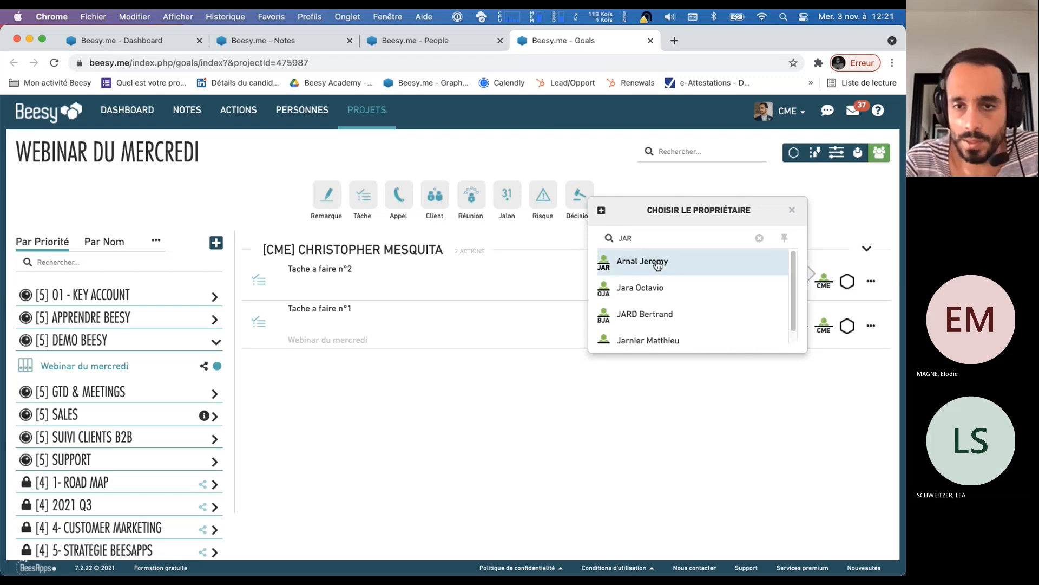
click(657, 264)
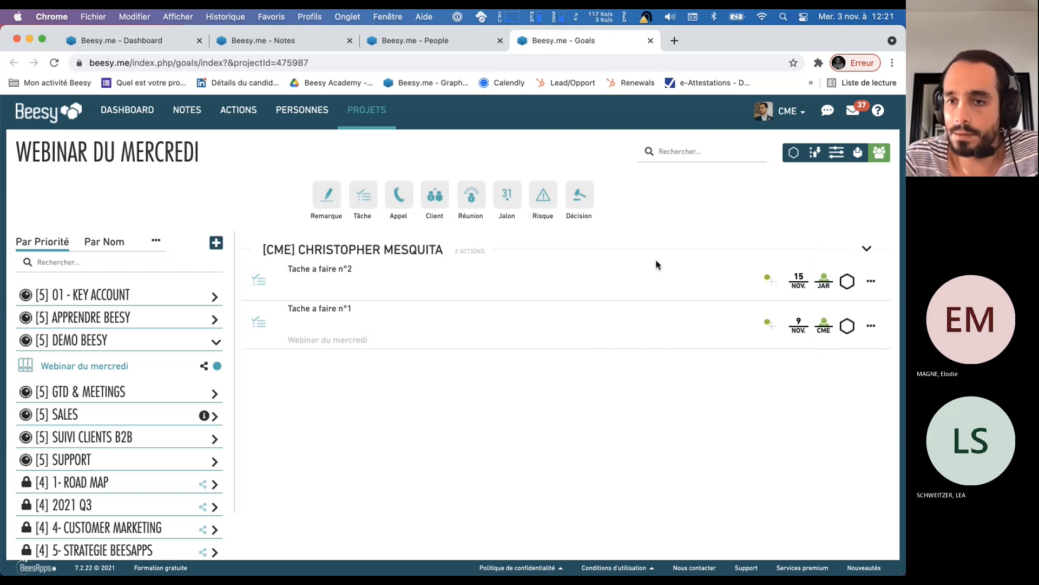
click(101, 374)
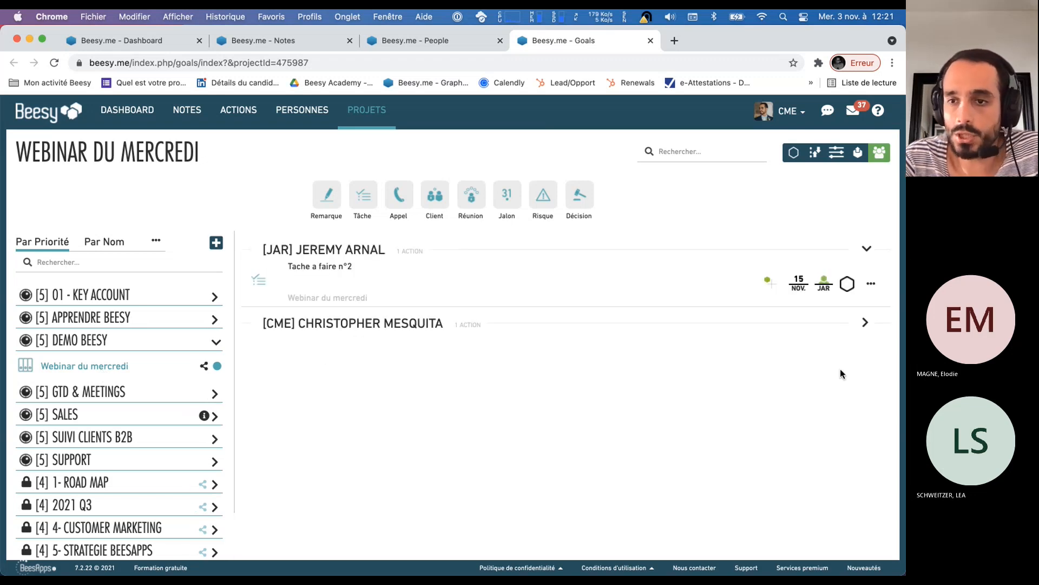
click(866, 322)
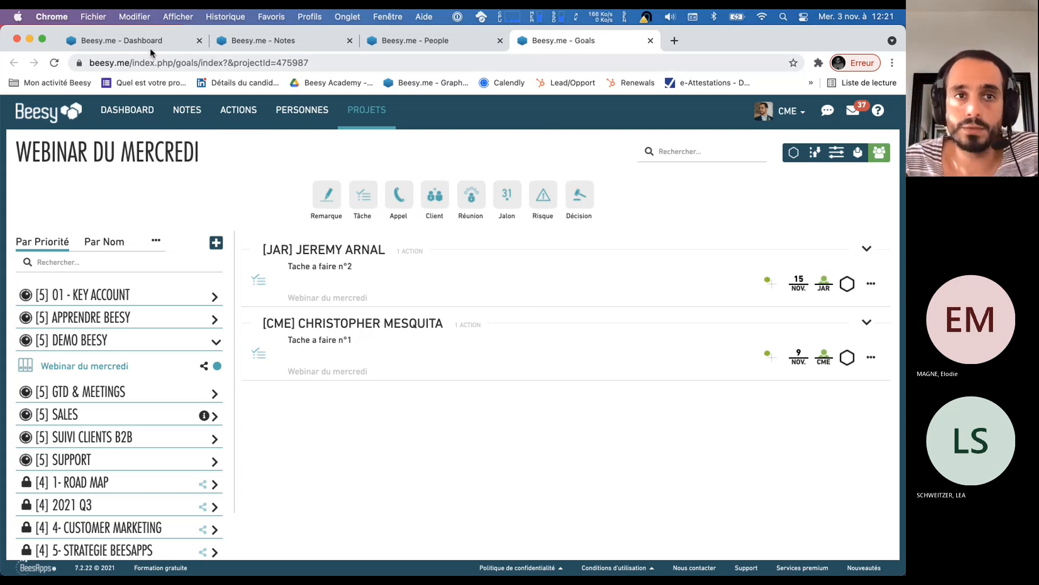
Open the Dashboard in a new browser tab, close the old Dashboard tab and switch to the new one
super+click(139, 119)
click(200, 44)
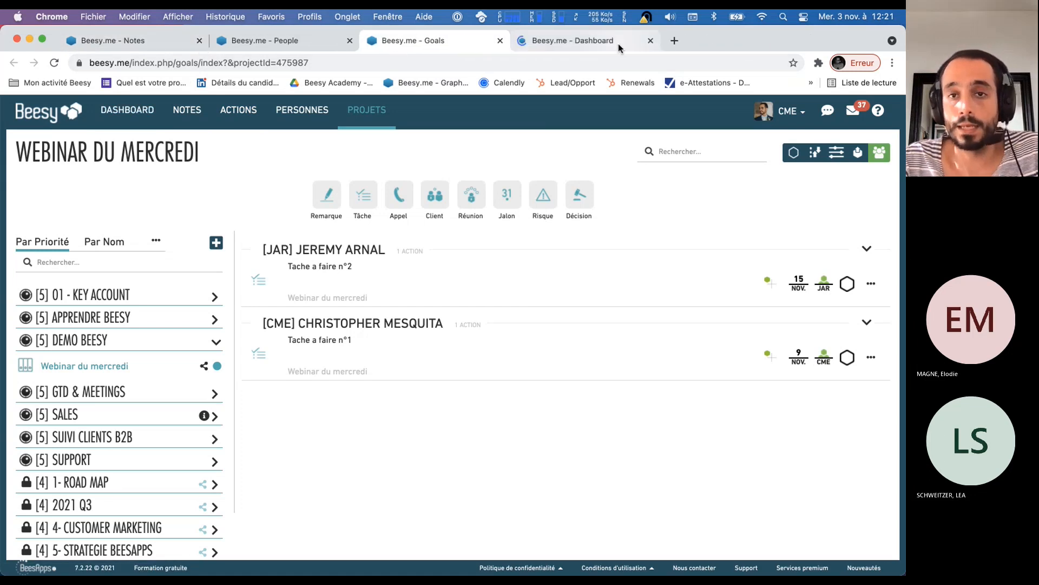
click(603, 43)
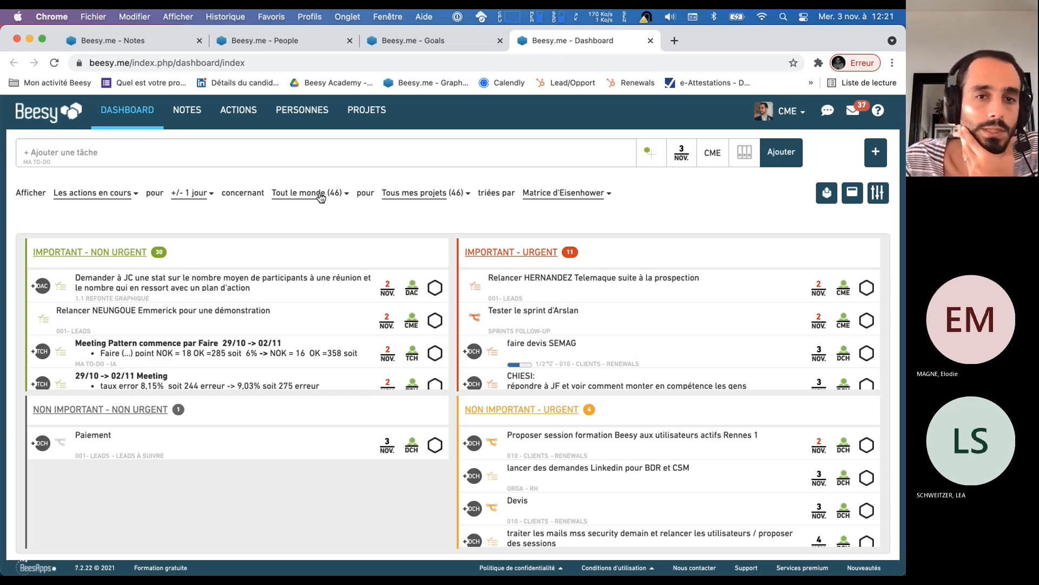
Enter a new dashboard task "Tache a faire n°3" with important-urgent priority and a due date of 5 November 2021
click(42, 152)
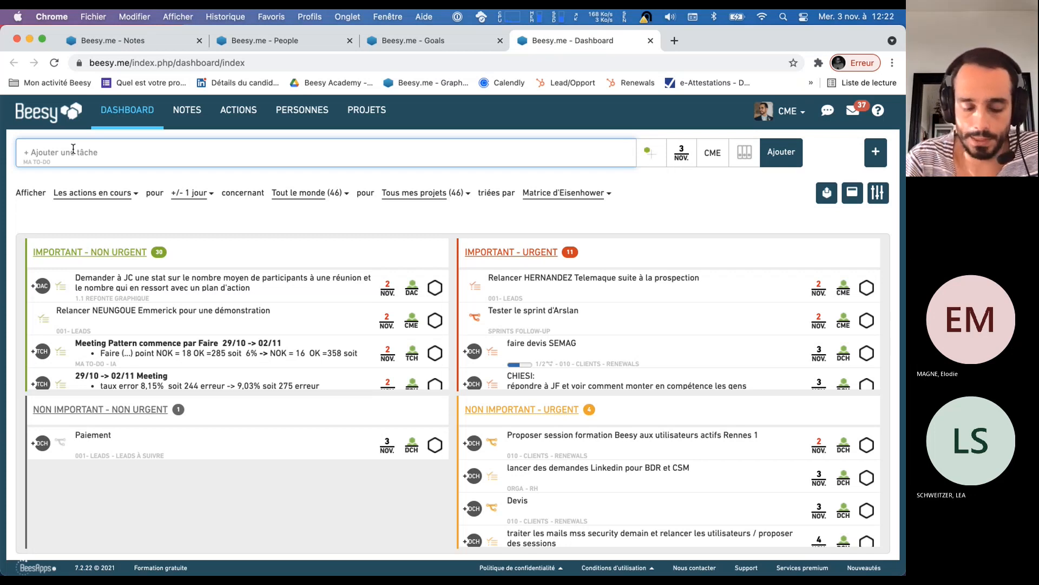
text(Tache a faire)
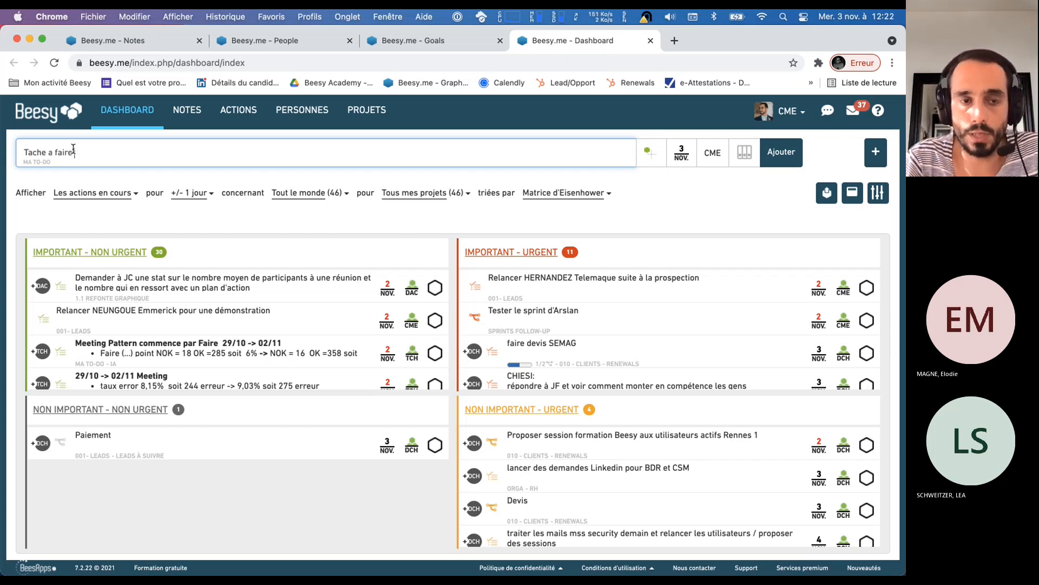
text( n°3)
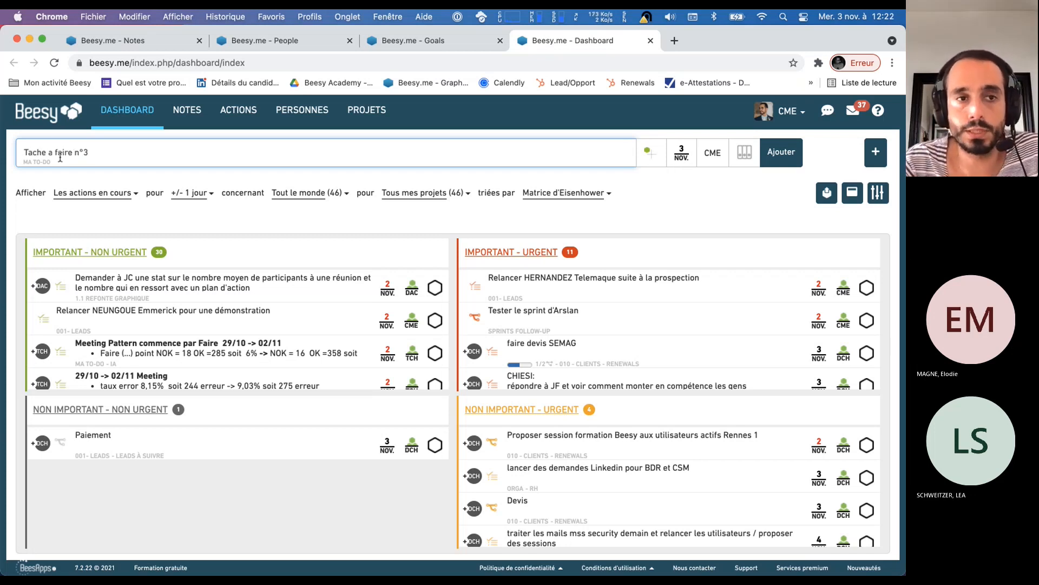
double_click(49, 151)
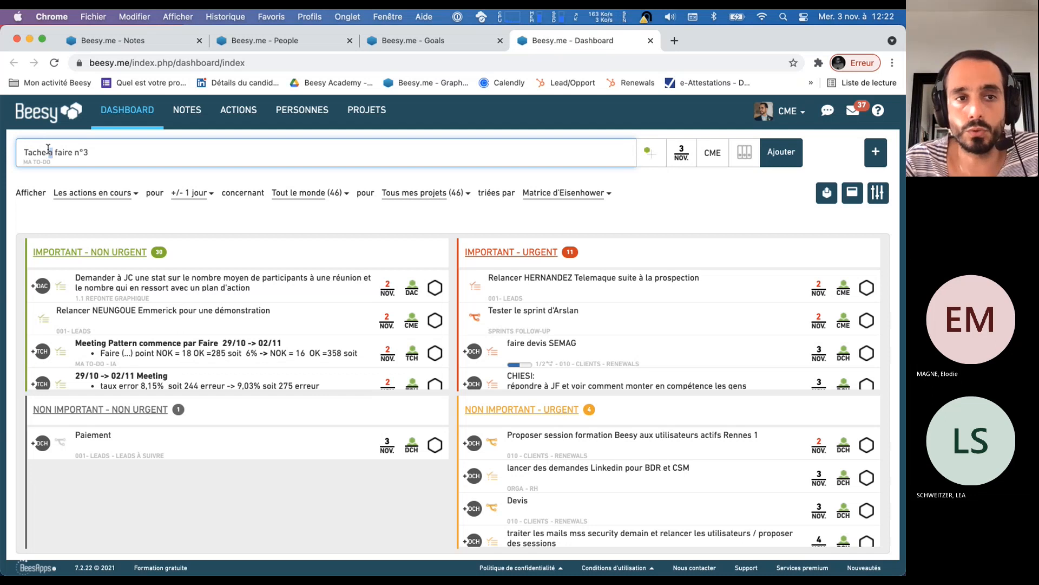
click(650, 156)
click(681, 152)
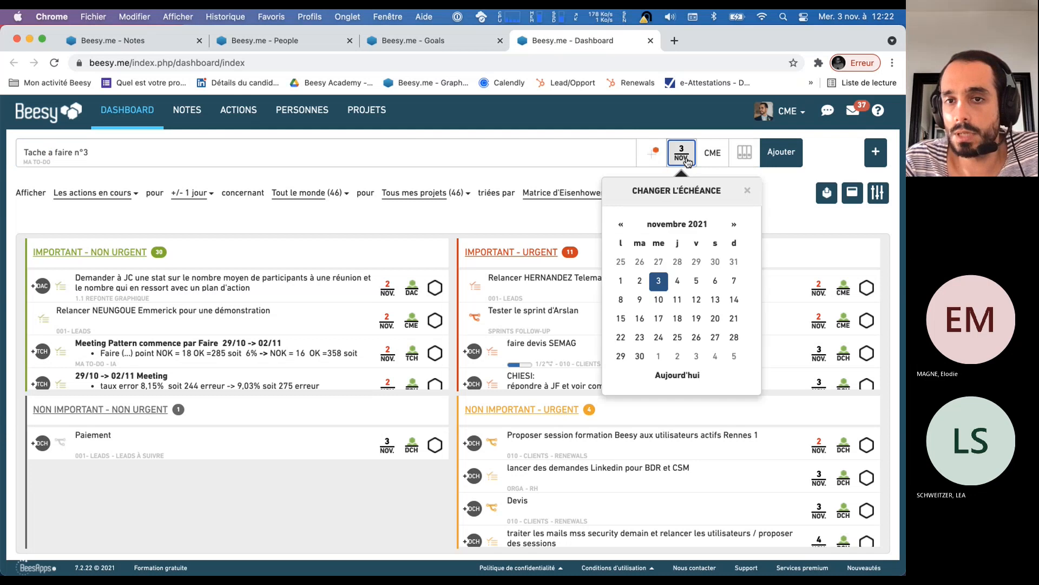
click(697, 290)
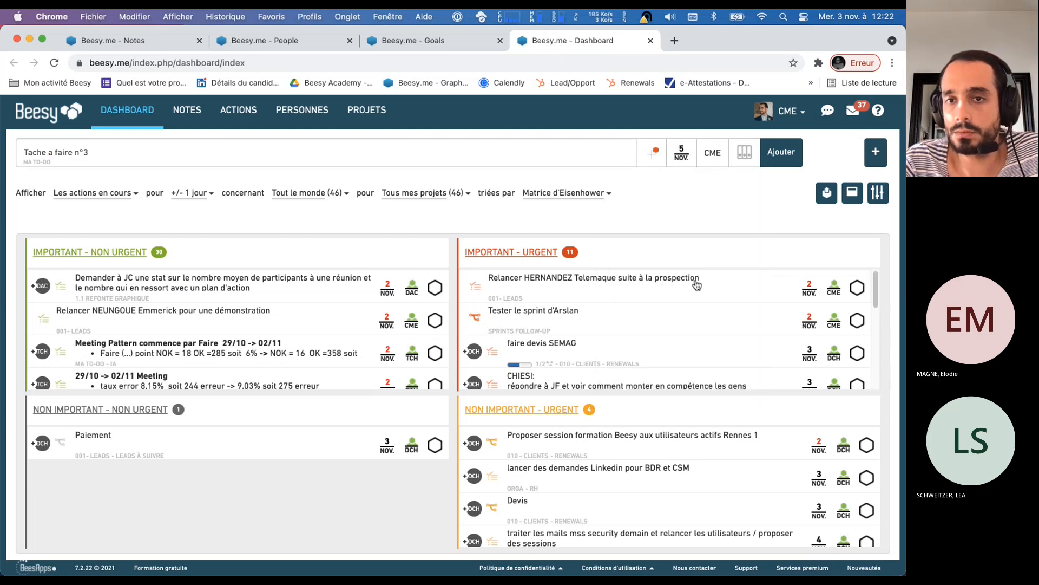
Keep the responsible person CME for the new task, assign it to the Webinar du mercredi project and add it
click(712, 157)
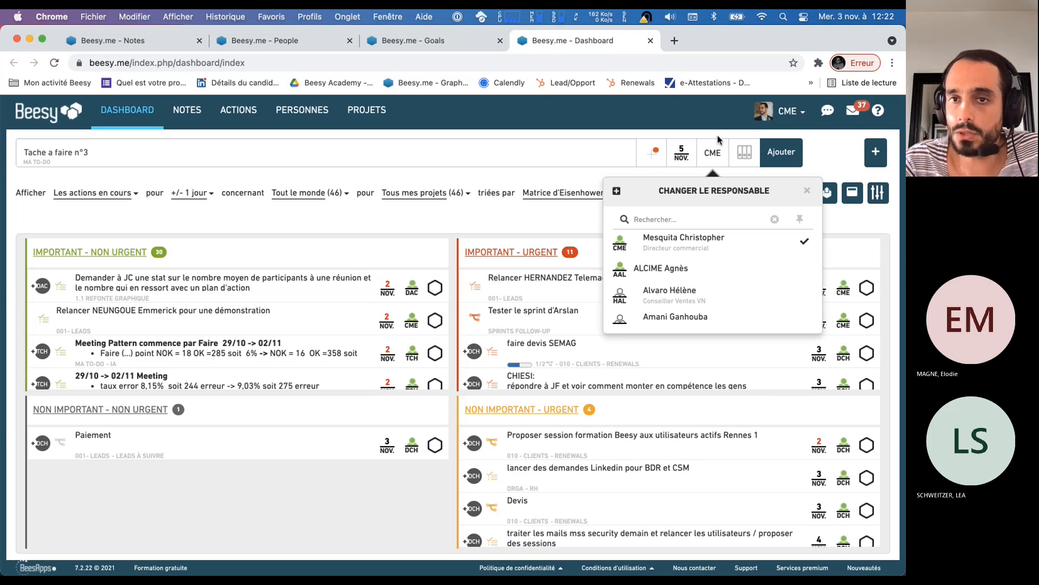
click(723, 159)
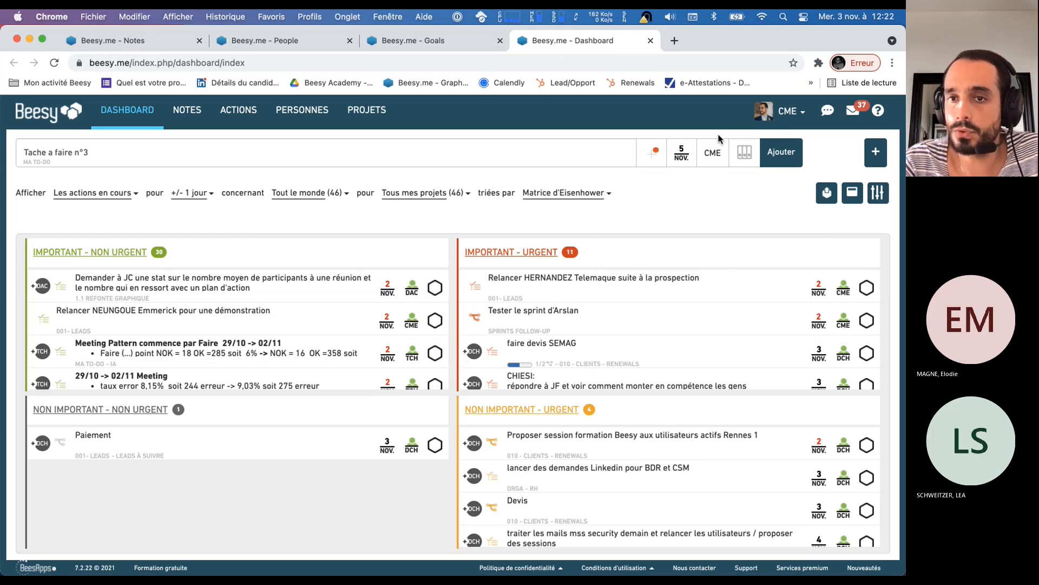
click(746, 160)
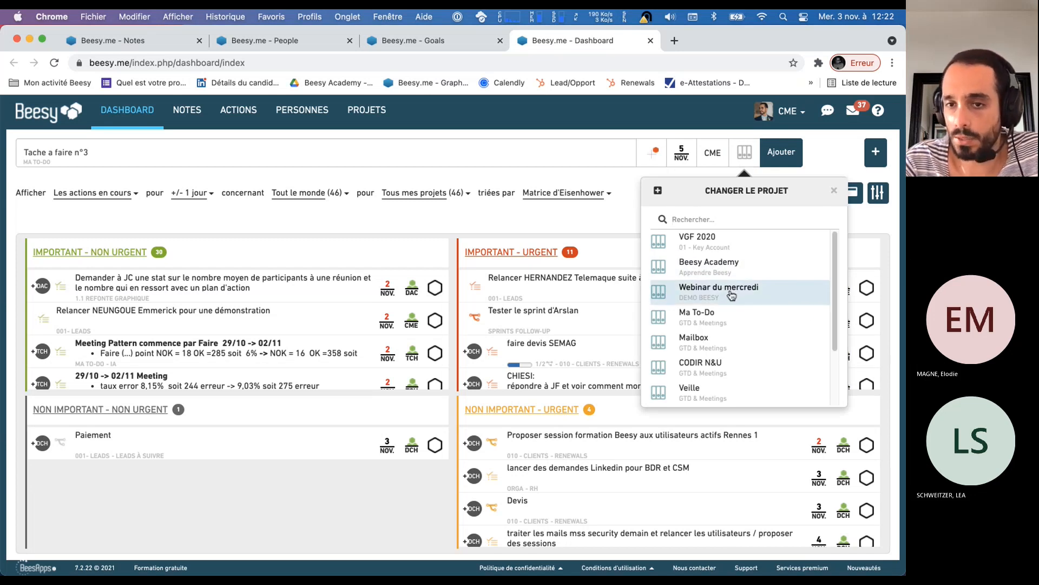
click(731, 295)
click(792, 149)
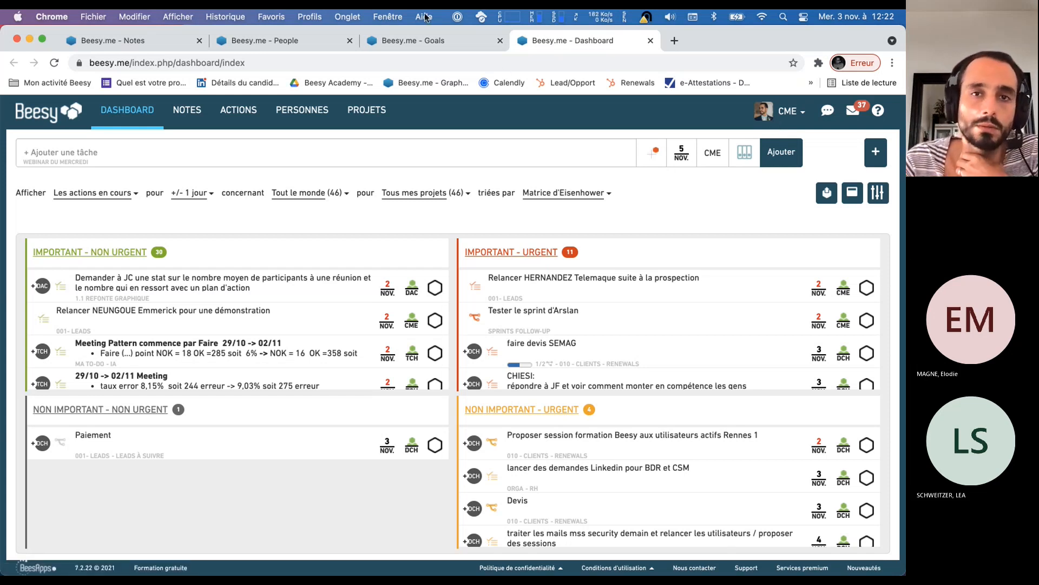
Return to the Goals page, refresh the Webinar du mercredi project and expand the CME task group to check the added task
click(419, 40)
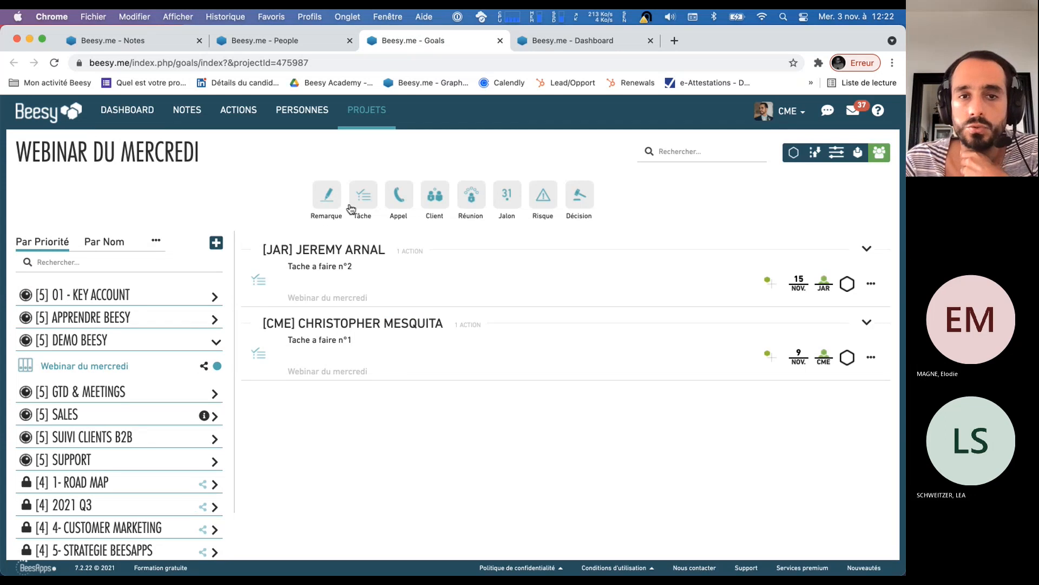
click(569, 37)
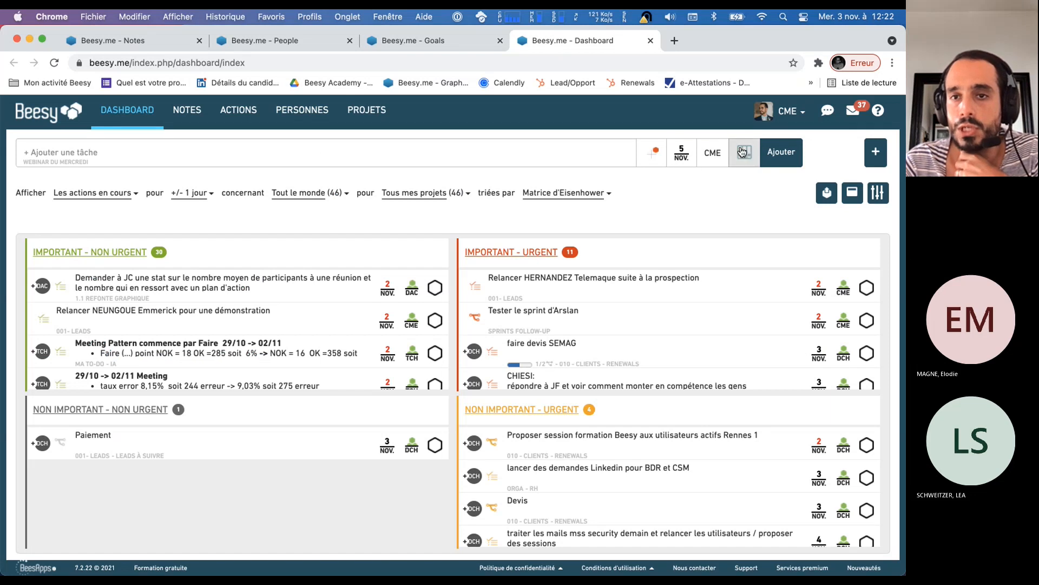
click(450, 42)
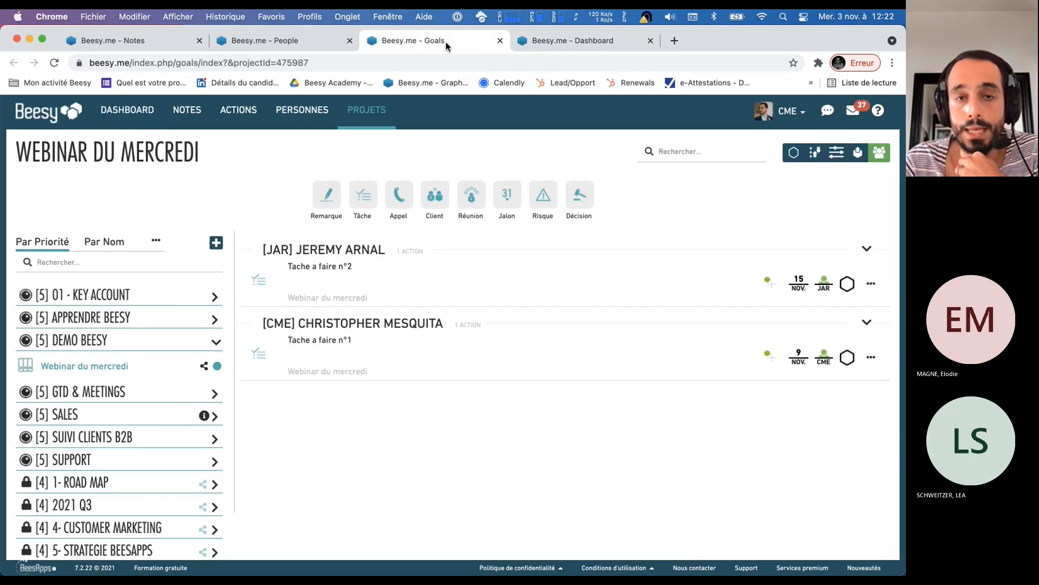
click(92, 367)
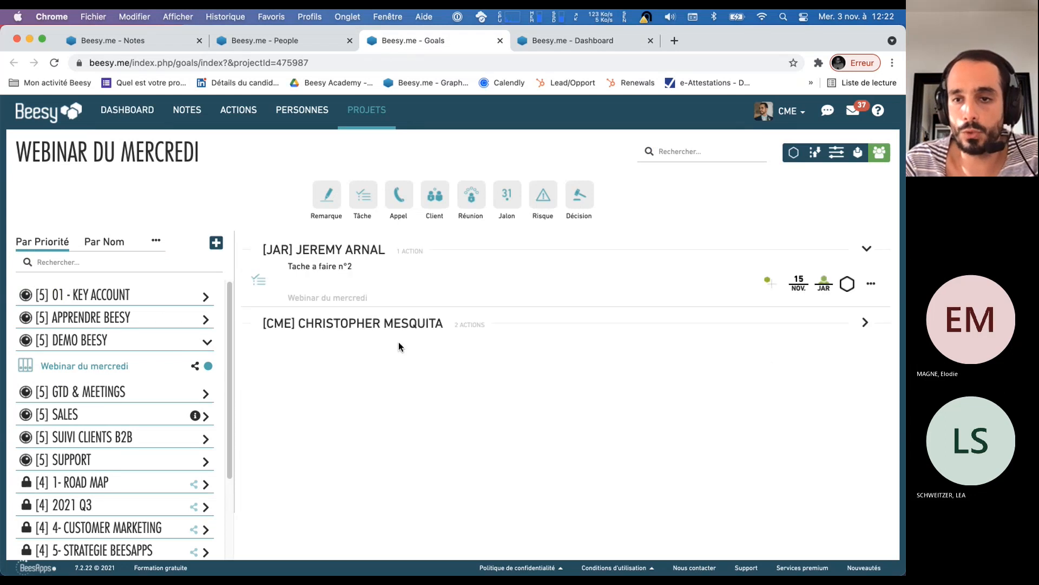
click(865, 323)
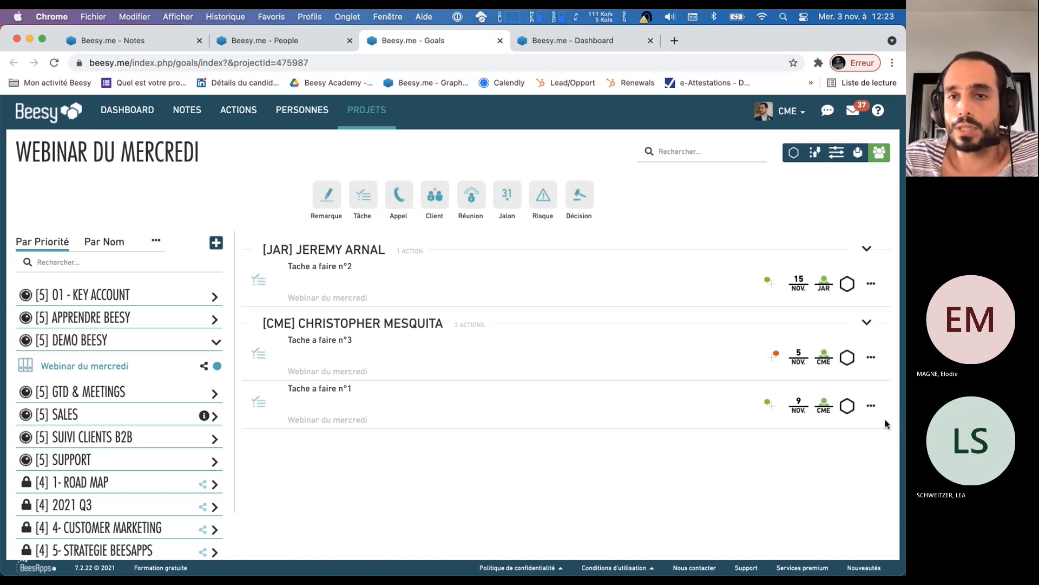
Switch to Microsoft Teams, bring its main window forward and open the Beesy chatbot conversation
key(super+Tab)
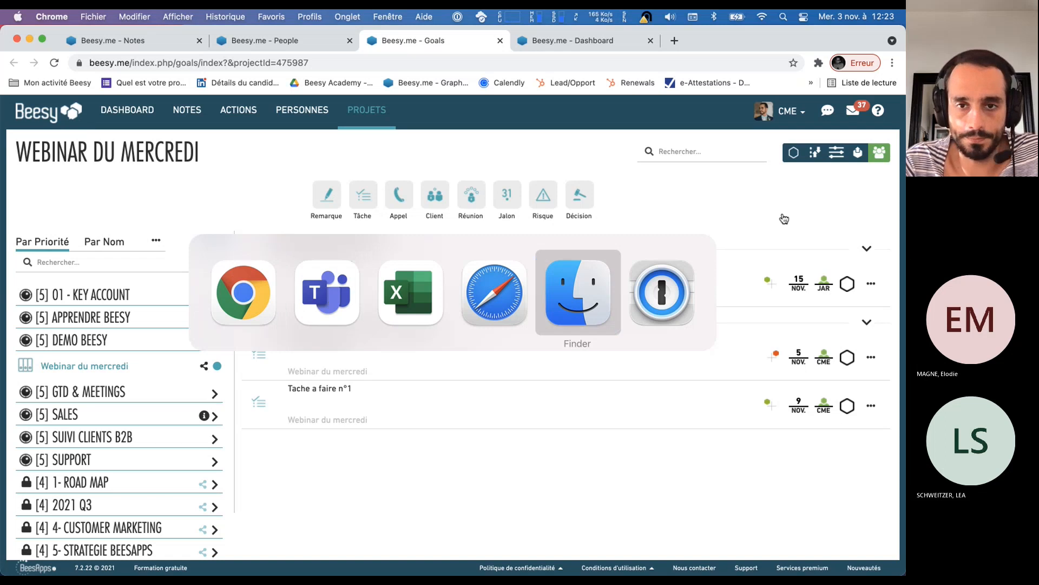
click(328, 295)
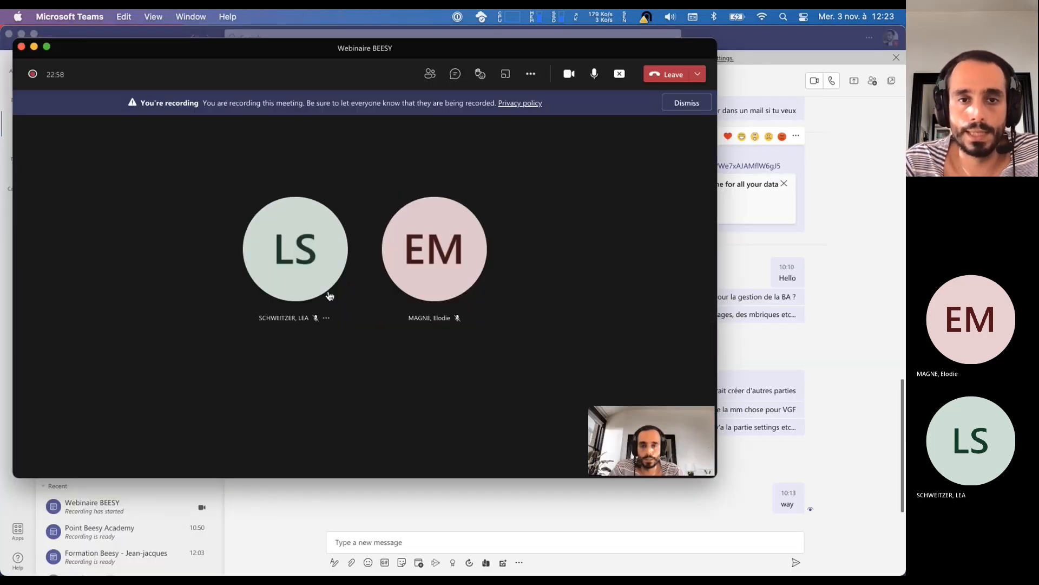
click(866, 190)
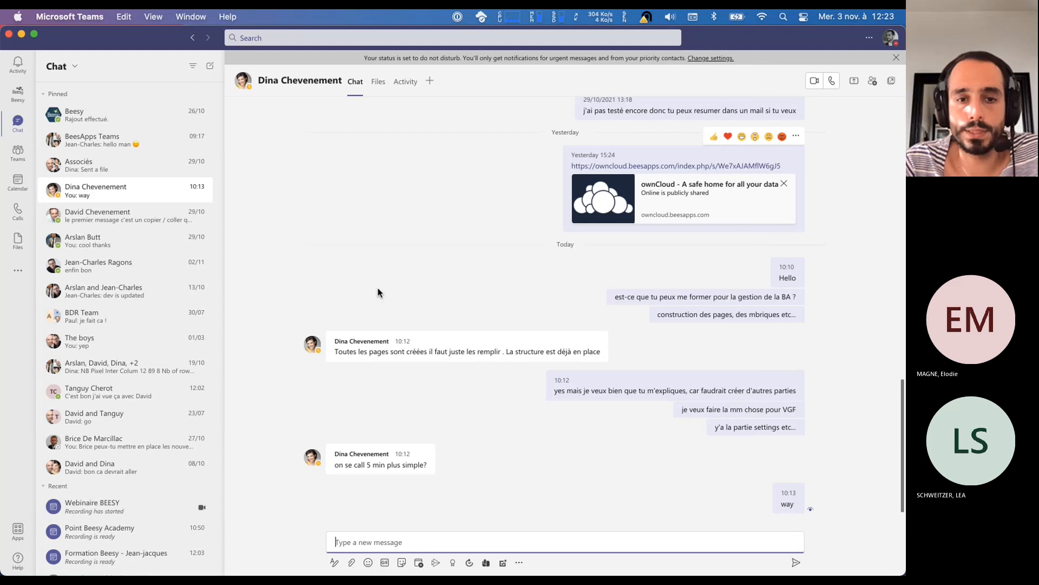
click(82, 119)
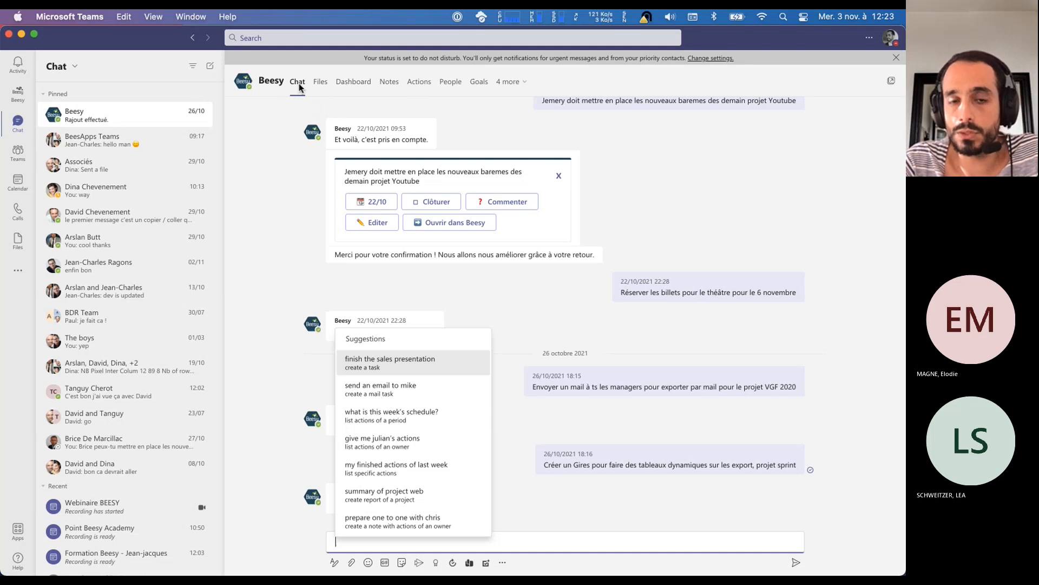
click(534, 497)
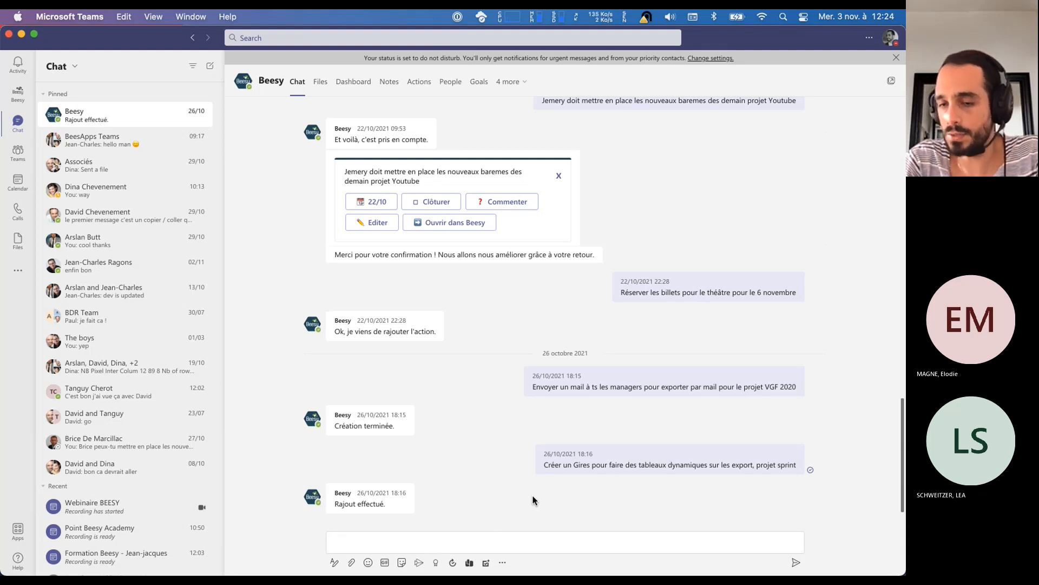
Send the Beesy chatbot the message "mettre à jour le planning des formations d'ici mardi prochain projet Webinar du mercredi"
click(549, 542)
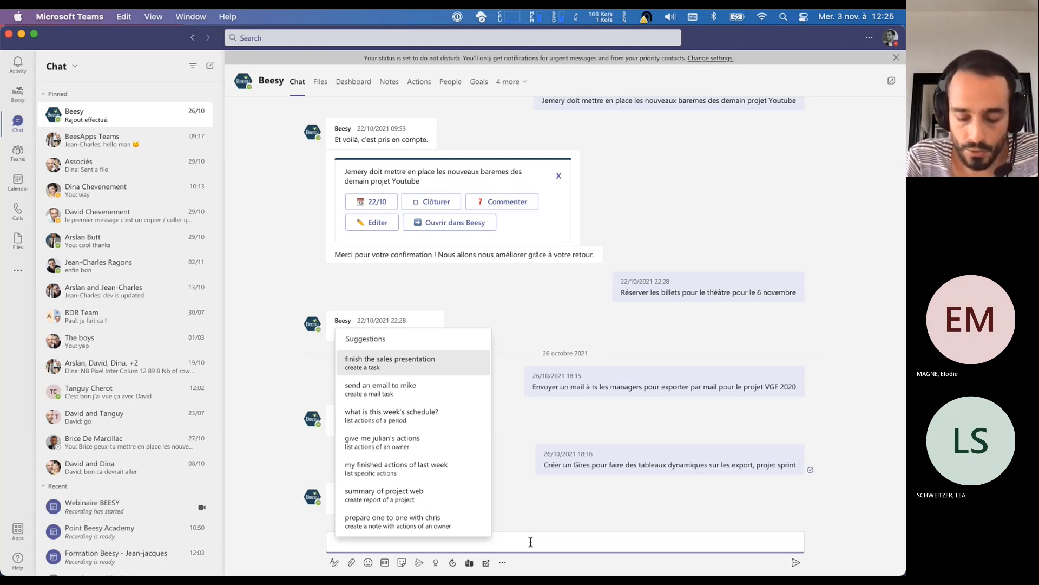
text(mettre à j)
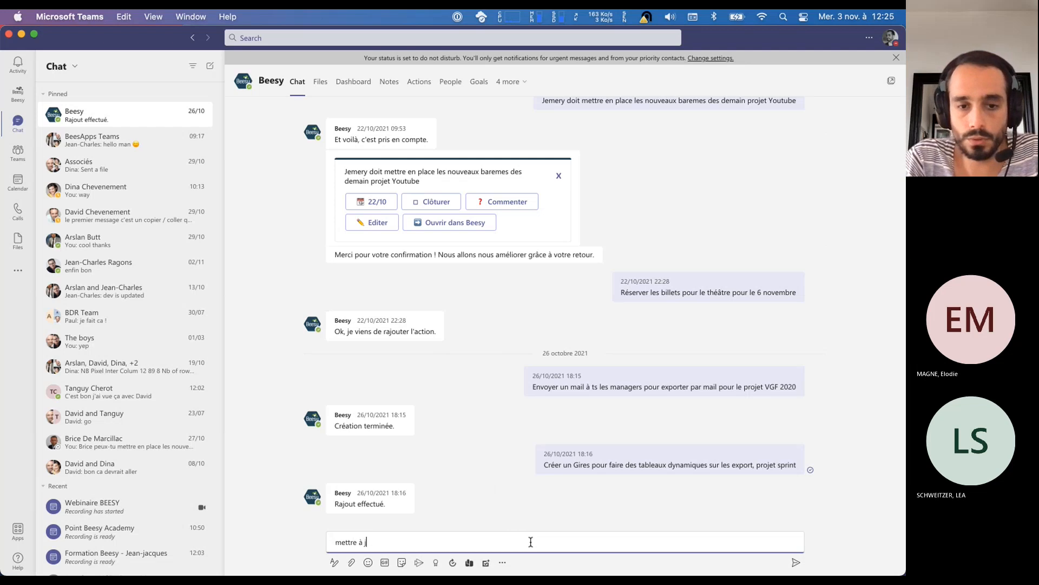
text(our le plan)
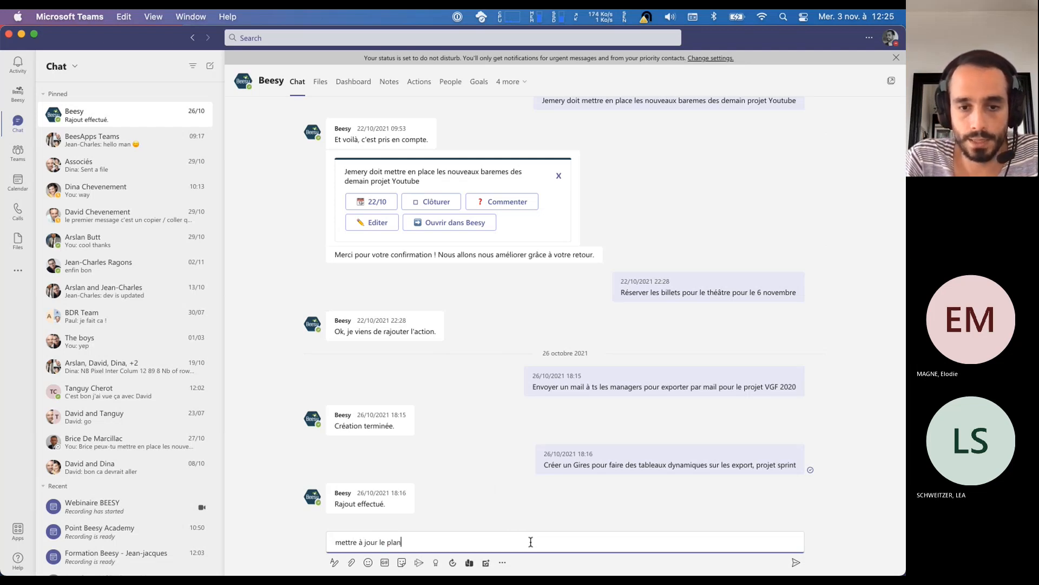
text(ning des formations)
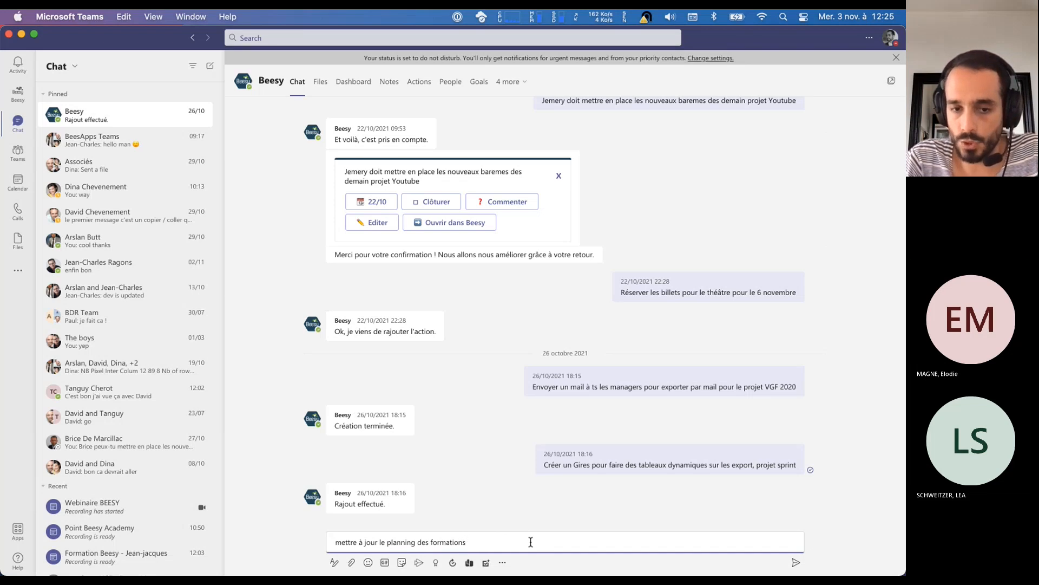
text( d'ici mardi prochain)
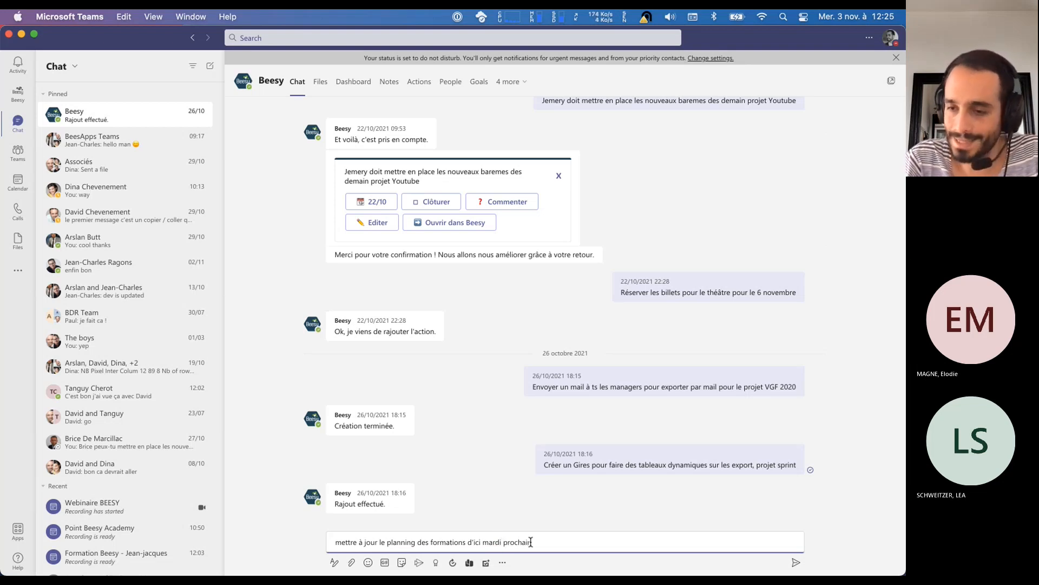
text( projet)
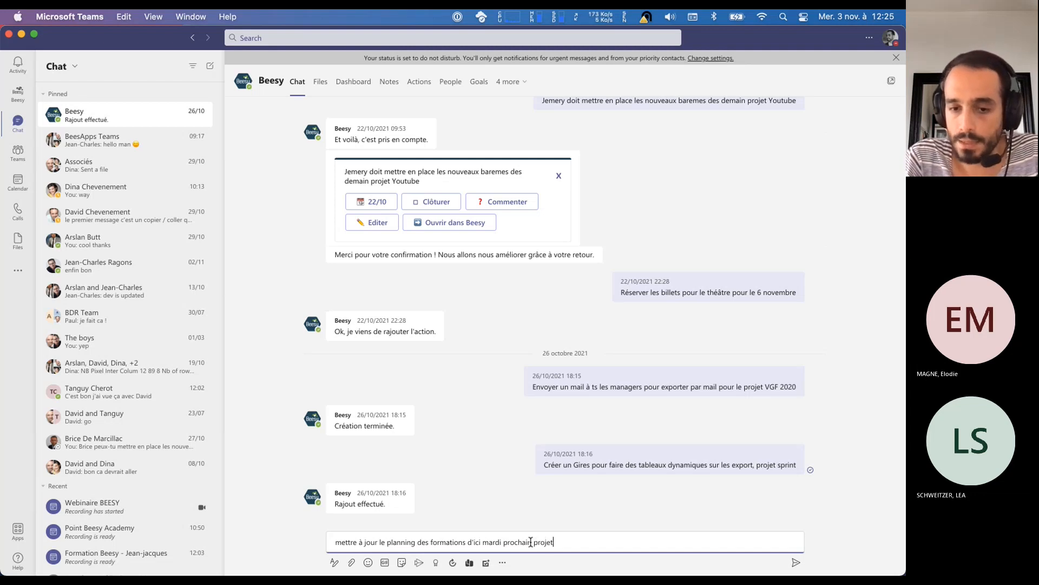
text( Webinar)
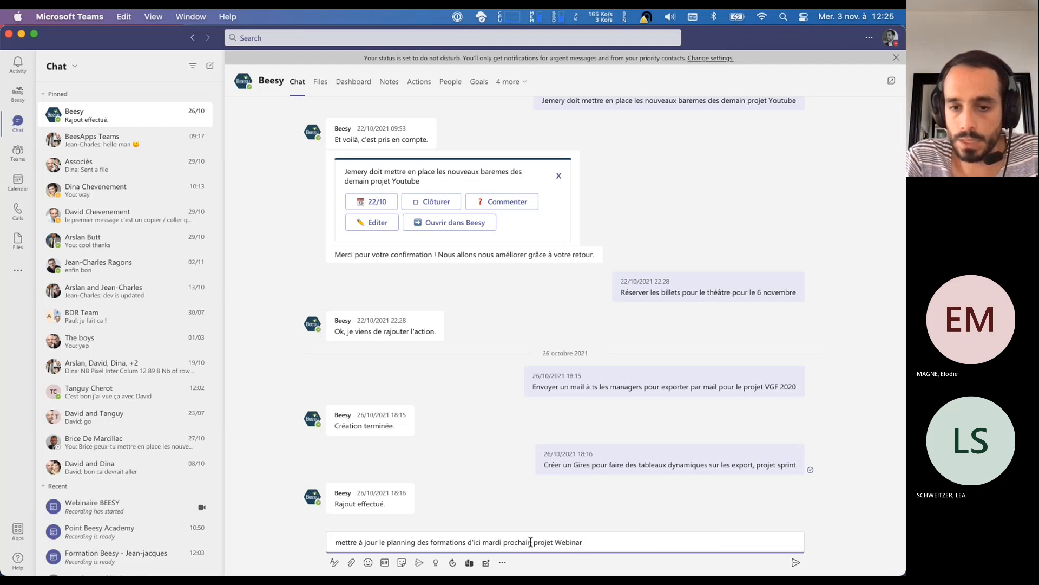
key(super+Tab)
key(super+Tab)
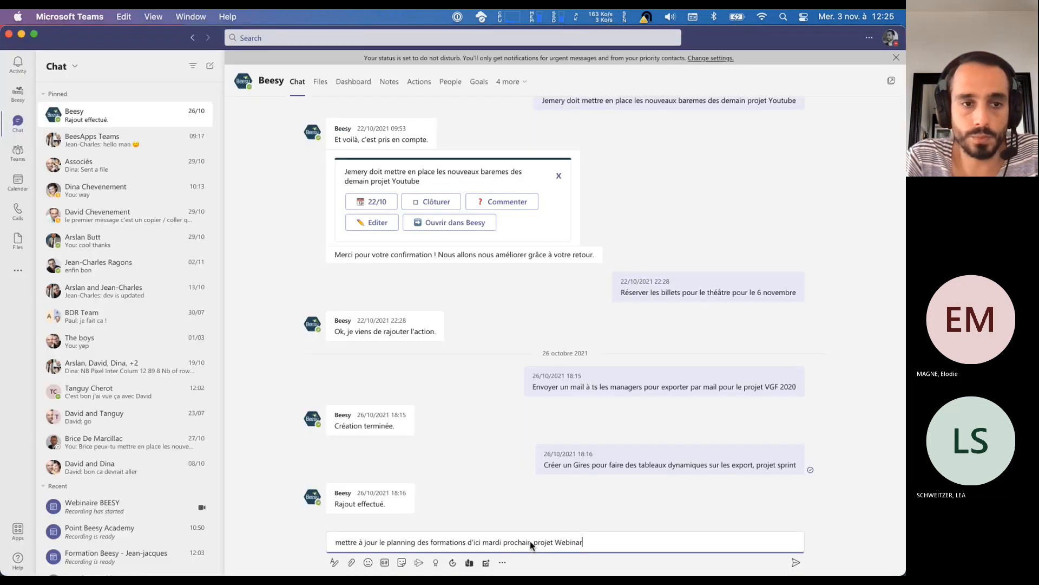
text(du mercredi)
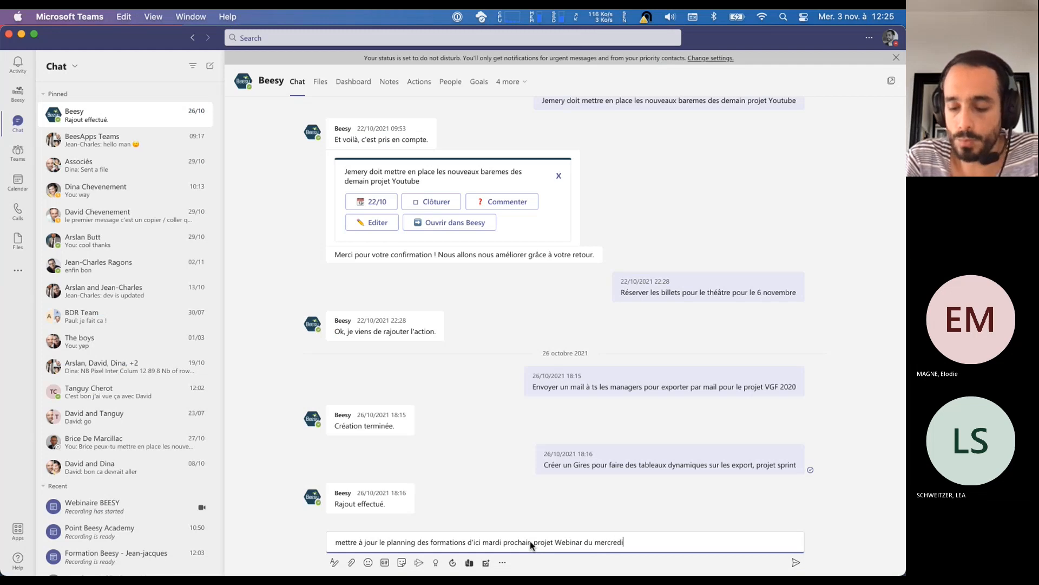
key(Return)
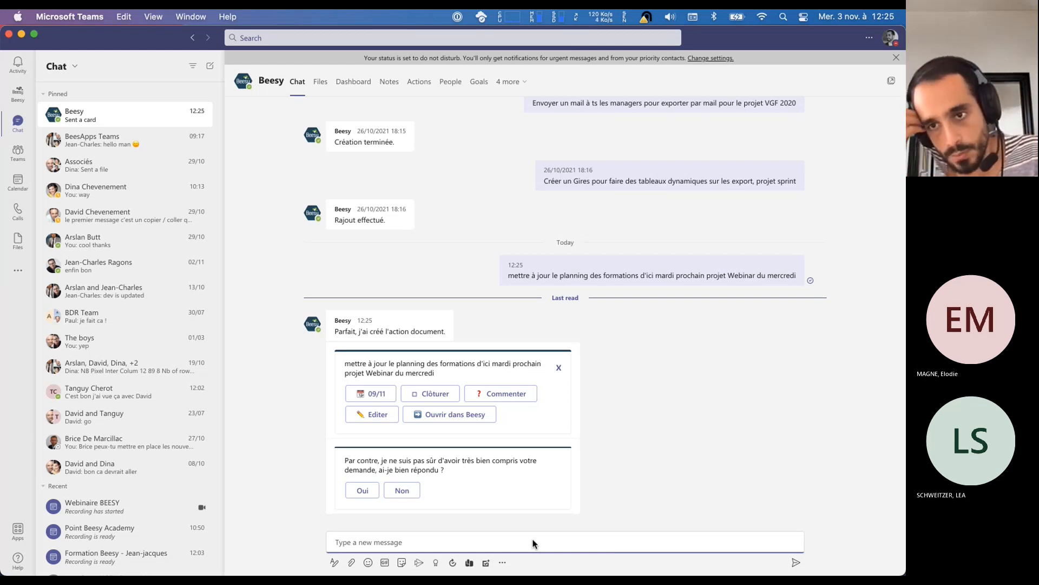
Return to Chrome, refresh the Webinar du mercredi project and check the planning action's project and due date in the CME group
click(533, 543)
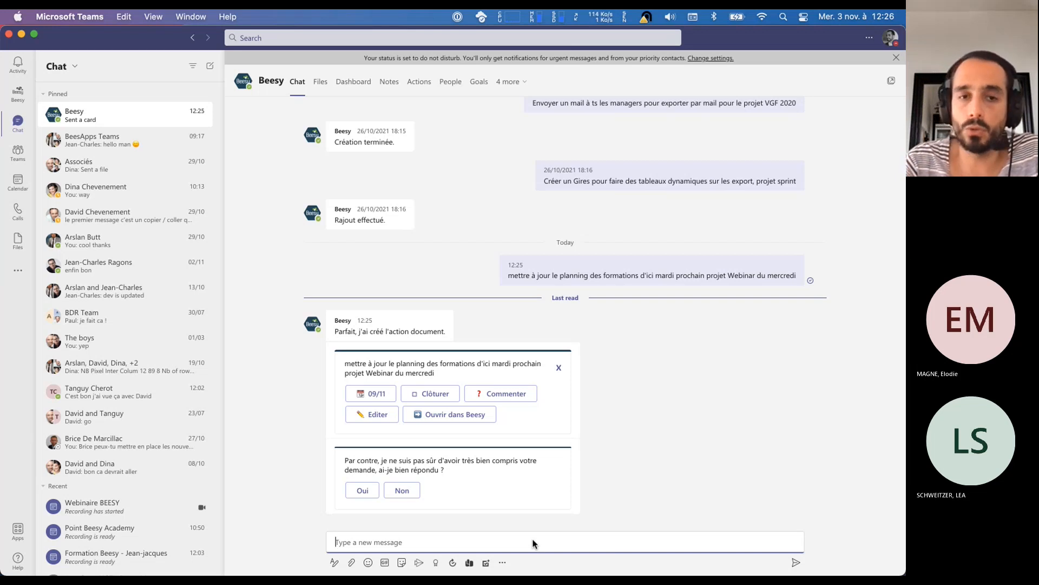
key(super+Tab)
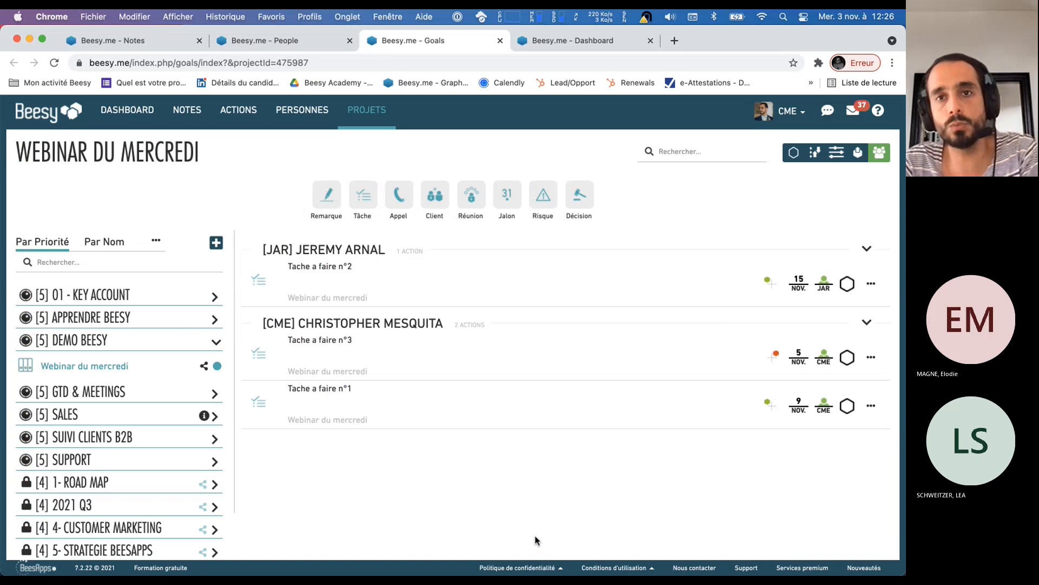
click(98, 373)
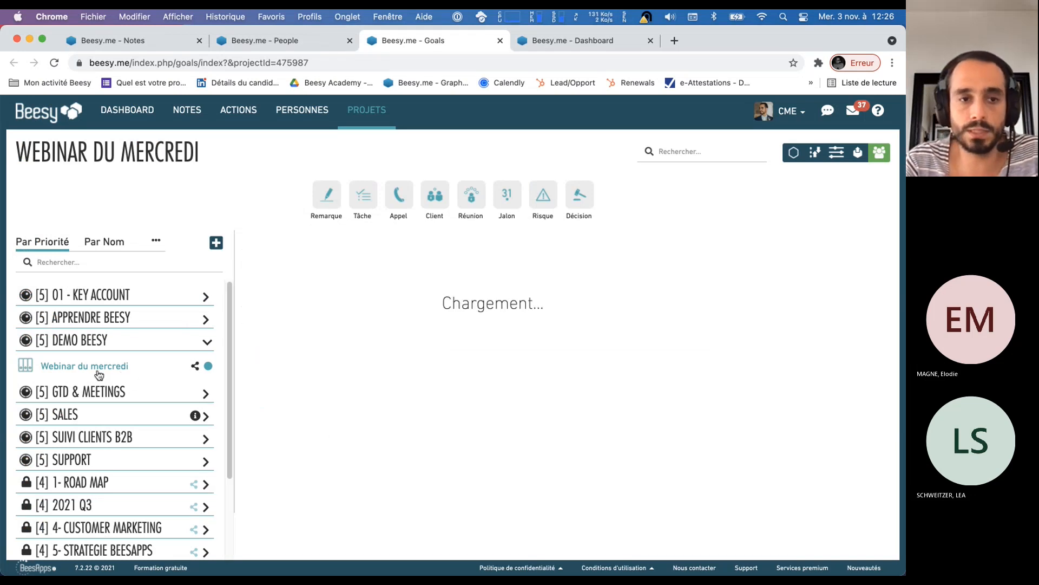
click(868, 323)
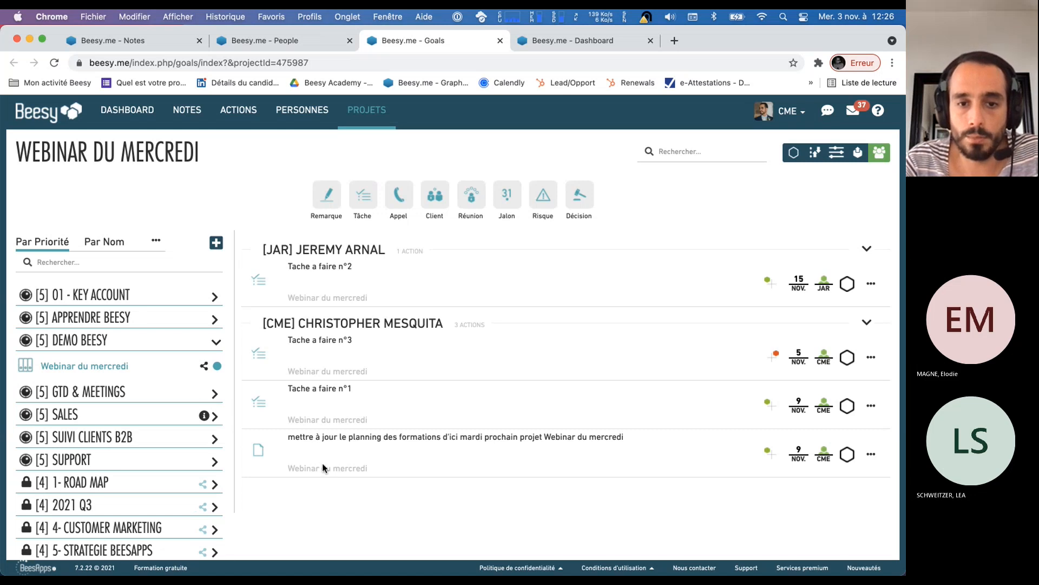
click(849, 482)
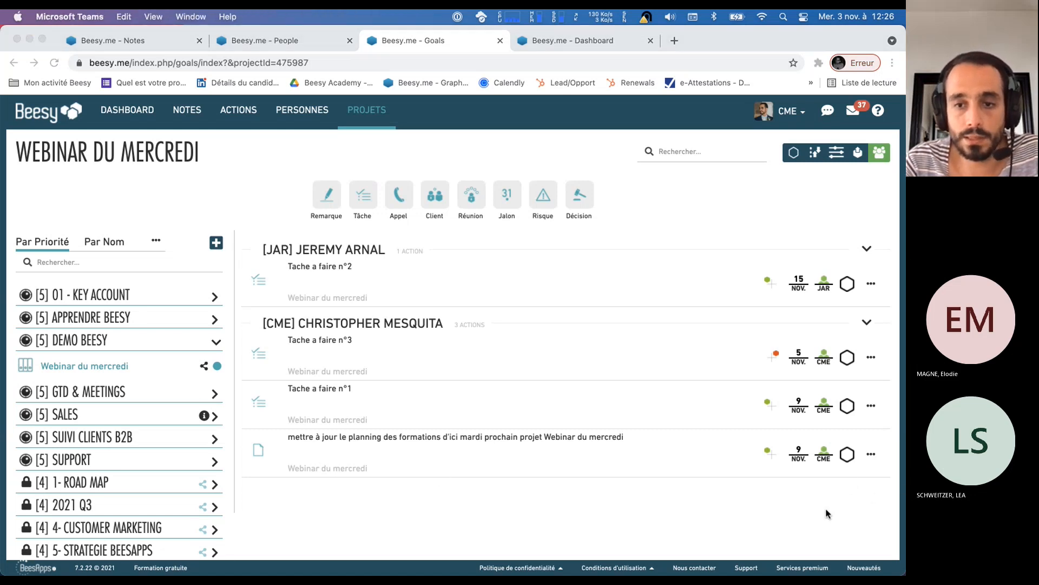
click(91, 153)
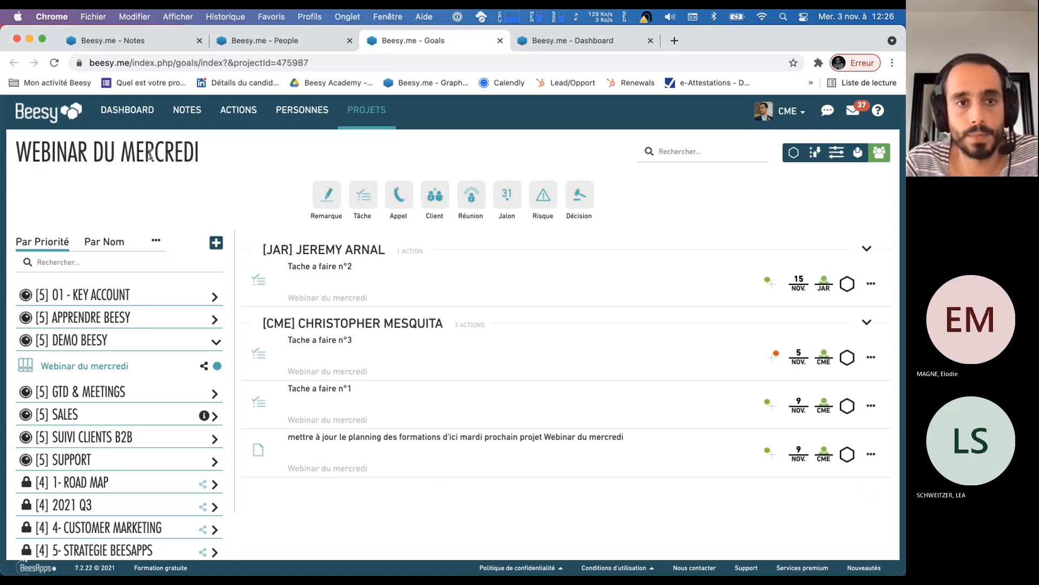
triple_click(91, 152)
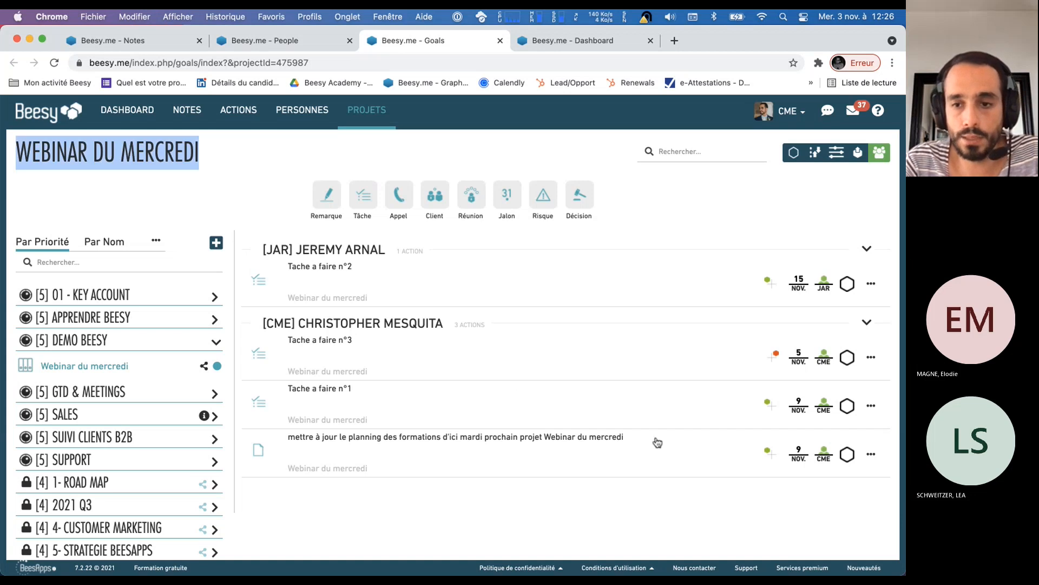
click(799, 454)
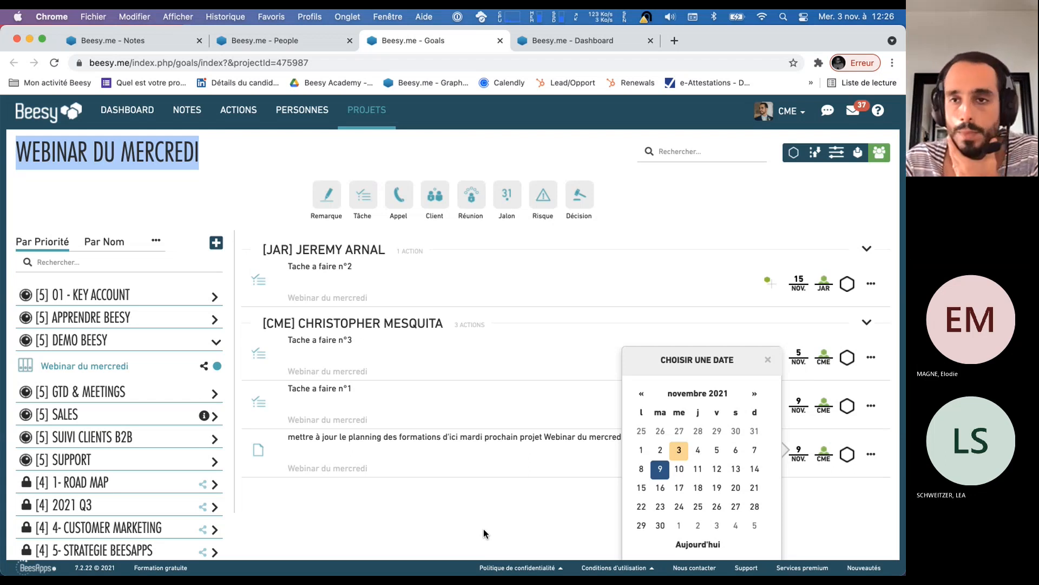
Open the account profile and highlight the Beesy Assistant e-mail address under the email creation information
click(801, 118)
click(688, 199)
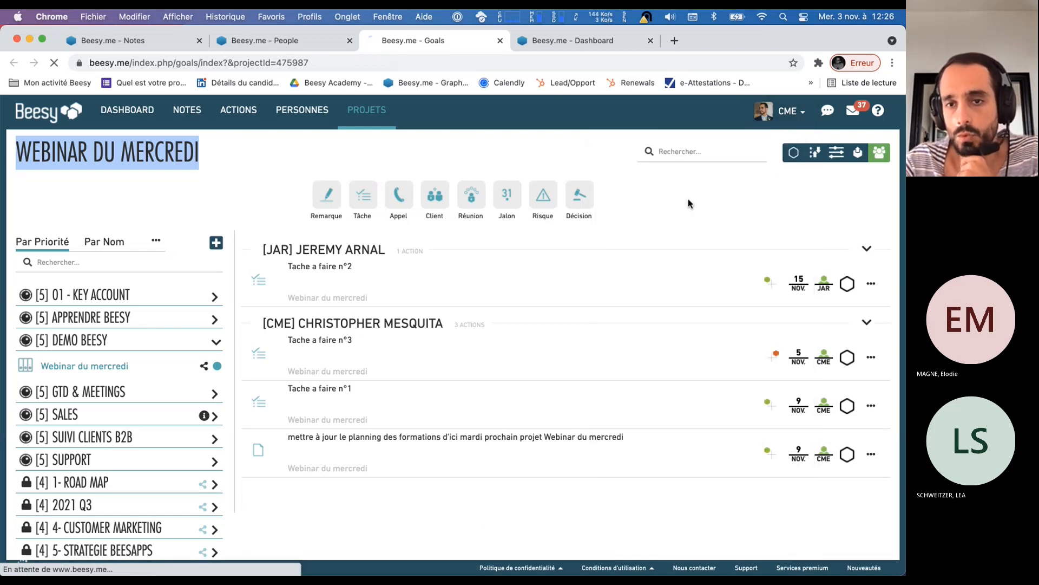
scroll(297, 395, down, 5)
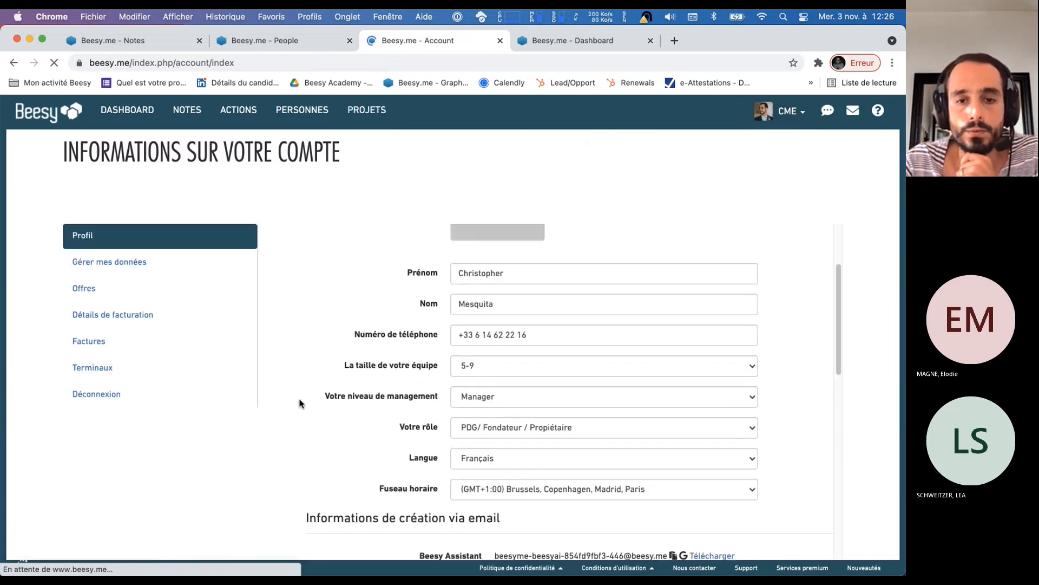
drag(416, 373, 756, 375)
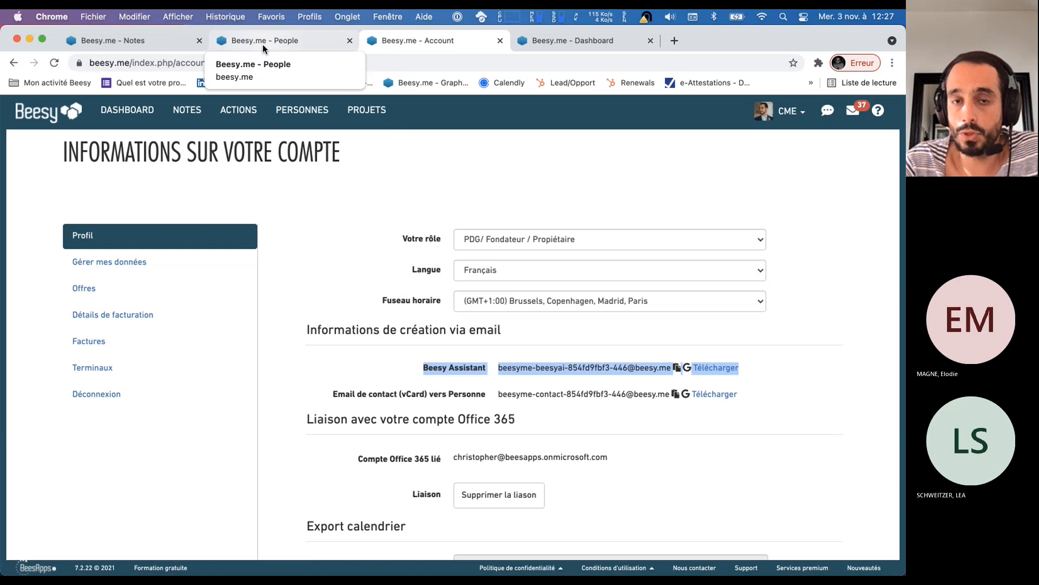
Switch to Microsoft Teams and activate the message field of the Beesy chatbot conversation
key(super+Tab)
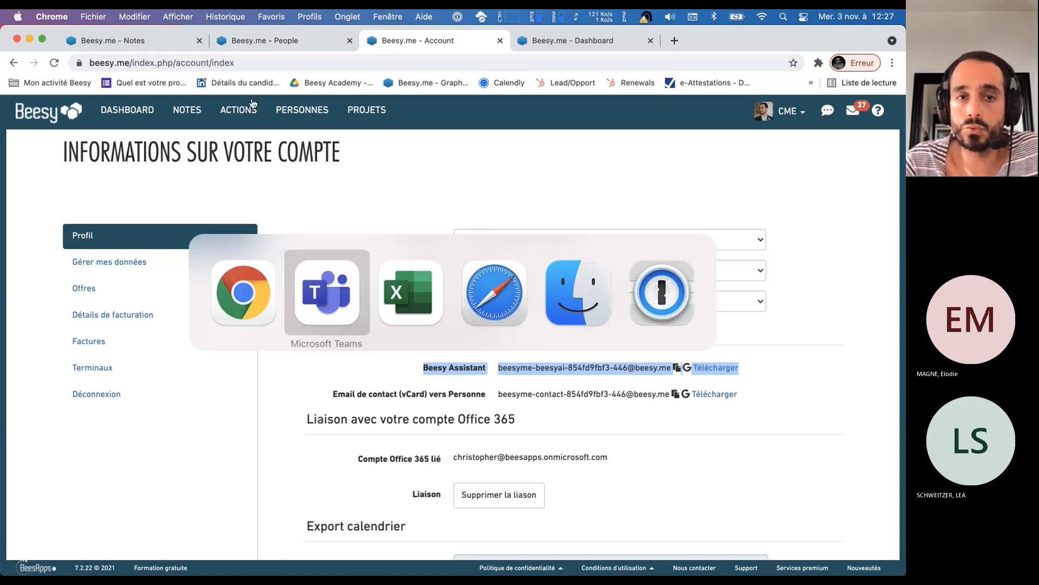
click(332, 330)
click(398, 541)
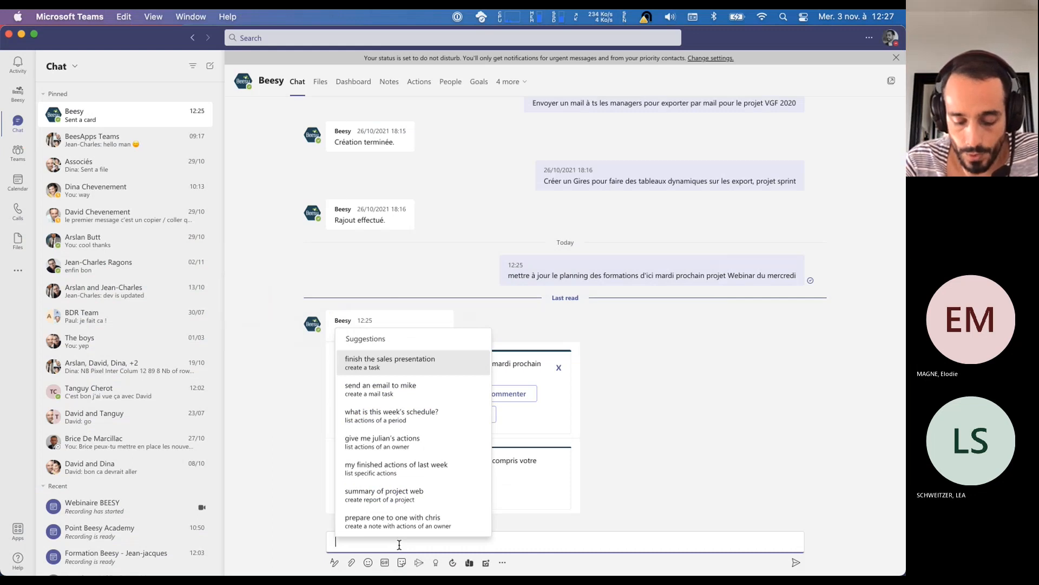
text(b)
key(BackSpace)
key(Return)
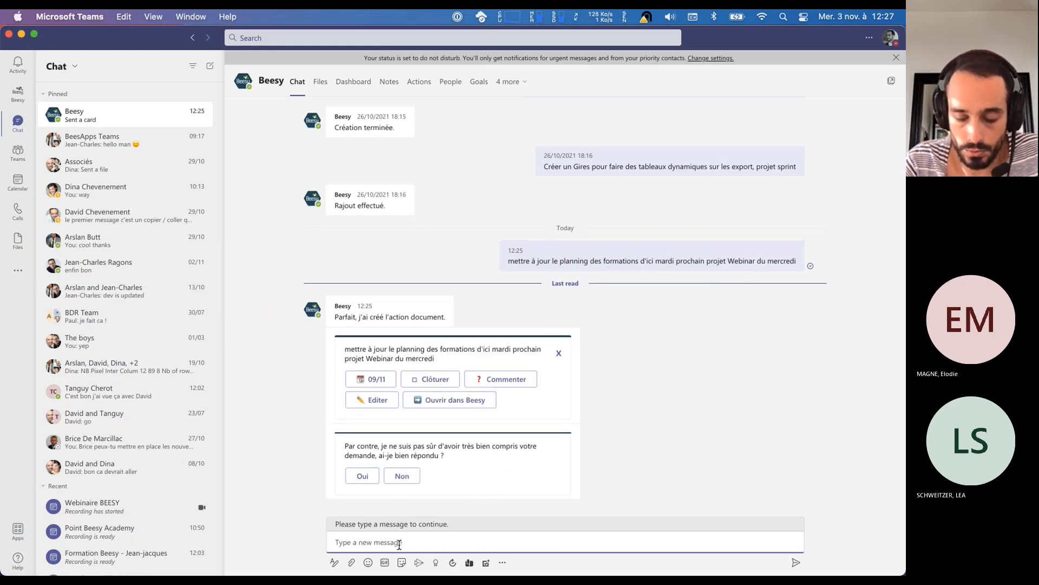
Send the Beesy chatbot a message with the colleague's first name followed by "doit mettre en place les videos tutoriels, projet Webinar"
text(Jeremy)
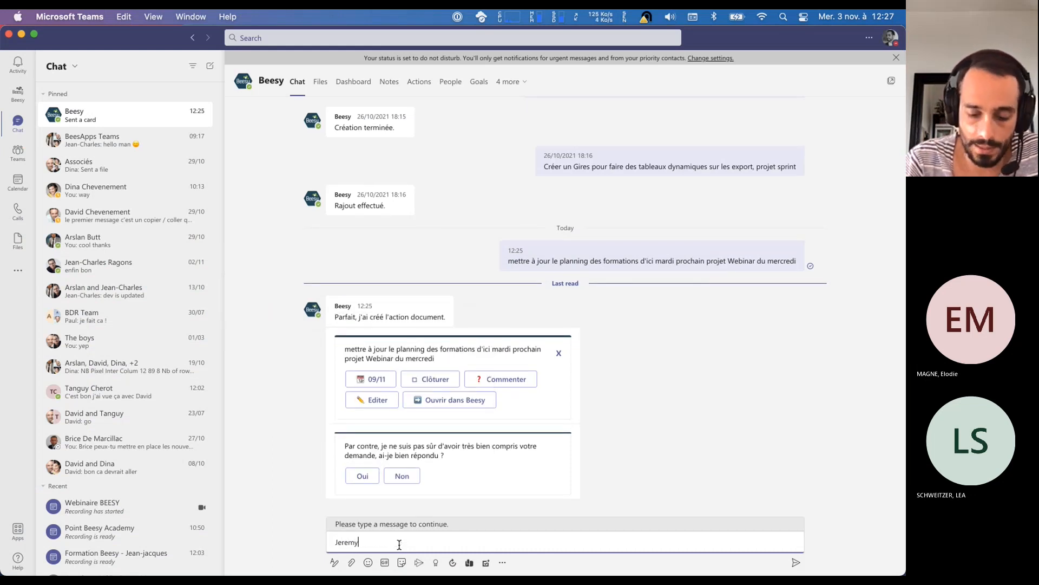
text( doit mettre en plac)
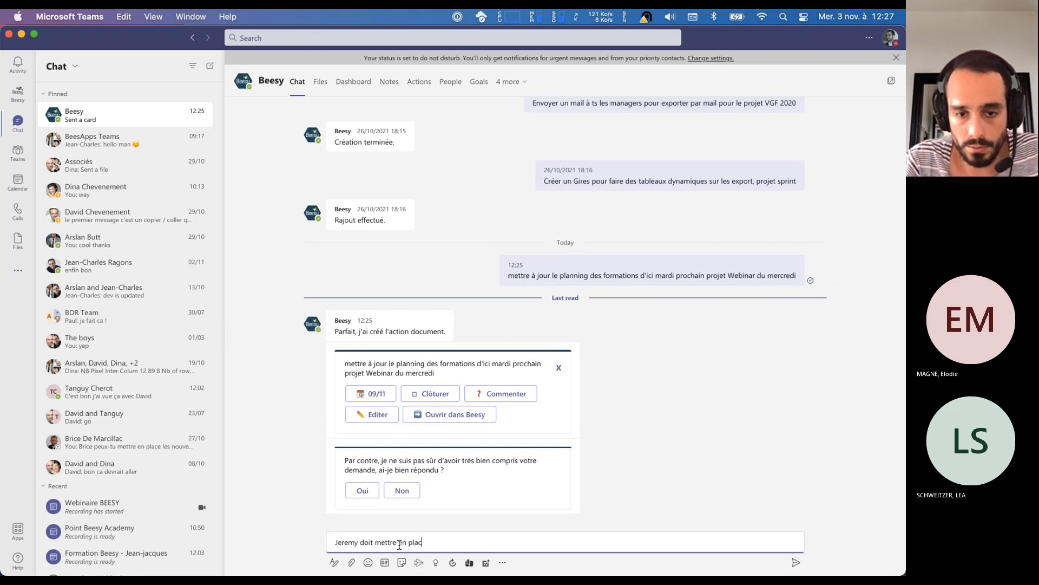
text(e les b)
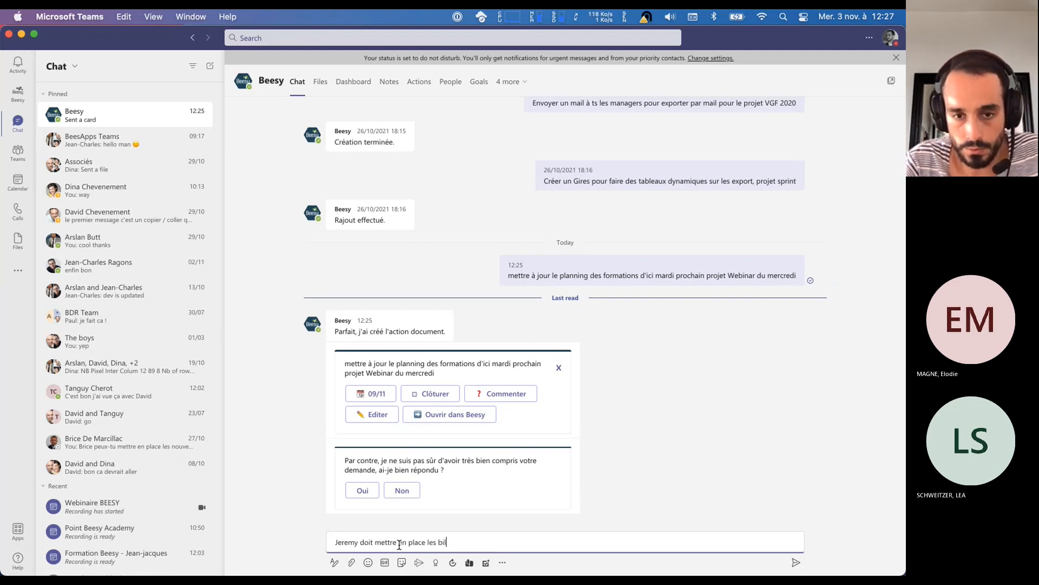
key(BackSpace)
text(video)
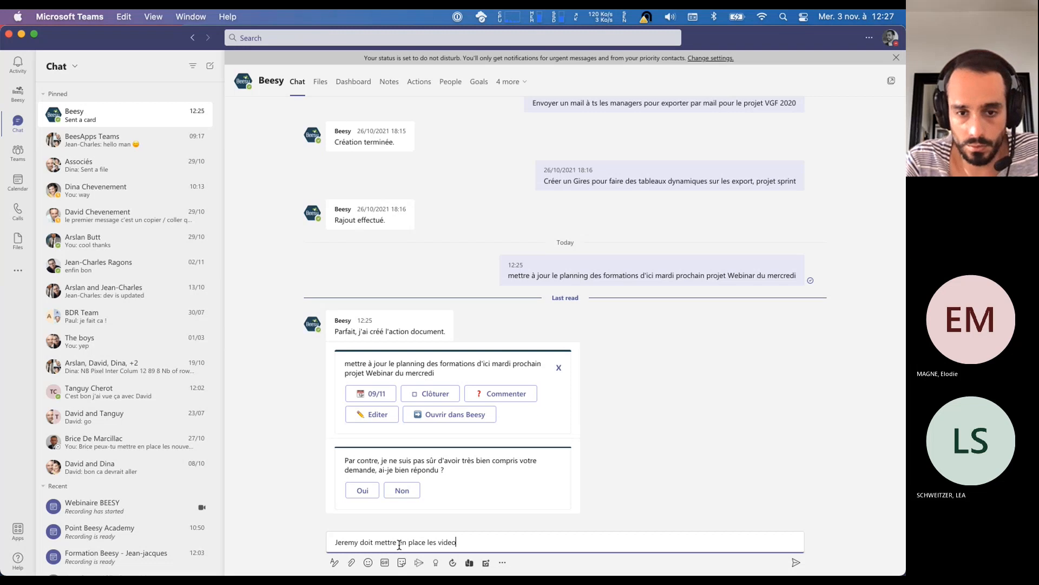
text(s tutoriels, )
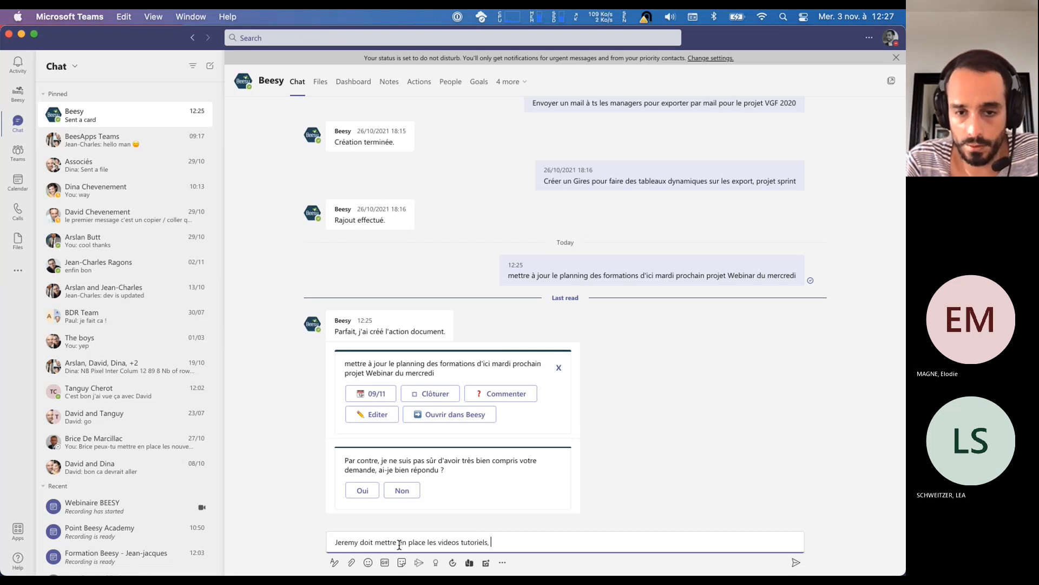
text(projet )
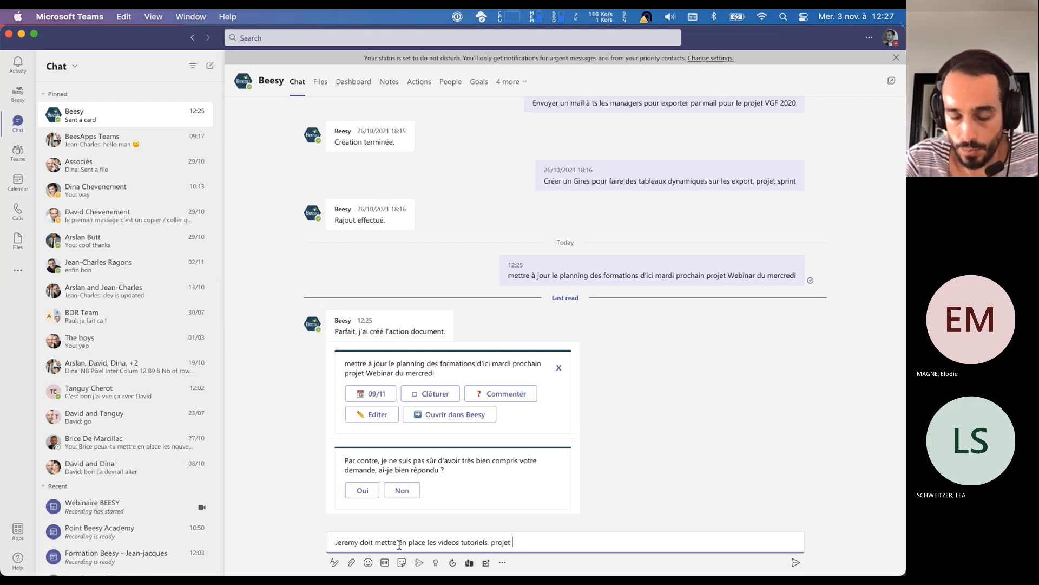
text(Webinar)
key(Return)
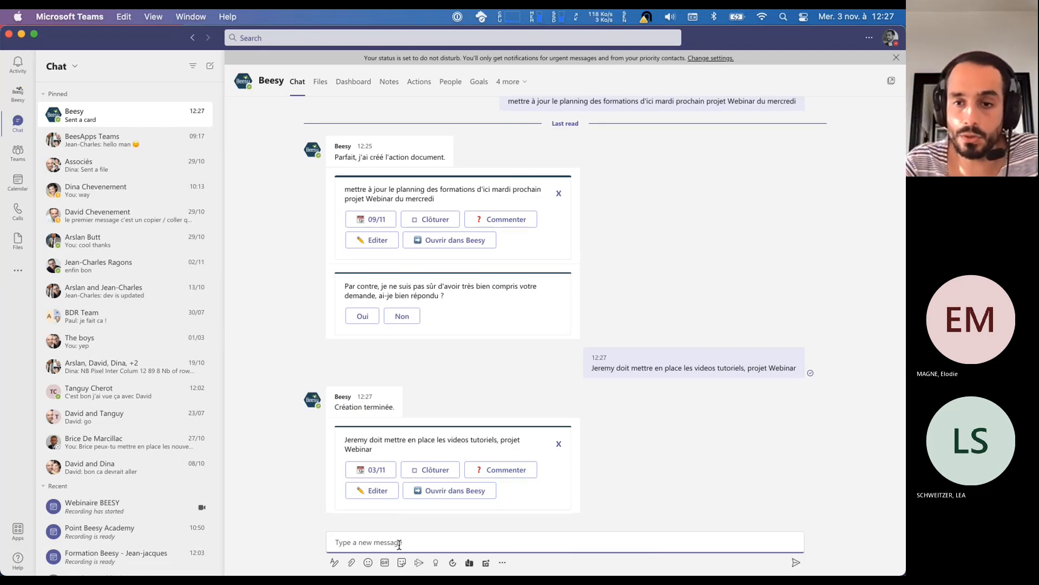
Return to Chrome, close the spare Dashboard page and check the new action's assignee and project in the Webinar du mercredi project
key(super+Tab)
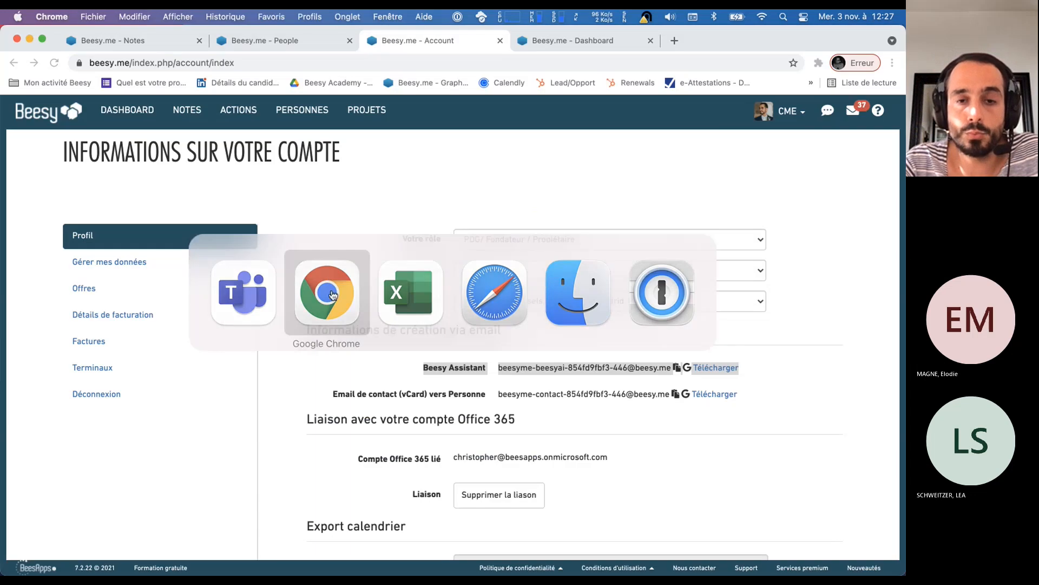
click(358, 111)
click(650, 41)
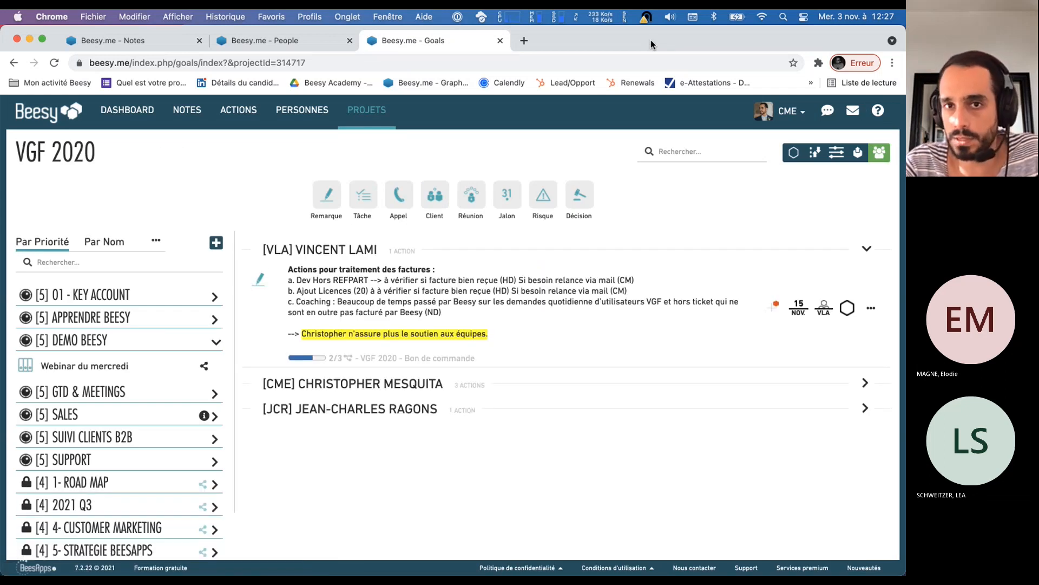
click(108, 369)
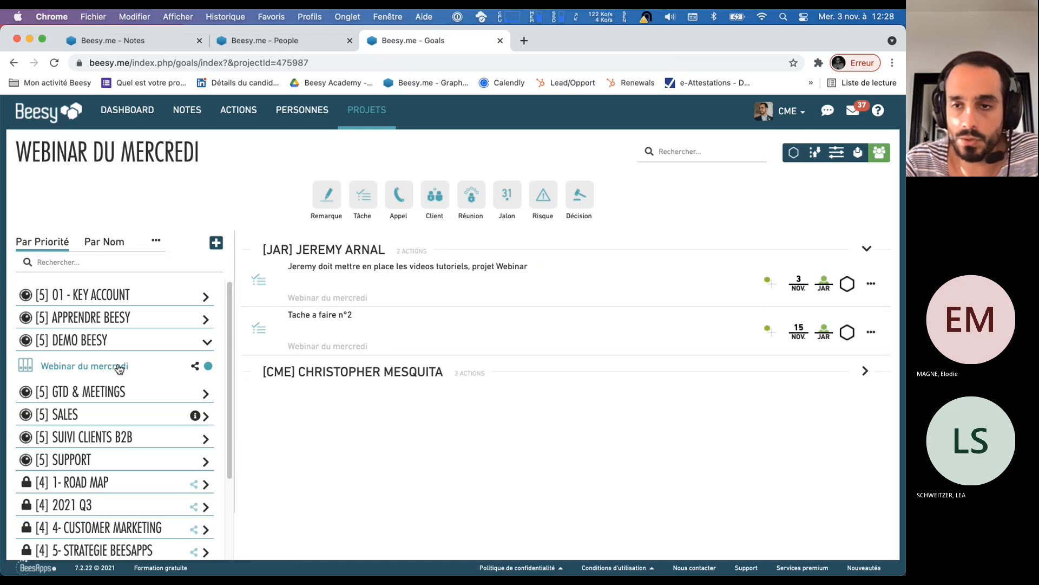
drag(296, 250, 370, 251)
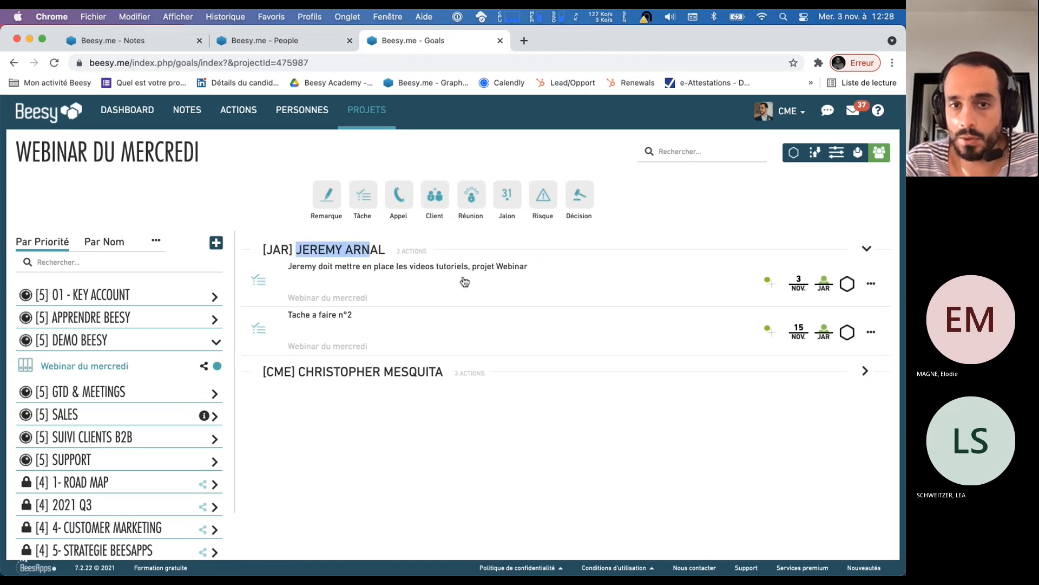
drag(16, 153, 233, 162)
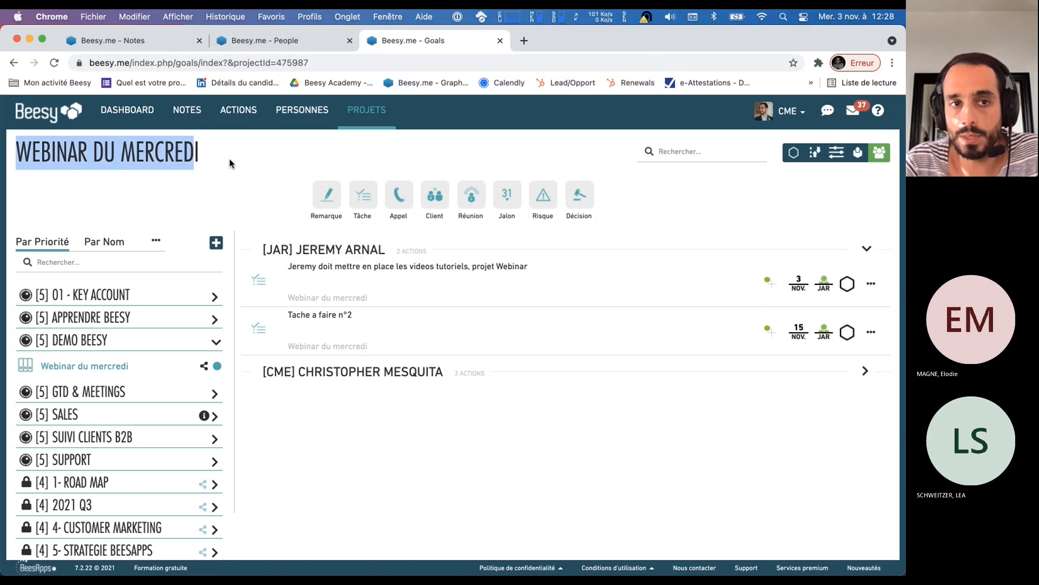
Set the due date of the "videos tutoriels" action to 15 November 2021
click(800, 290)
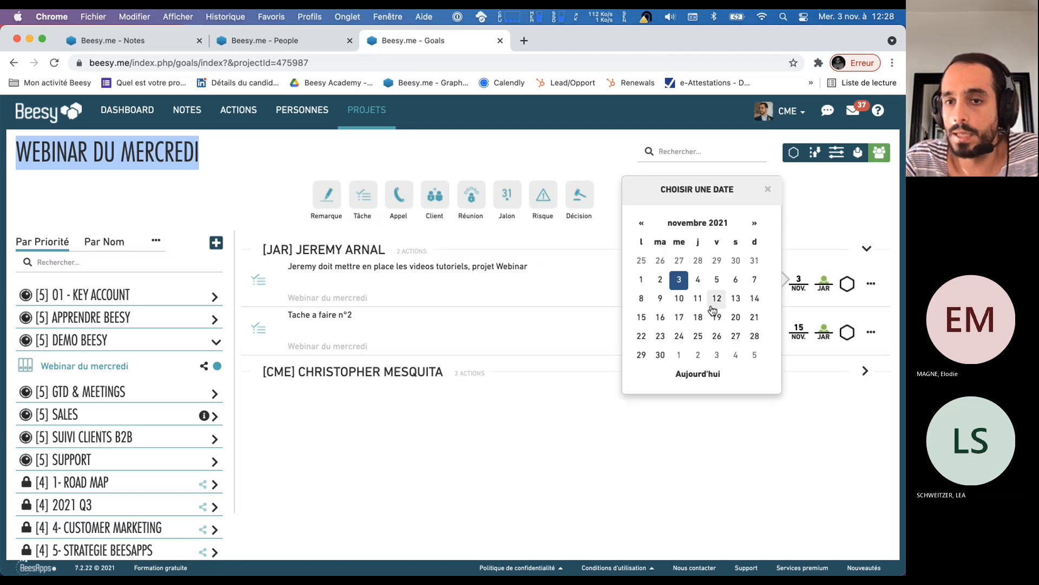
click(641, 320)
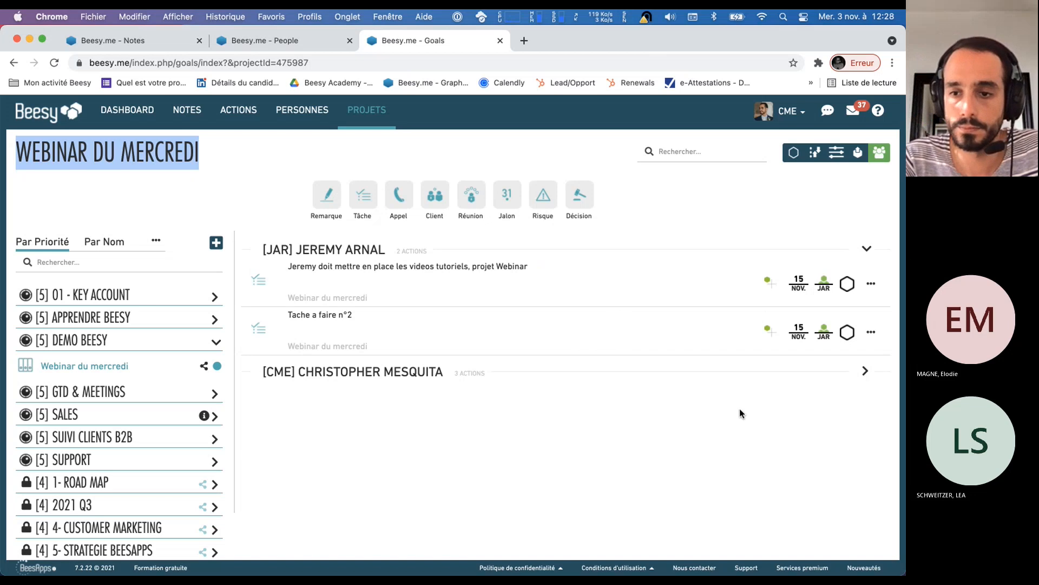
click(817, 530)
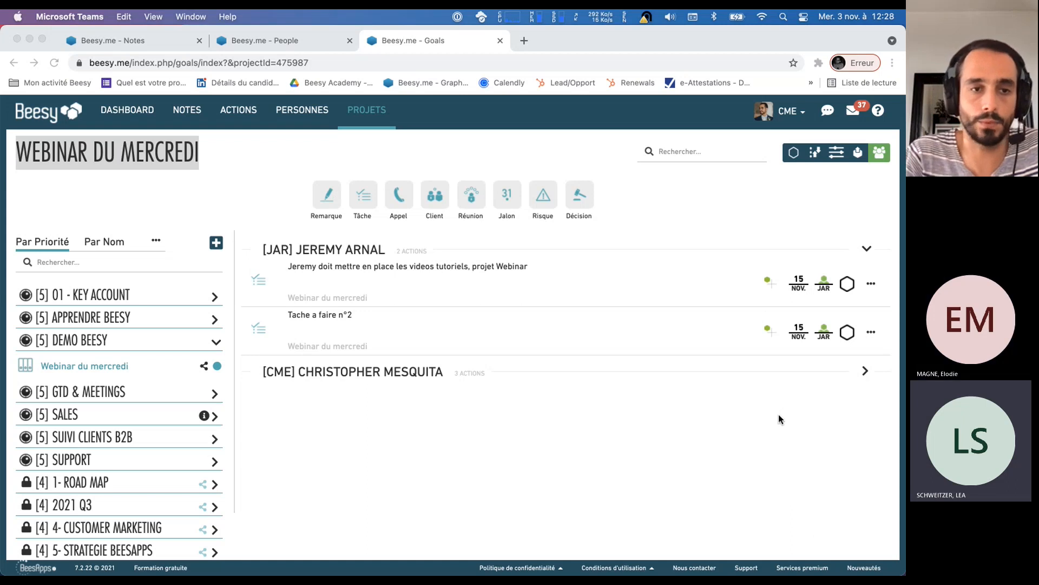
click(175, 183)
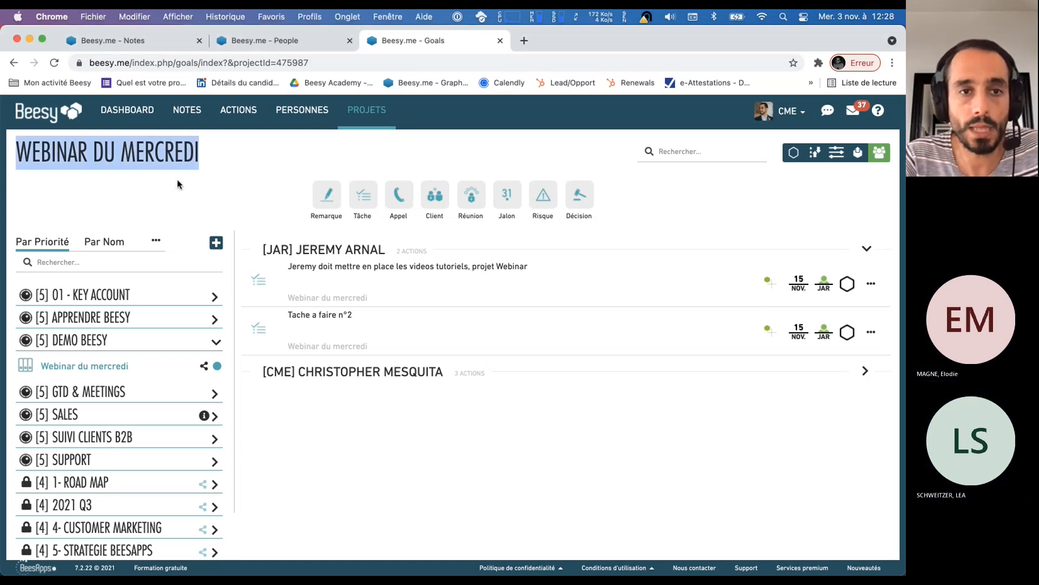
click(199, 156)
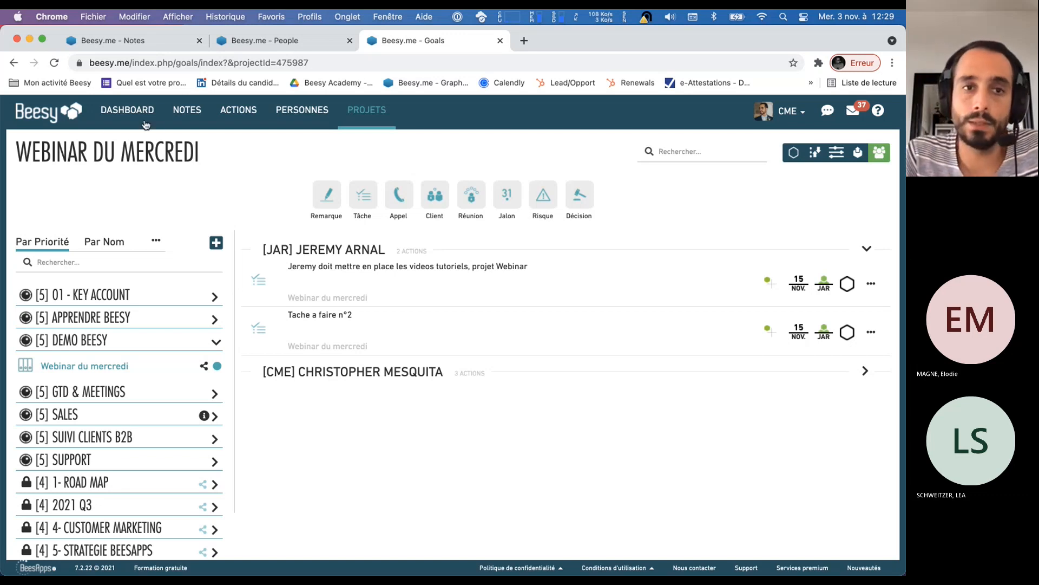
Open the Notes page in a separate browser tab and look through the notes listed by date
middle_click(187, 115)
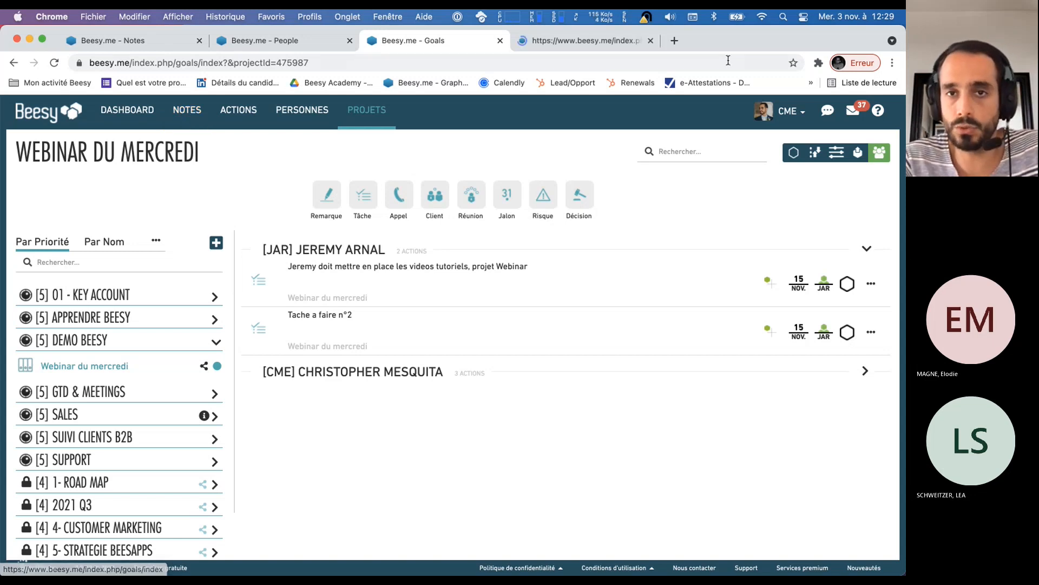
click(586, 40)
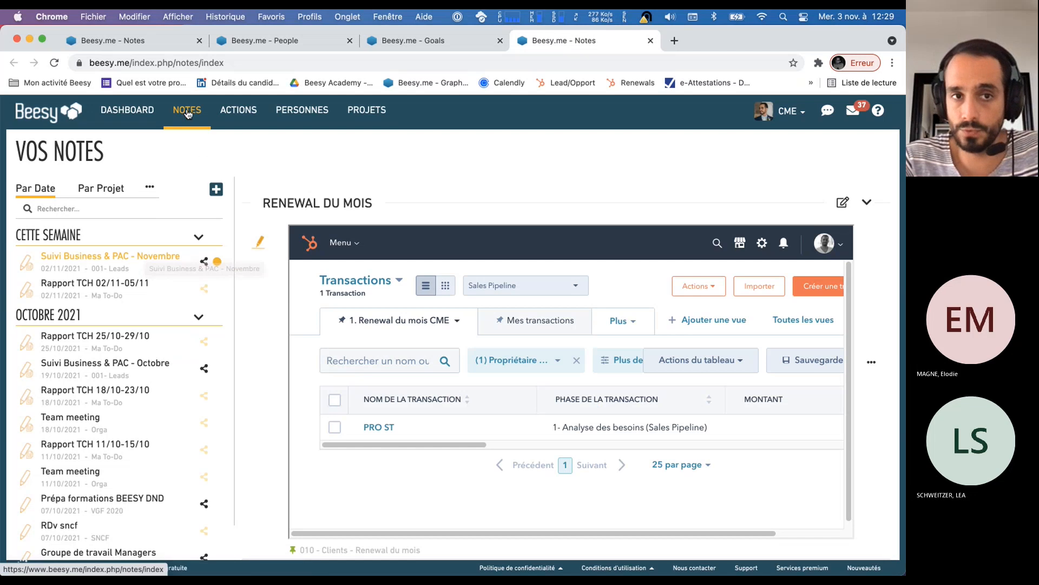
scroll(88, 274, down, 10)
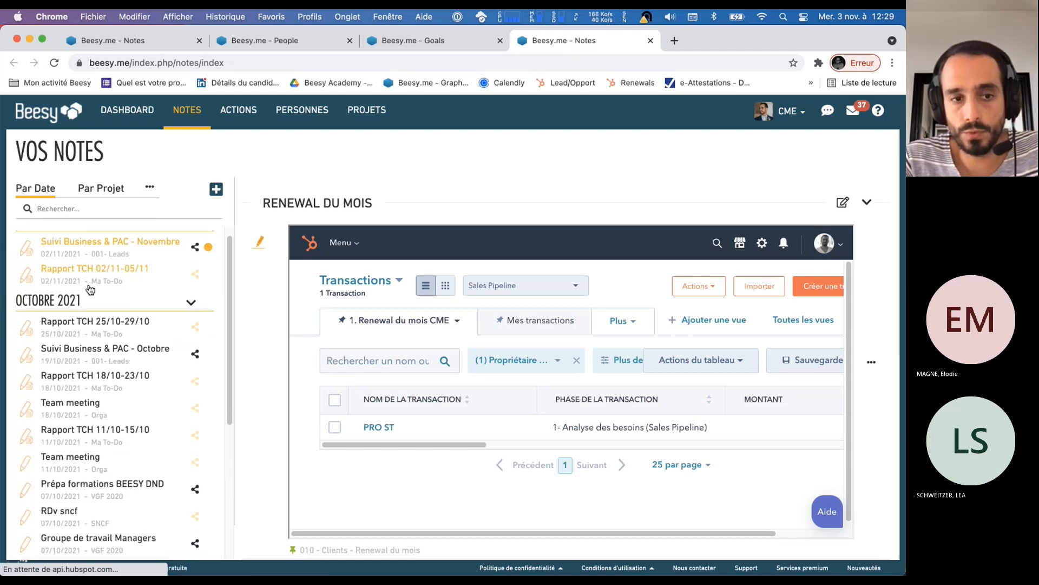
scroll(88, 281, up, 10)
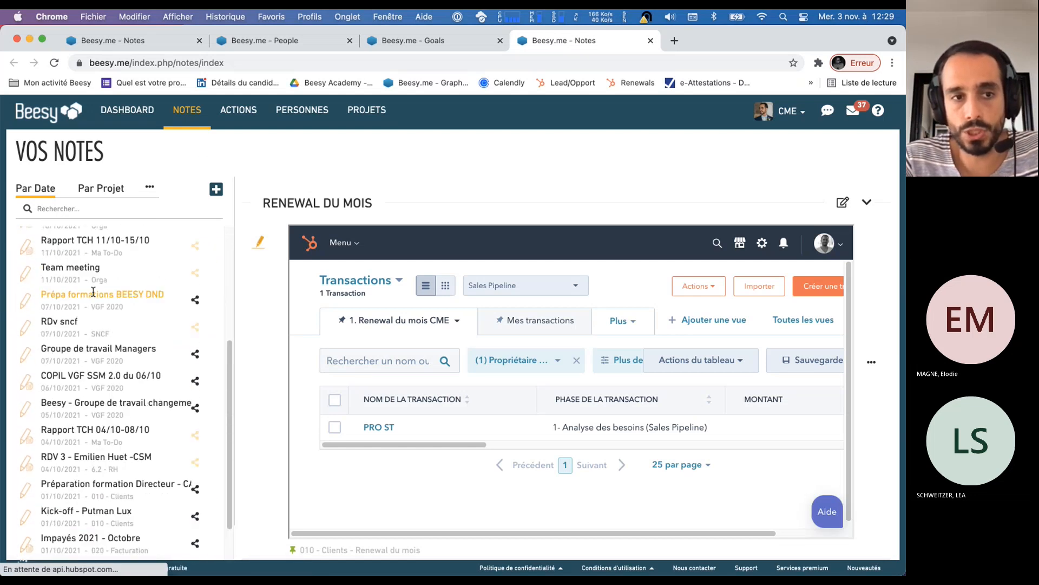
Search the notes for "copil", then replace the search with "VGF 2020"
click(79, 209)
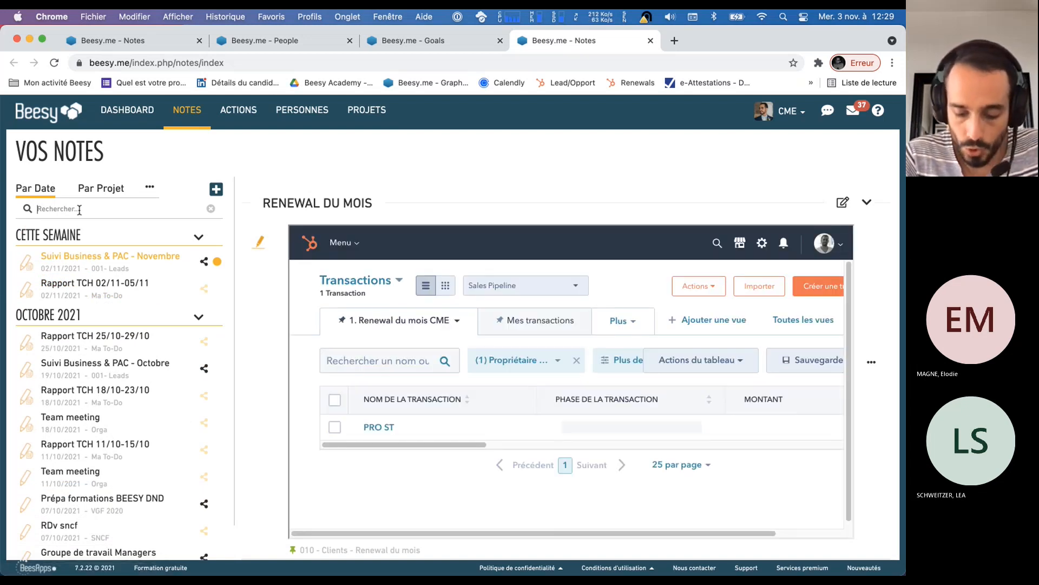
text(copil)
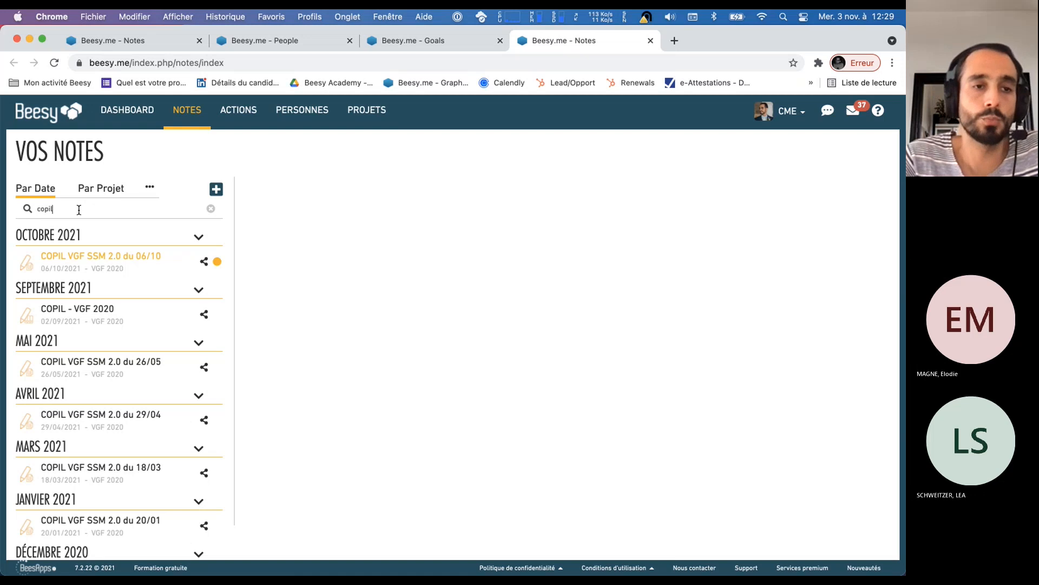
double_click(42, 209)
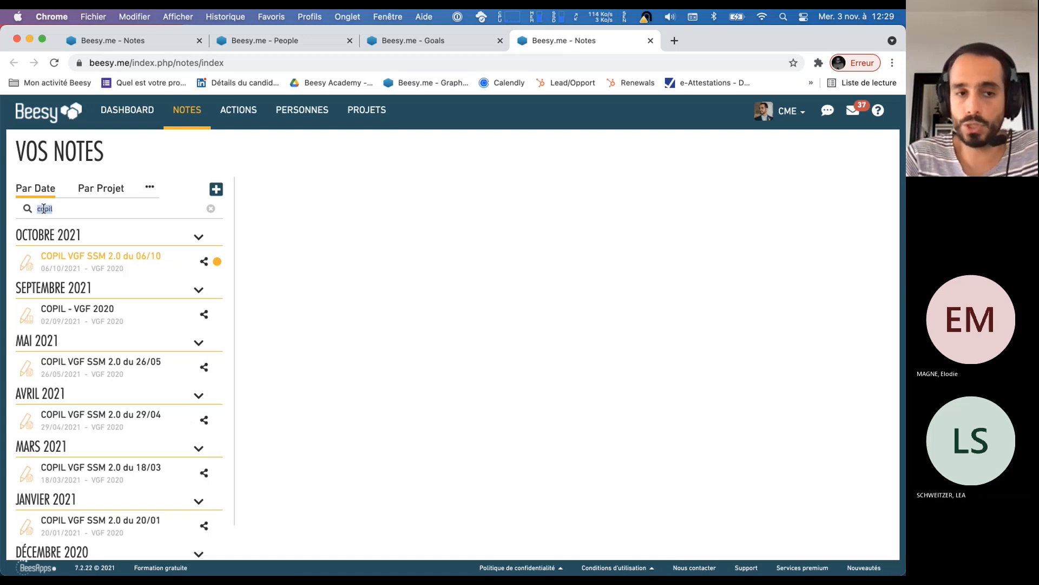
text(VGF 2020)
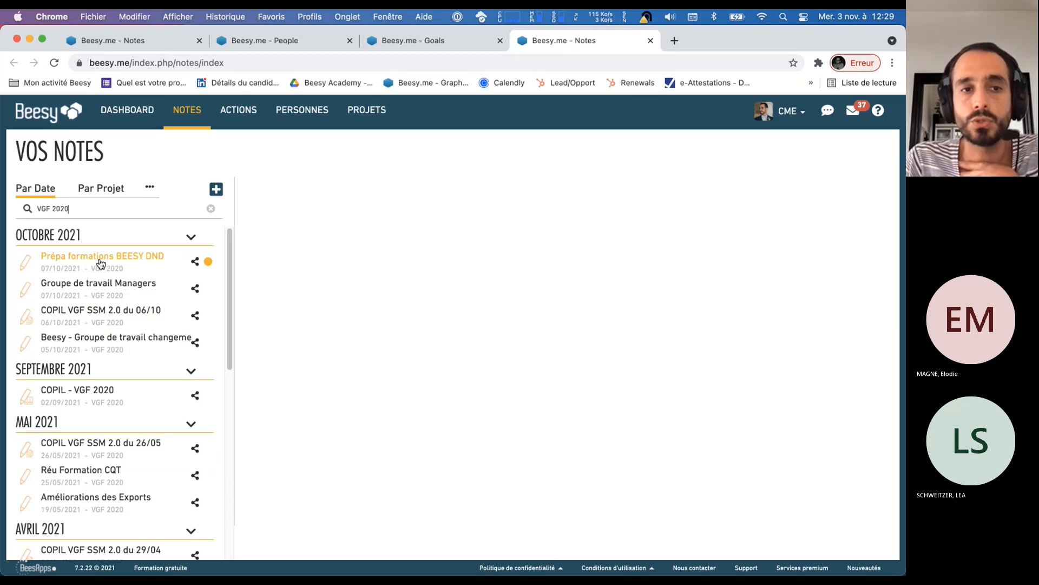
Open the Groupe de travail Managers note, review its topics and actions, and return to the notes list
click(106, 291)
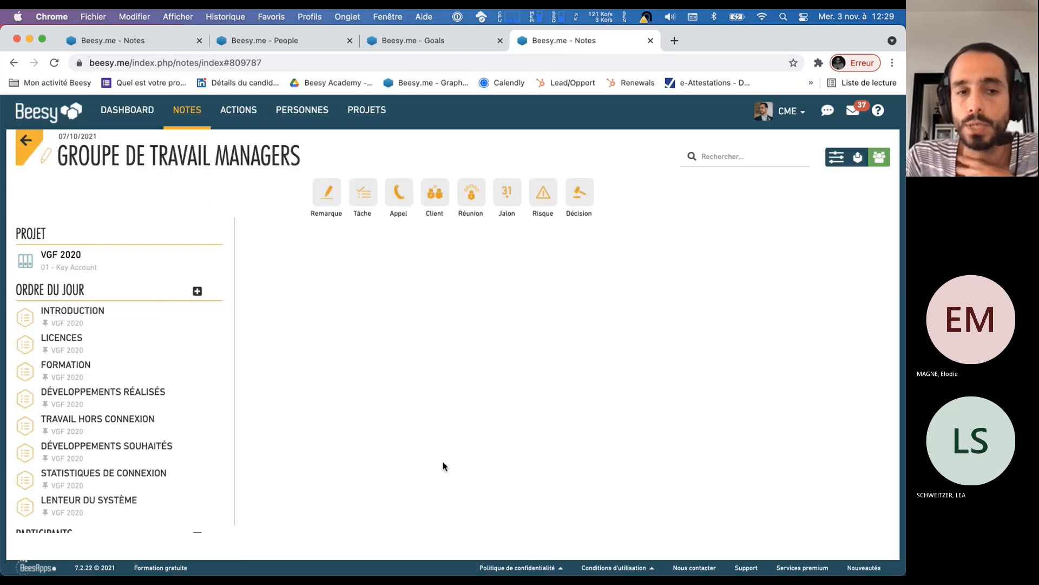
scroll(543, 374, down, 2)
scroll(541, 372, down, 15)
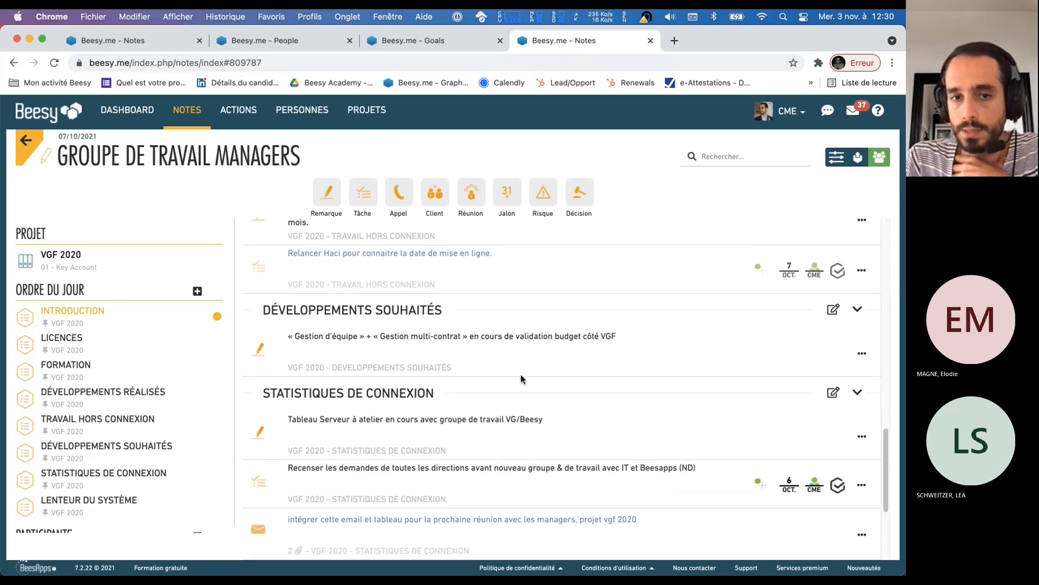
scroll(522, 379, up, 15)
click(32, 144)
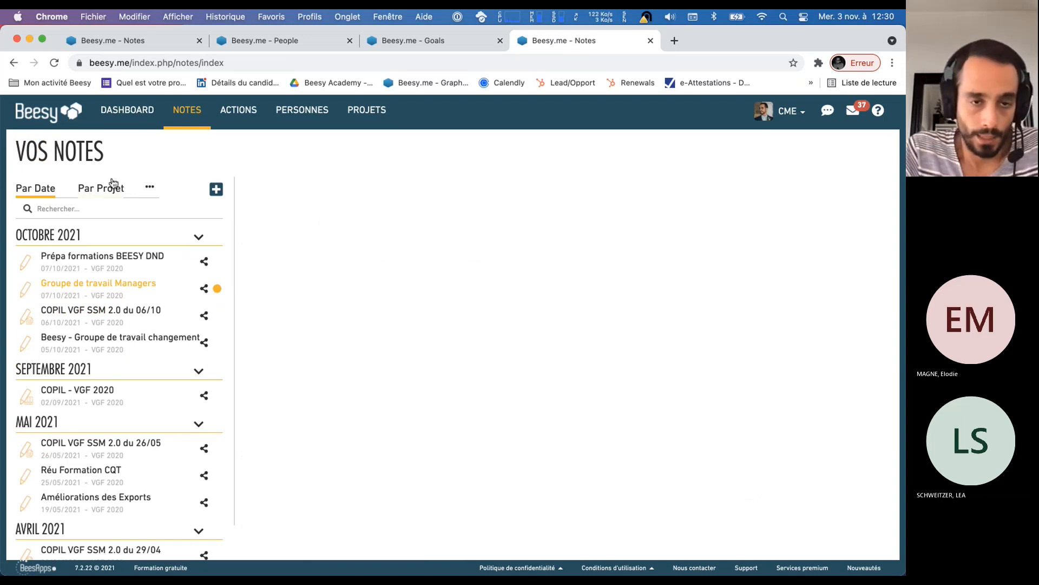
Start a new blank note and name it "Copil du 03/11"
click(216, 190)
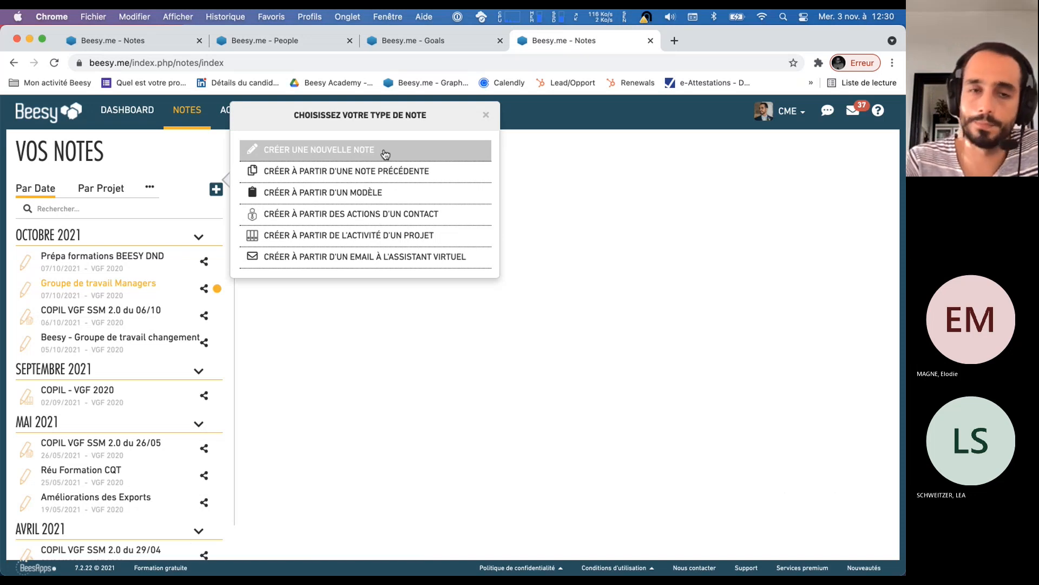
click(338, 158)
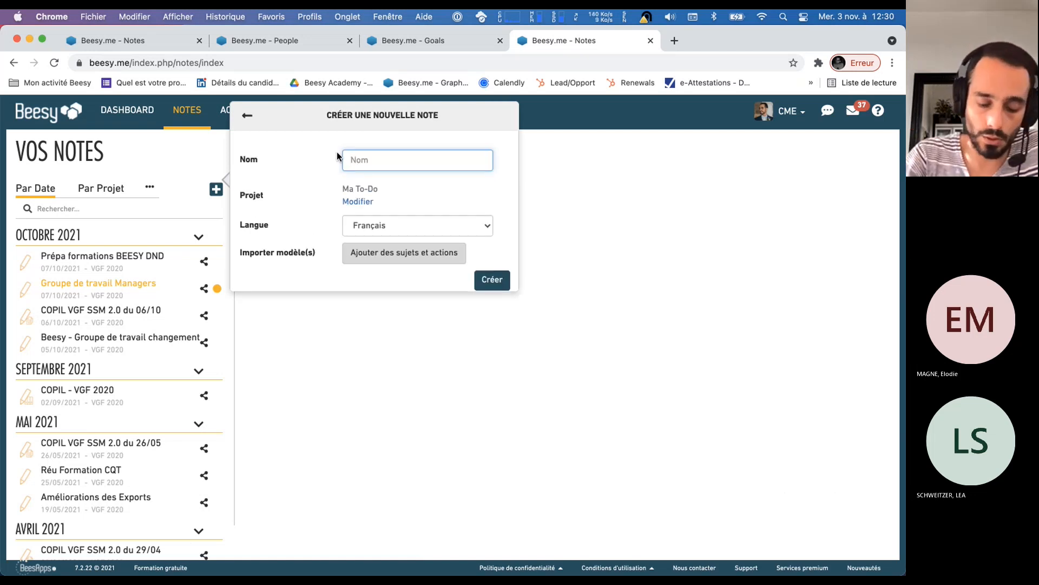
text(Copil)
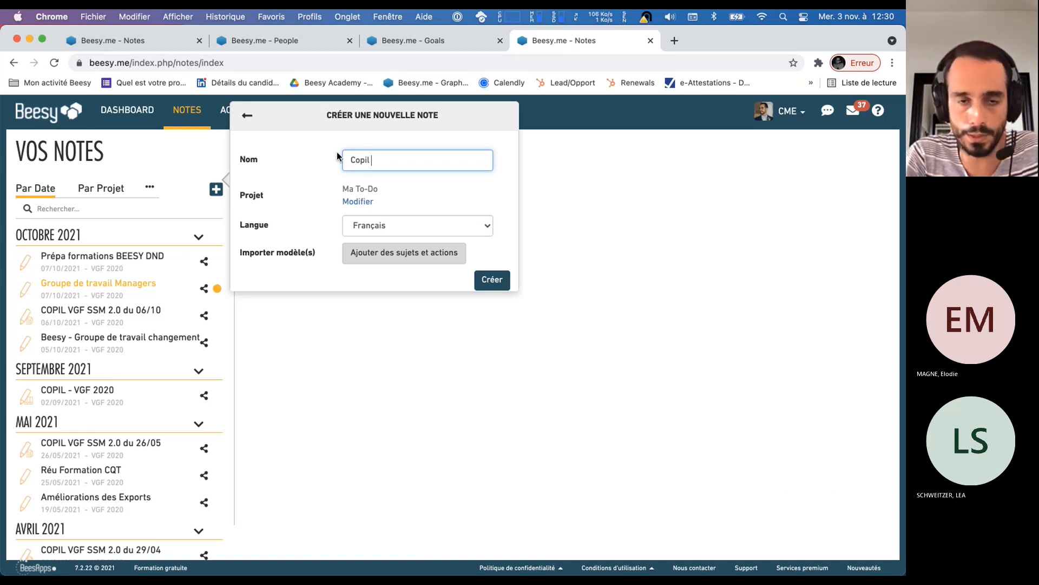
text(du)
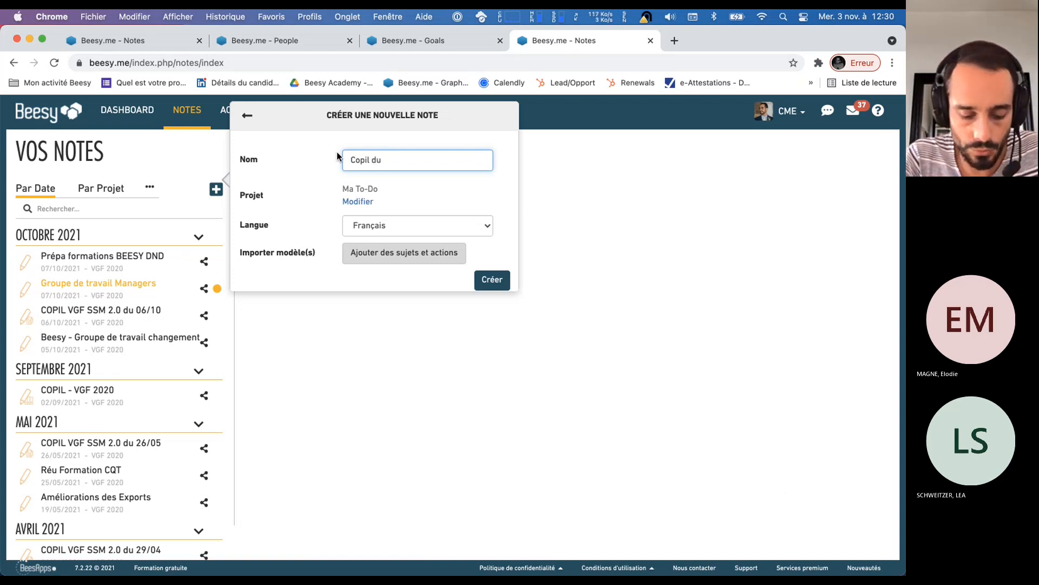
text( 03/02)
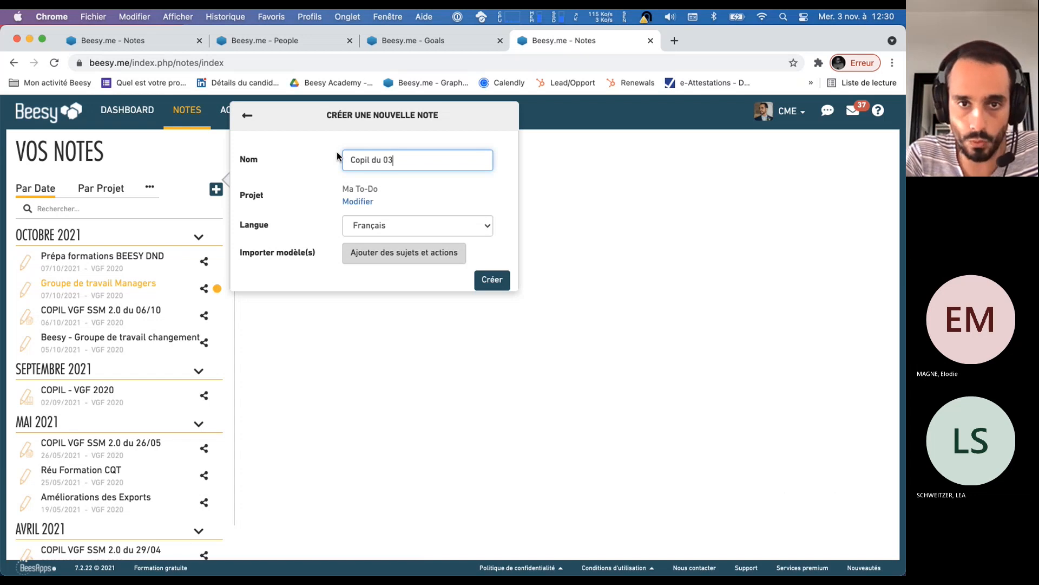
key(BackSpace)
key(BackSpace)
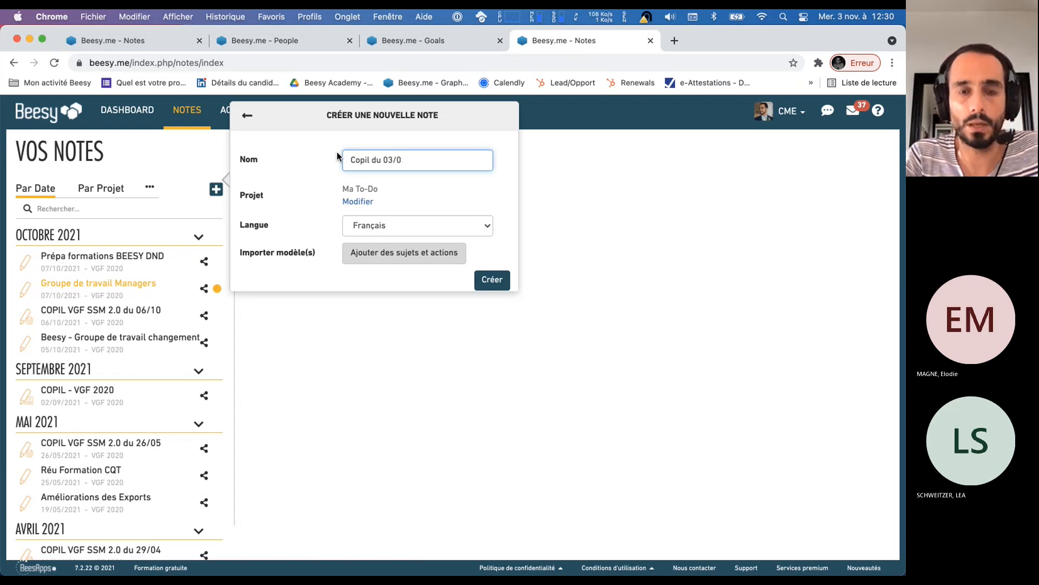
text(11)
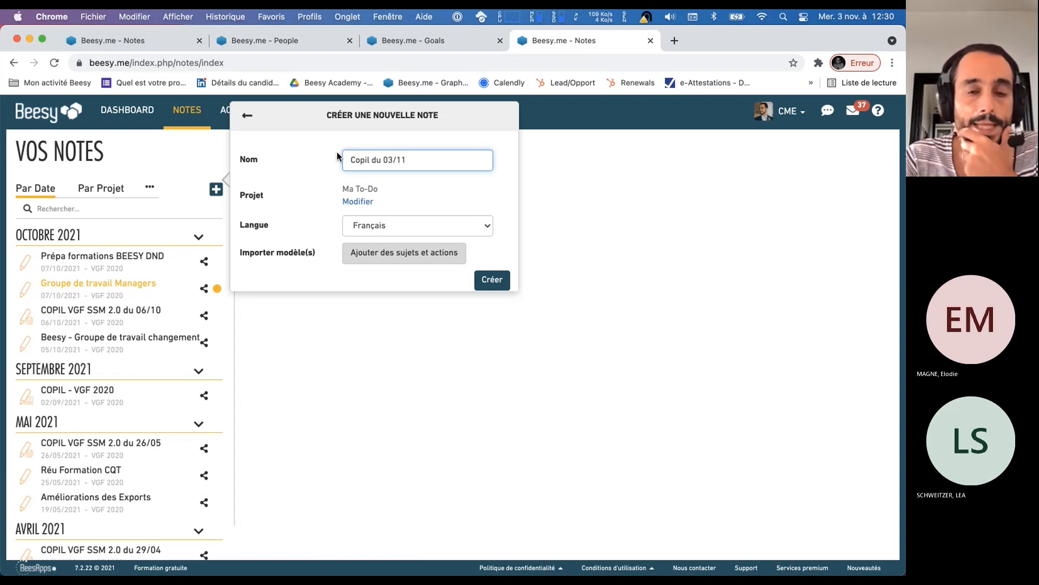
Assign the new note to the Webinar du mercredi project, keep the language as Français, and create it
triple_click(374, 160)
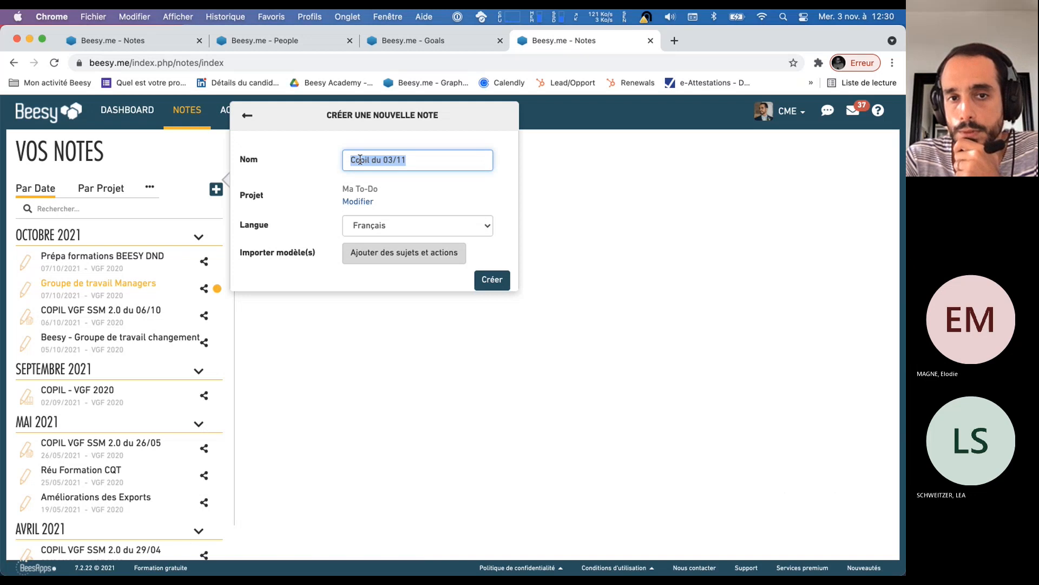
click(359, 203)
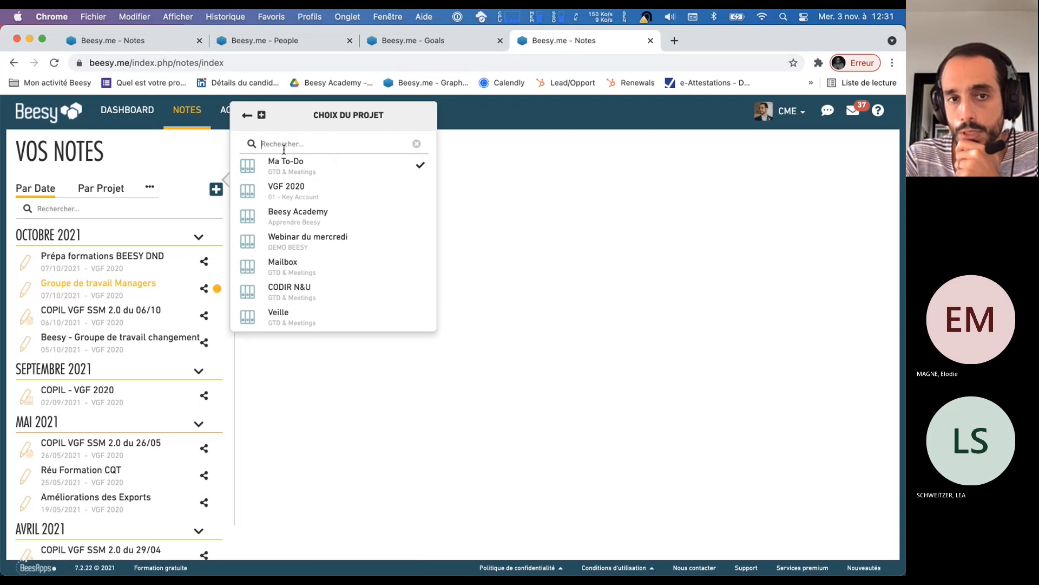
click(304, 236)
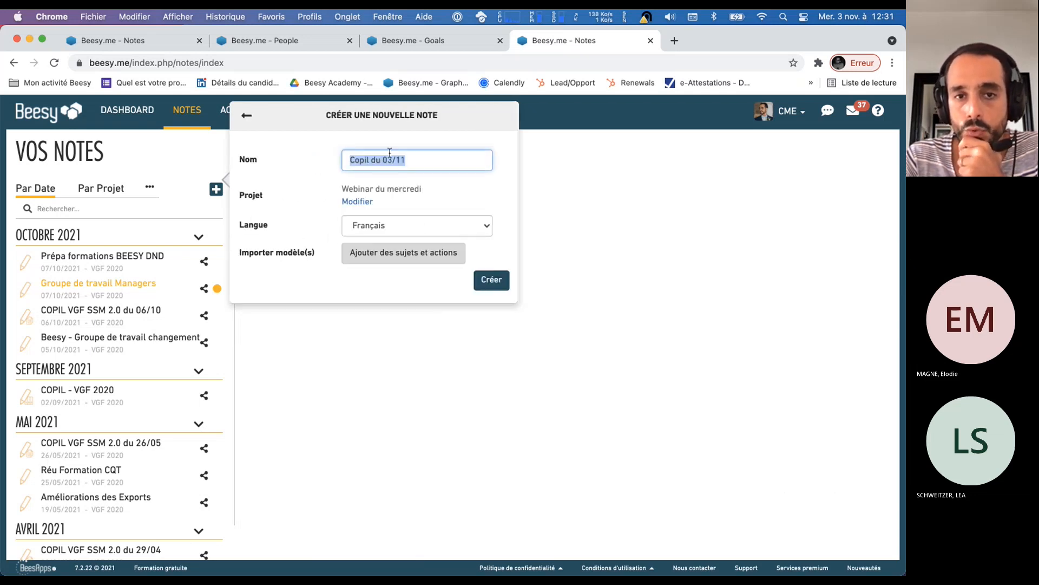
click(365, 230)
click(323, 215)
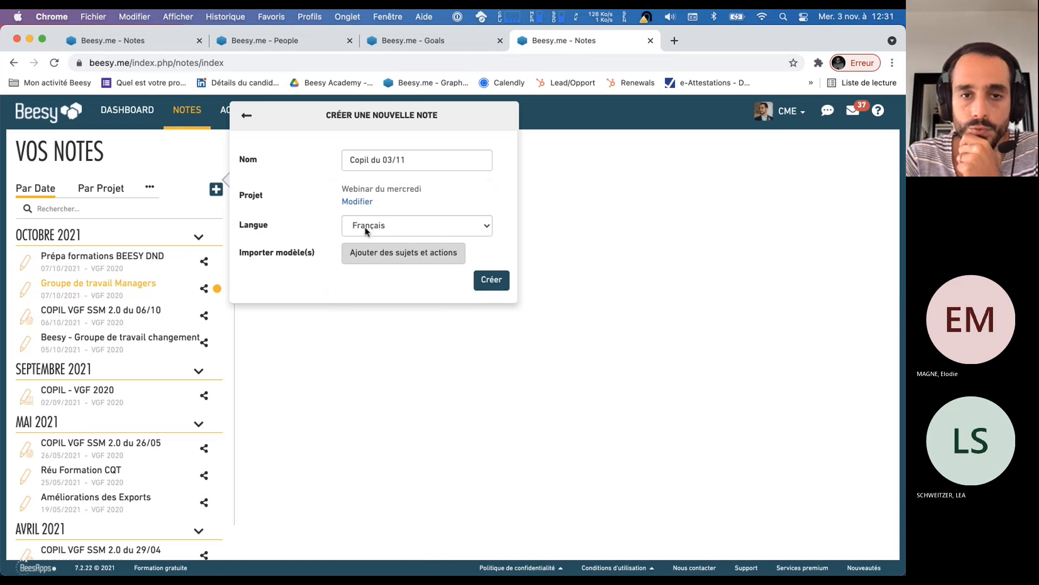
click(496, 283)
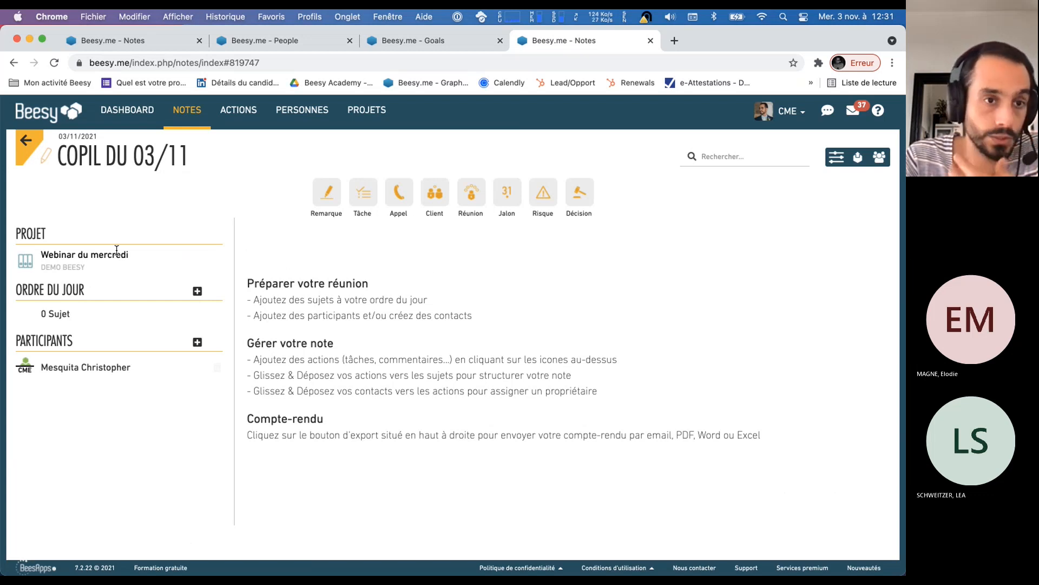
Review the created note's project and title, and view its date calendar without picking another date
drag(128, 254, 40, 256)
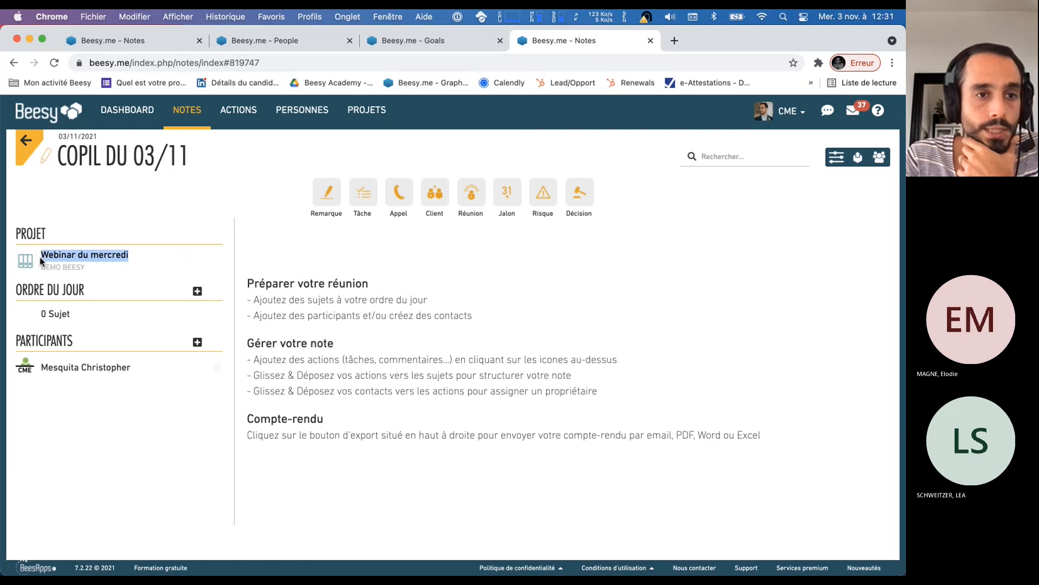
drag(60, 149, 187, 150)
click(76, 138)
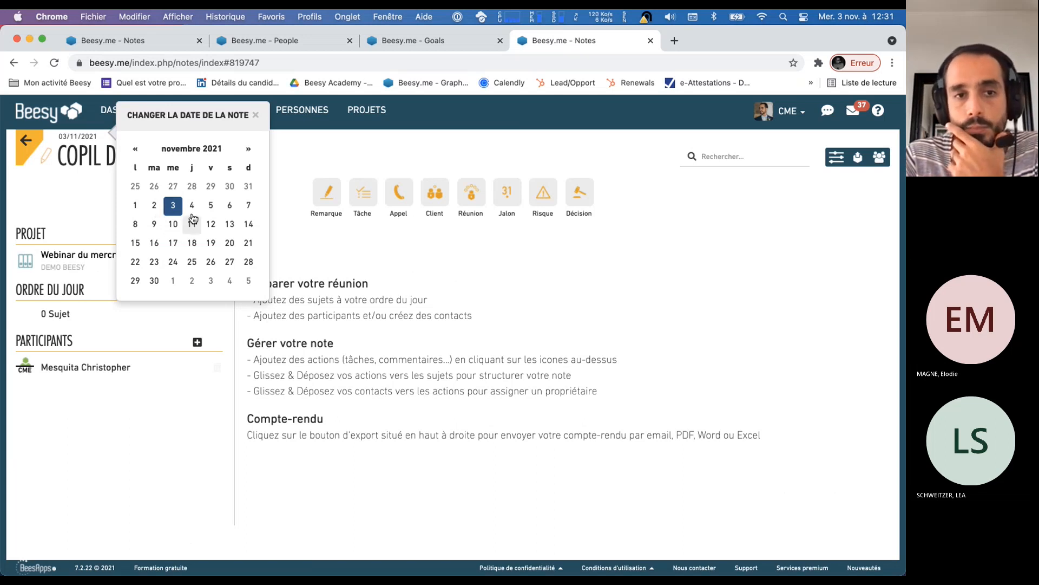
click(65, 206)
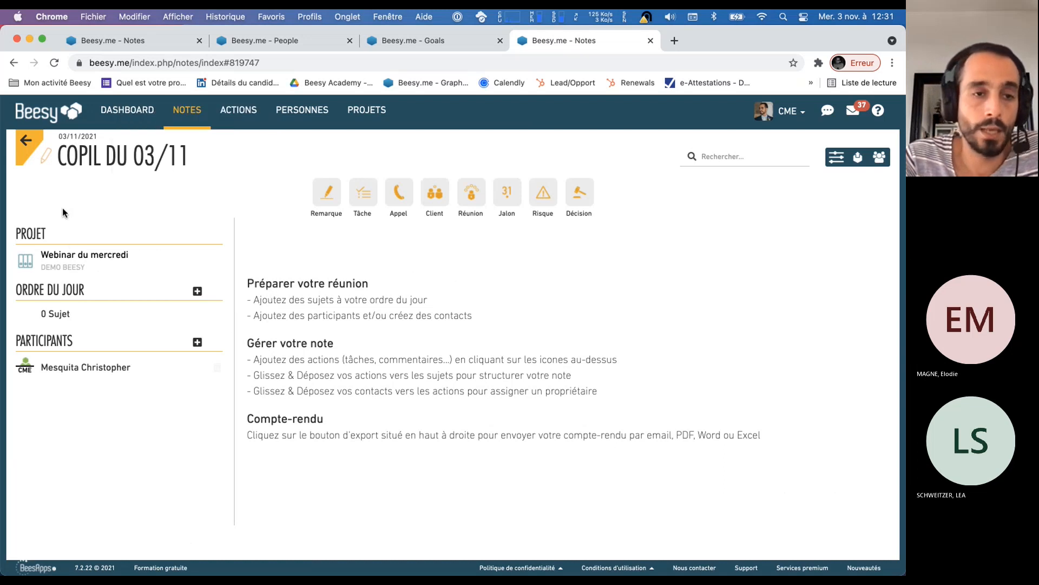
Add three recurring topics named Sujet 1, Sujet 2 and Sujet 3 to the note's agenda
triple_click(47, 292)
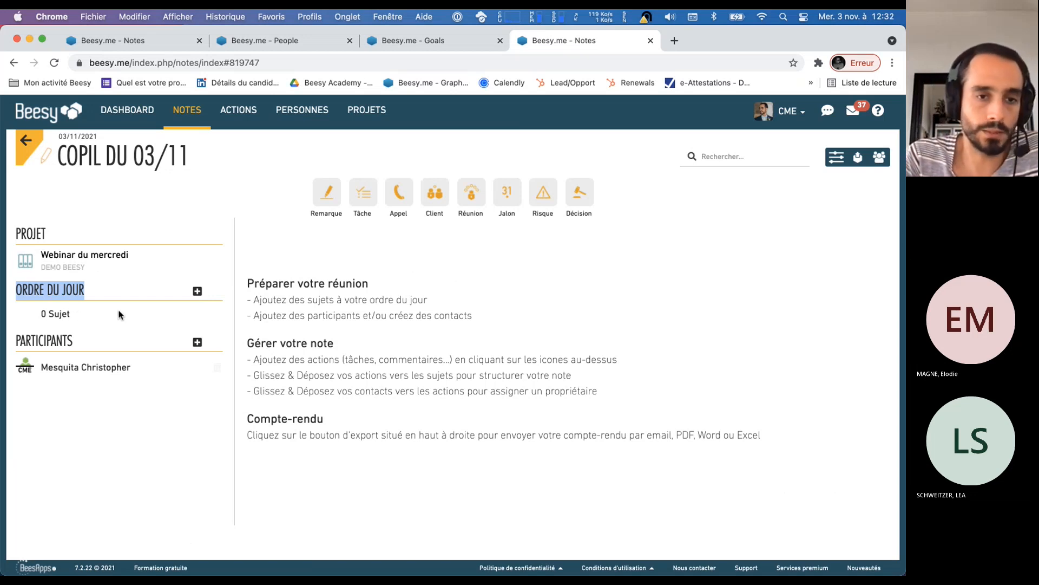
click(198, 293)
text(Sujet 1)
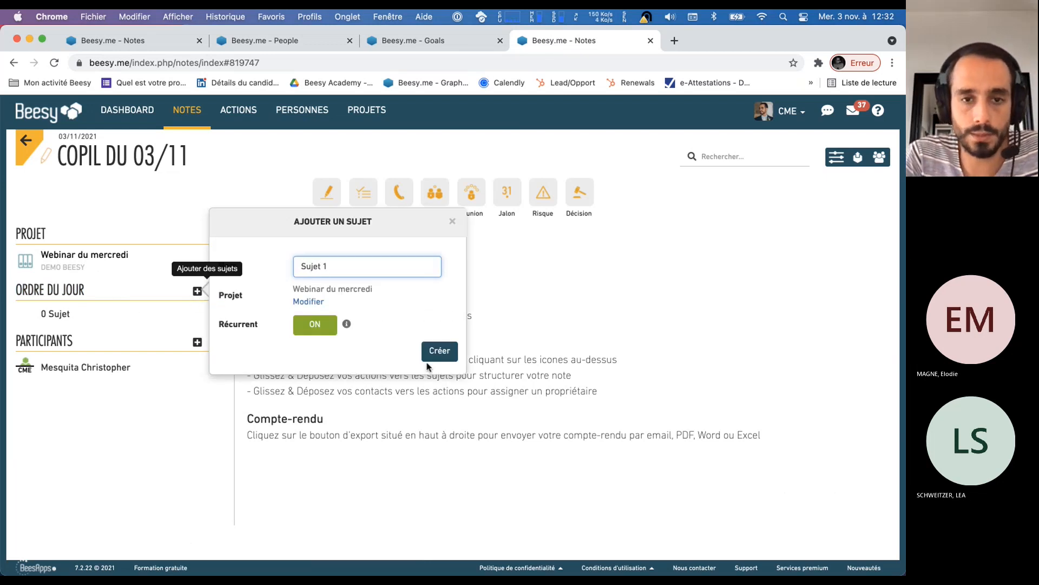
click(439, 351)
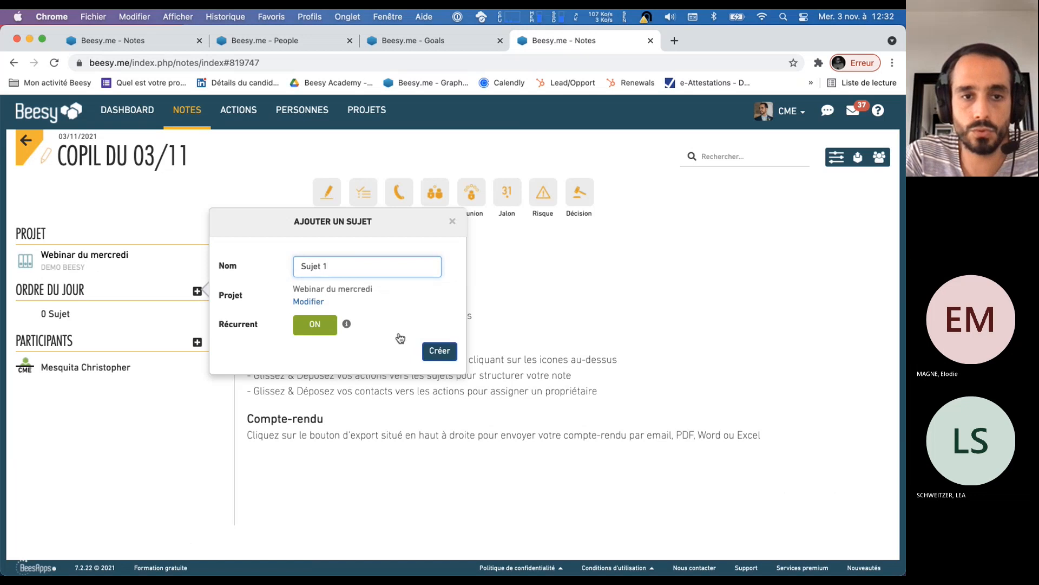
click(197, 292)
text(Sujet 2)
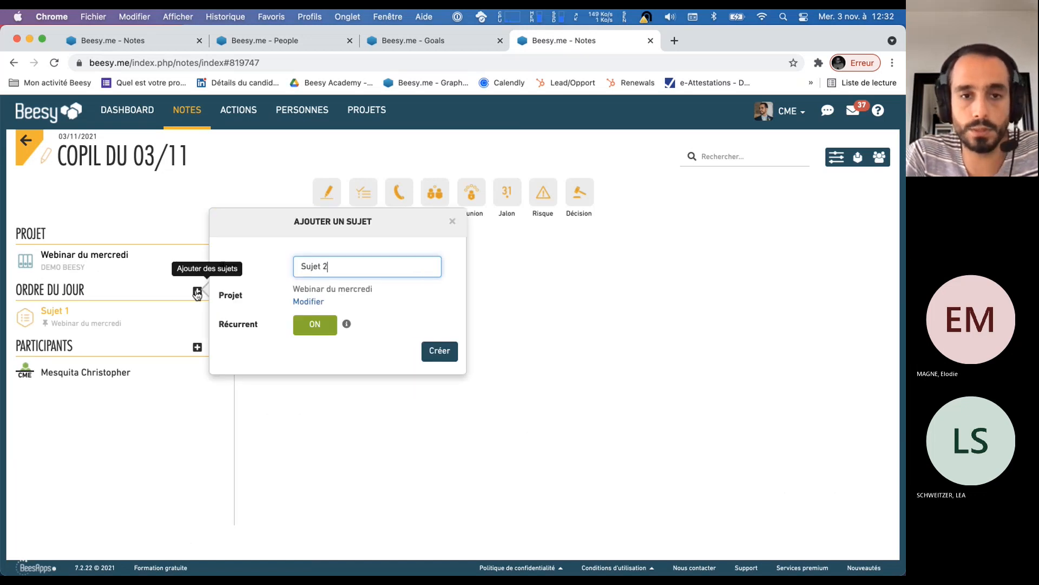
key(Return)
click(197, 292)
text(Sujet 3)
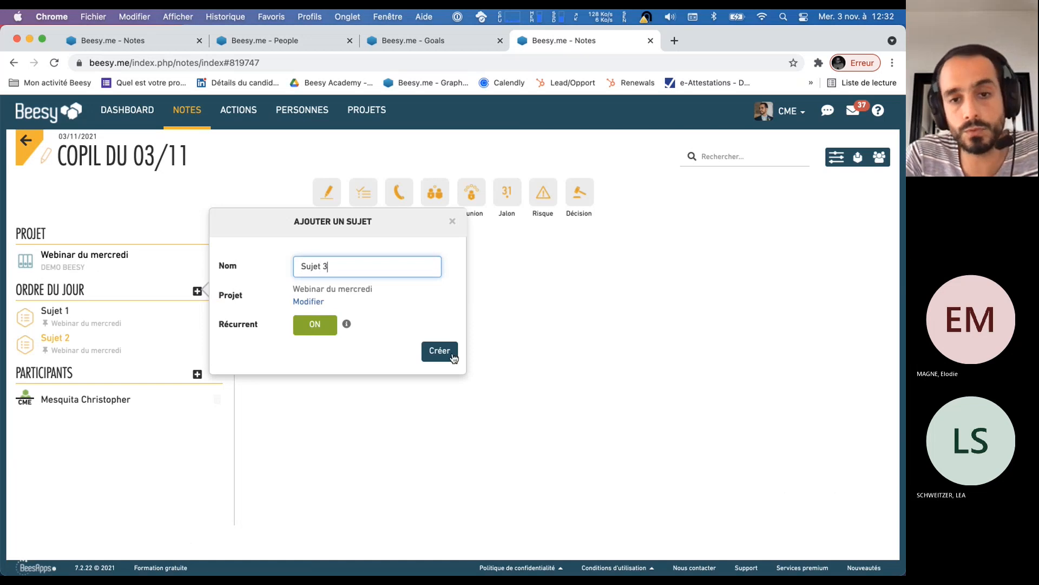
click(440, 351)
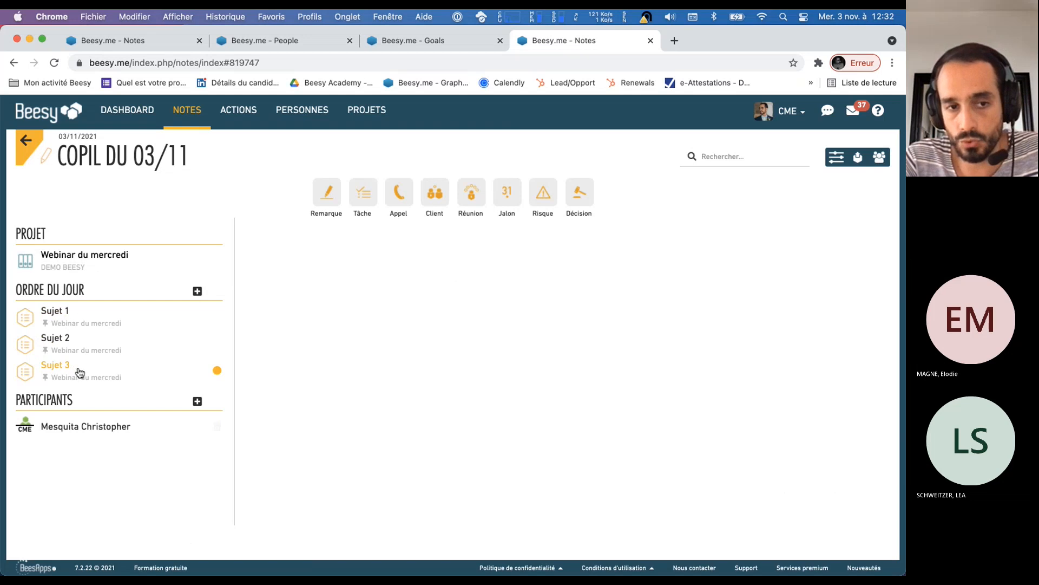
Search the contacts for two colleagues and add both as participants of the Copil du 03/11 note
drag(58, 403, 72, 405)
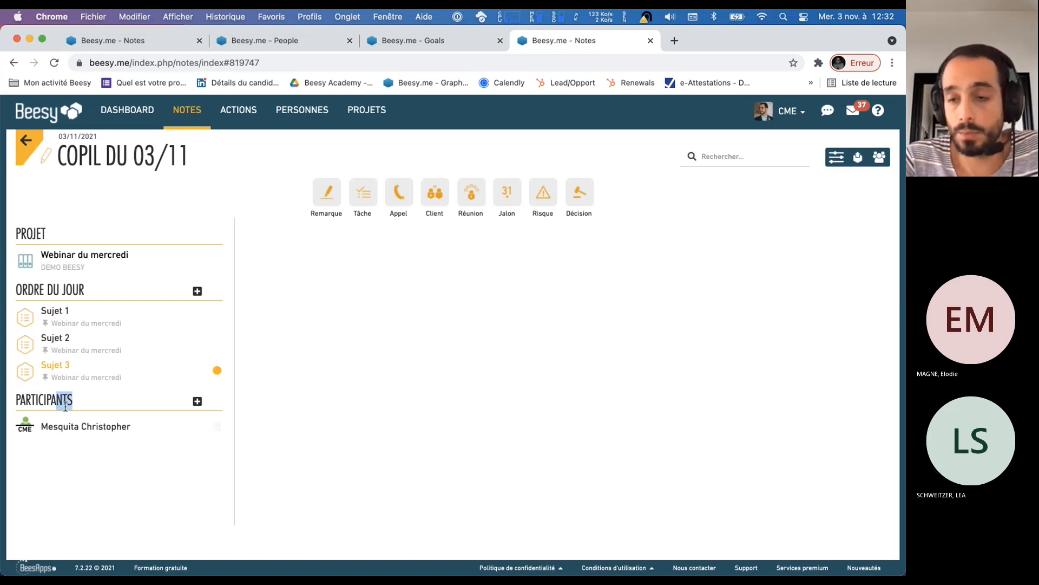
click(197, 402)
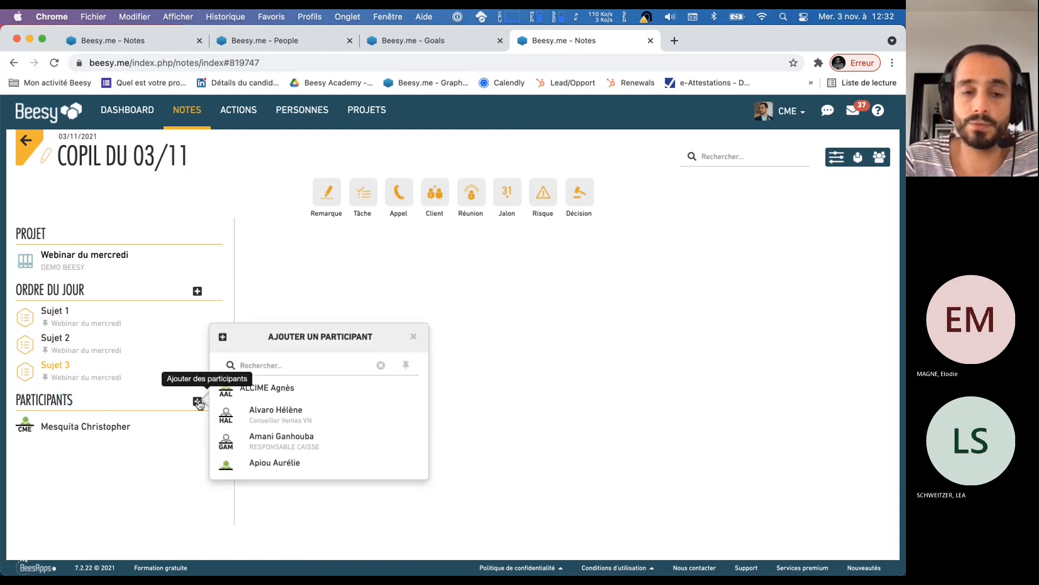
text(JAR)
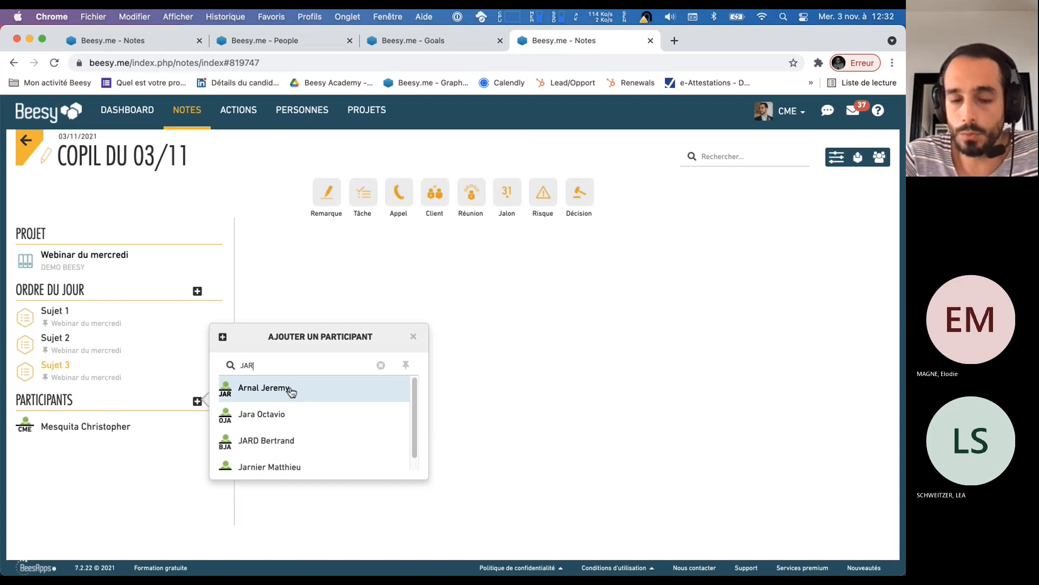
click(292, 390)
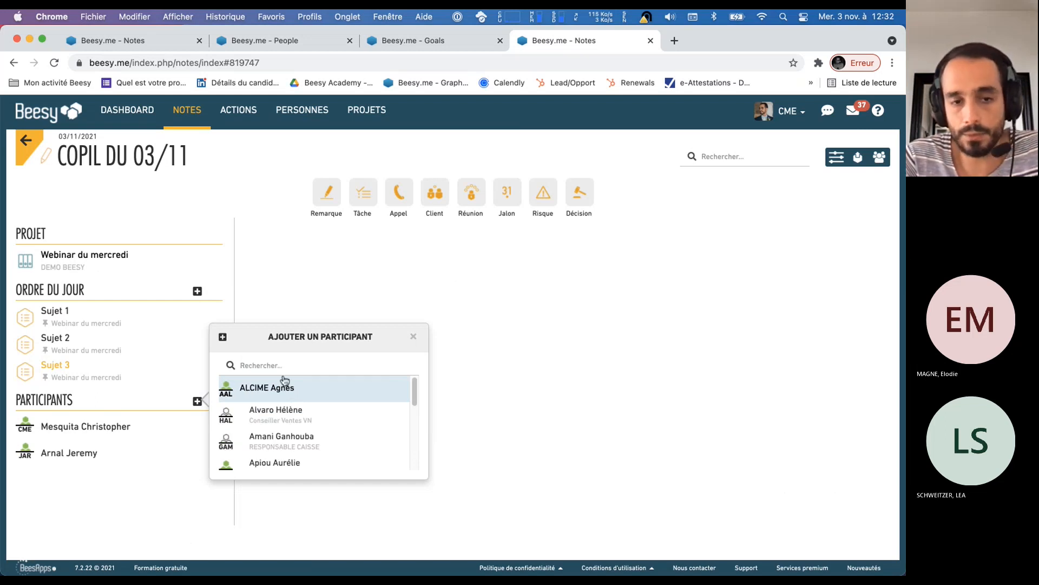
text(BERNARD)
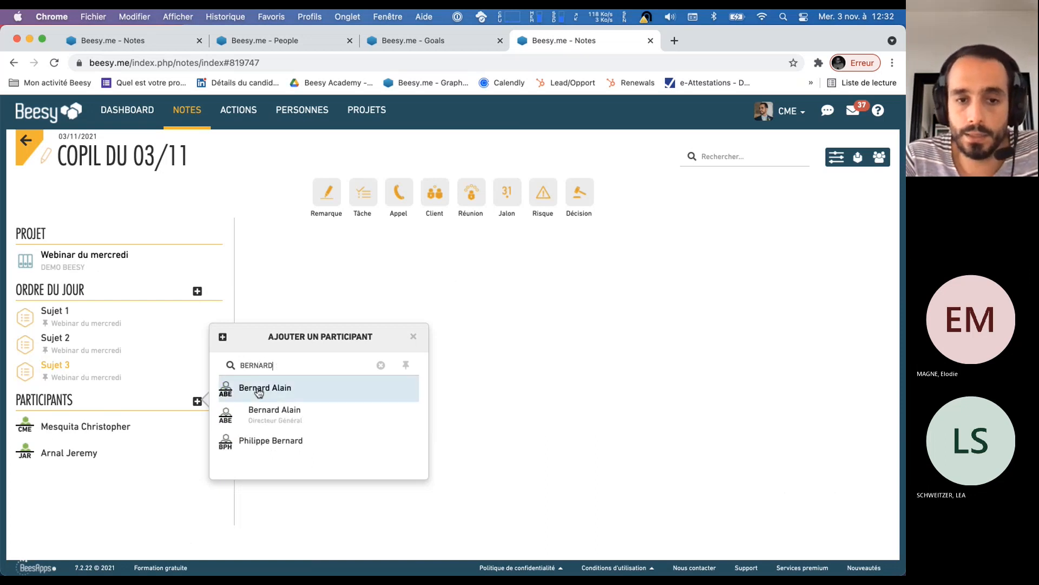
click(259, 393)
click(413, 336)
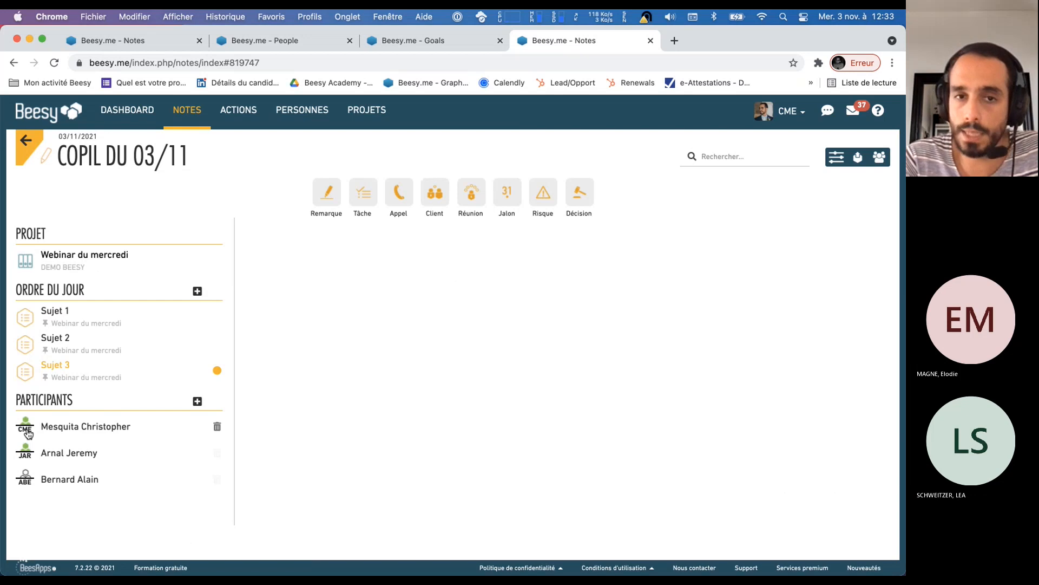
click(95, 156)
click(86, 138)
click(81, 251)
drag(86, 253, 82, 249)
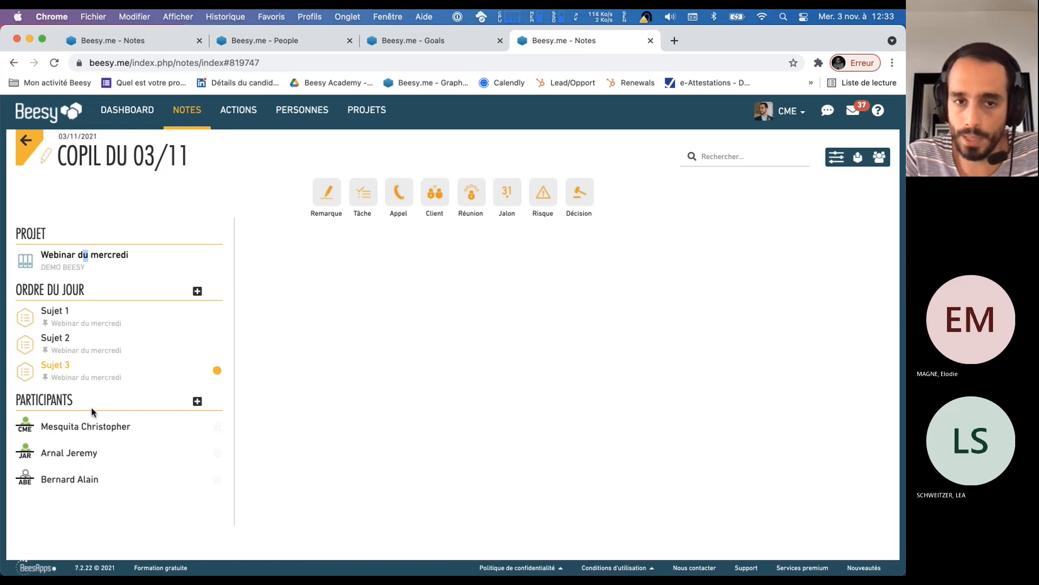
click(279, 361)
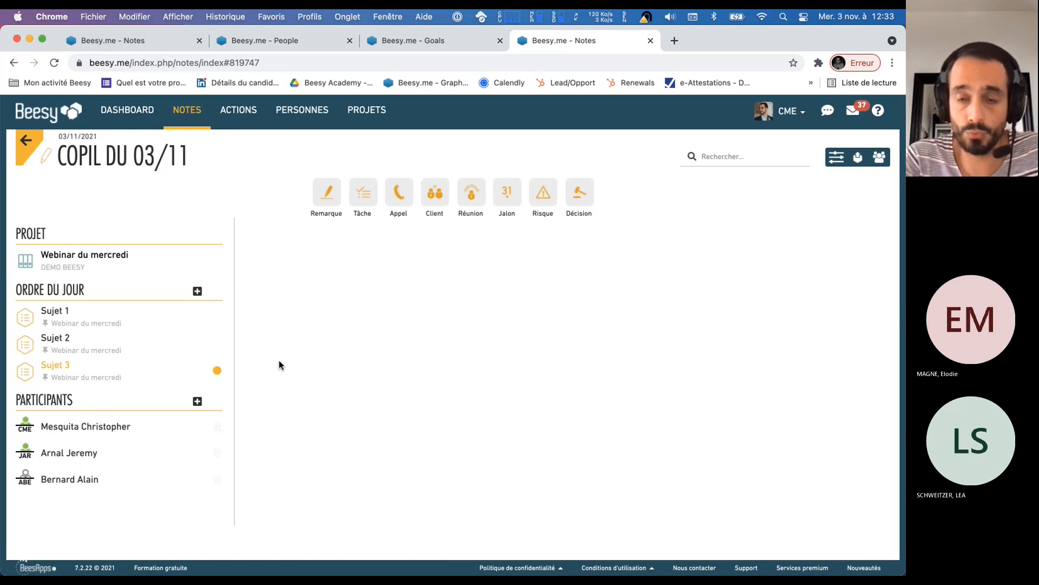
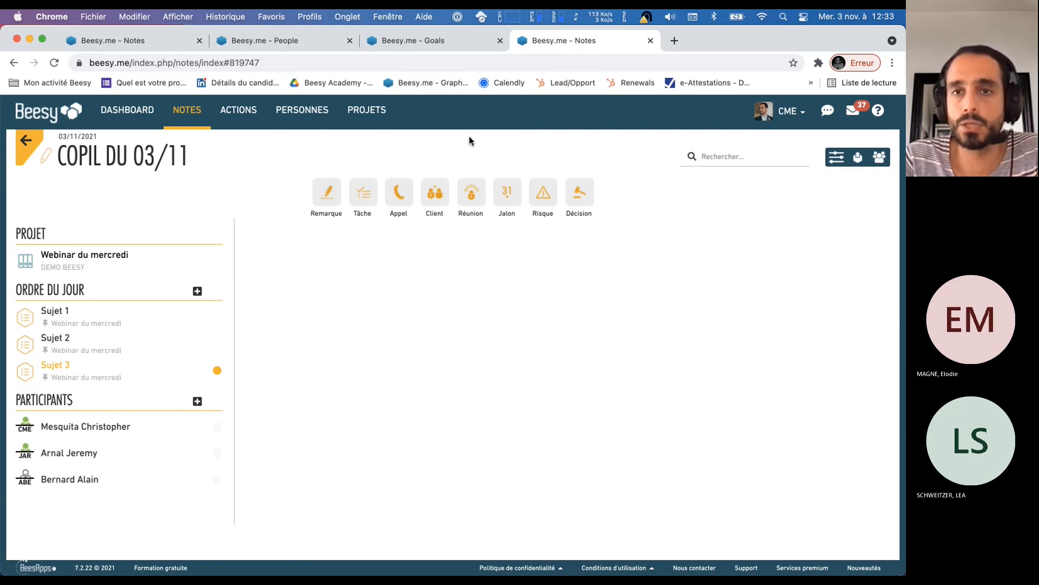
Search the web for lorem in a new browser tab and open the fr.lipsum.com site
click(674, 41)
text(lorem)
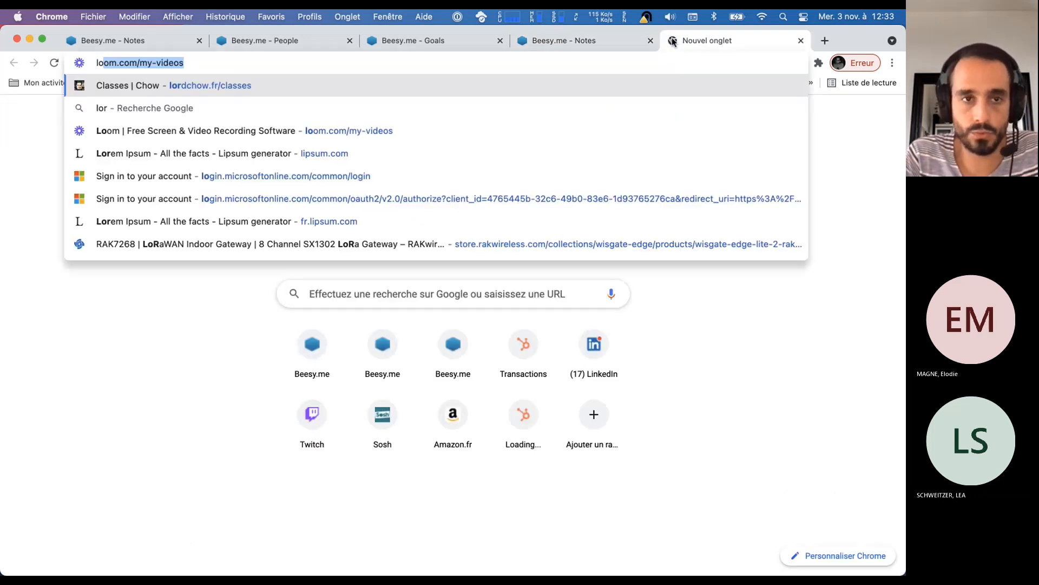
key(Return)
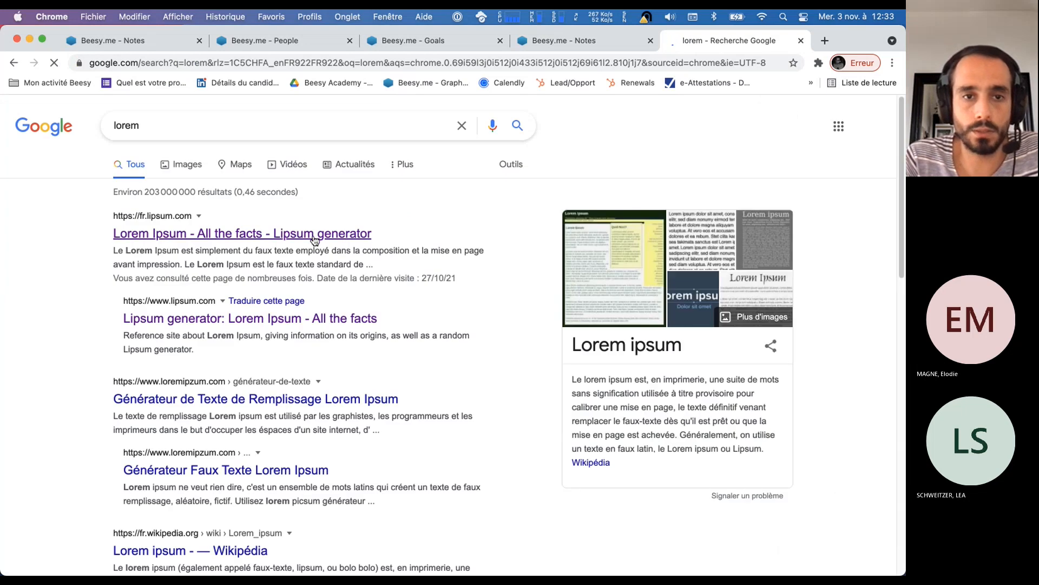
click(308, 239)
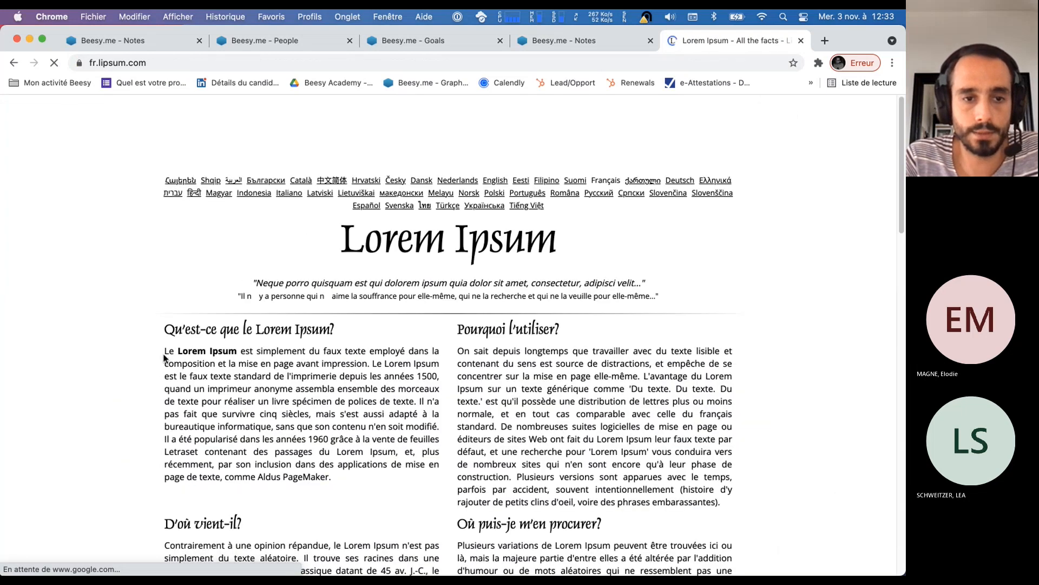
Copy the paragraph under "Qu'est-ce que le Lorem Ipsum?", close the page and return to the Copil du 03/11 note
drag(244, 388, 306, 458)
click(394, 534)
drag(394, 534, 166, 351)
key(super+c)
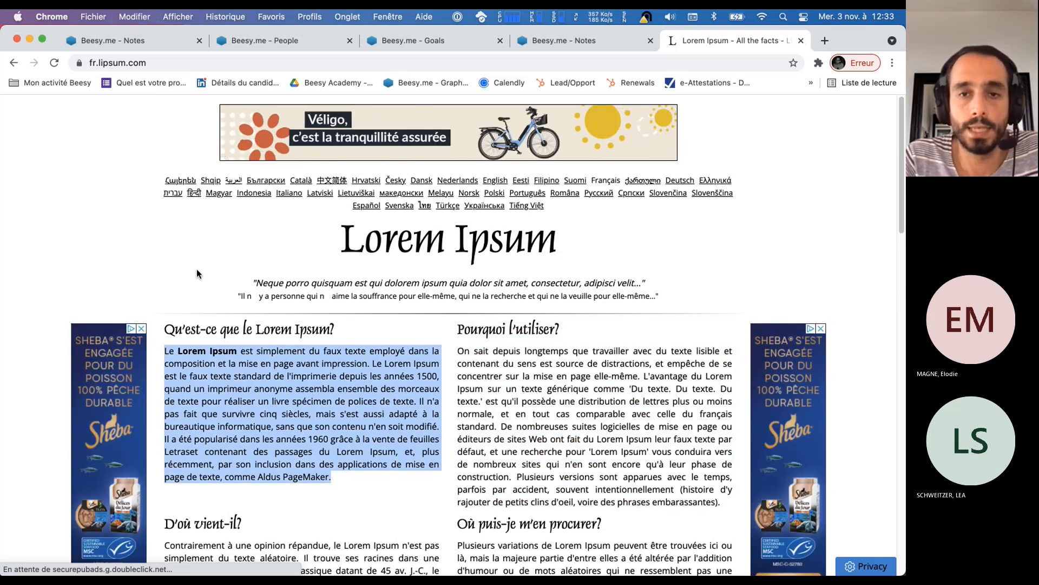
key(super+w)
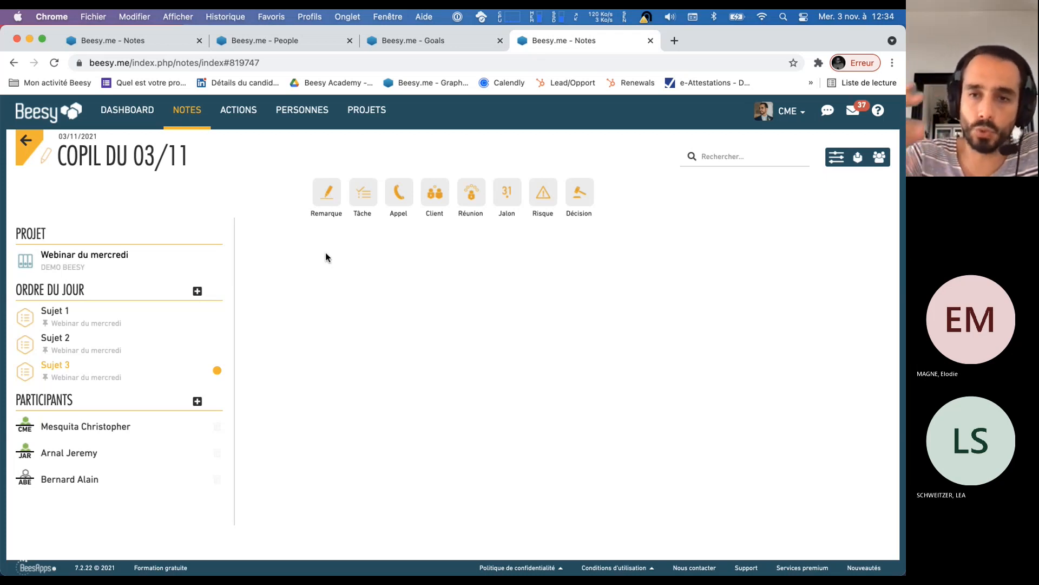
Add a remark containing the copied Lorem Ipsum paragraph under Sujet 3
click(326, 206)
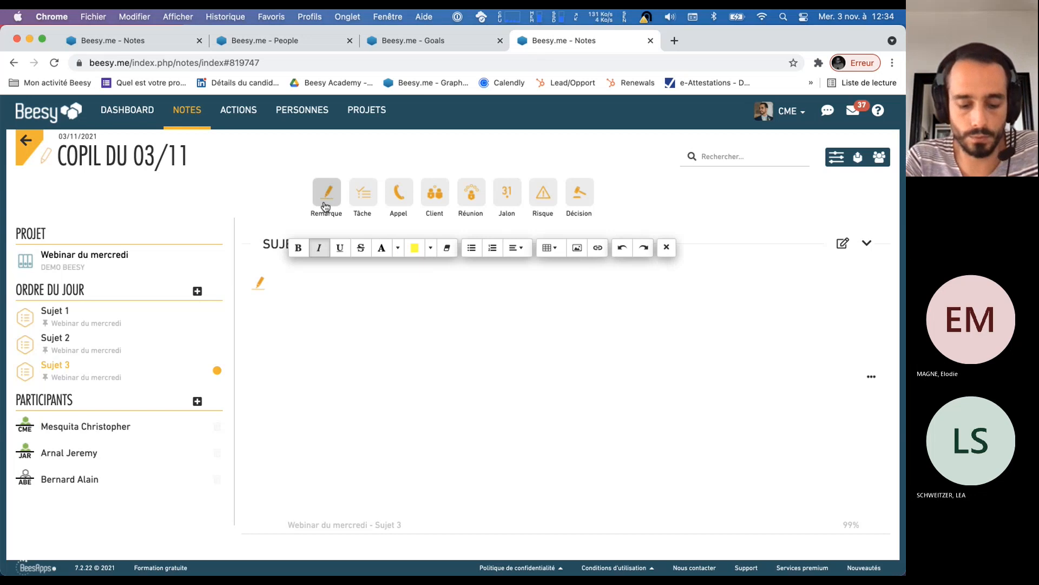
key(super+v)
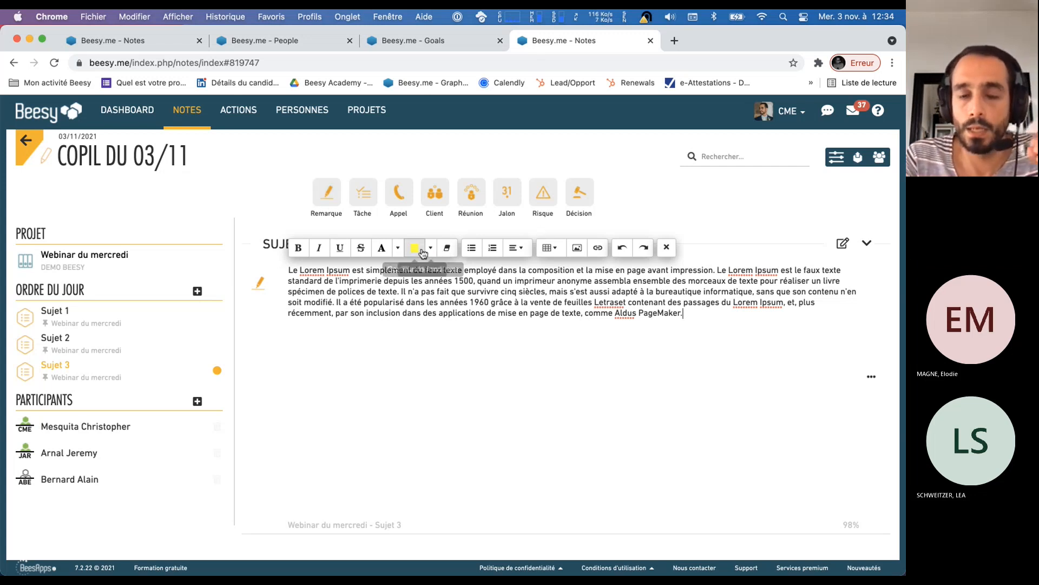
click(690, 203)
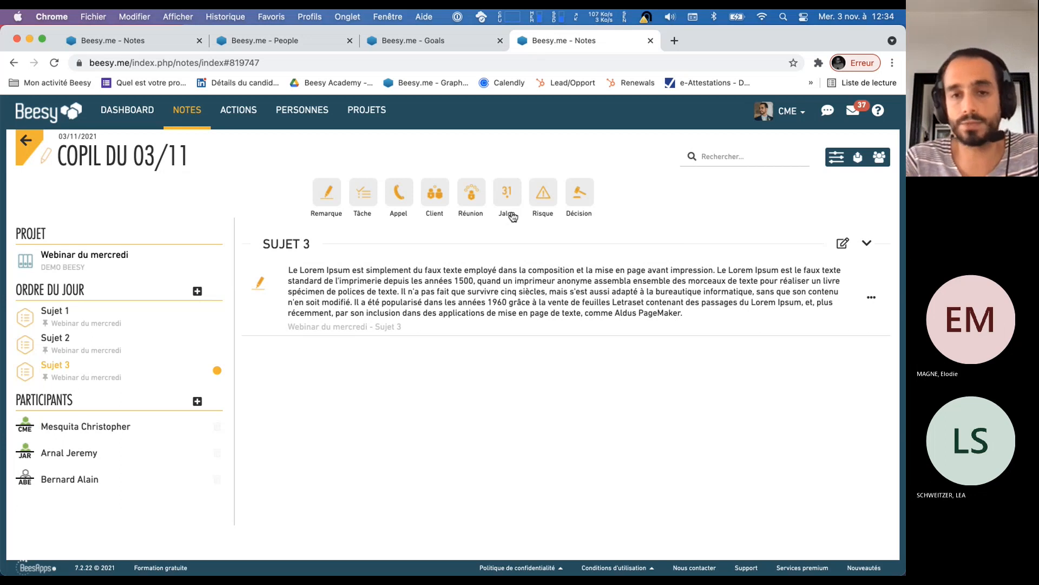
Add a task named "plan d'action n°1" under Sujet 3, due 10 November 2021
click(370, 202)
text(plan)
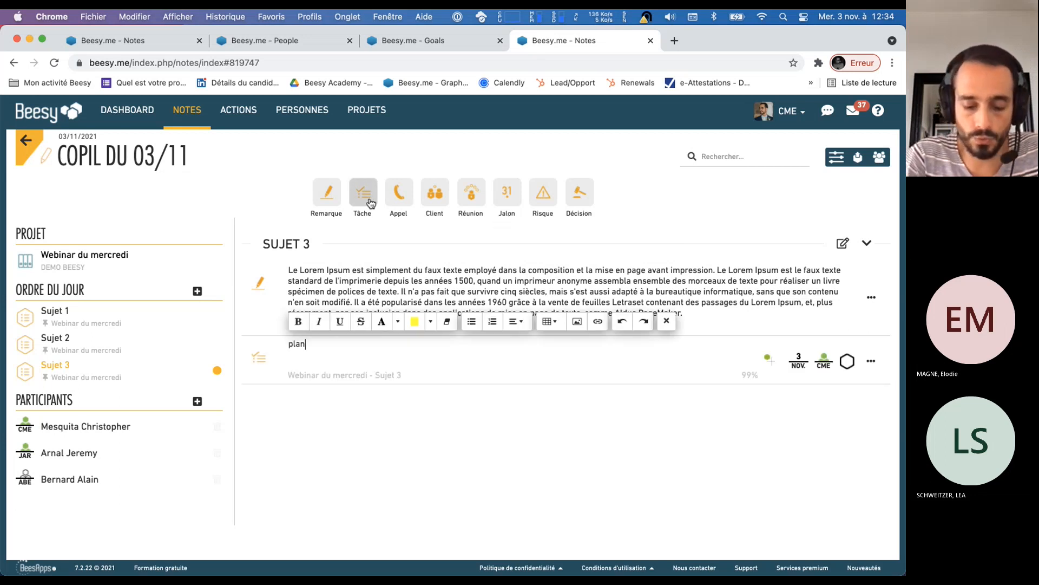
text( d'action n°1)
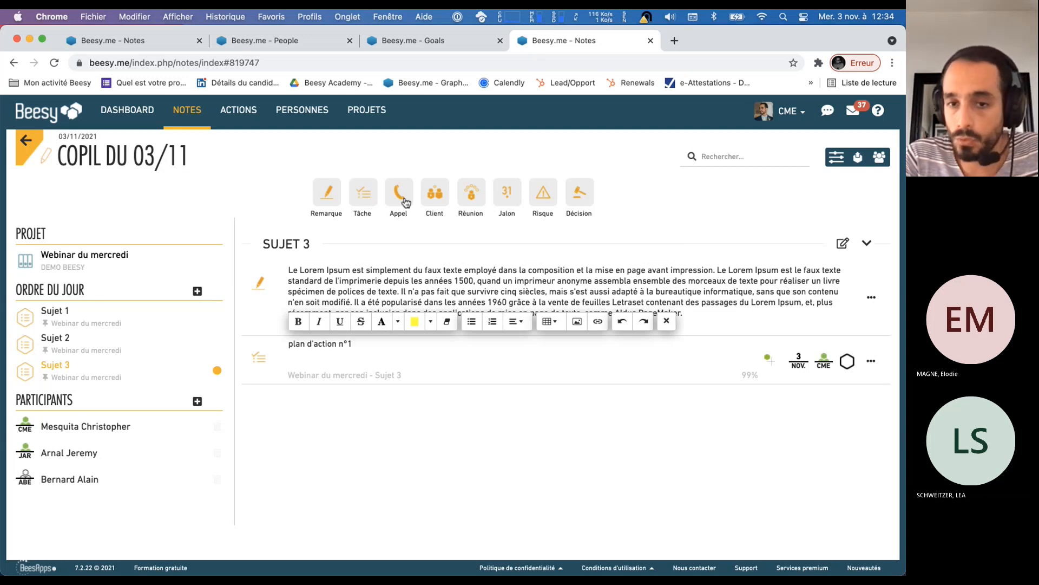
click(797, 362)
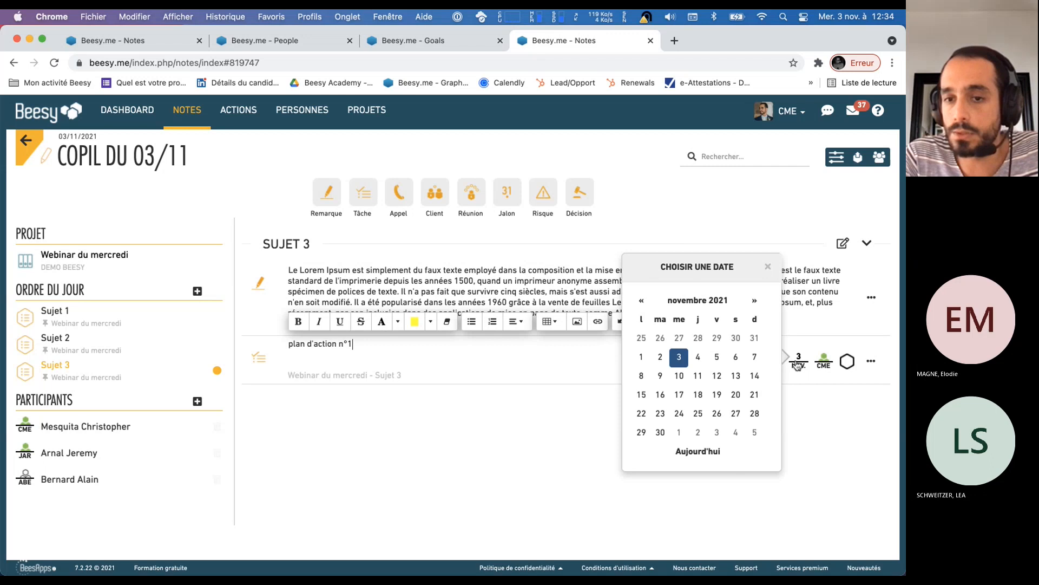
click(678, 375)
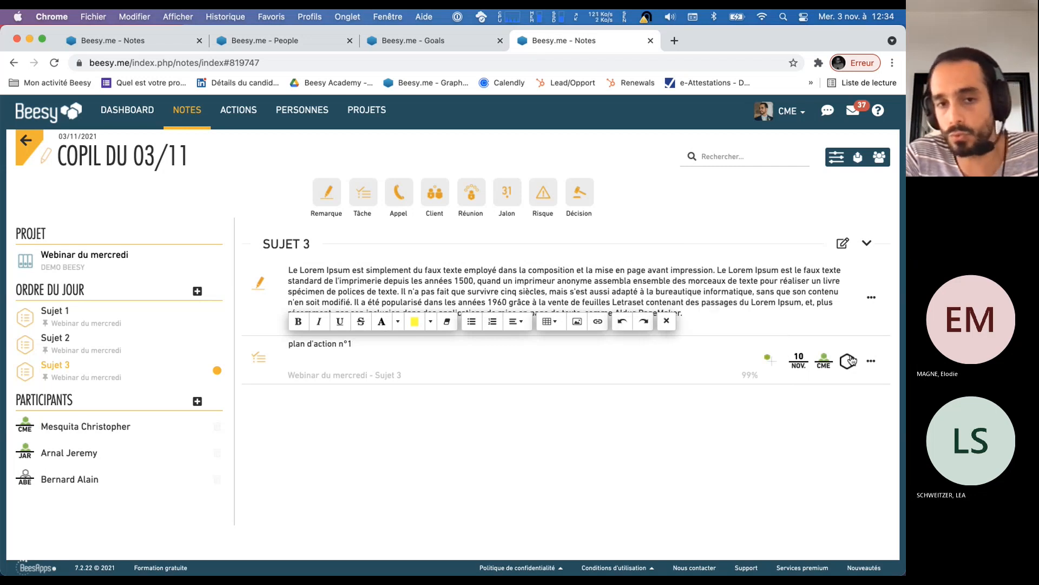
click(556, 427)
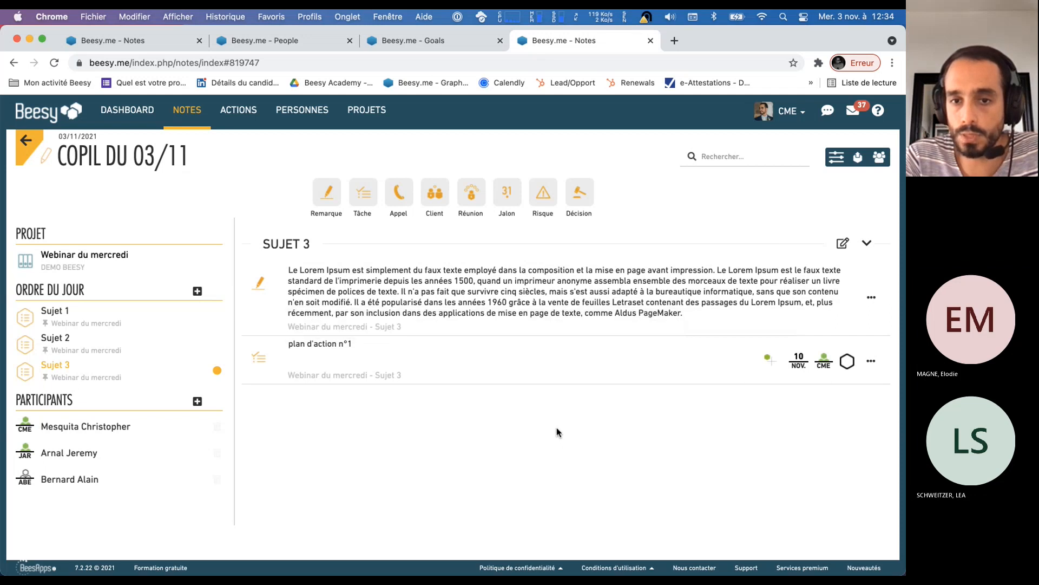
Add a second remark under Sujet 3 containing the Lorem Ipsum paragraph pasted twice
click(327, 195)
text(Le Lorem Ipsum est simplement du faux texte employé dans la composition et la mise en page avant impression. Le Lorem Ipsum est le faux texte standard de l'imprimerie depuis les années 1500, quand un imprimeur anonyme assembla ensemble des morceaux de texte pour réaliser un livre spécimen de polices de texte. Il n'a pas fait que survivre cinq siècles, mais s'est aussi adapté à la bureautique informatique, sans que son contenu n'en soit modifié. Il a été popularisé dans les années 1960 grâce à la vente de feuilles Letraset contenant des passages du Lorem Ipsum, et, plus récemment, par son inclusion dans des applications de mise en page de texte, comme Aldus PageMaker.)
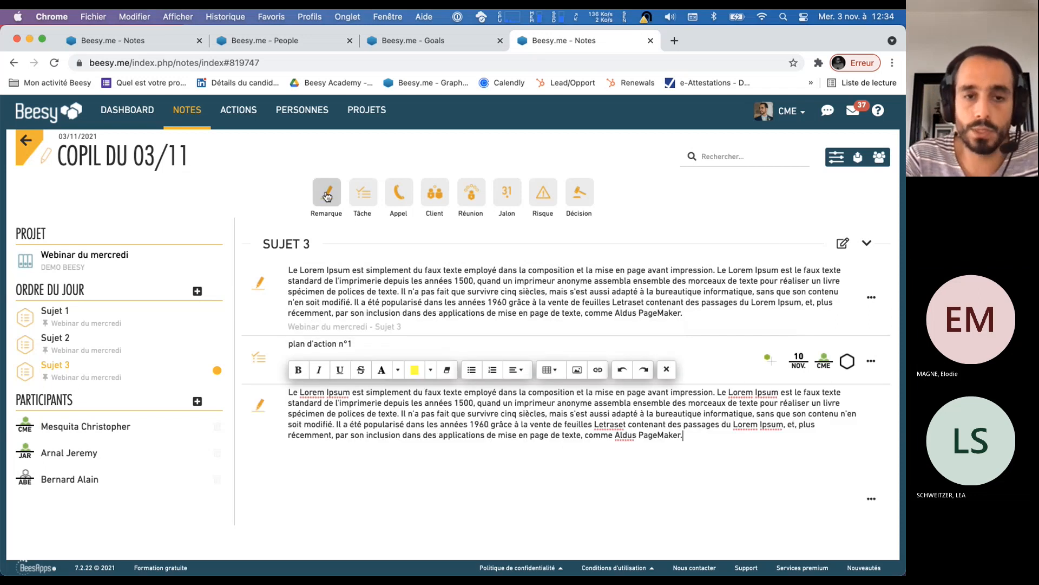
text(Le Lorem Ipsum est simplement du faux texte employé dans la composition et la mise en page avant impression. Le Lorem Ipsum est le faux texte standard de l'imprimerie depuis les années 1500, quand un imprimeur anonyme assembla ensemble des morceaux de texte pour réaliser un livre spécimen de polices de texte. Il n'a pas fait que survivre cinq siècles, mais s'est aussi adapté à la bureautique informatique, sans que son contenu n'en soit modifié. Il a été popularisé dans les années 1960 grâce à la vente de feuilles Letraset contenant des passages du Lorem Ipsum, et, plus récemment, par son inclusion dans des applications de mise en page de texte, comme Aldus PageMaker.)
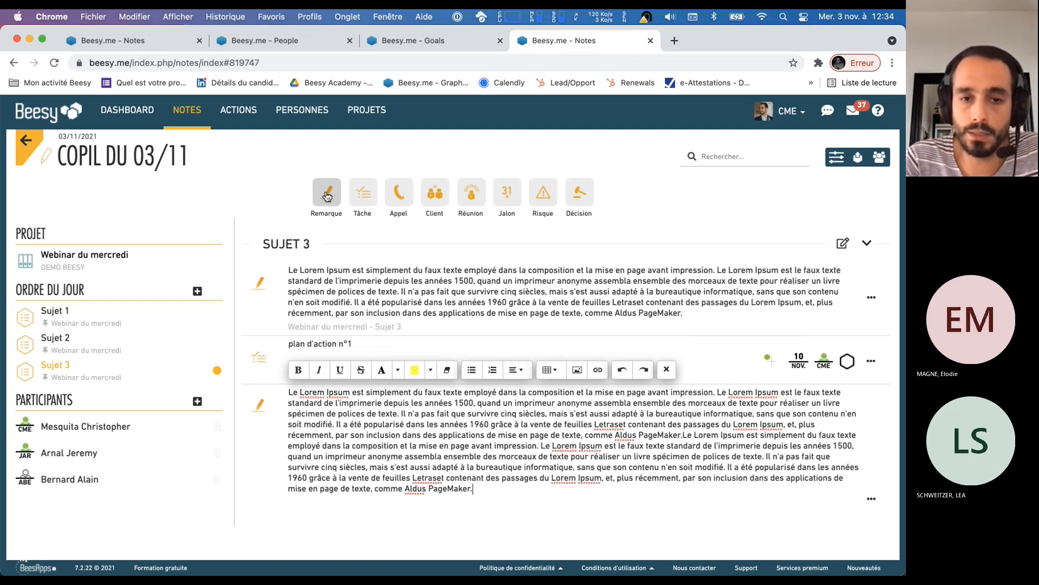
Add two tasks named "Plan d'action n°2" and "Plan d'action n°3" below the second remark
click(361, 199)
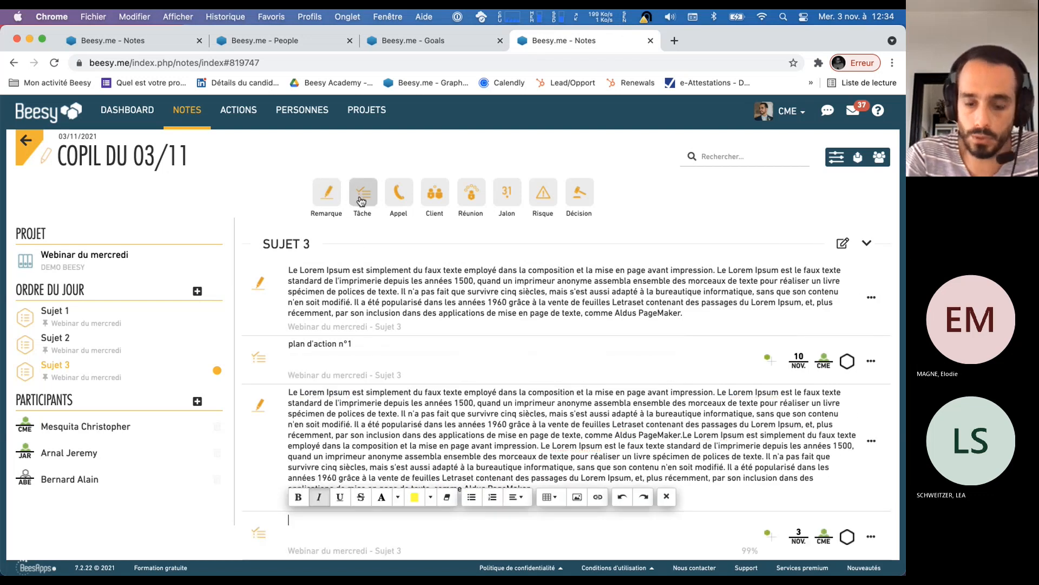
text(Plan d'action)
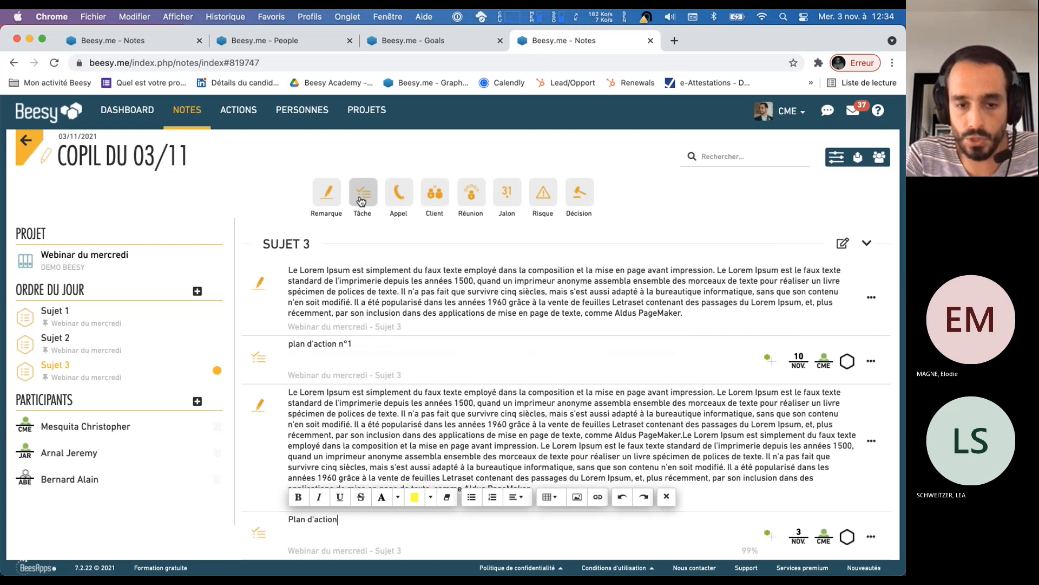
text( n°2)
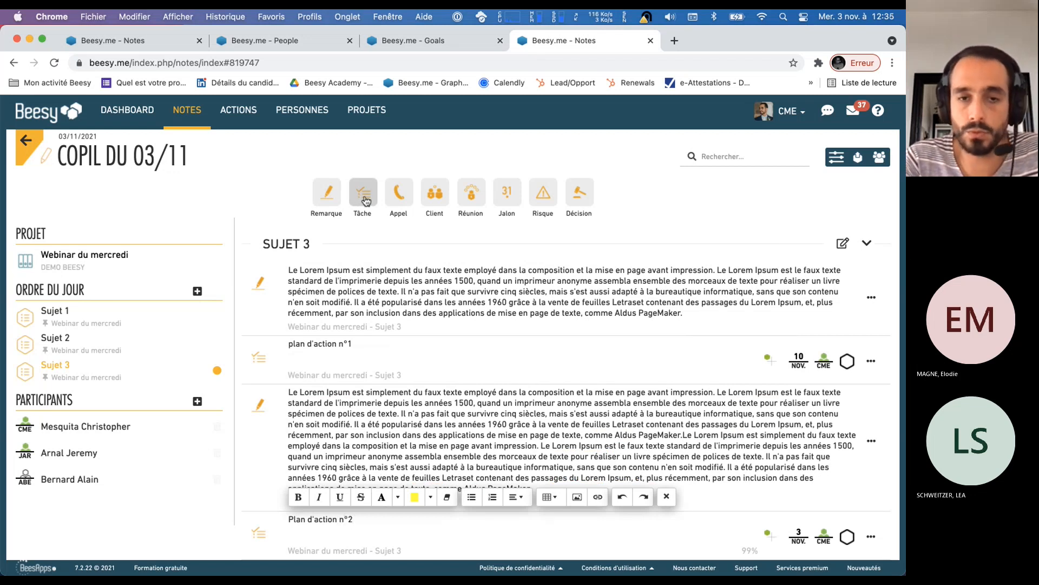
click(371, 199)
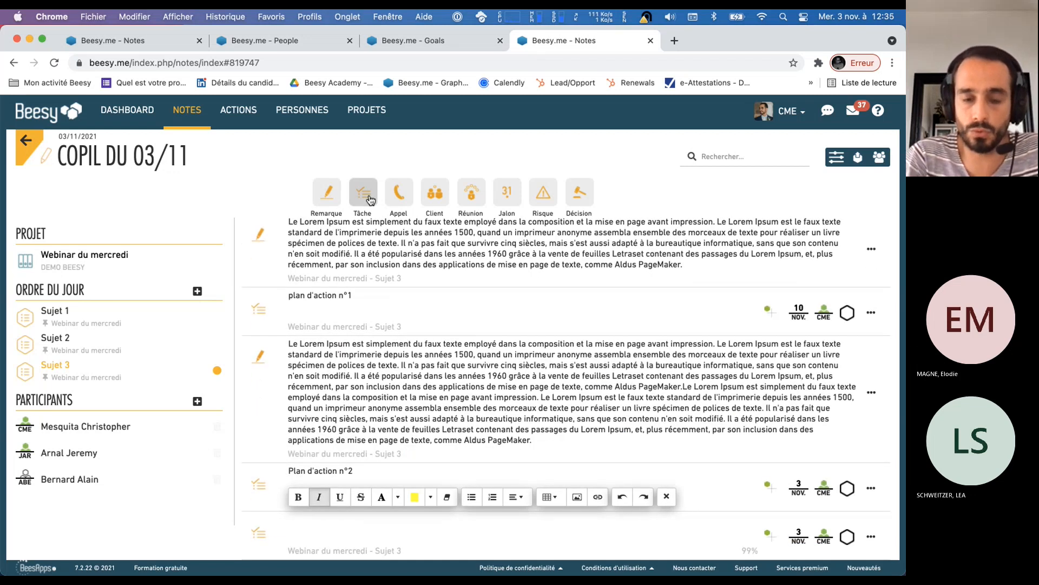
text(Plan d'actio)
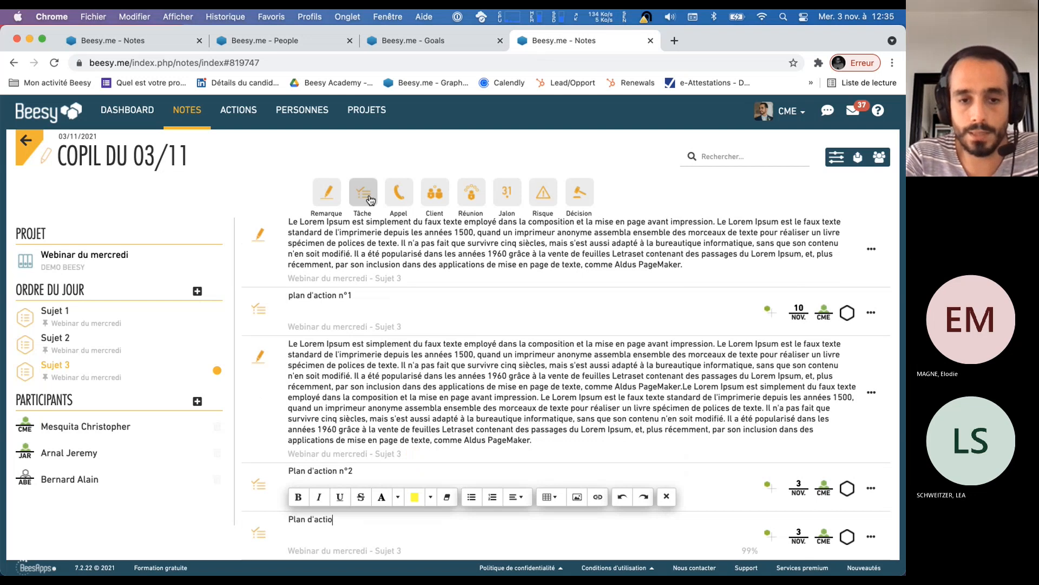
text(n n°3)
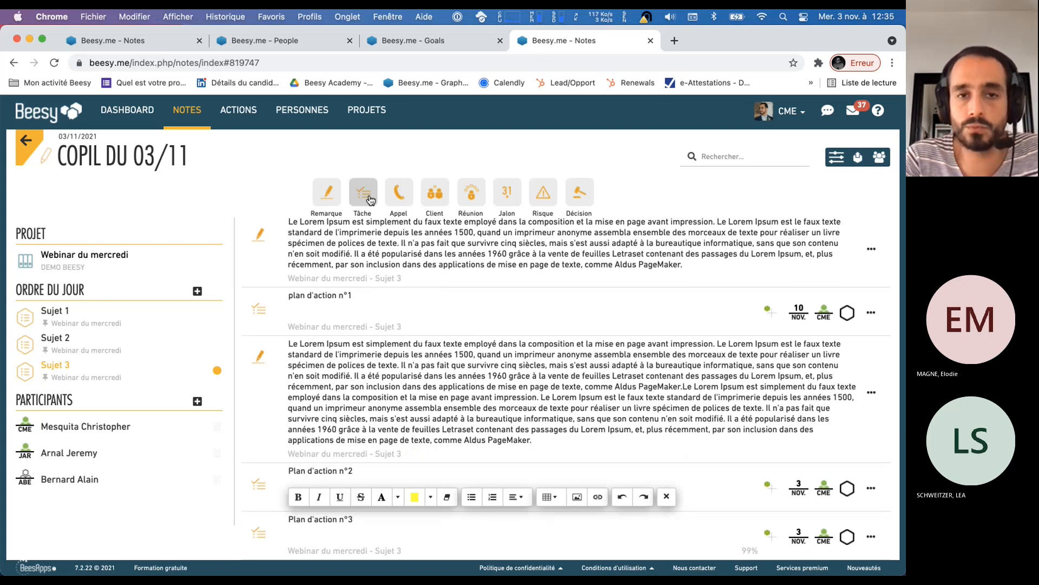
Add a third remark with the Lorem Ipsum paragraph, followed by a task named "Plan d'action n°4"
click(315, 198)
text(Le Lorem Ipsum est simplement du faux texte employé dans la composition et la mise en page avant impression. Le Lorem Ipsum est le faux texte standard de l'imprimerie depuis les années 1500, quand un imprimeur anonyme assembla ensemble des morceaux de texte pour réaliser un livre spécimen de polices de texte. Il n'a pas fait que survivre cinq siècles, mais s'est aussi adapté à la bureautique informatique, sans que son contenu n'en soit modifié. Il a été popularisé dans les années 1960 grâce à la vente de feuilles Letraset contenant des passages du Lorem Ipsum, et, plus récemment, par son inclusion dans des applications de mise en page de texte, comme Aldus PageMaker.)
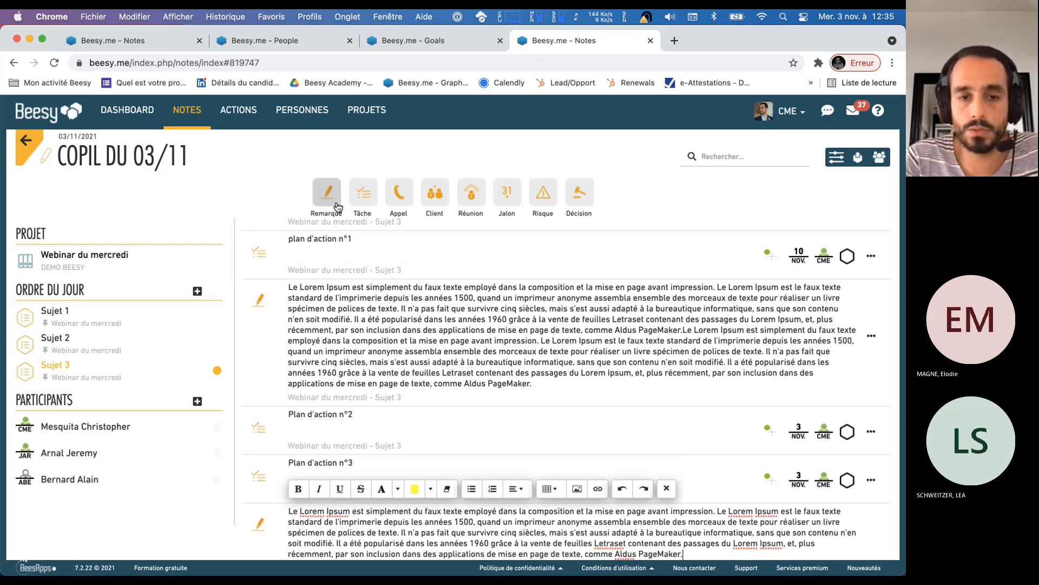
click(371, 201)
text(Plan d'actions)
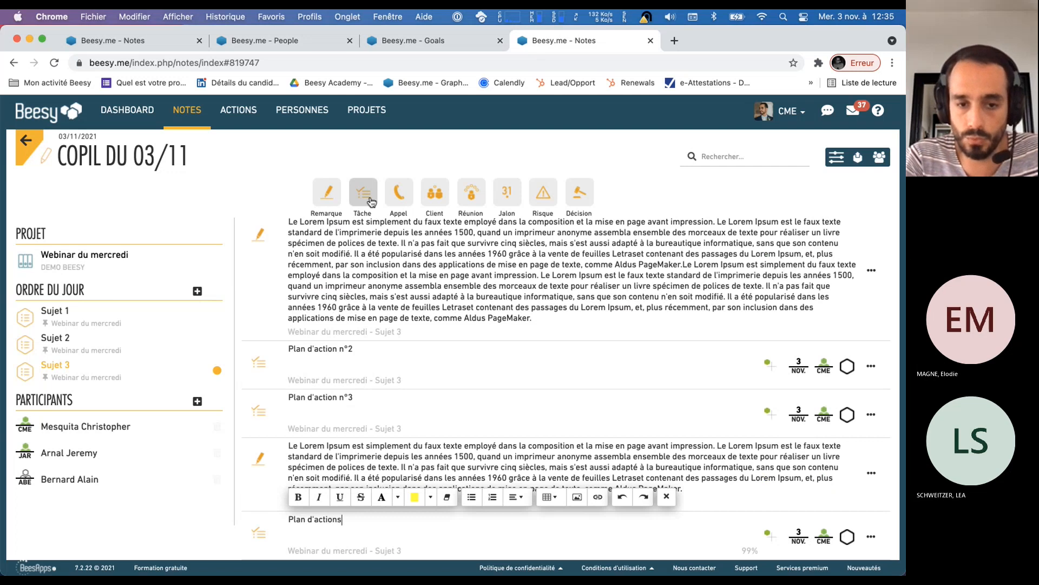
key(BackSpace)
text(n°4)
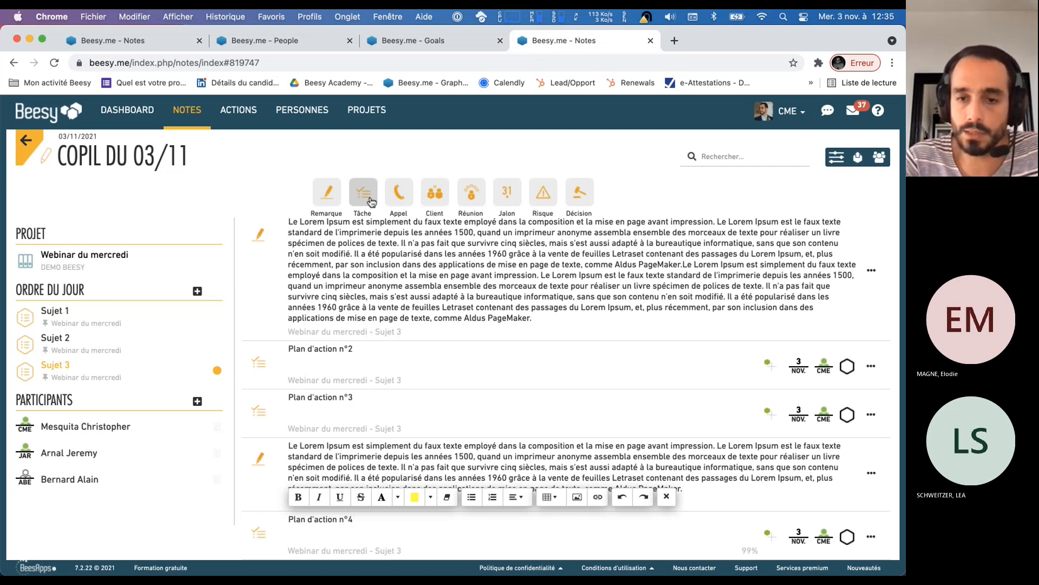
click(852, 489)
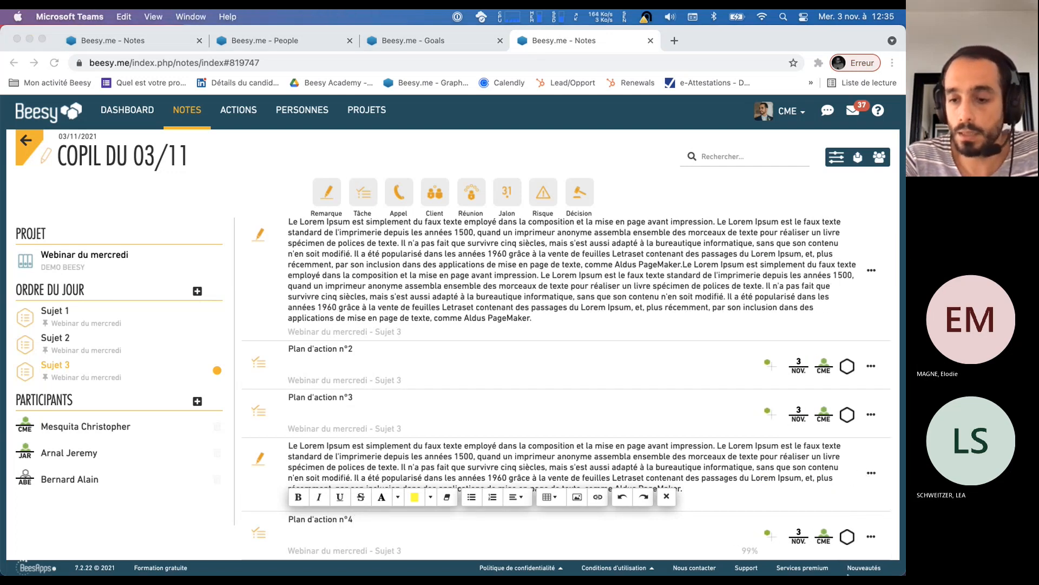
click(670, 500)
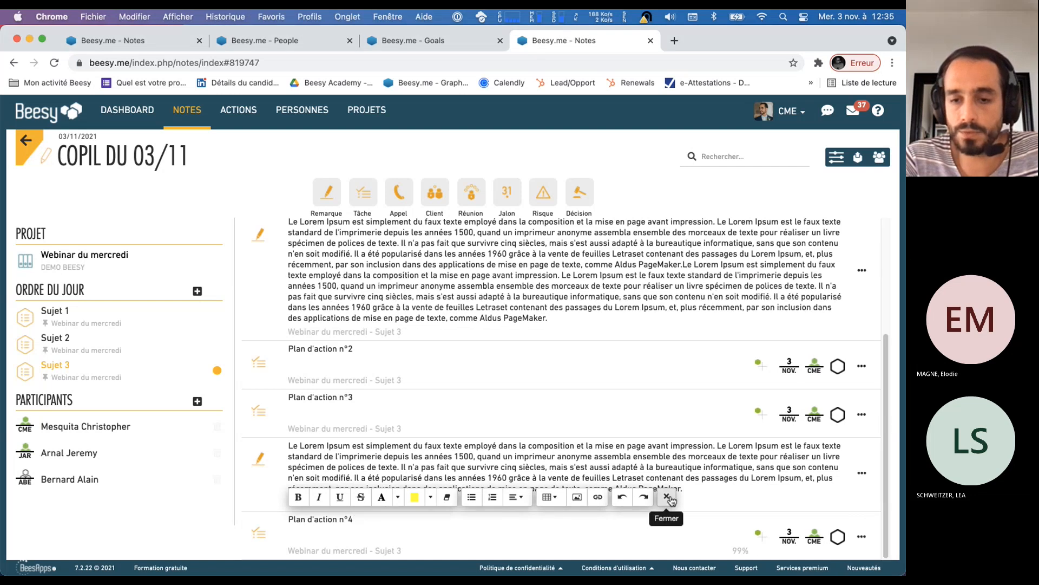
click(670, 498)
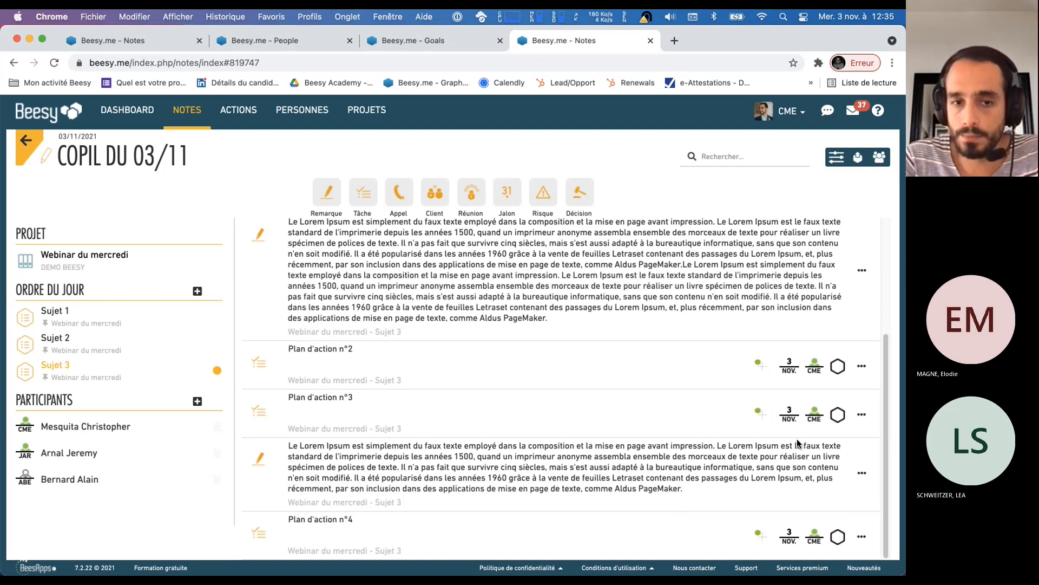
Set the due dates to 11 November for Plan d'action n°3, 16 November for n°2 and 23 November for n°4
click(790, 417)
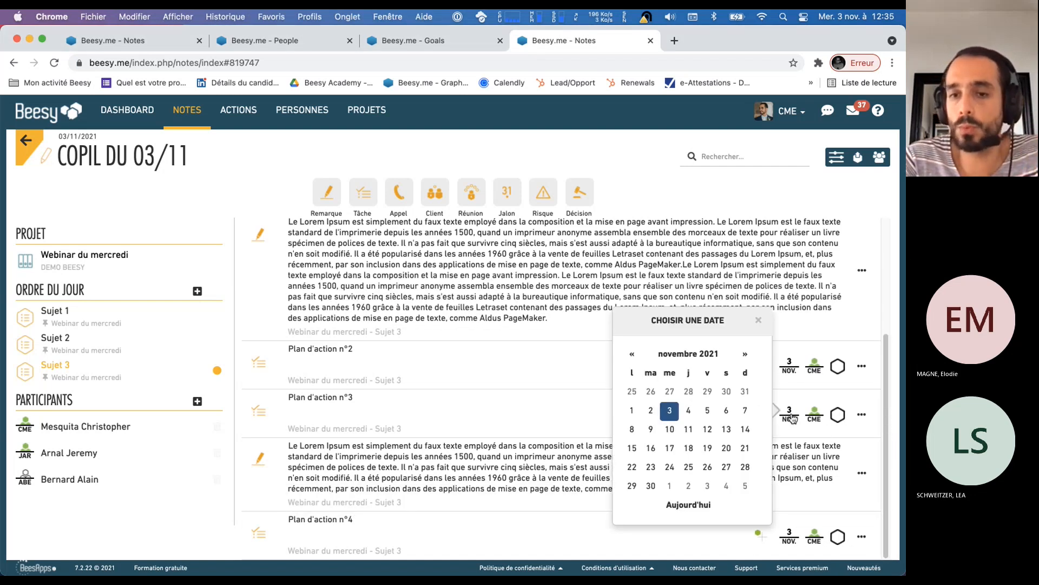
click(688, 428)
click(799, 365)
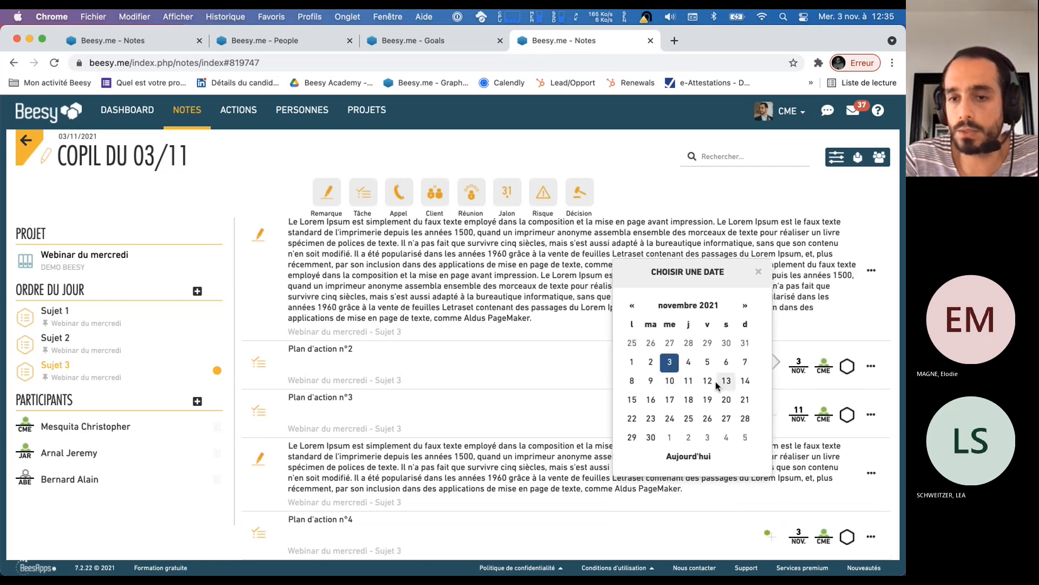
click(651, 401)
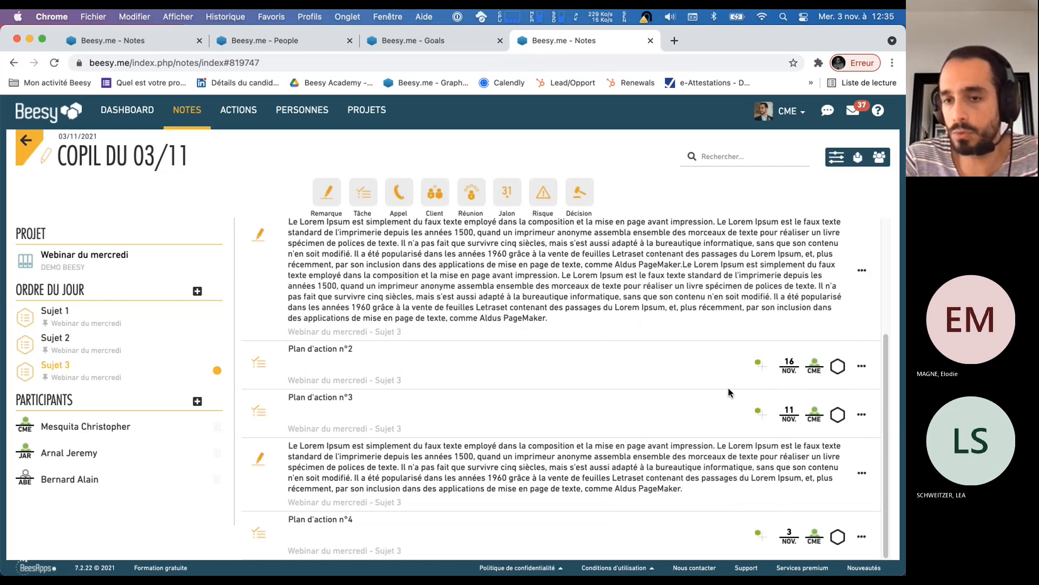
click(796, 535)
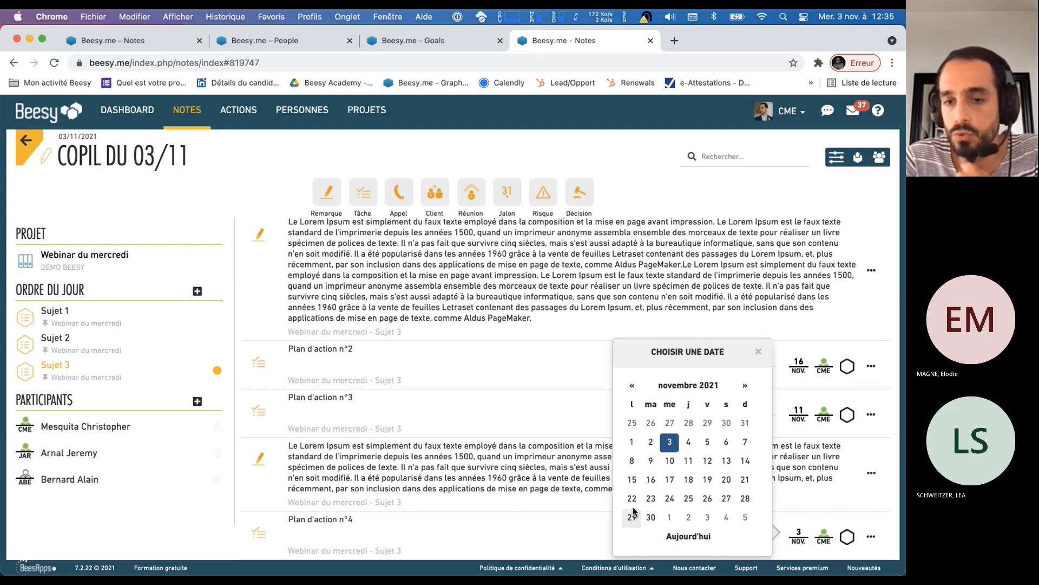
click(651, 498)
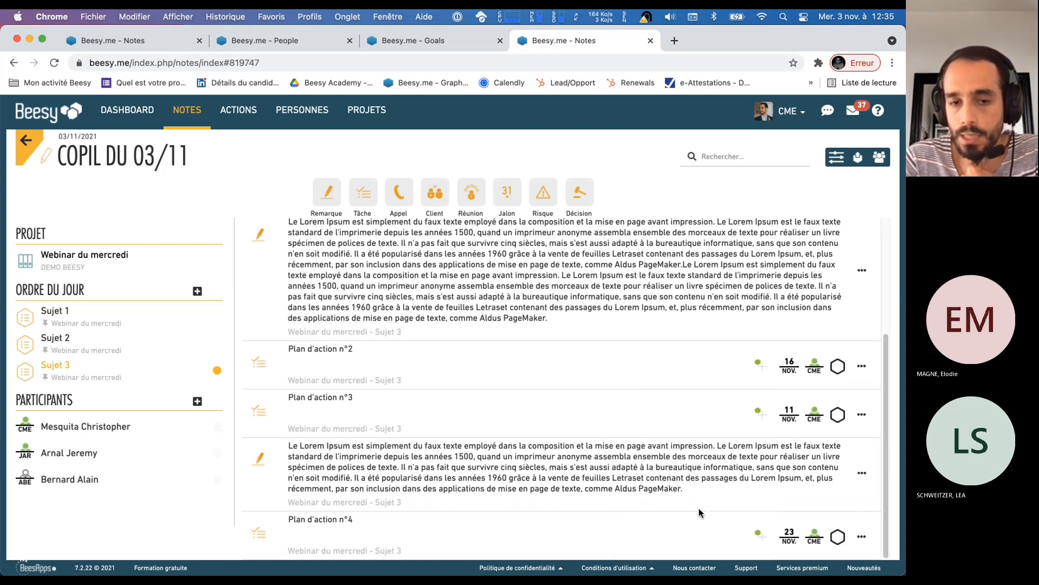
scroll(704, 509, up, 5)
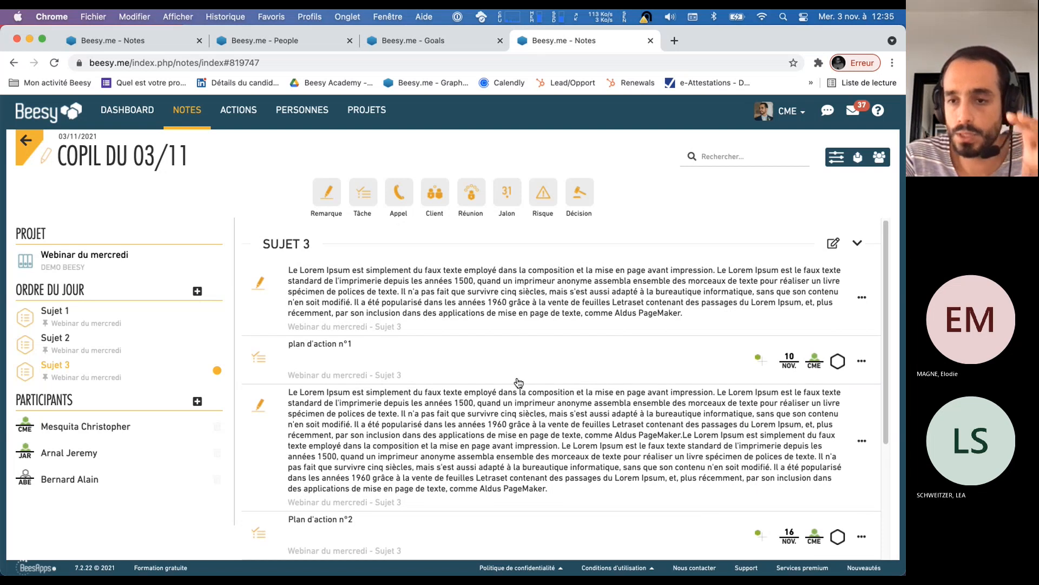
scroll(488, 342, down, 5)
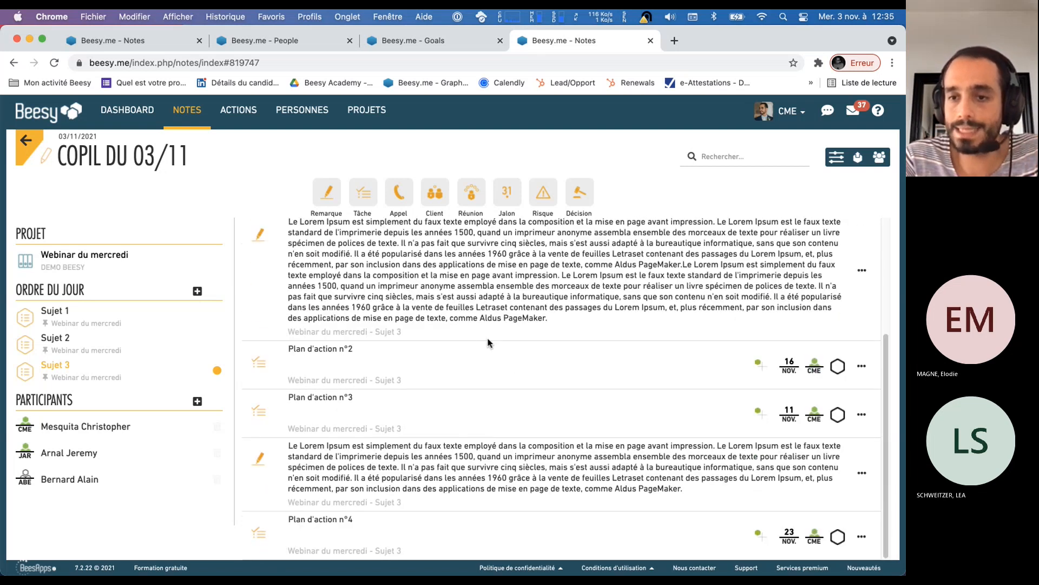
scroll(481, 352, up, 5)
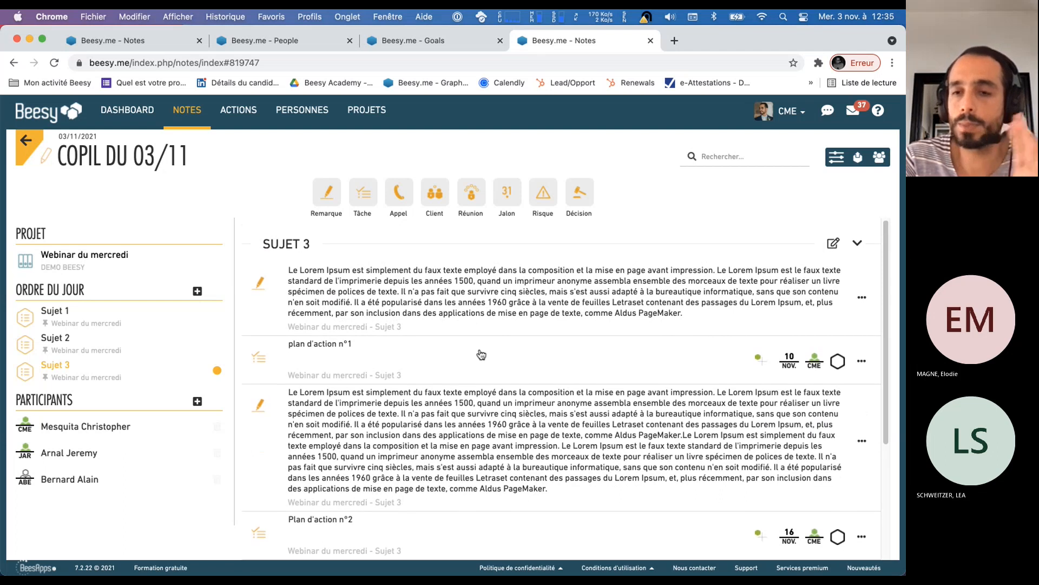
Bold the opening words of Sujet 3's first remark and split its paragraph with blank lines after "années 1500,"
click(433, 297)
drag(288, 270, 410, 271)
click(299, 248)
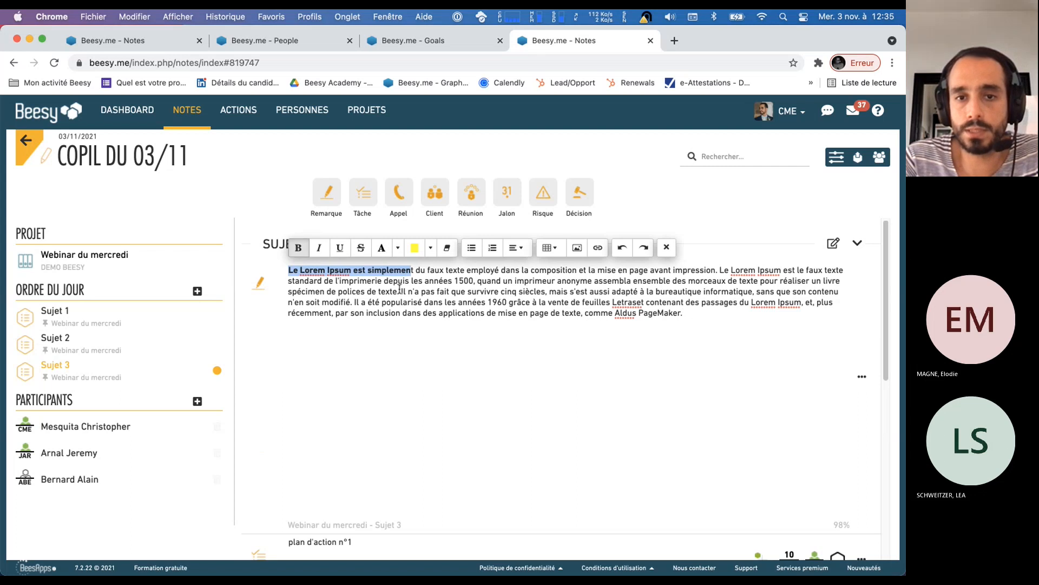
click(478, 281)
key(Return)
key(Return)
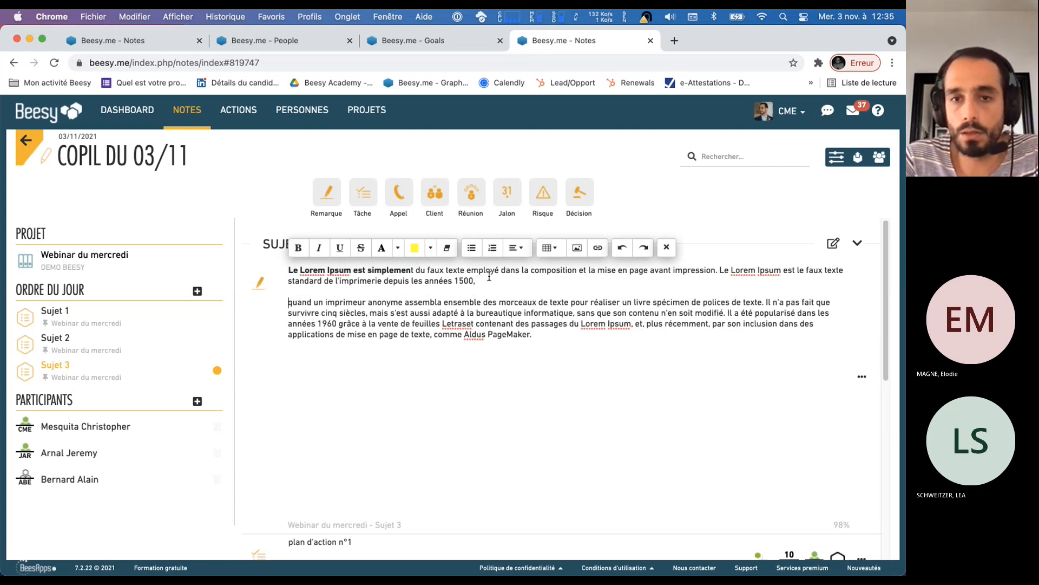
key(Return)
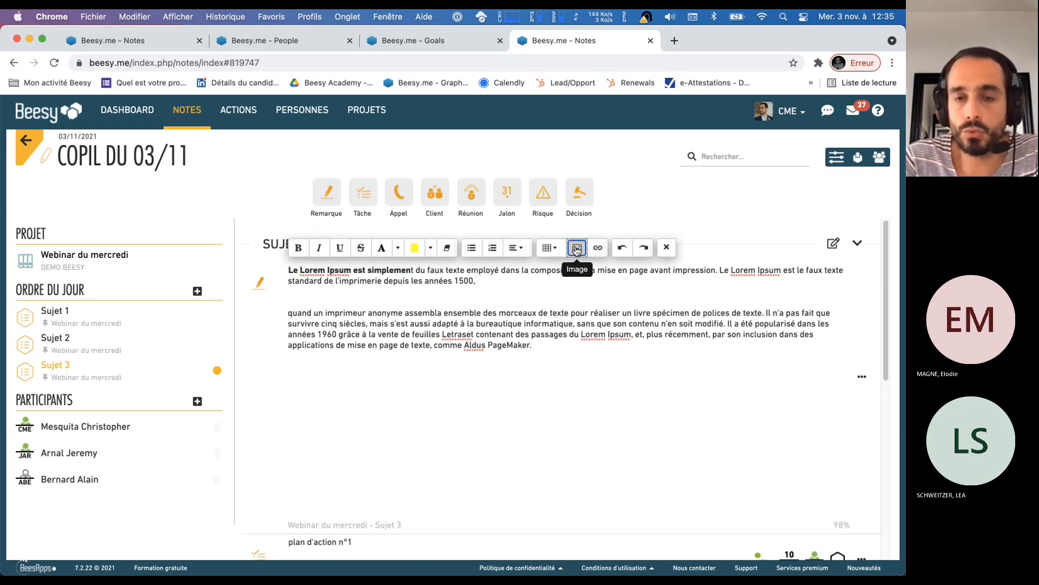
Insert the image "Capture d'écran 2021-09-29 à 15.29.48" between the two paragraphs of the first remark
click(577, 247)
click(336, 184)
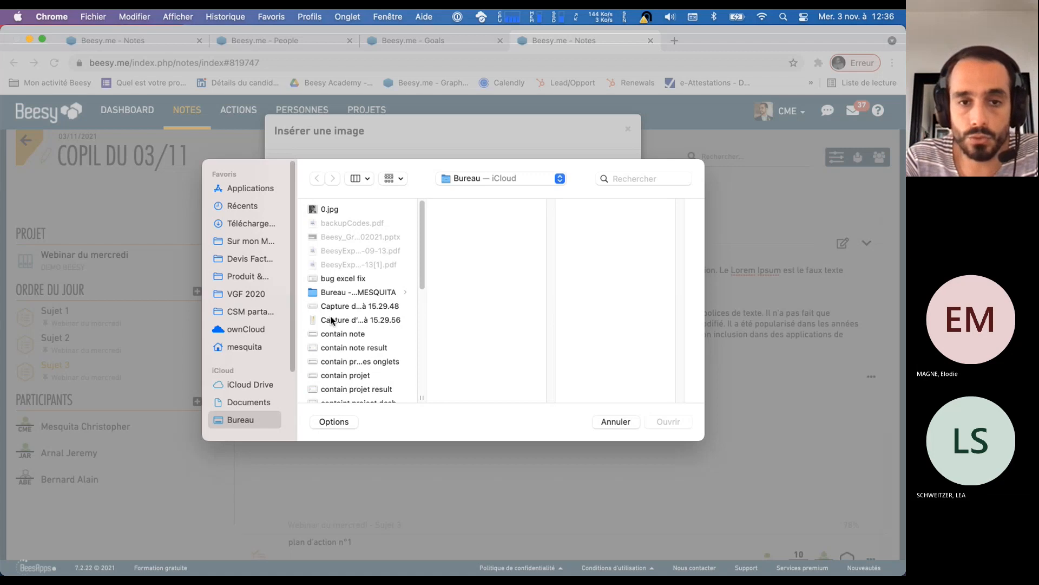
click(332, 320)
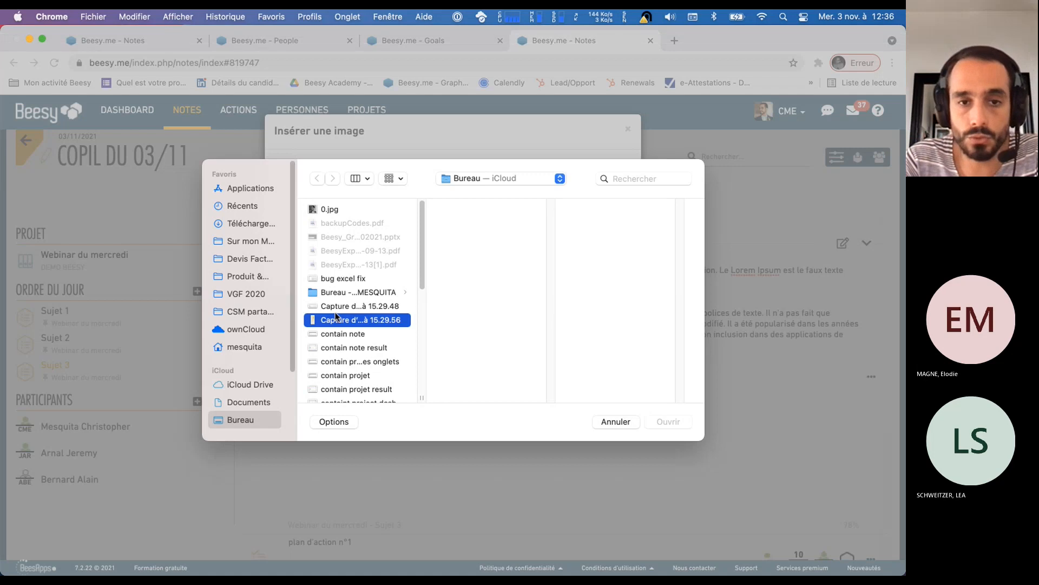
key(Up)
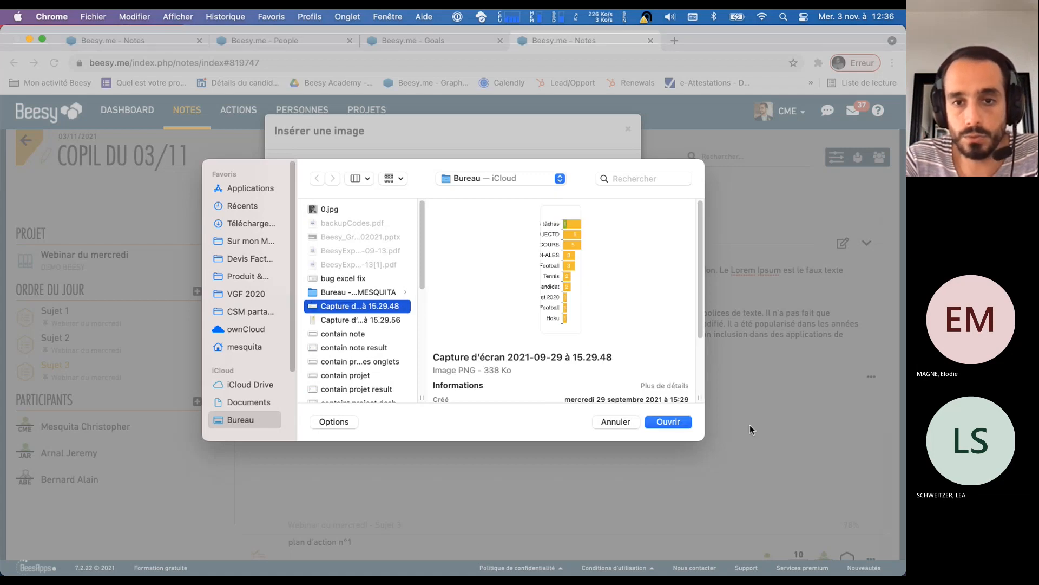
click(668, 421)
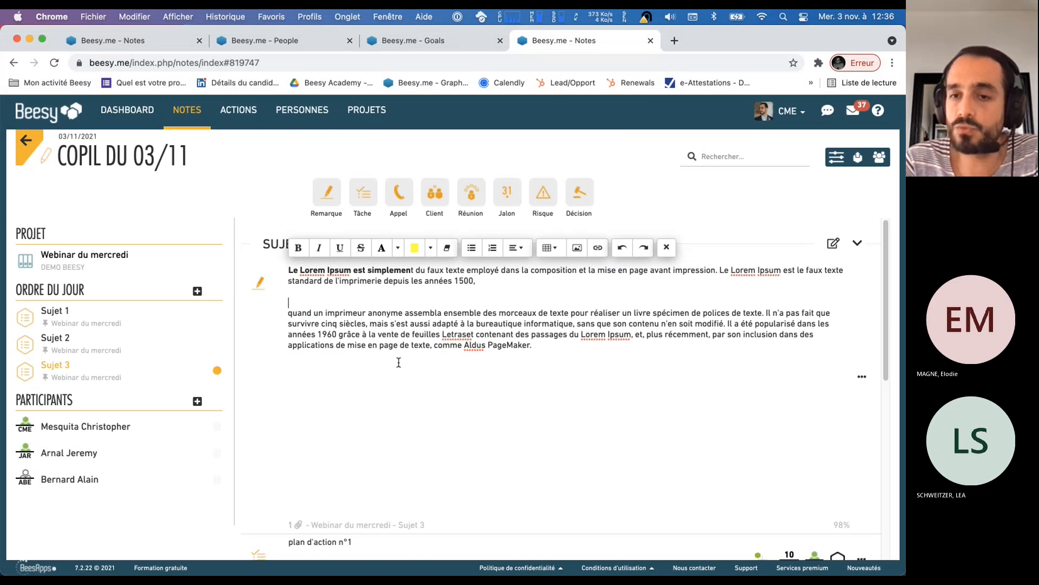
click(443, 378)
click(452, 419)
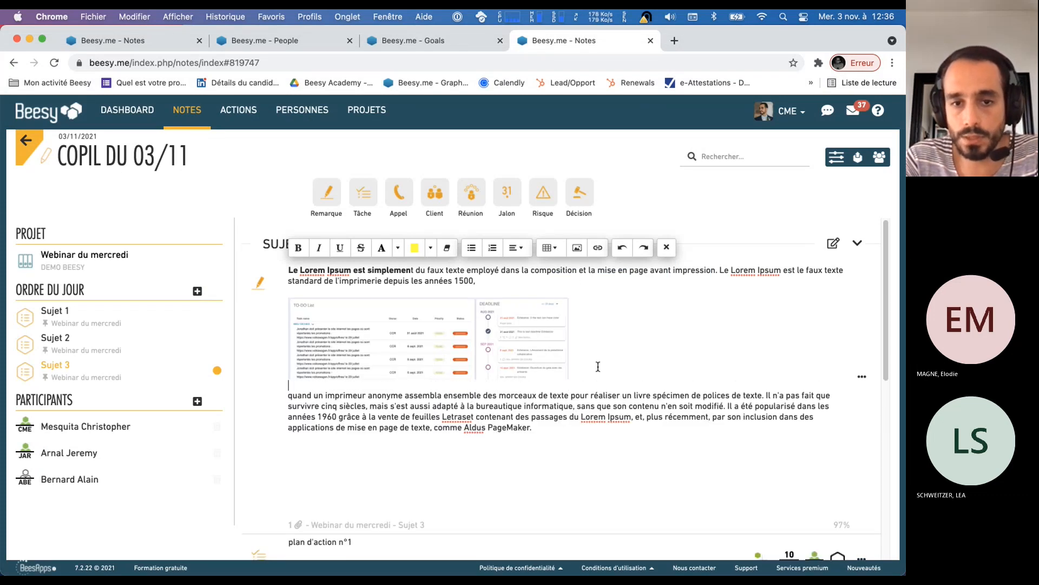
Highlight in yellow the passage from "adapté à la bureautique" to "Letraset cont" in the first remark
drag(436, 406, 492, 417)
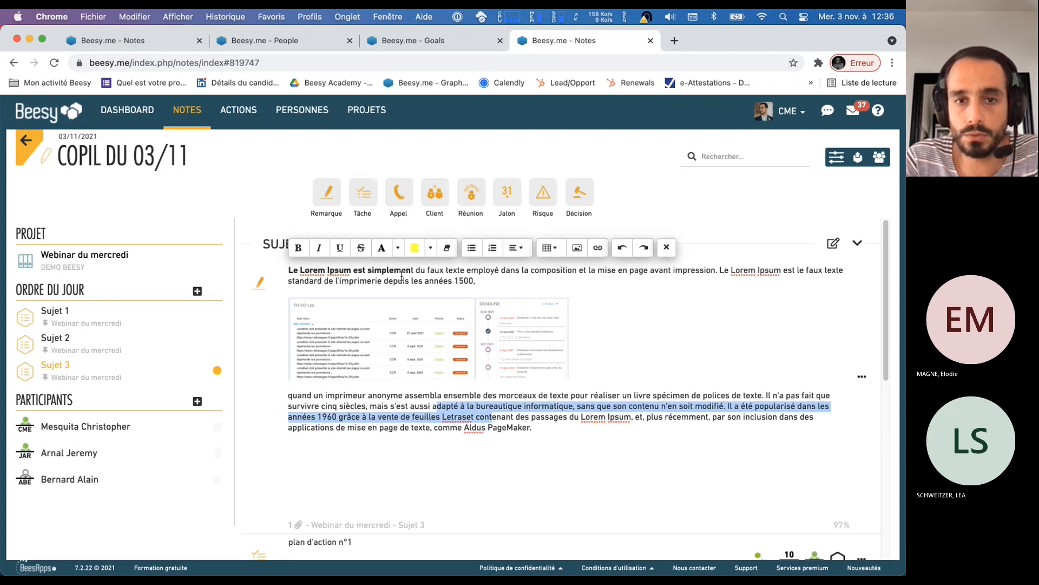
click(484, 480)
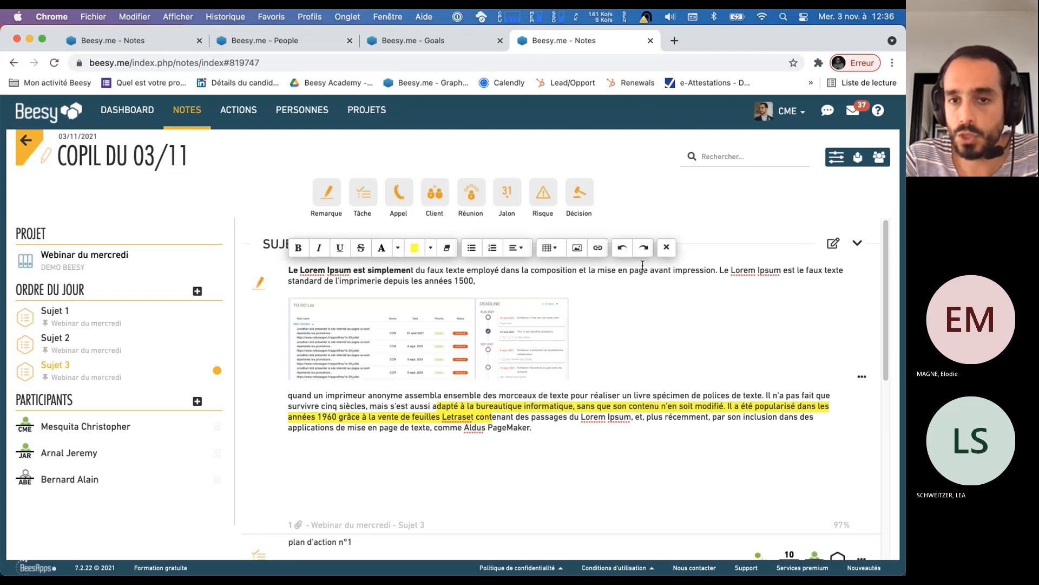
drag(580, 417, 678, 418)
click(598, 247)
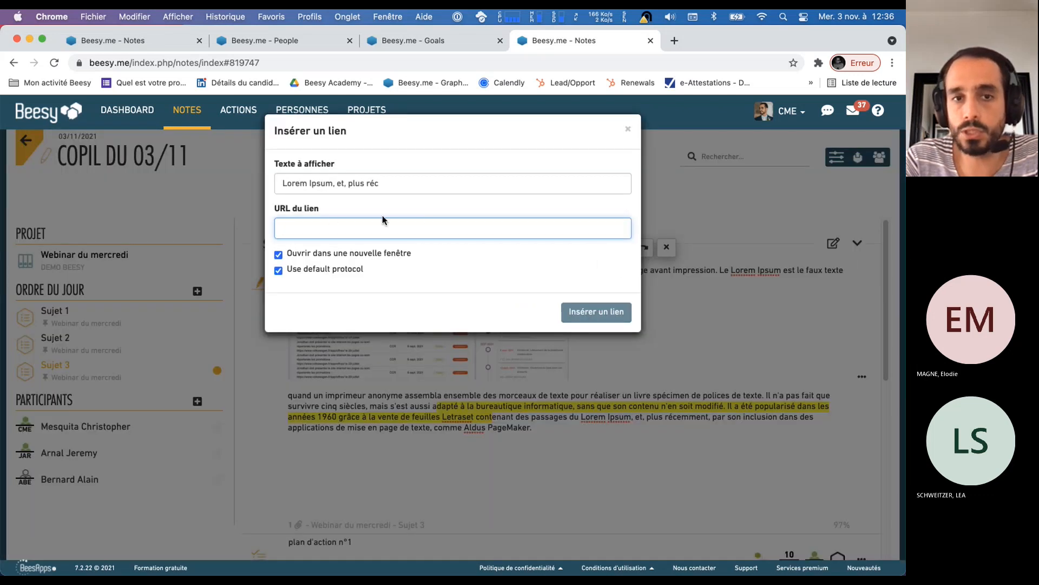
click(628, 129)
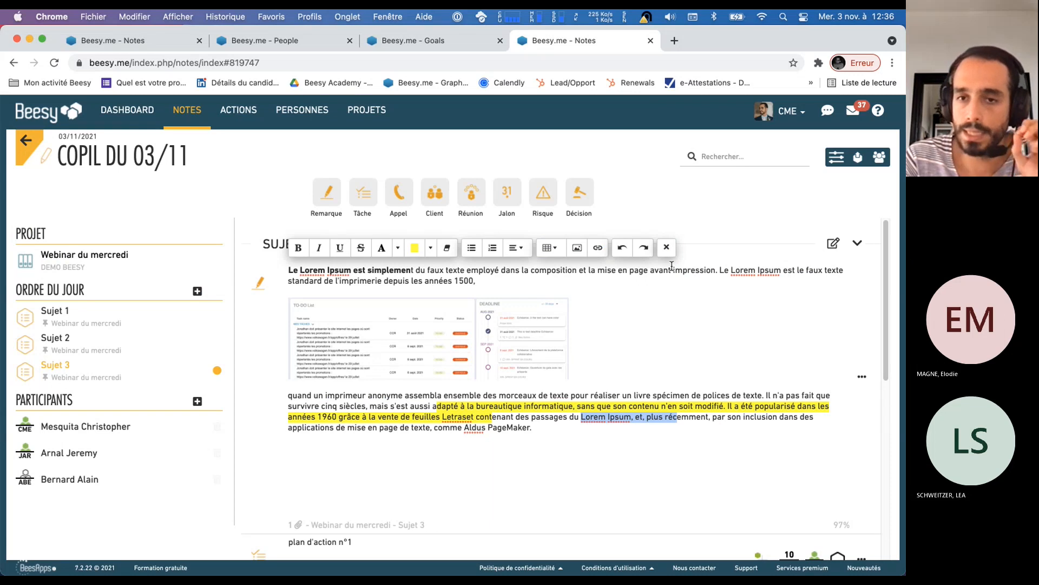
Finish editing the first remark and reassign it together with "plan d'action n°1" from Sujet 3 to Sujet 1
click(666, 247)
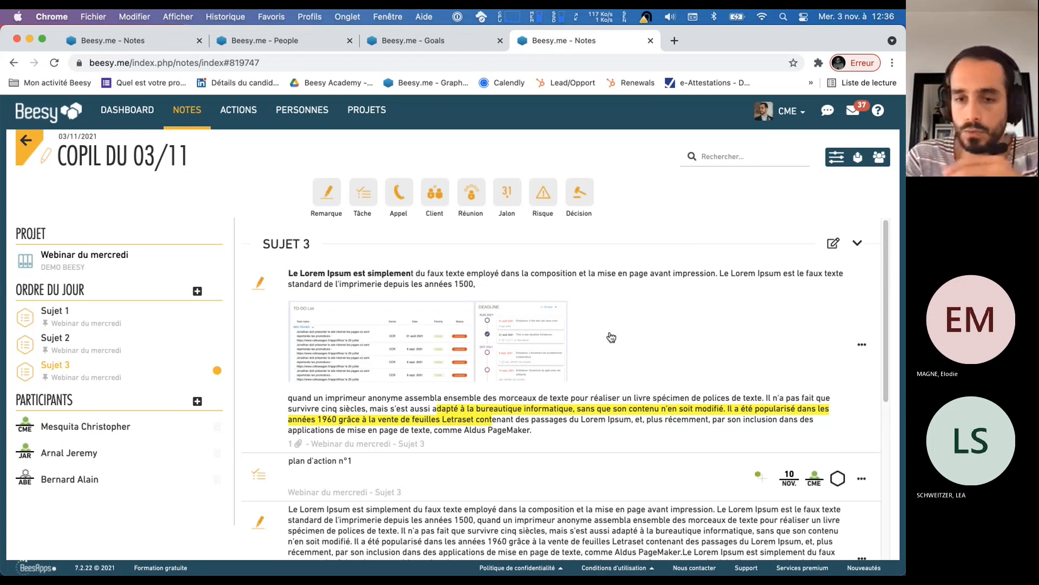
scroll(612, 337, down, 6)
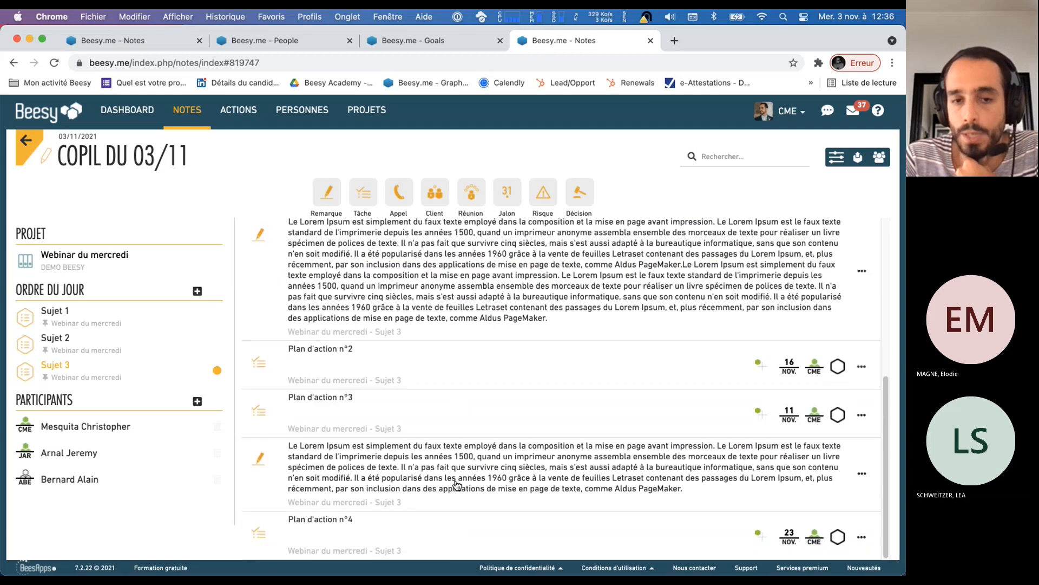
scroll(458, 483, up, 10)
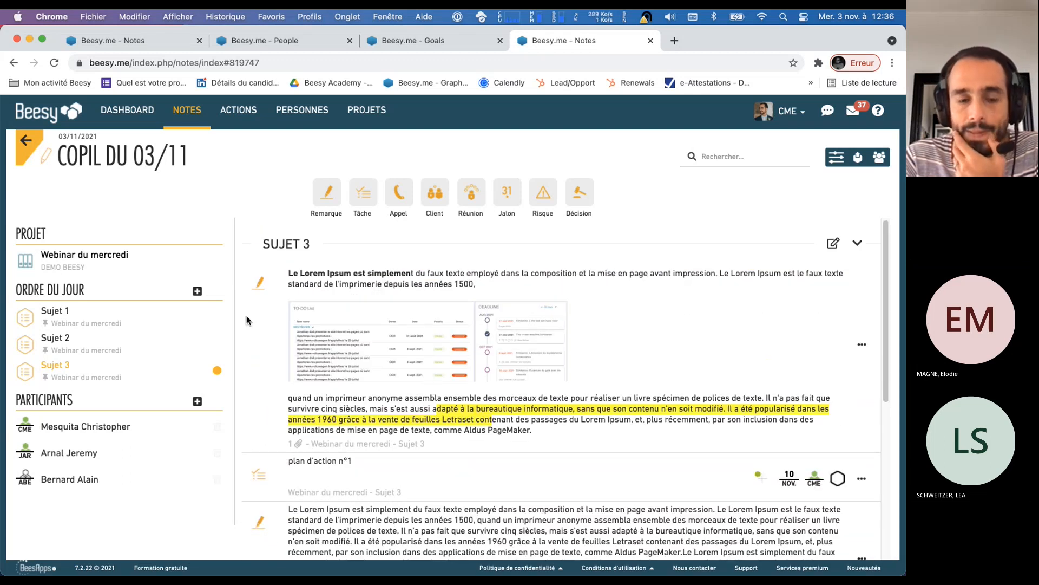
triple_click(290, 244)
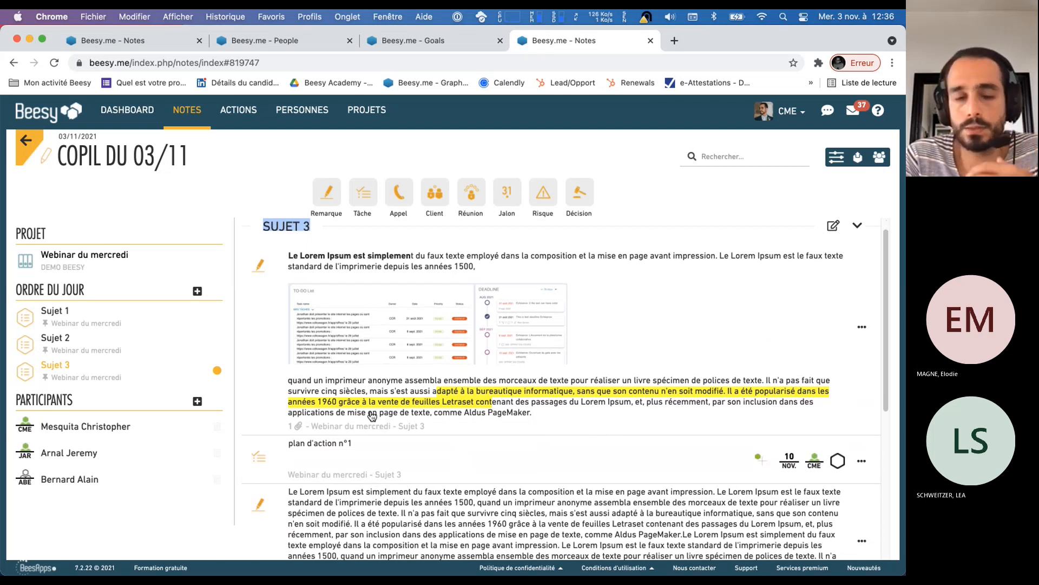
mouse_move(261, 266)
mouse_down()
mouse_move(190, 293)
mouse_move(57, 317)
mouse_up()
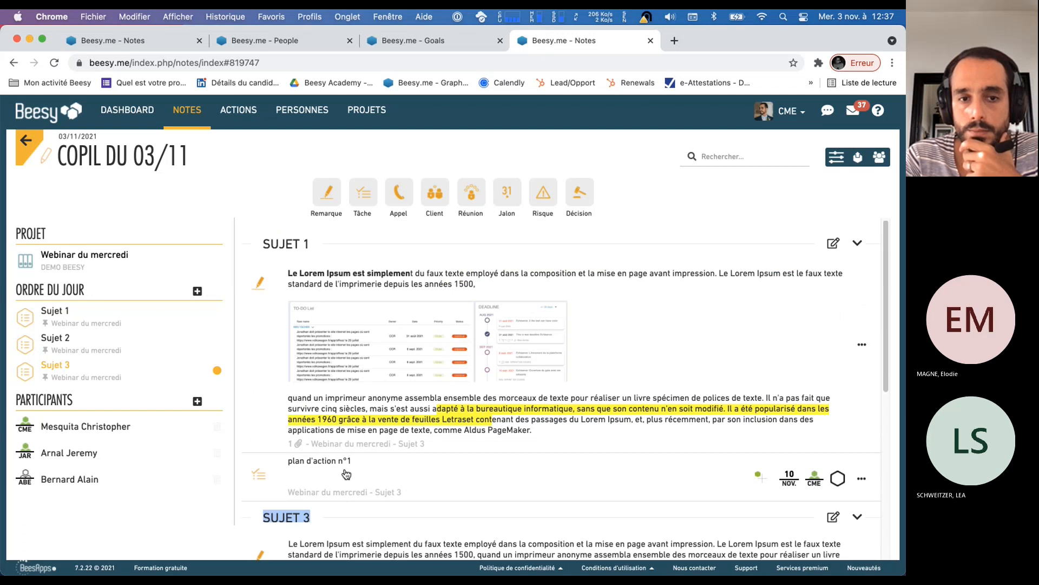
Reassign the long second remark and "Plan d'action n°2" from Sujet 3 to Sujet 2
scroll(358, 472, down, 2)
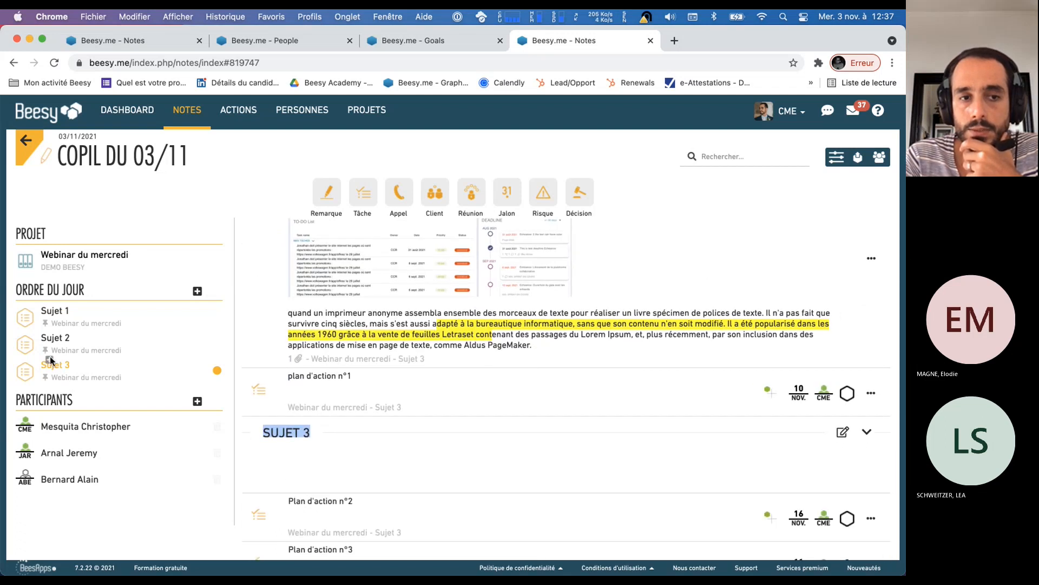
drag(54, 344, 55, 345)
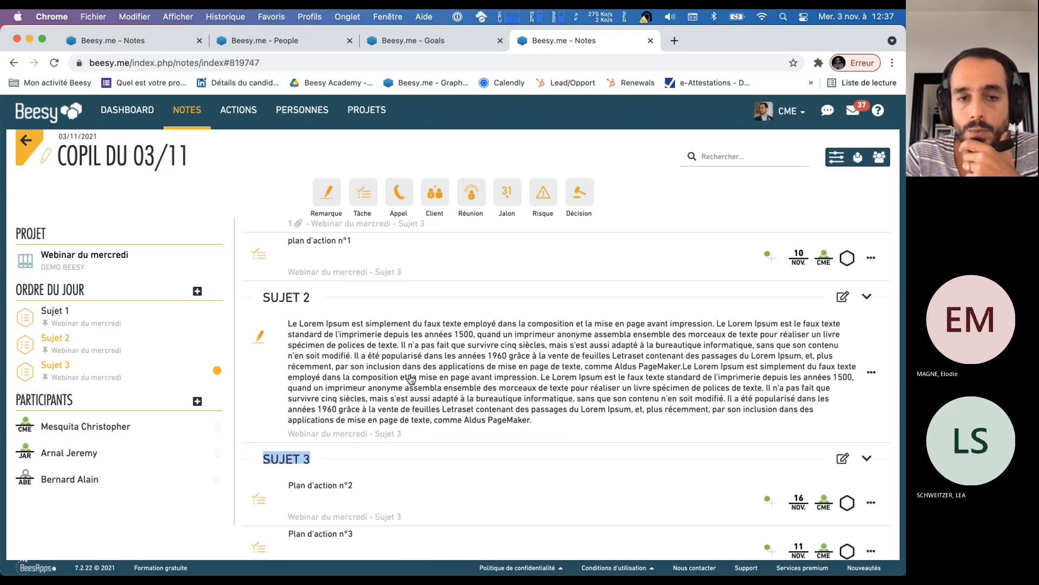
scroll(560, 427, up, 4)
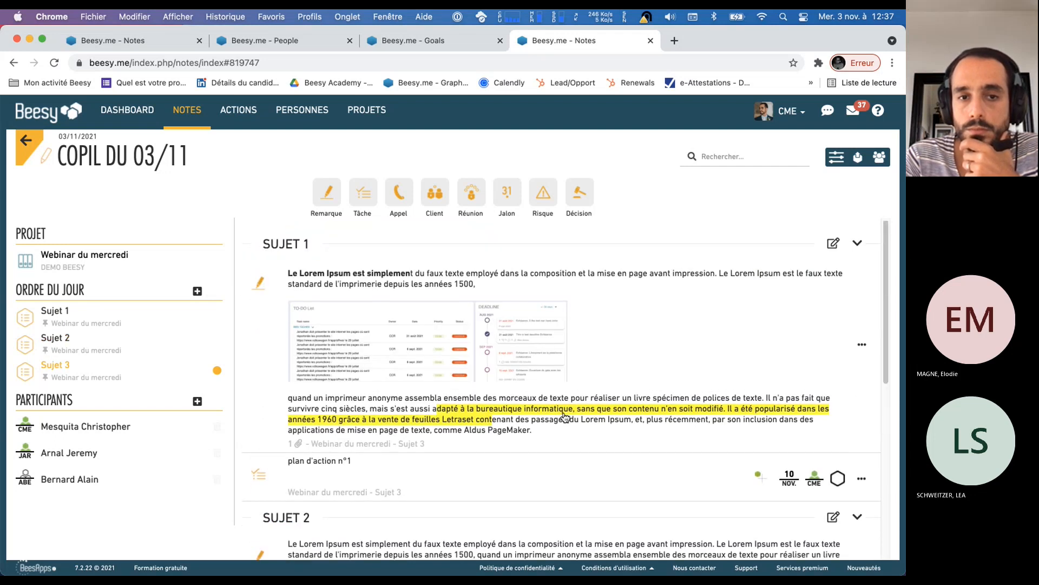
scroll(569, 414, down, 7)
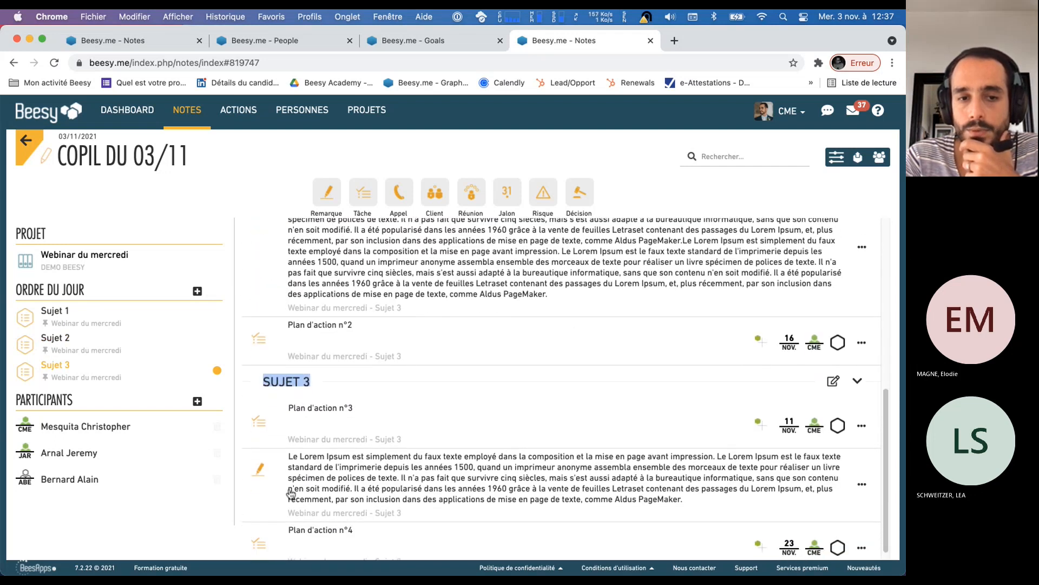
Move the remaining Lorem Ipsum remark above "Plan d'action n°3" under Sujet 3
drag(261, 471, 262, 432)
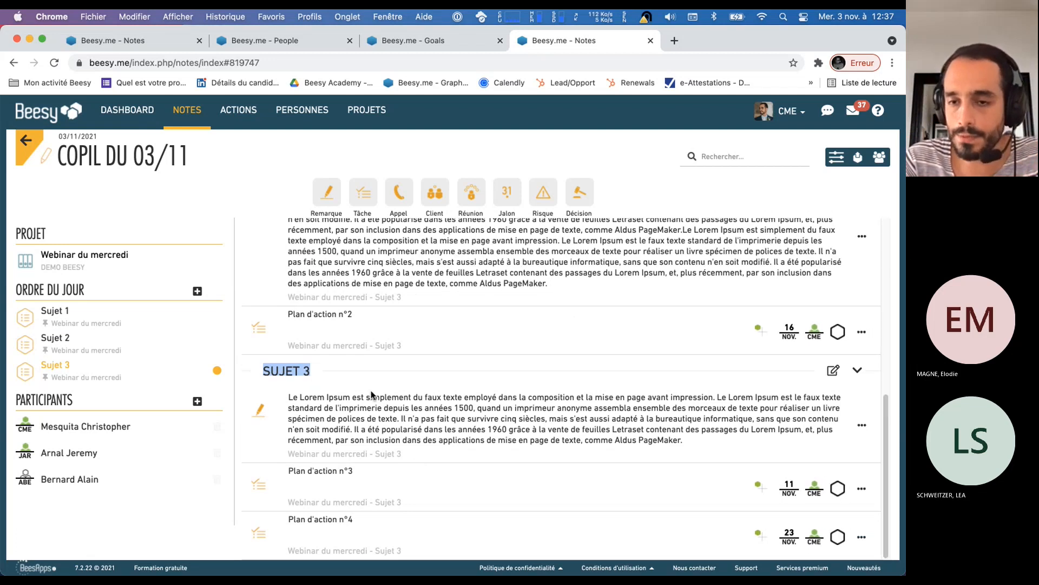
scroll(578, 441, up, 5)
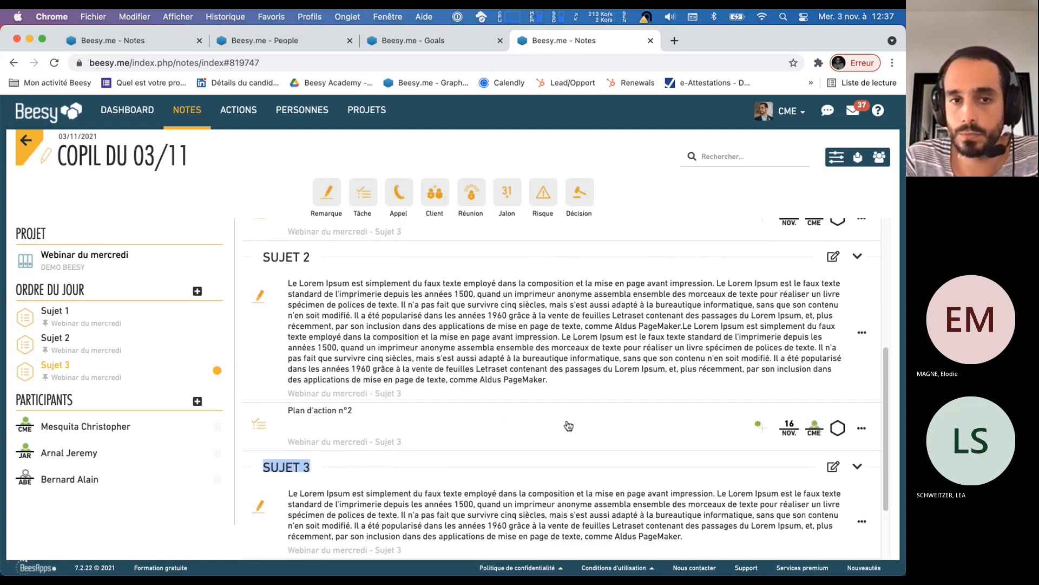
scroll(561, 413, up, 3)
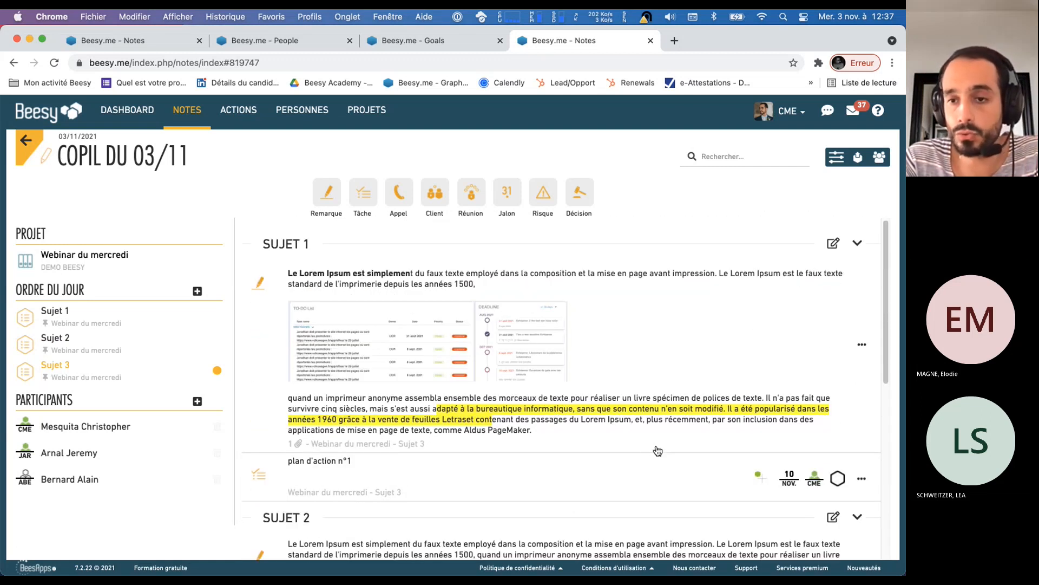
Review the tasks grouped under the three topics and view the owner choices for "Plan d'action n°2"
scroll(652, 448, down, 1)
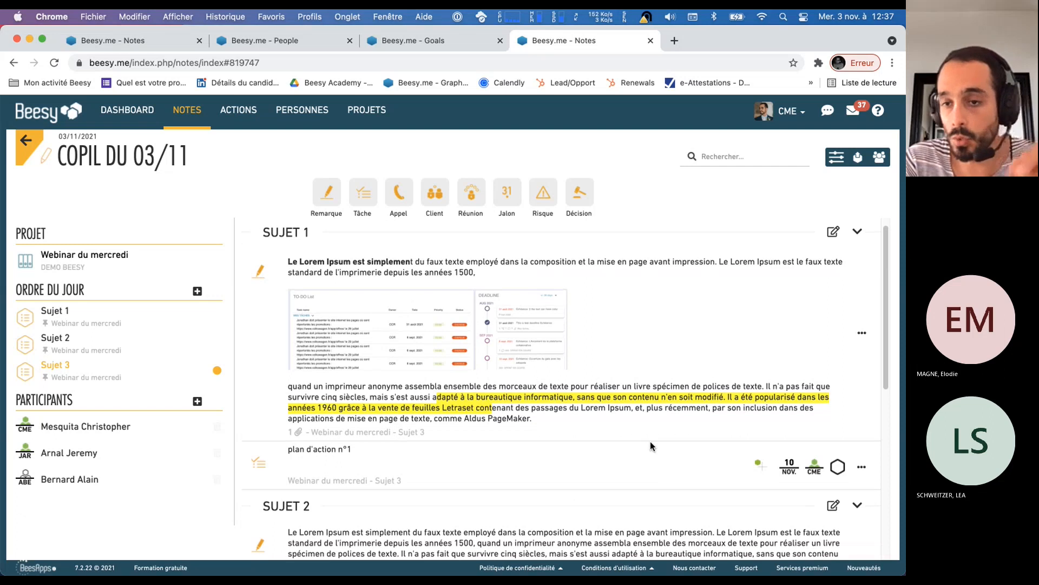
scroll(667, 422, down, 1)
scroll(667, 421, down, 10)
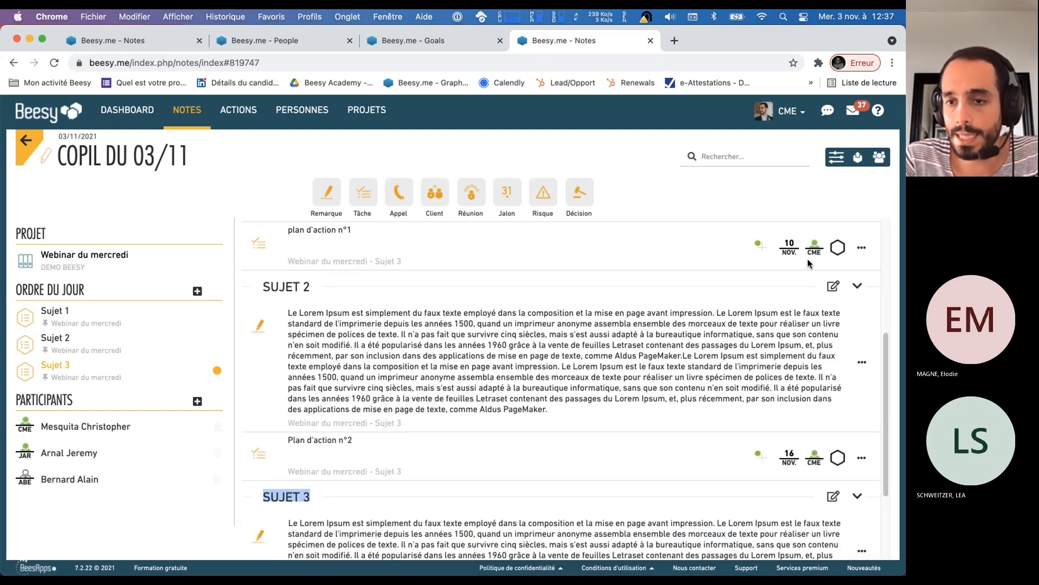
scroll(827, 364, down, 1)
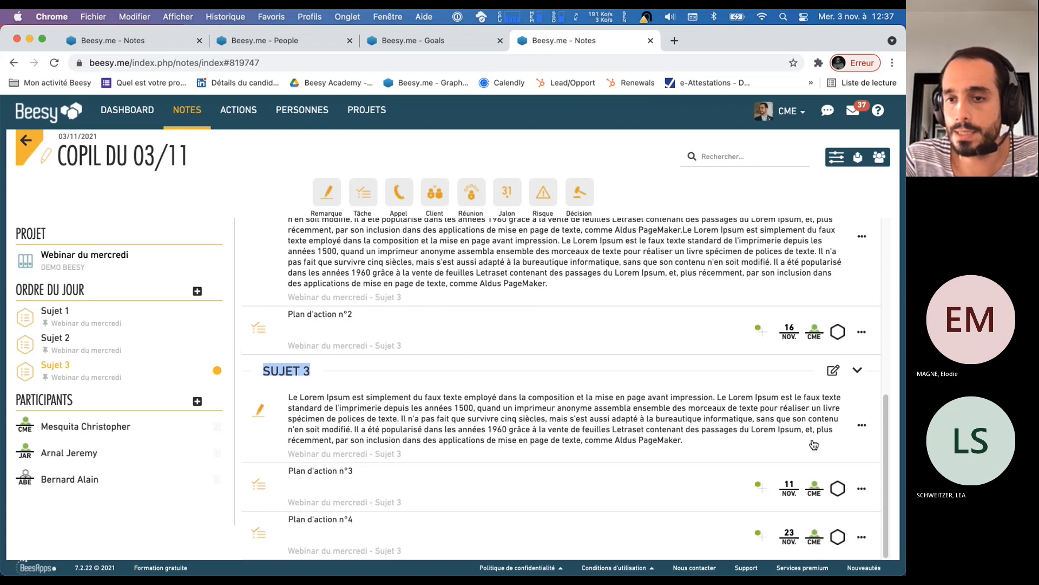
scroll(814, 325, up, 1)
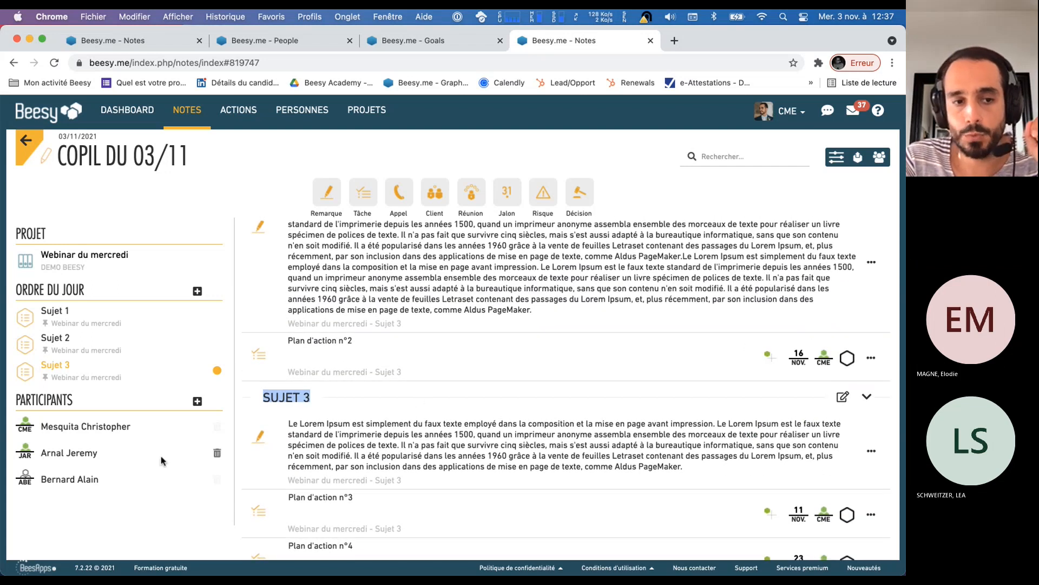
click(815, 357)
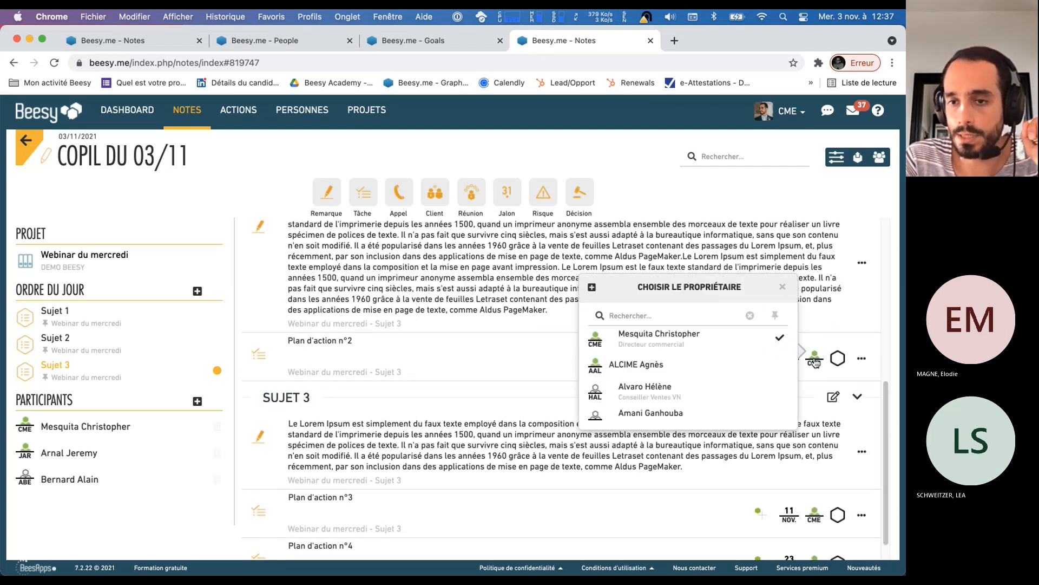
click(782, 287)
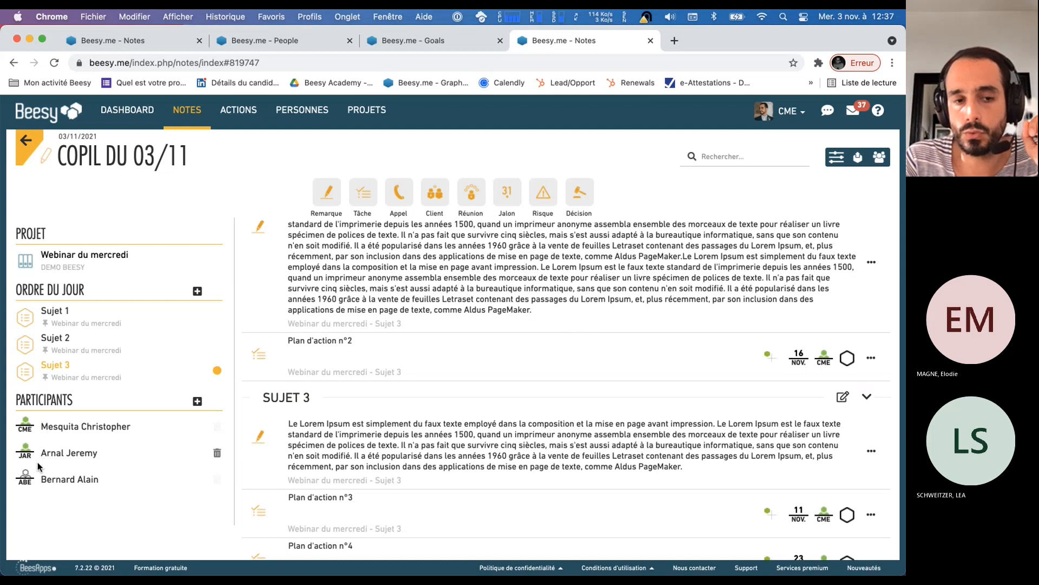
Assign "Plan d'action n°2" to the second listed participant, and "Plan d'action n°3" and "Plan d'action n°4" to the third
drag(81, 459, 814, 367)
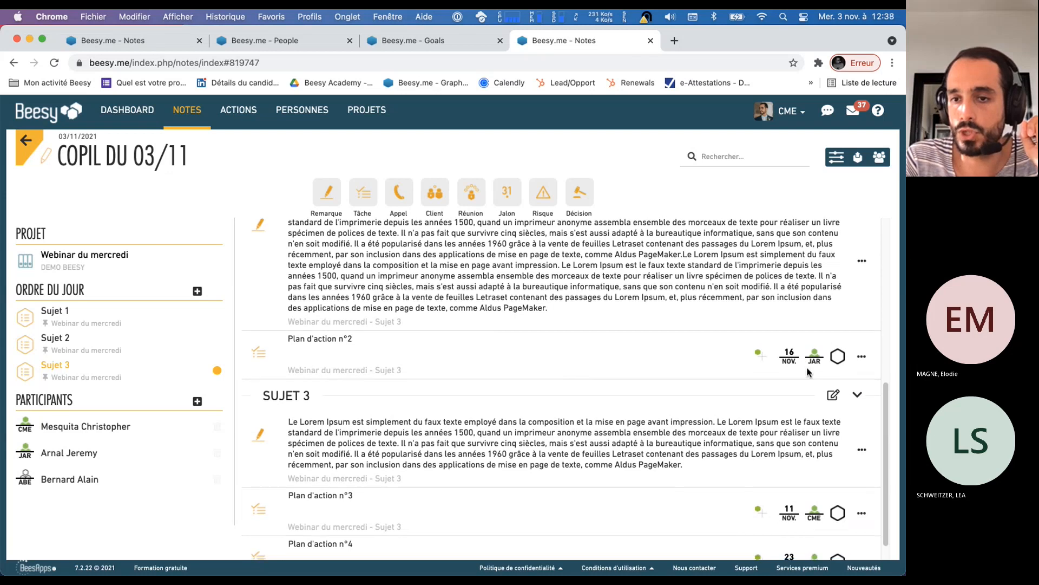
drag(77, 489, 823, 487)
drag(49, 484, 814, 539)
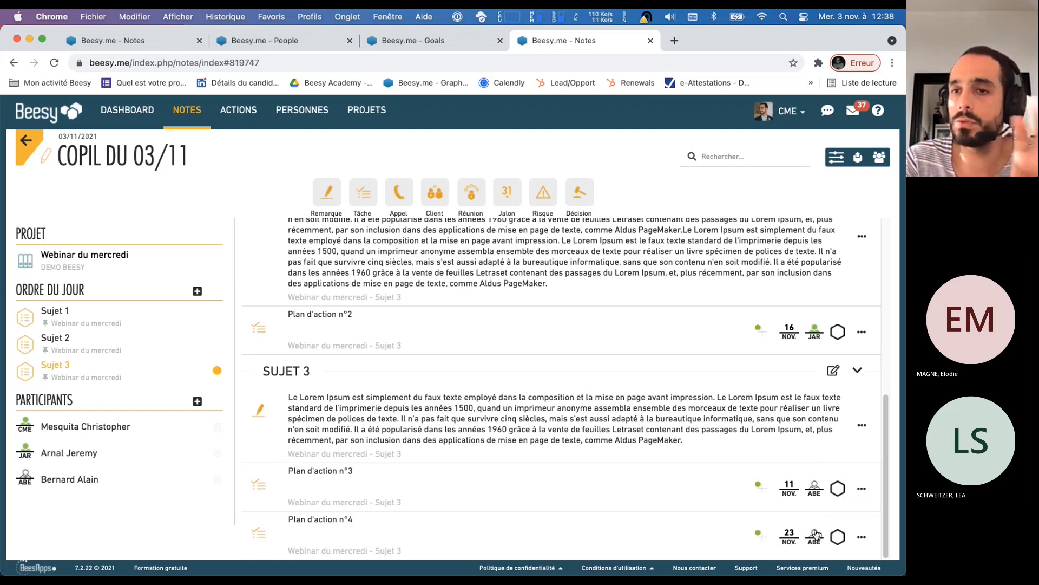
Split the paragraph of the Sujet 2 remark with a blank line after "années 1960"
scroll(361, 477, up, 3)
scroll(396, 461, up, 2)
click(433, 457)
click(509, 444)
key(Return)
key(Return)
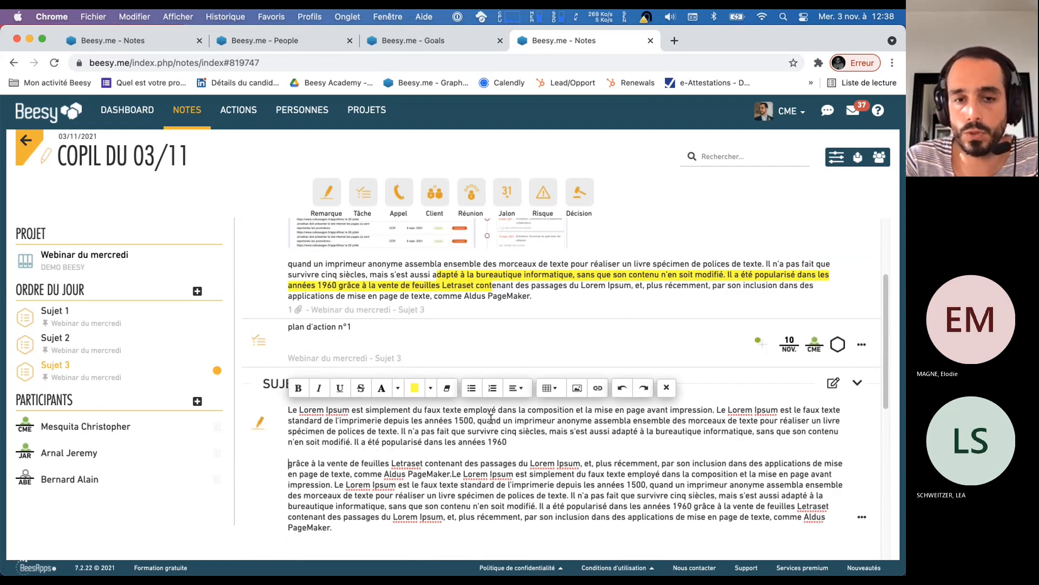
Strike through the words around "Le Lorem" that follow "Aldus PageMaker" in the Sujet 2 remark
drag(492, 475, 448, 474)
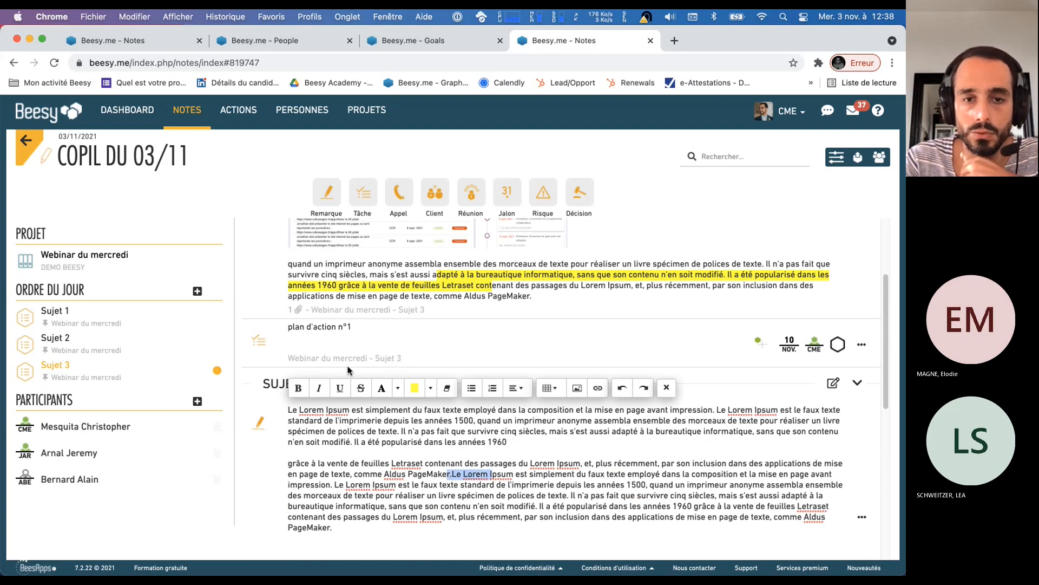
click(360, 387)
click(462, 507)
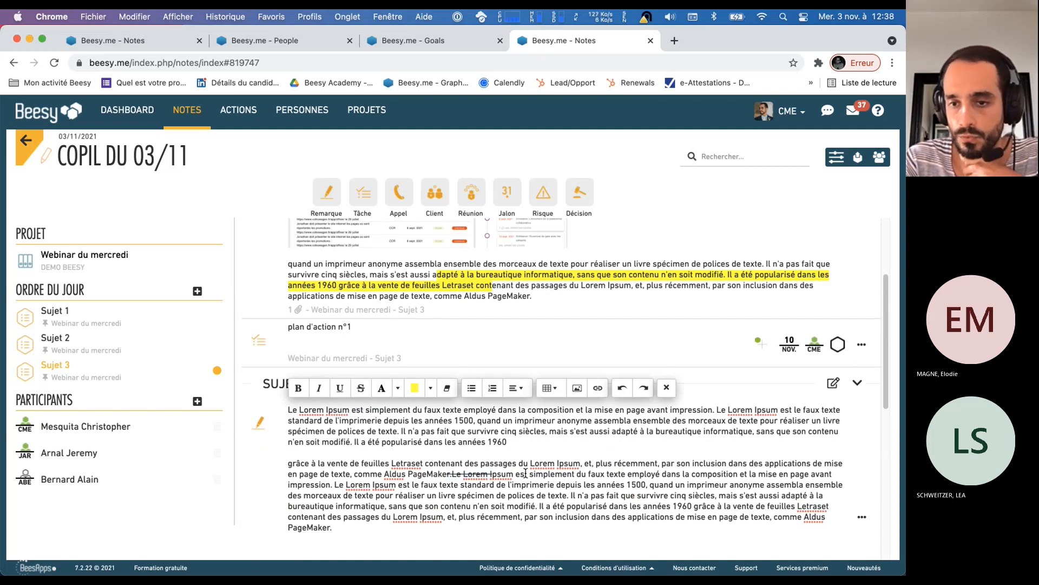
Leave the Sujet 2 remark and export the Copil du 03/11 note by mail
click(675, 406)
scroll(677, 404, up, 3)
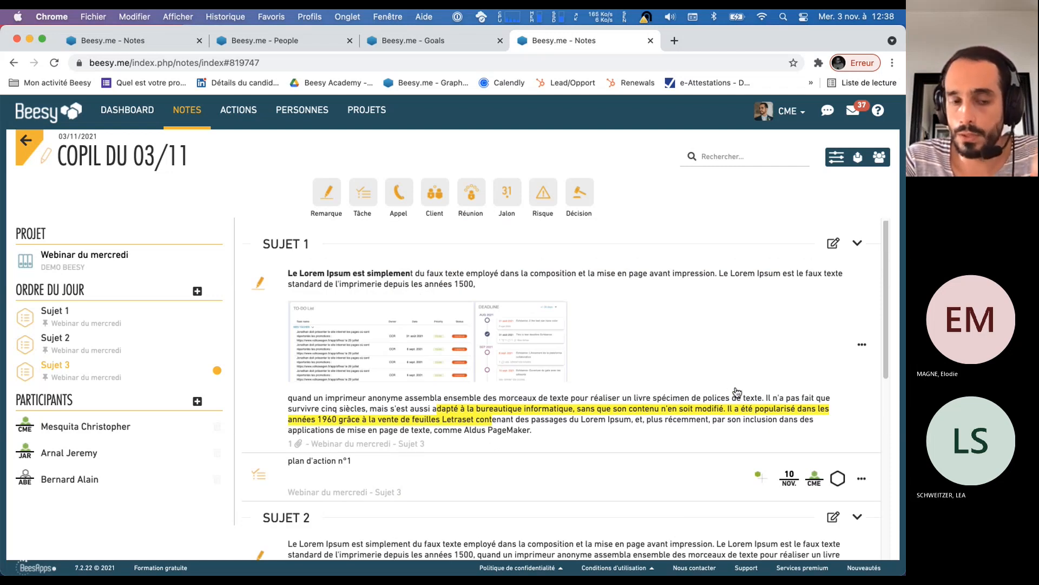
click(857, 158)
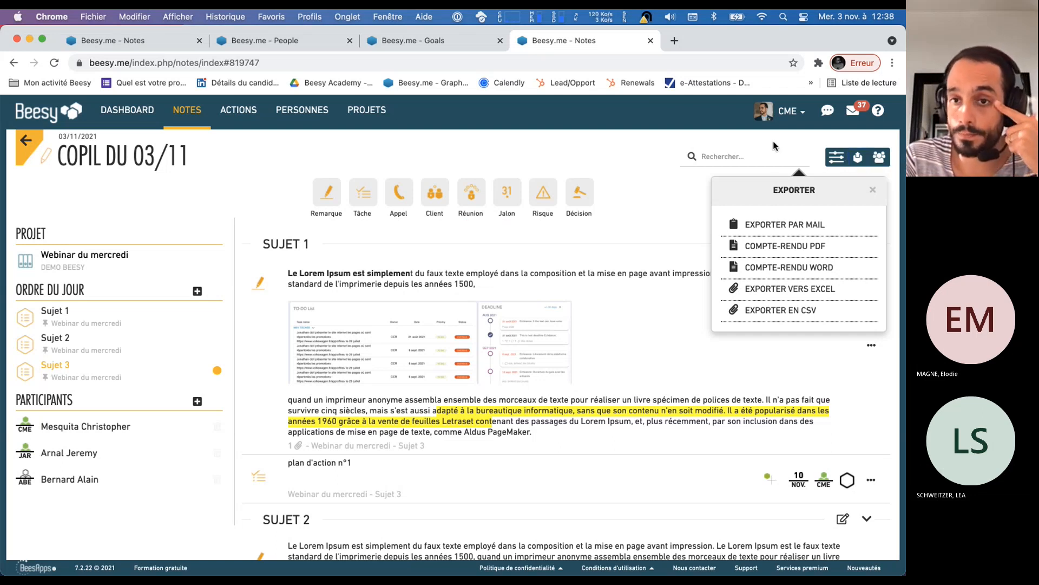
click(858, 157)
click(858, 158)
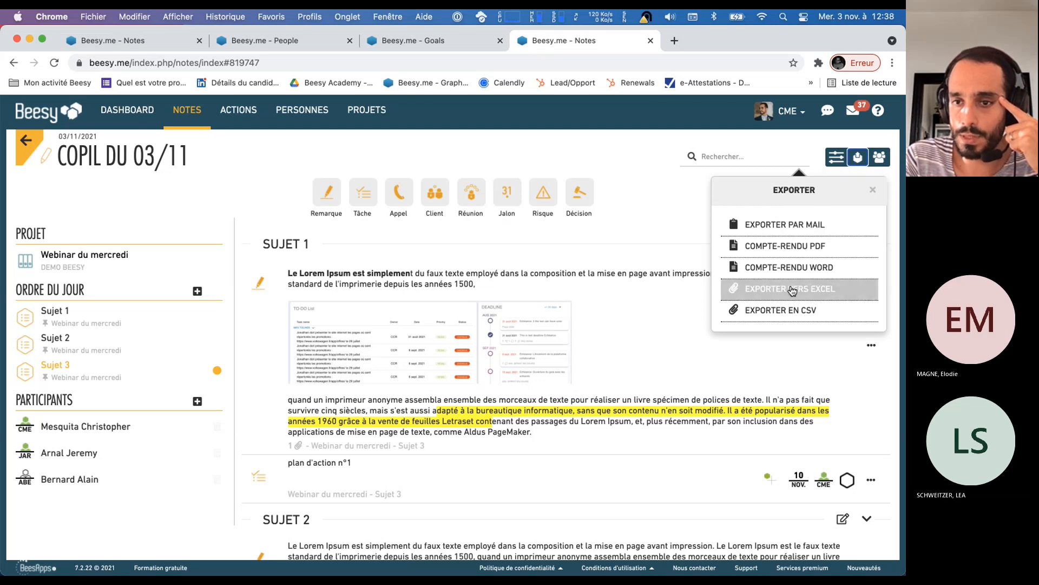
click(798, 230)
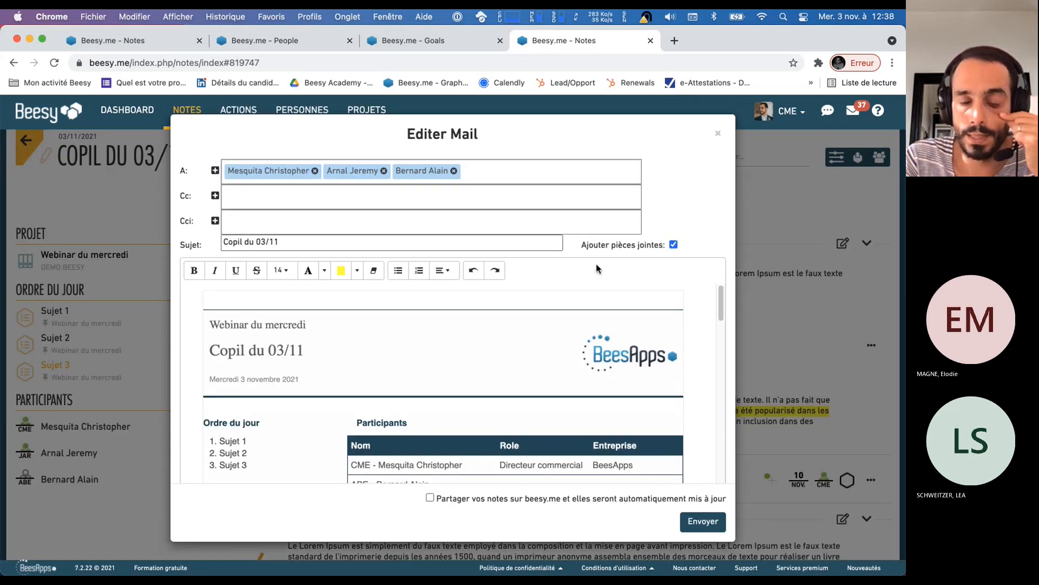
Add the introduction "Mettre un texte d'utrions oiefn sef", "sefs fsfs" and "soife soefn soefn soiefn sof" on three lines above the report in the mail
scroll(492, 337, down, 3)
scroll(493, 337, down, 10)
scroll(505, 338, up, 5)
scroll(506, 337, up, 10)
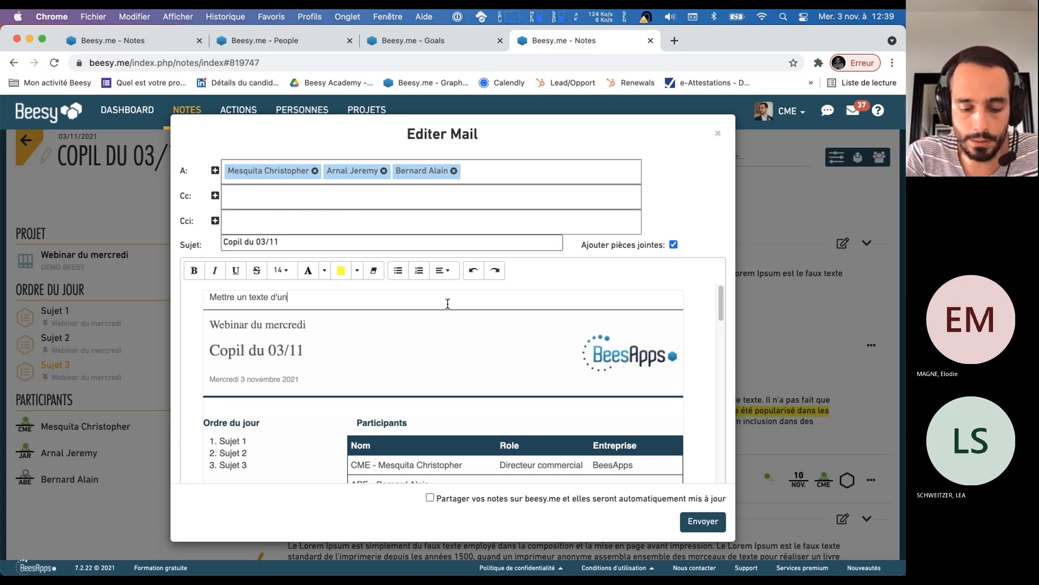
text(ns oiefn sef)
key(Return)
text(sefs fsfs)
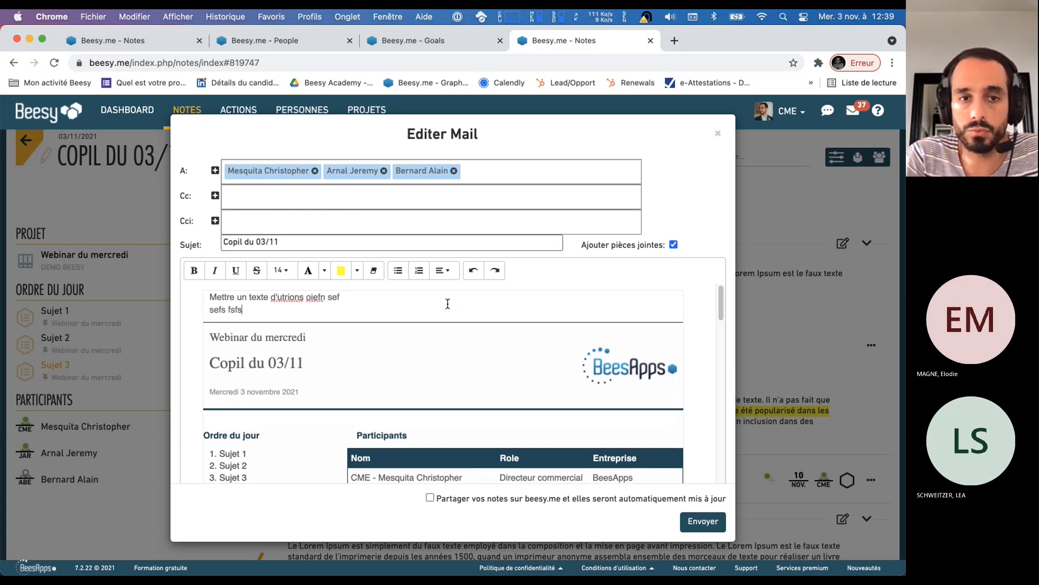
key(Return)
text(soife soefn soefn soiefn sof)
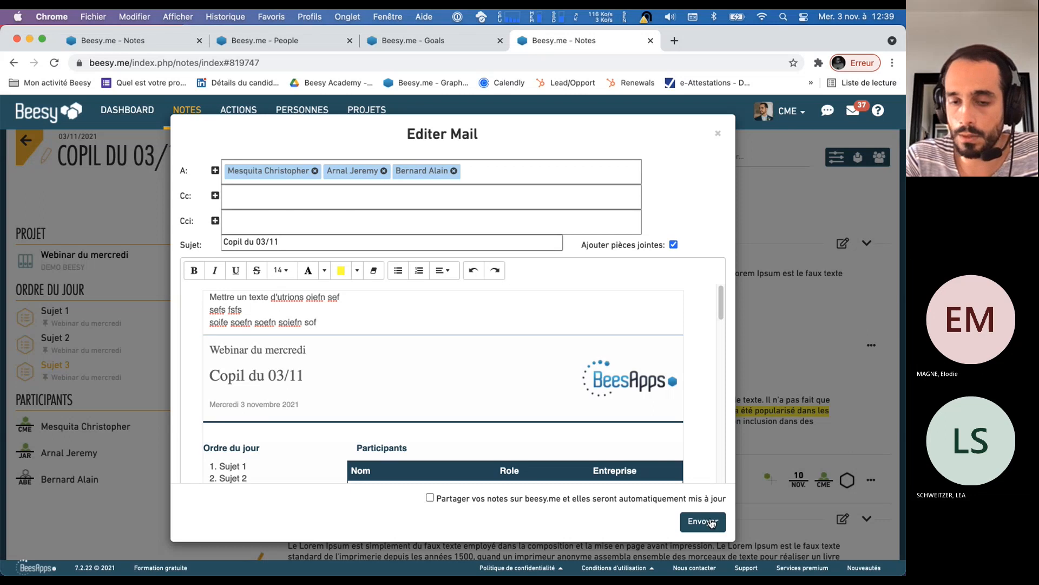
Review the mailed report down to its signature block, and remove the second participant from the recipients
click(622, 373)
scroll(619, 377, down, 15)
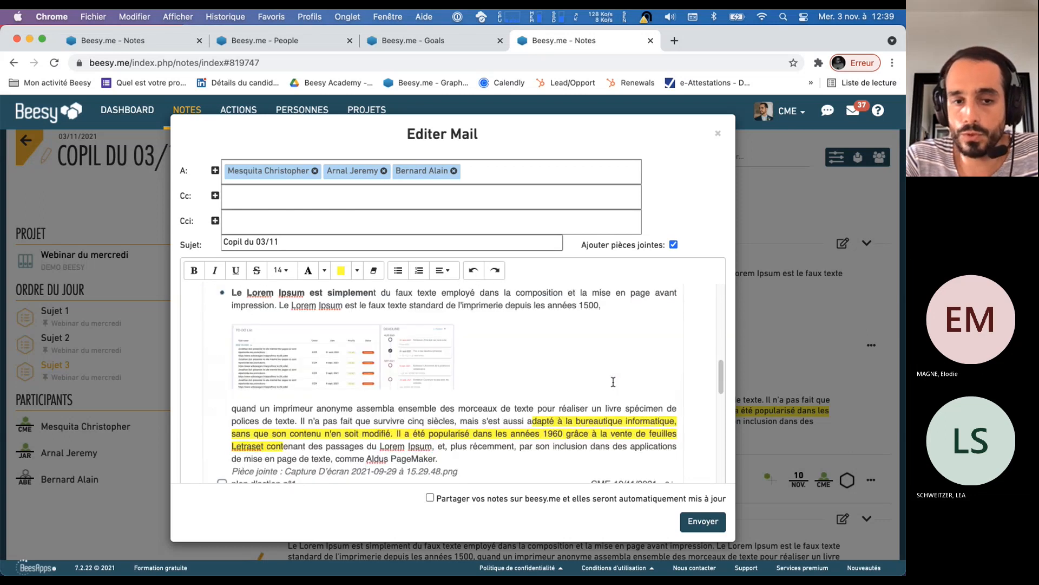
drag(257, 468, 208, 418)
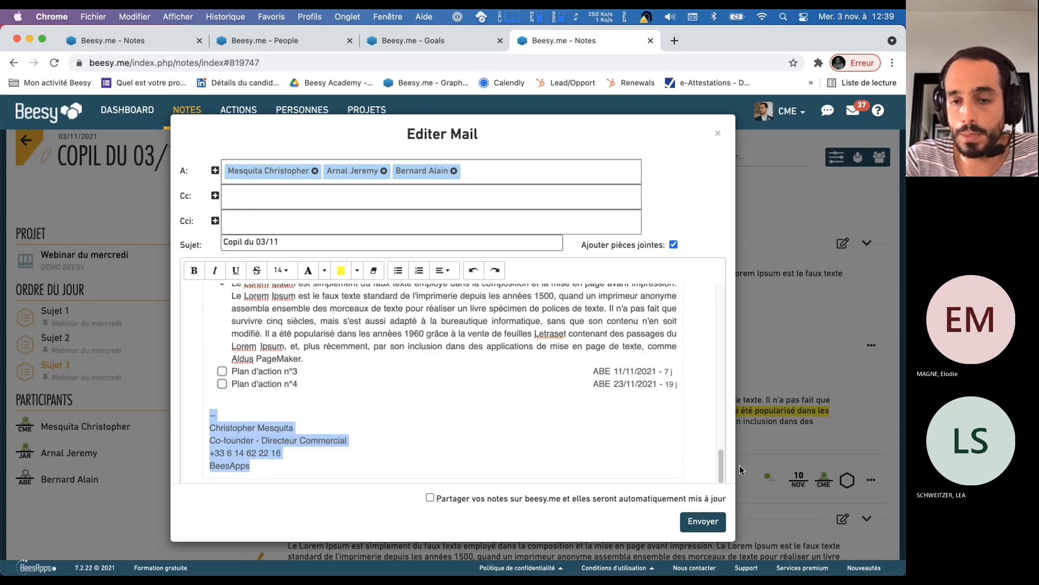
scroll(501, 424, up, 15)
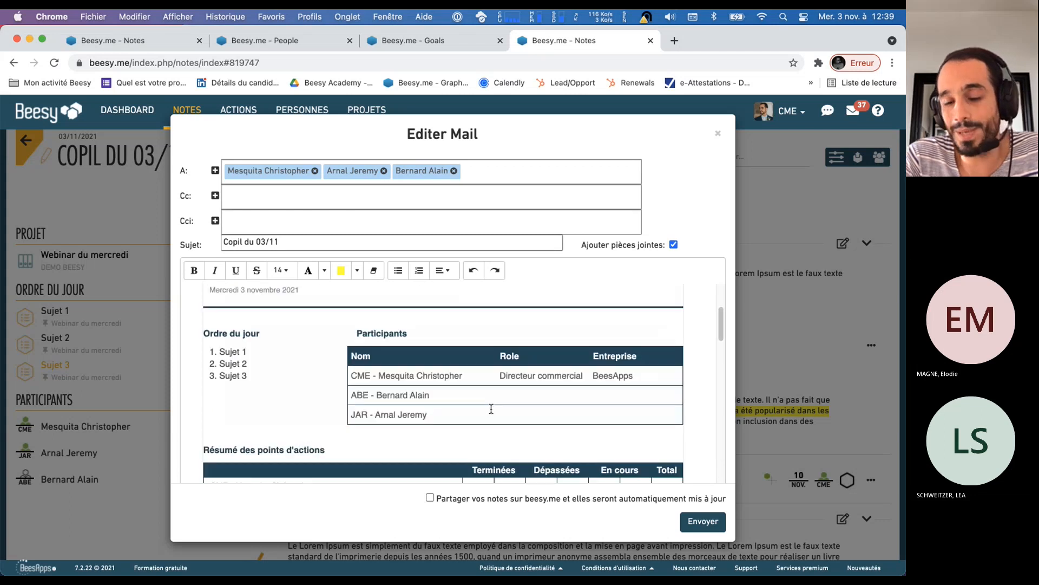
scroll(491, 409, up, 5)
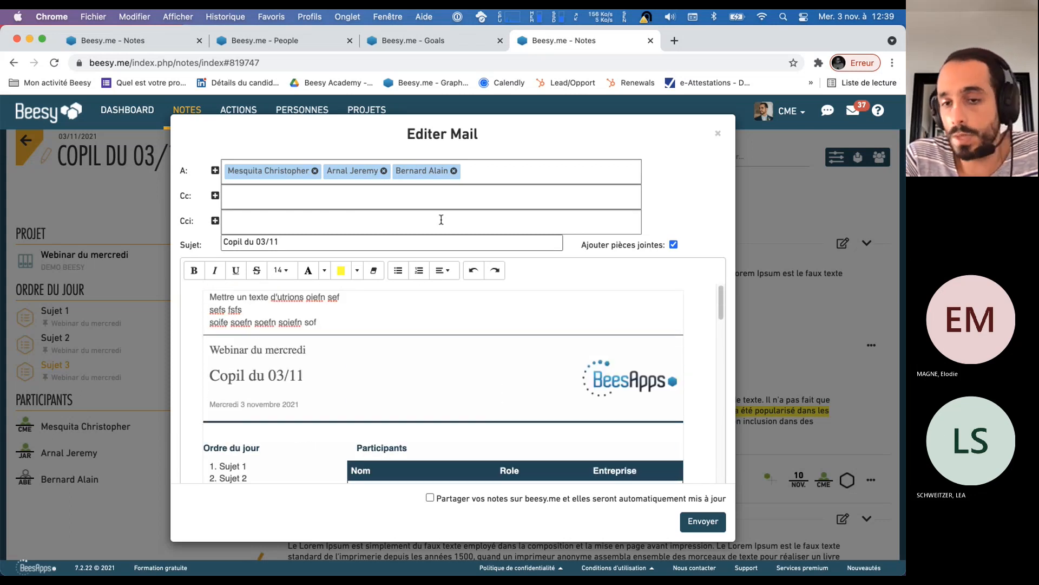
click(384, 171)
click(384, 171)
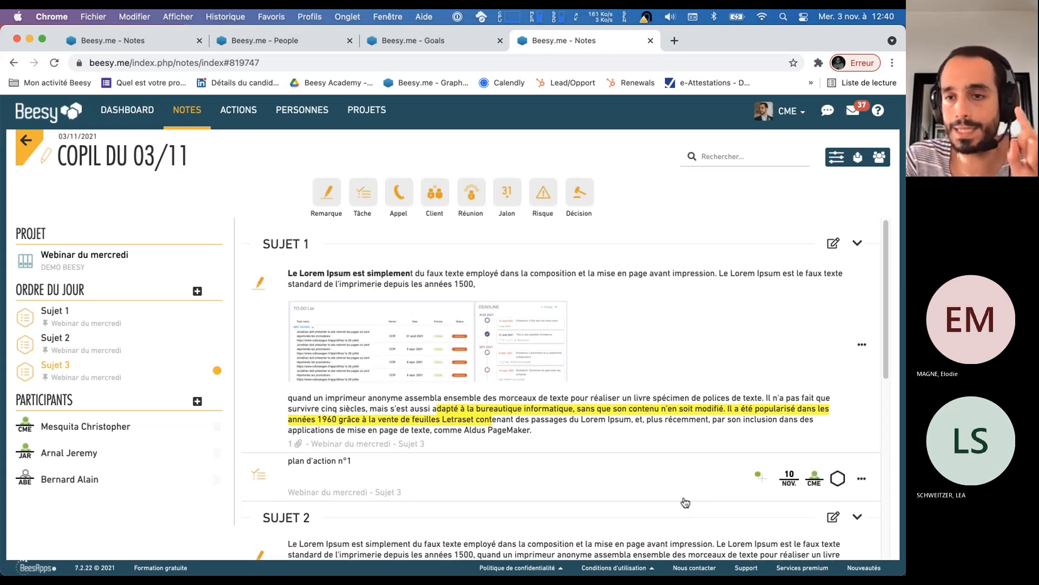
Look through the note's topics, and open the dashboard in a new browser tab
scroll(739, 475, down, 2)
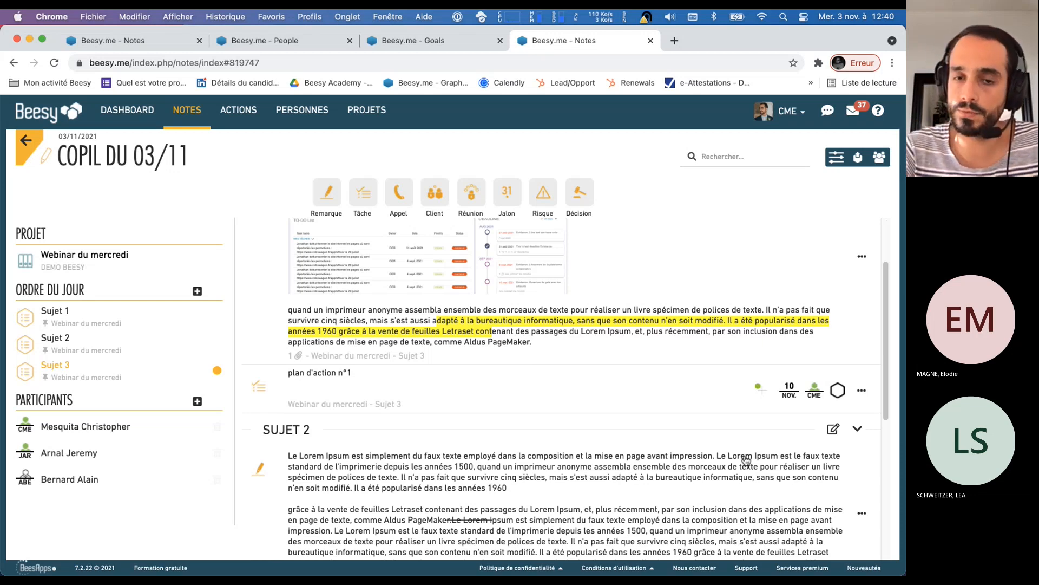
scroll(732, 419, down, 3)
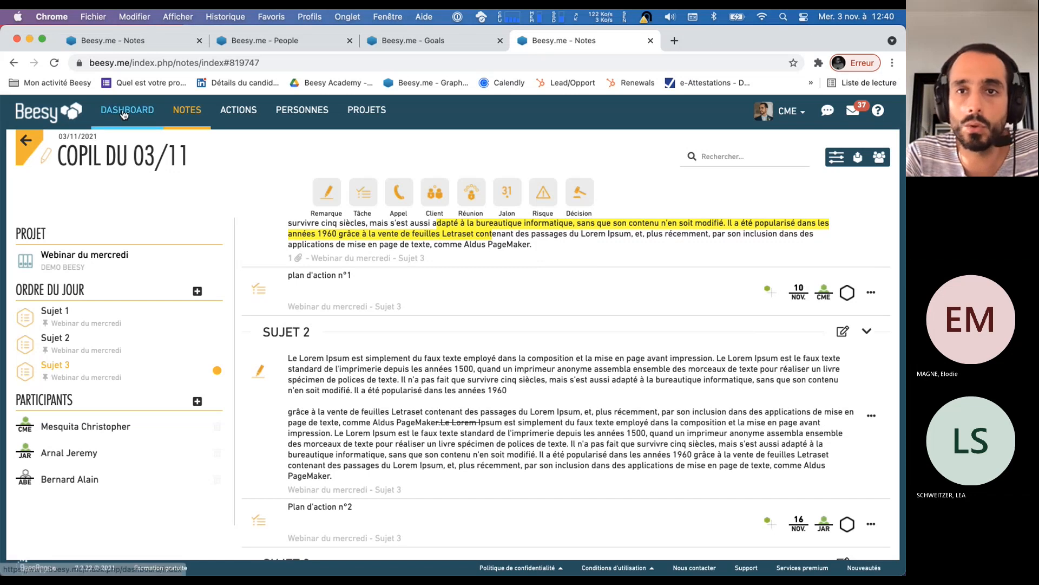
super+click(106, 109)
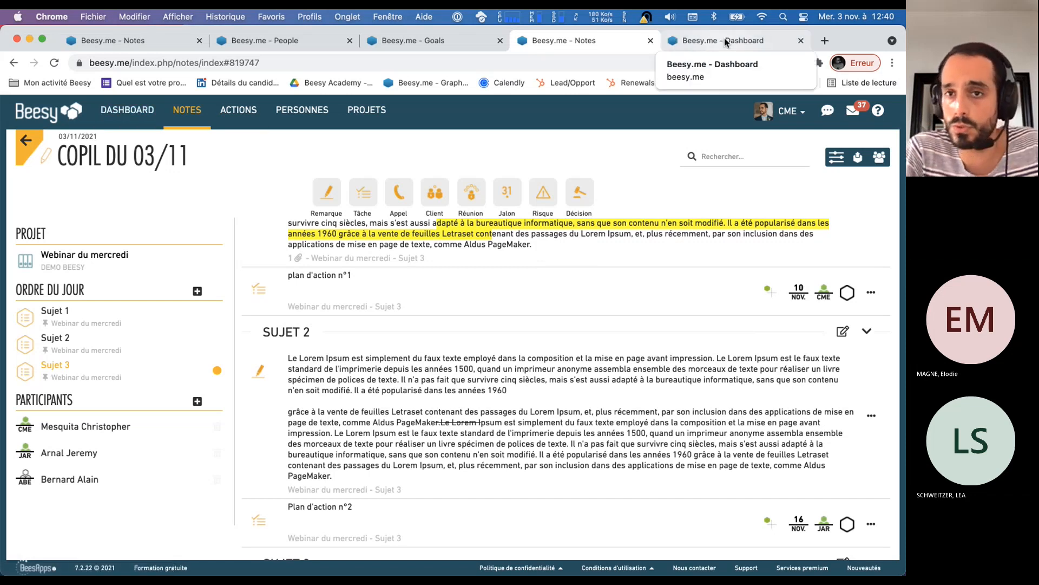
click(725, 38)
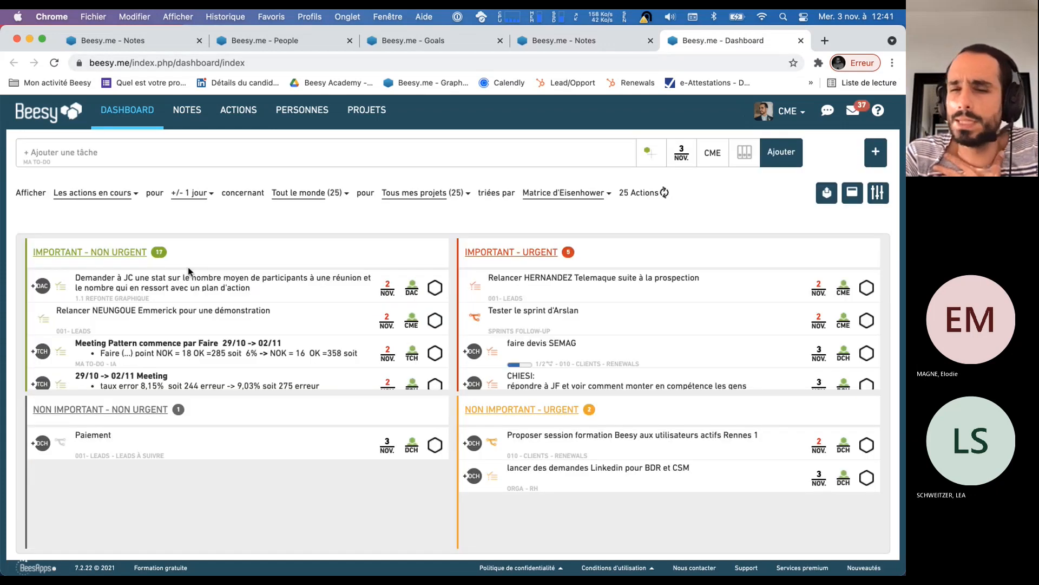
Filter the dashboard to the CME actions for "Les 7 prochains jours" and review the "Important - Non urgent" tasks
click(337, 195)
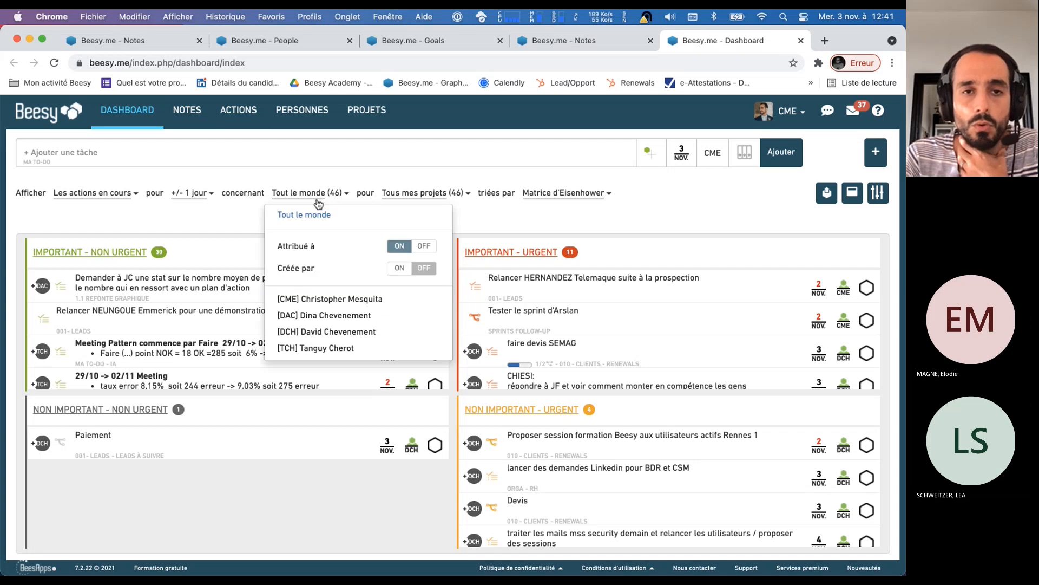
click(326, 299)
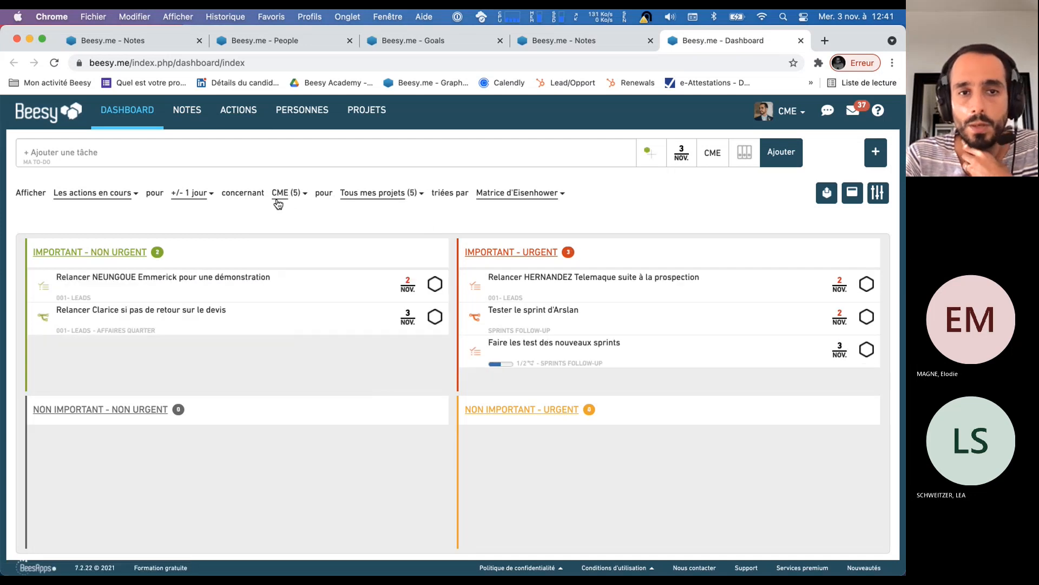
click(193, 204)
click(227, 247)
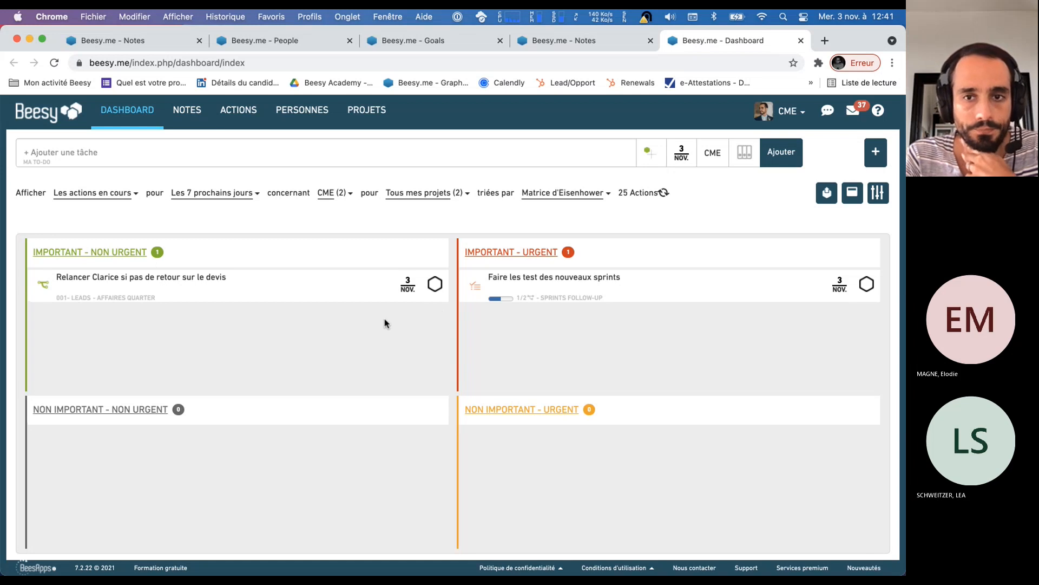
scroll(82, 344, down, 1)
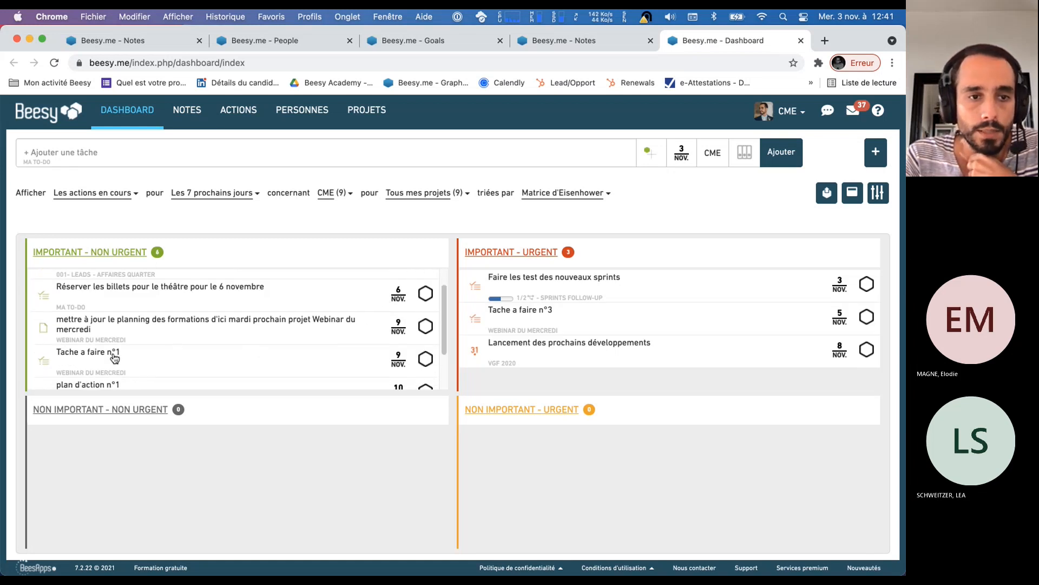
scroll(106, 352, down, 2)
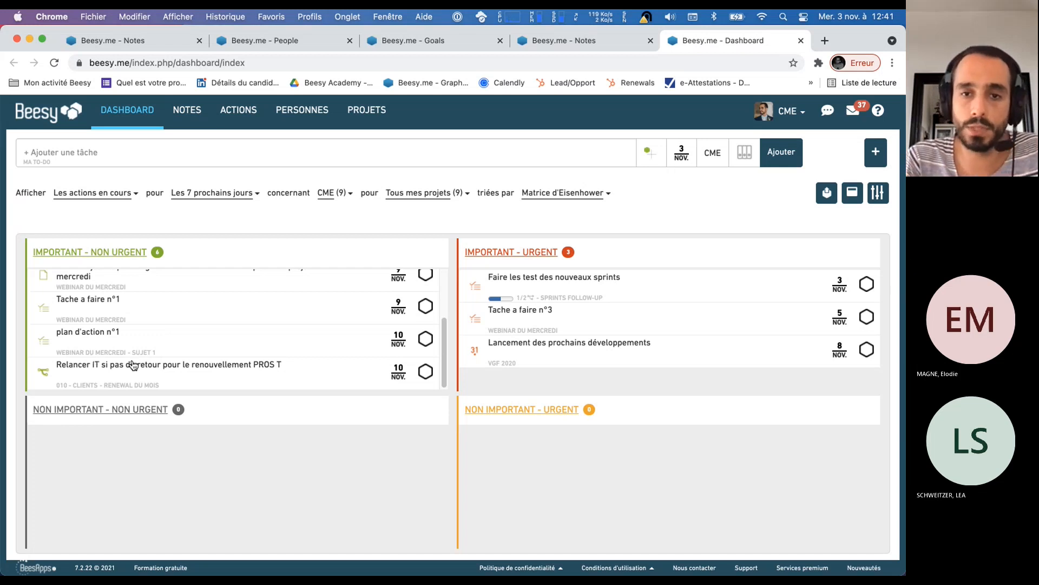
Switch to Safari, open beesy.me and sign in to the second participant's account with its saved e-mail and password
key(super+Tab)
click(515, 306)
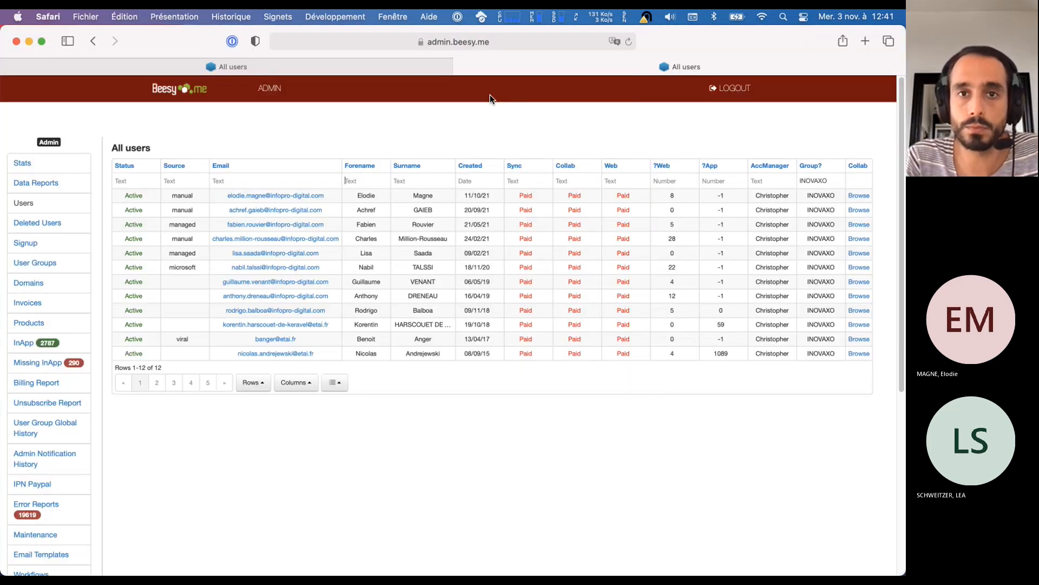
click(480, 42)
text(beess)
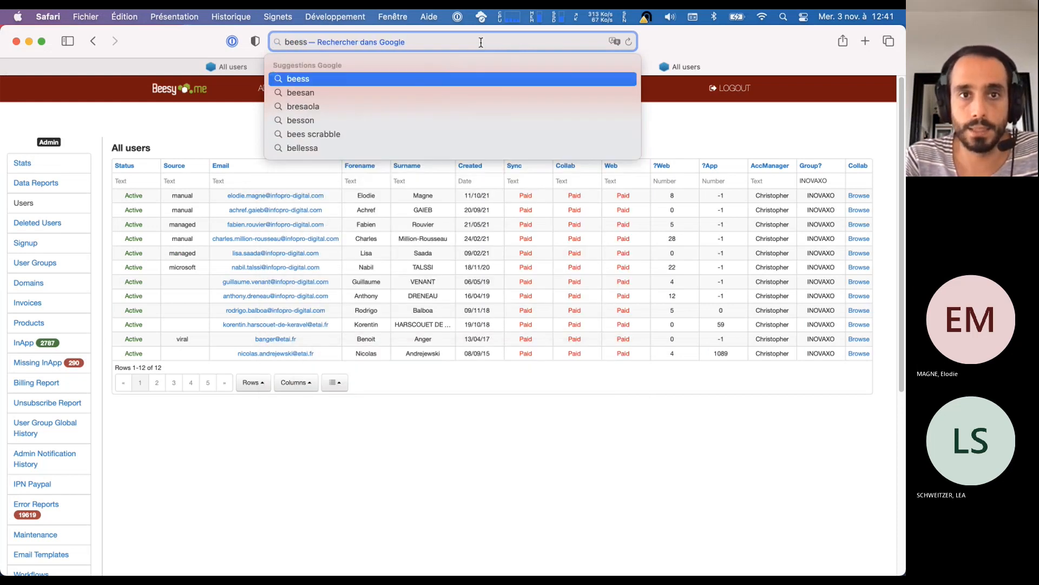
key(BackSpace)
key(Return)
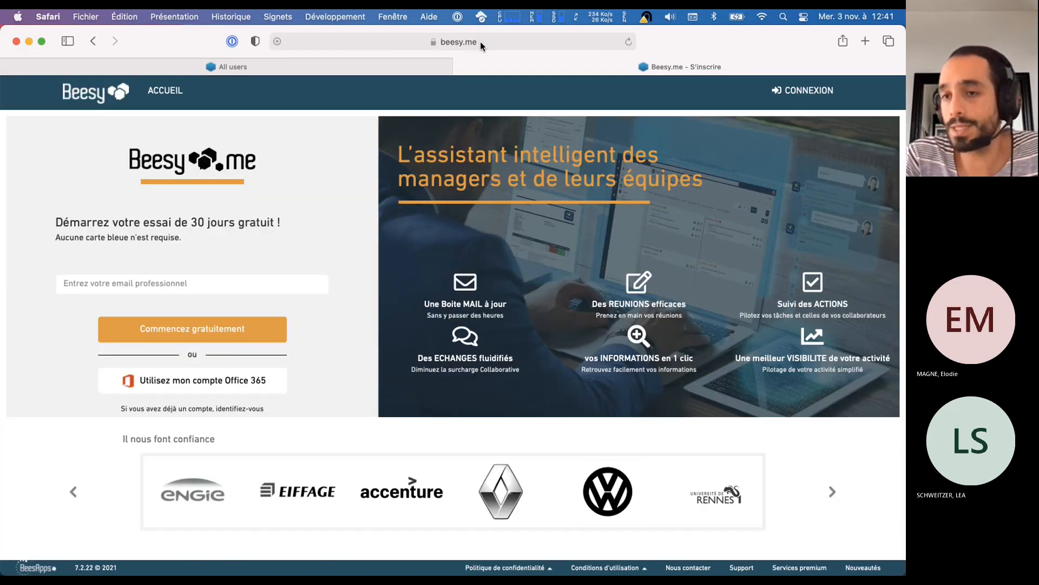
click(807, 98)
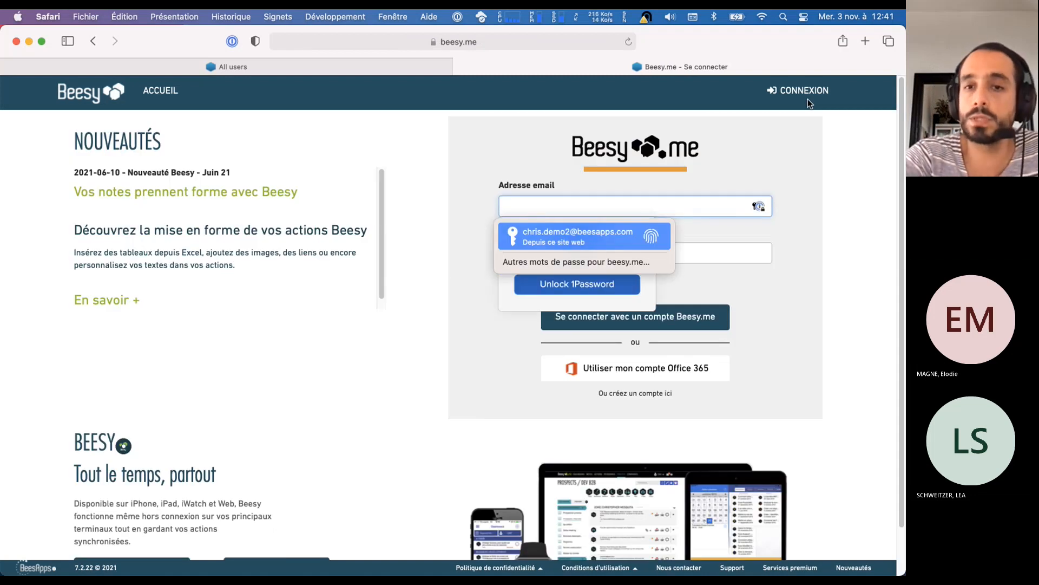
key(Return)
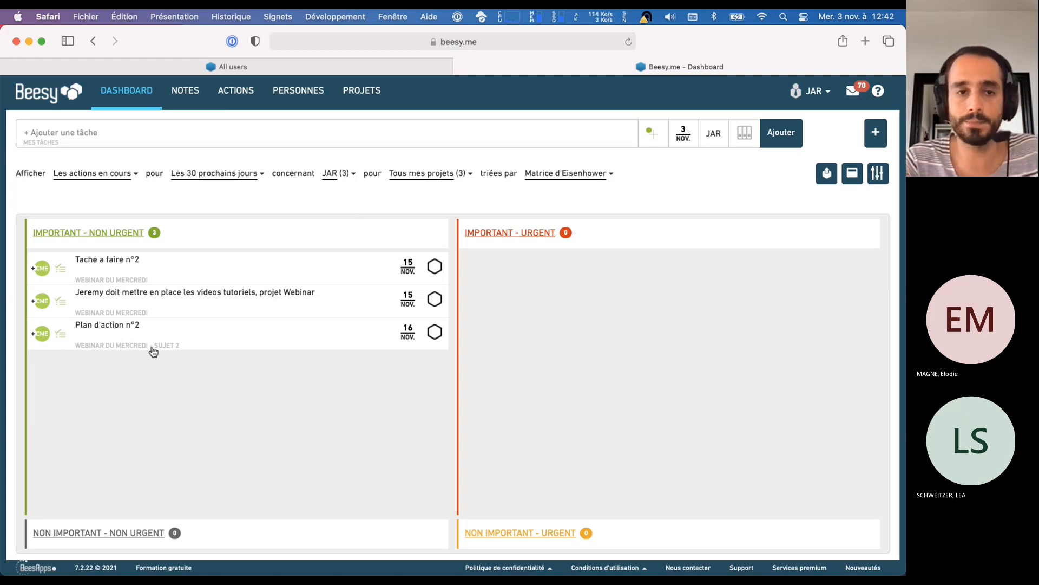
Open the notes in a new tab and review the shared "Copil du 03/11" note from the second participant's account
super+click(185, 90)
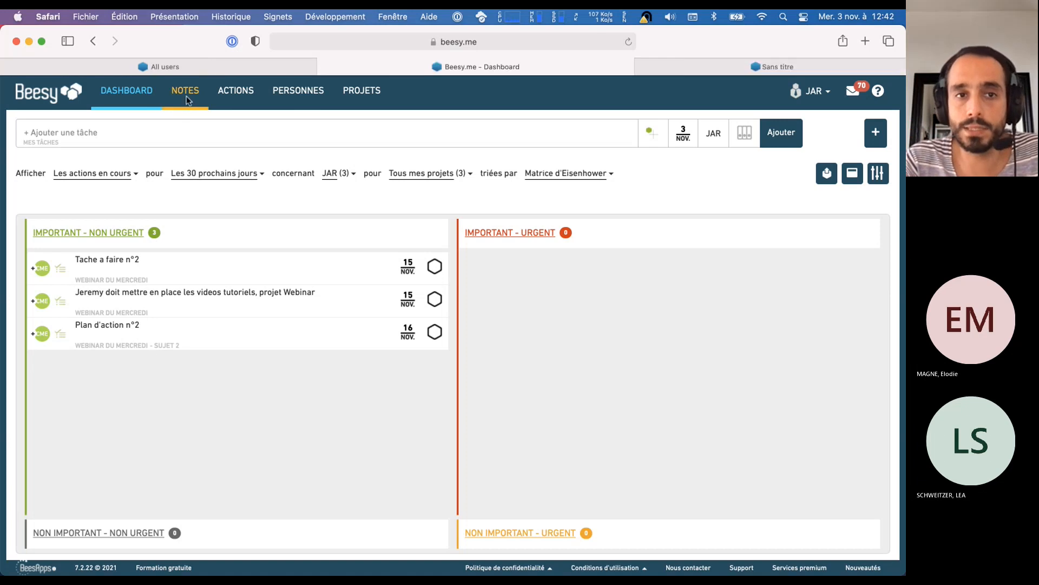
click(701, 66)
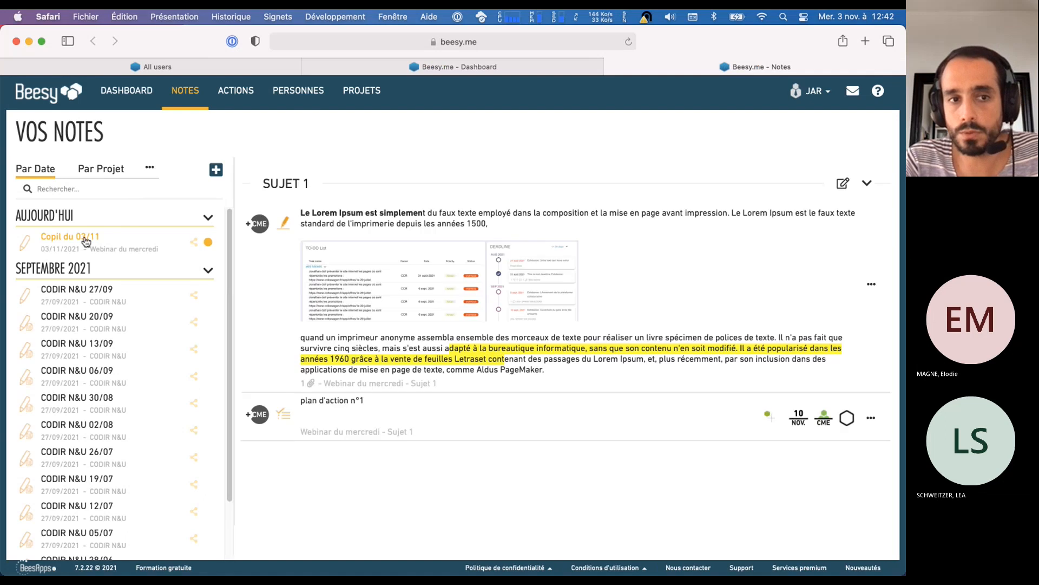
click(85, 236)
scroll(594, 328, down, 10)
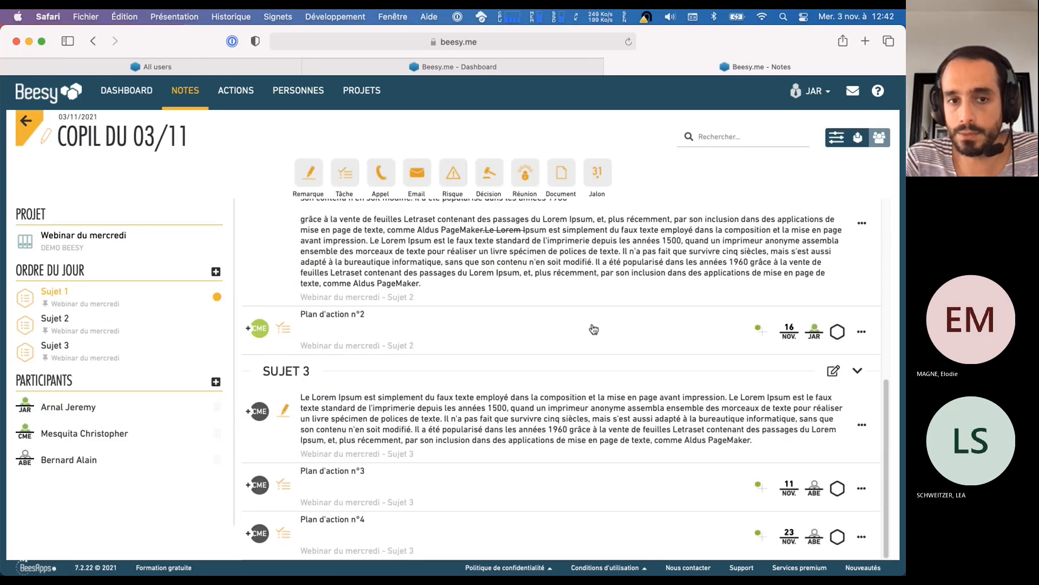
scroll(594, 328, up, 10)
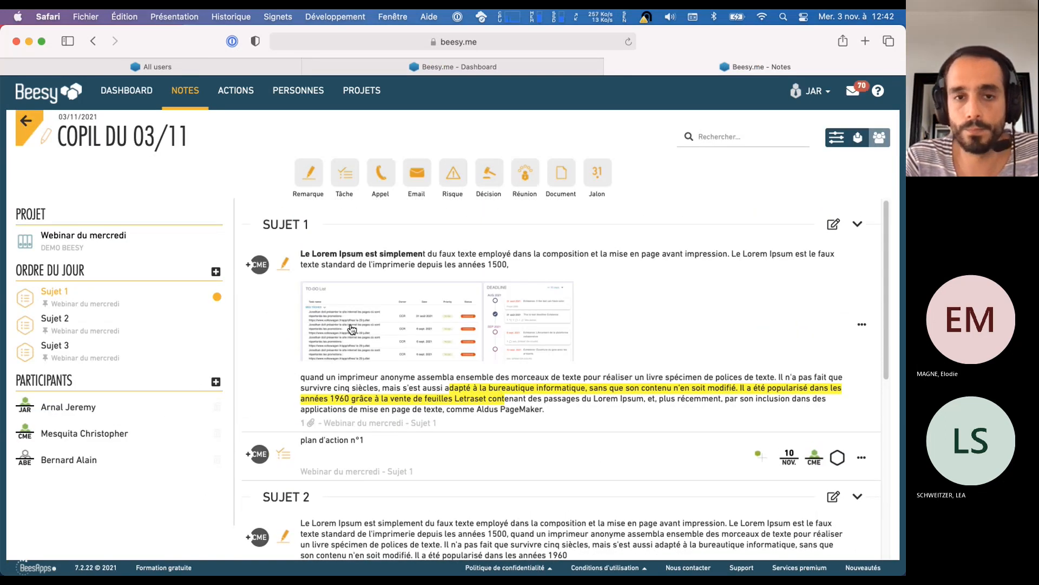
Switch back to Chrome, open the Personnes page in a new tab and close the old People tab
key(super+Tab)
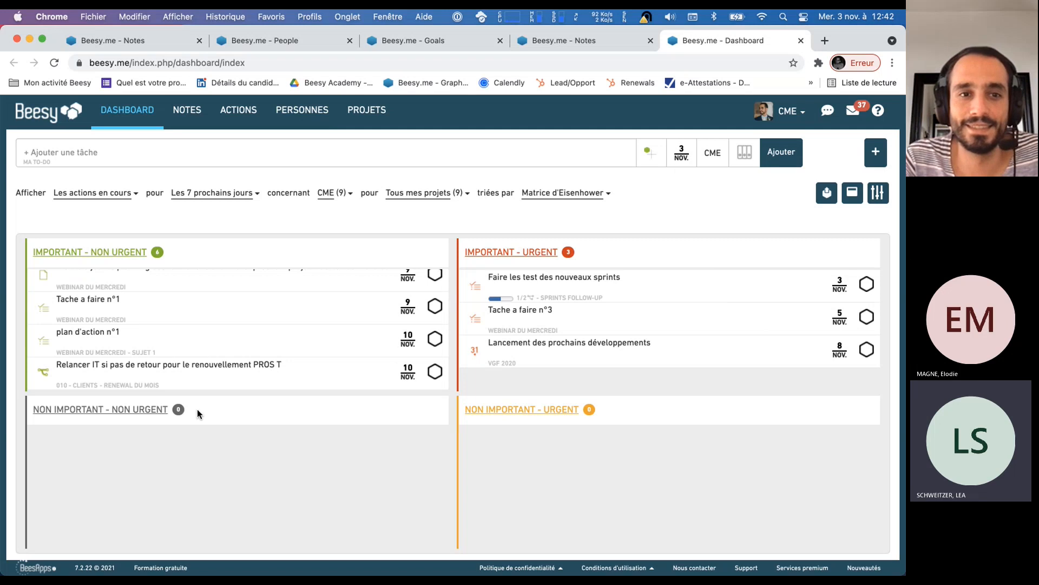
click(766, 526)
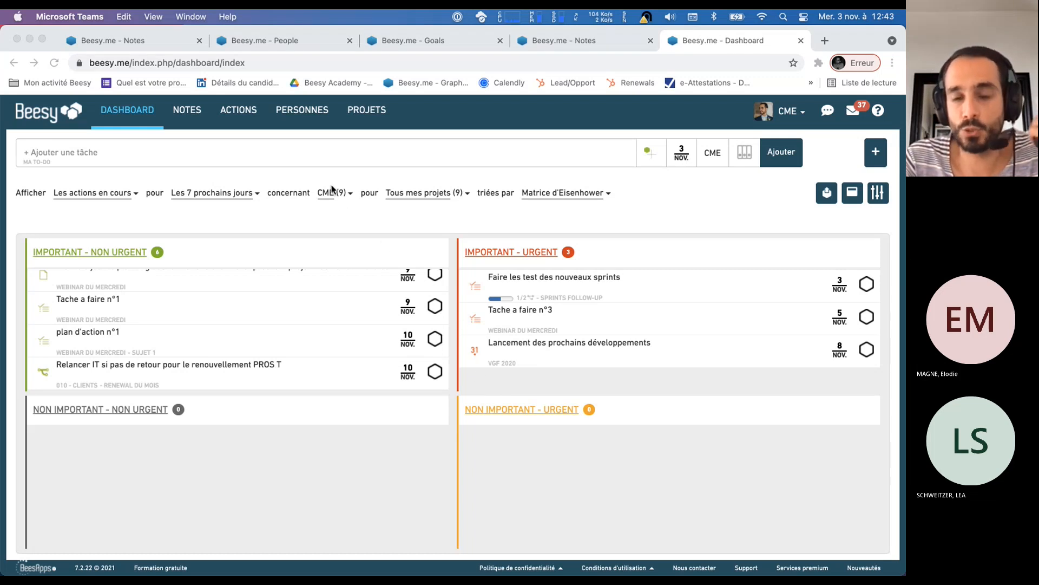
right_click(299, 115)
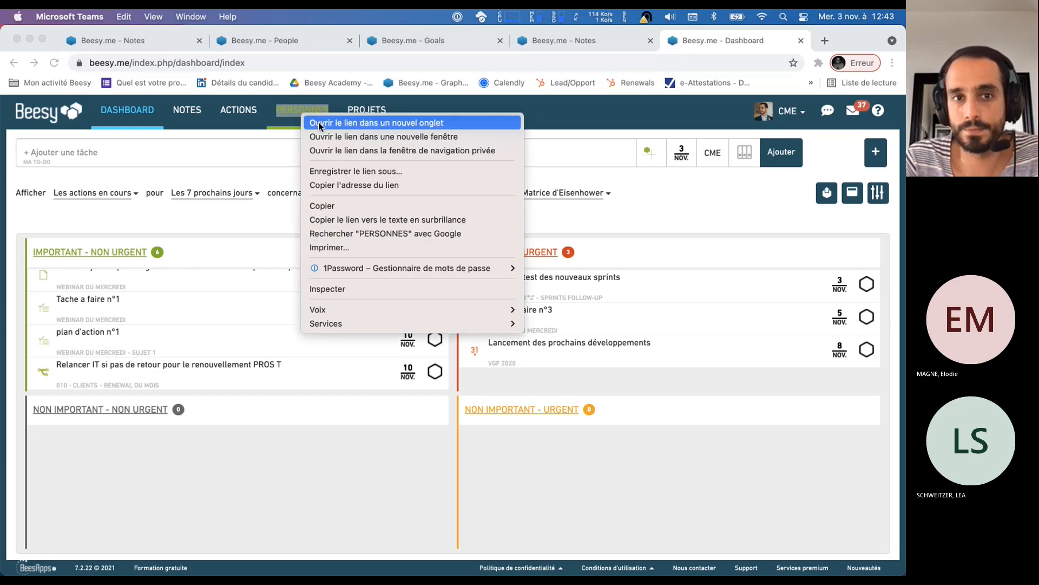
click(319, 124)
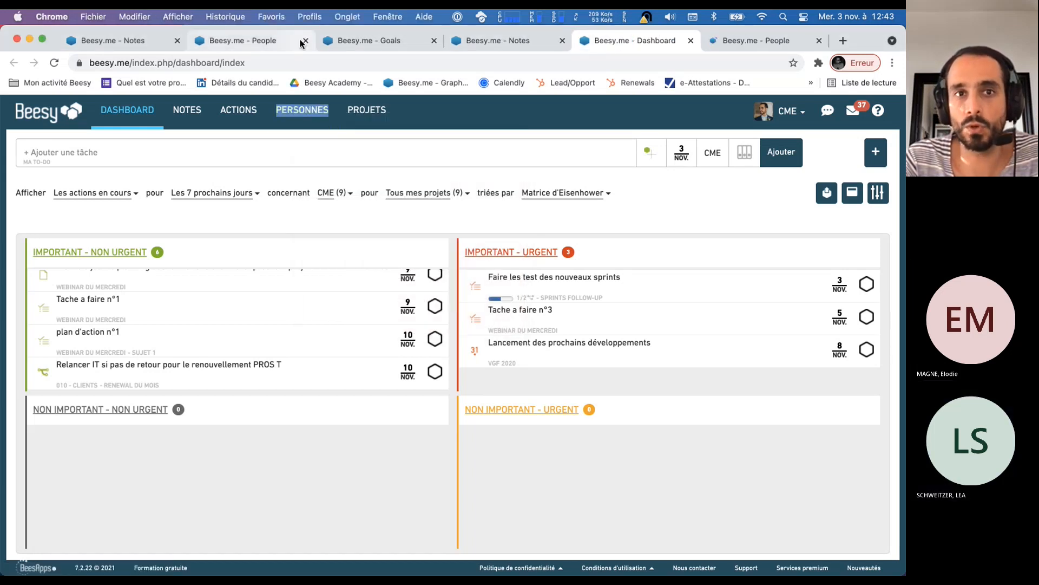
click(301, 43)
click(305, 41)
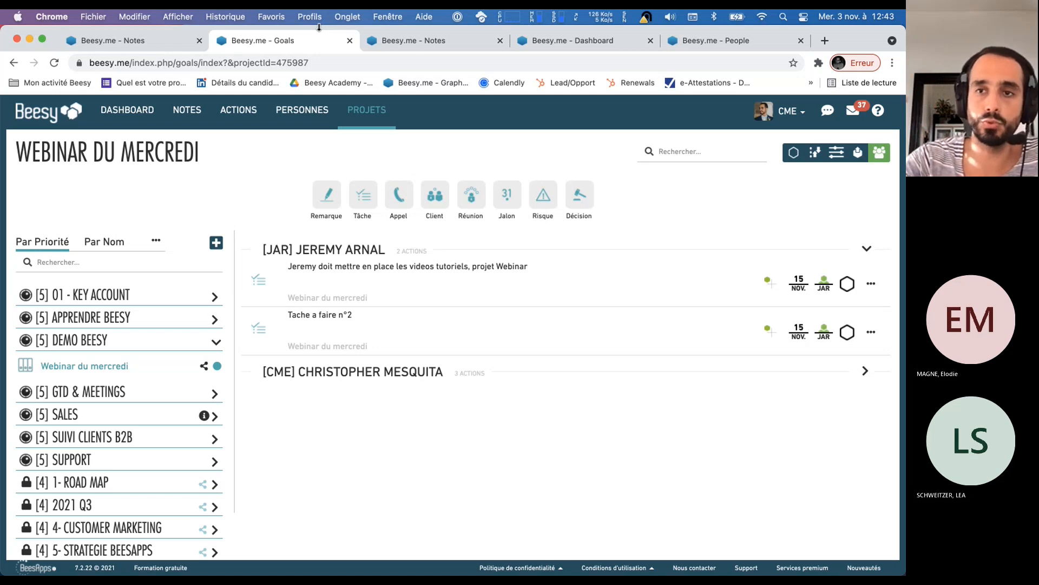
Open the ABE participant's actions on the people page and mark "Plan d'action n°3" as completed
click(711, 43)
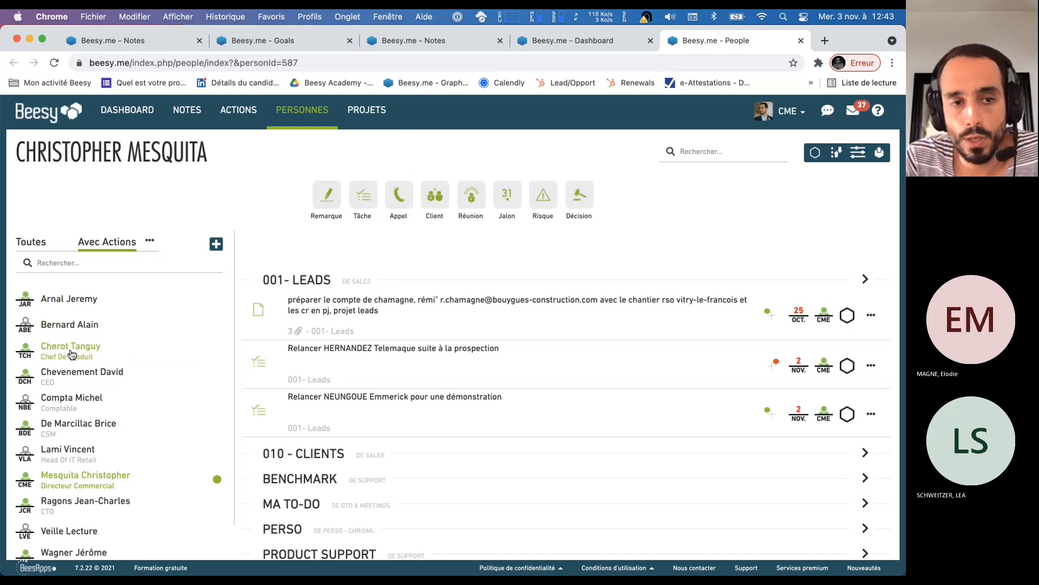
click(97, 327)
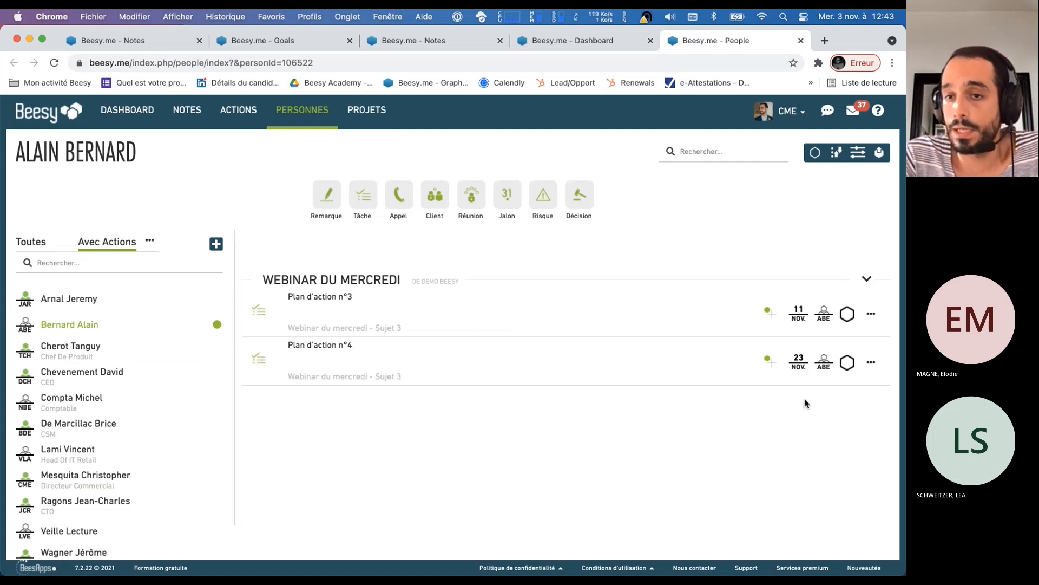
click(849, 317)
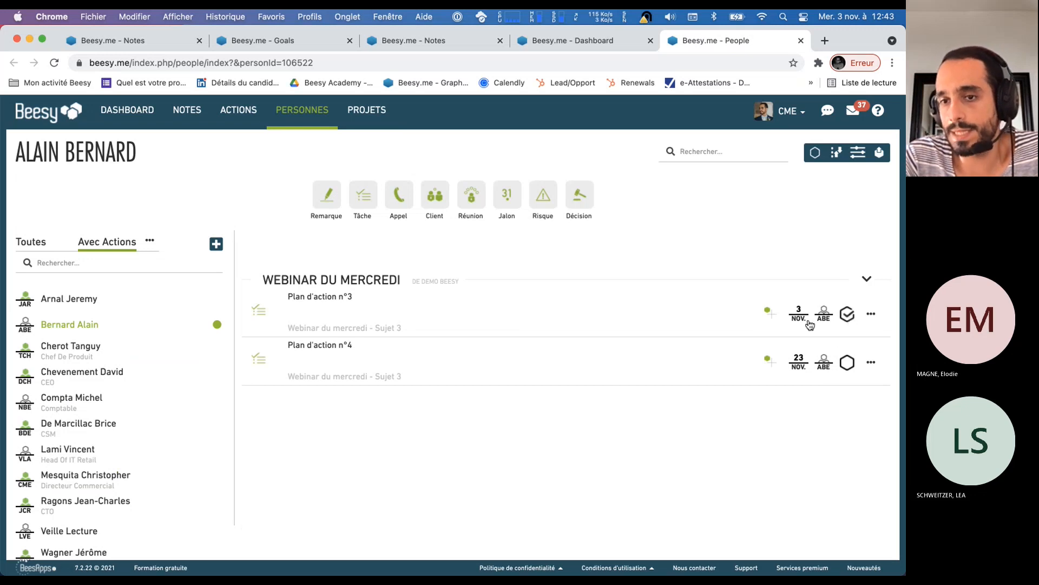
Preview the mail export of the ABE participant's action plan, review its contents and close it without sending
click(880, 156)
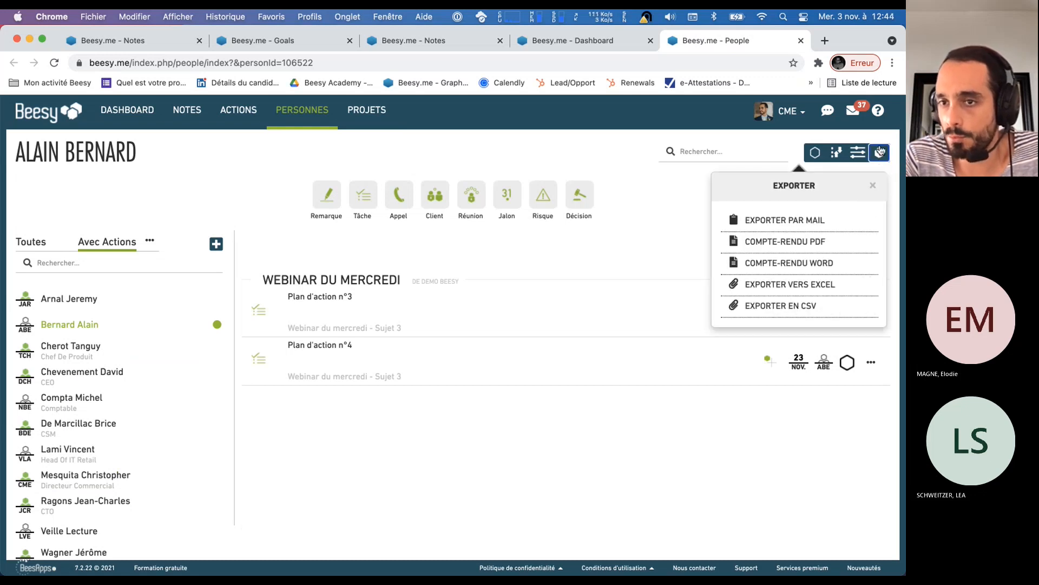
click(823, 222)
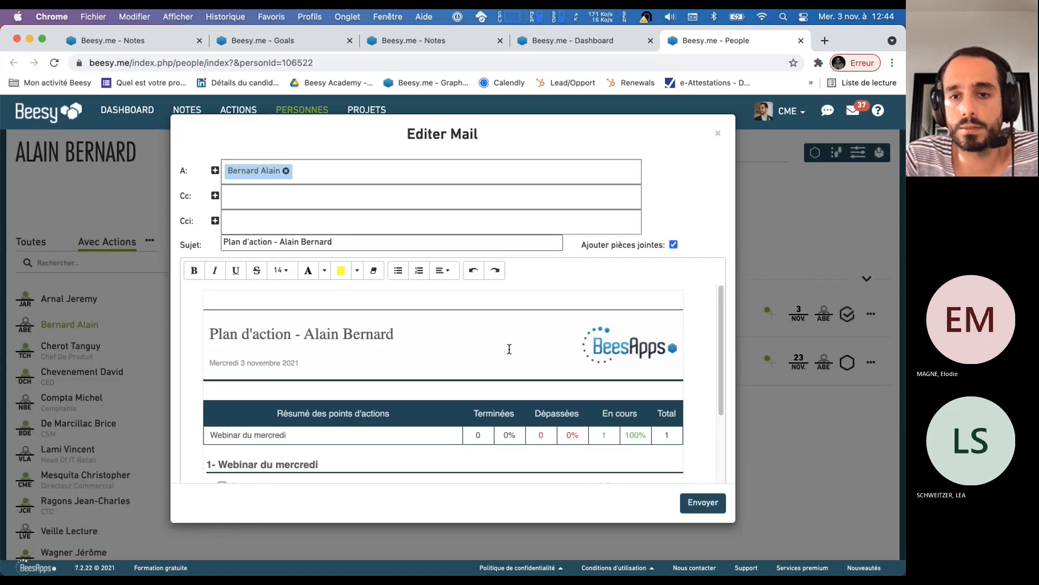
scroll(509, 345, down, 3)
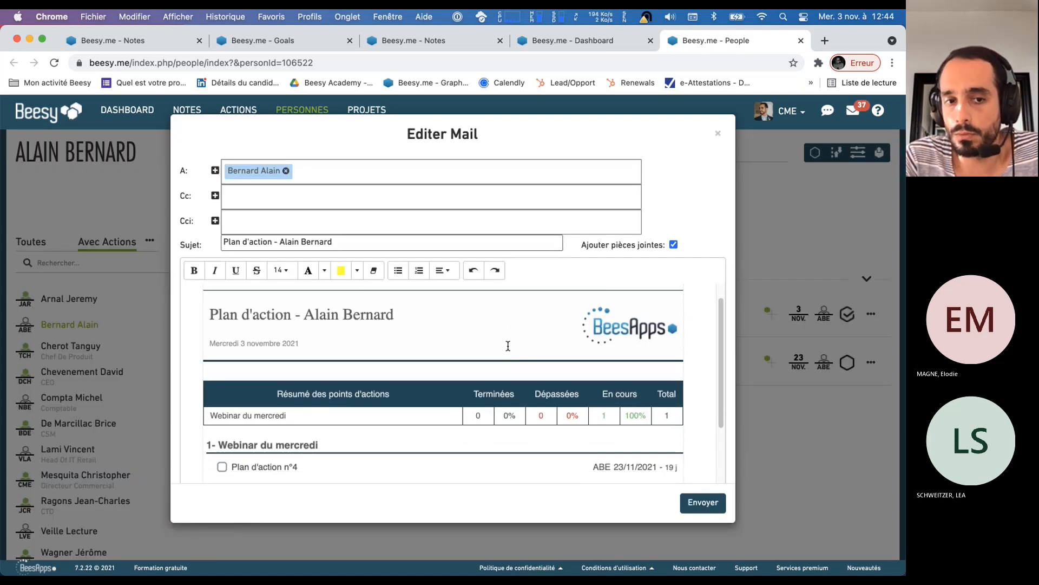
scroll(508, 345, down, 5)
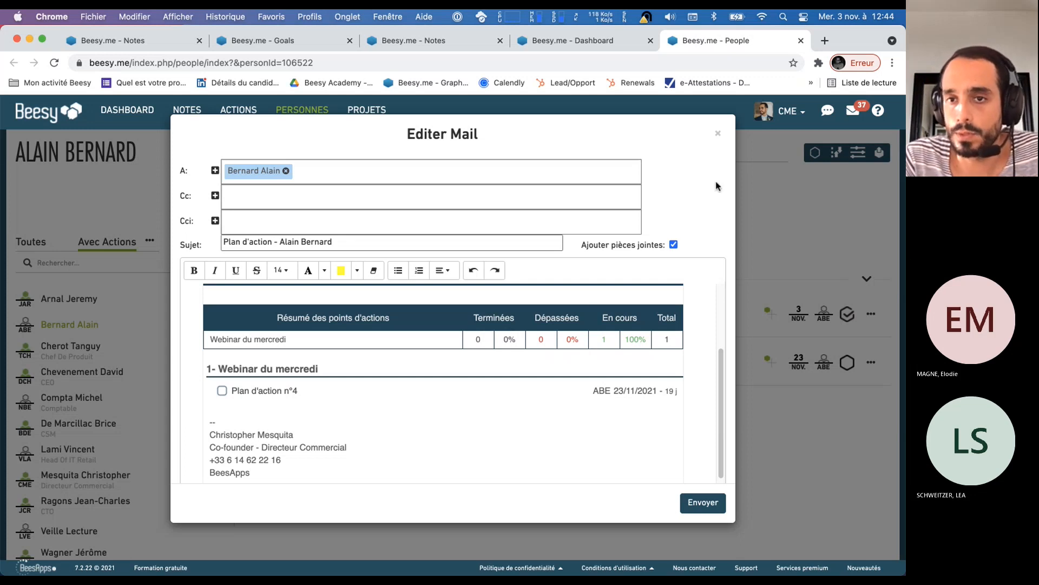
key(Escape)
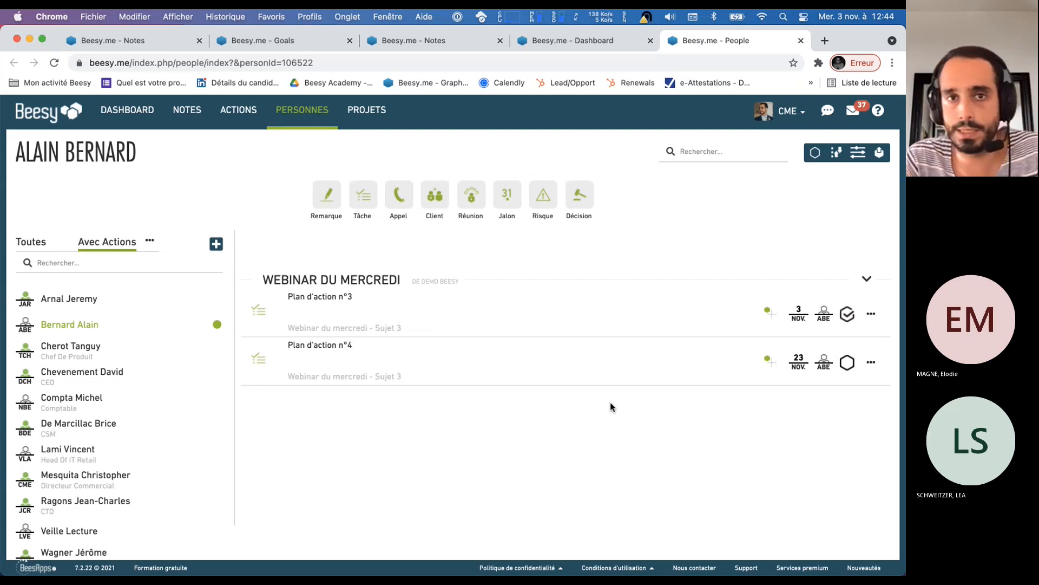
Switch to Safari and mark "Plan d'action n°2" as completed on the second participant's dashboard
key(super+Tab)
key(super+Tab)
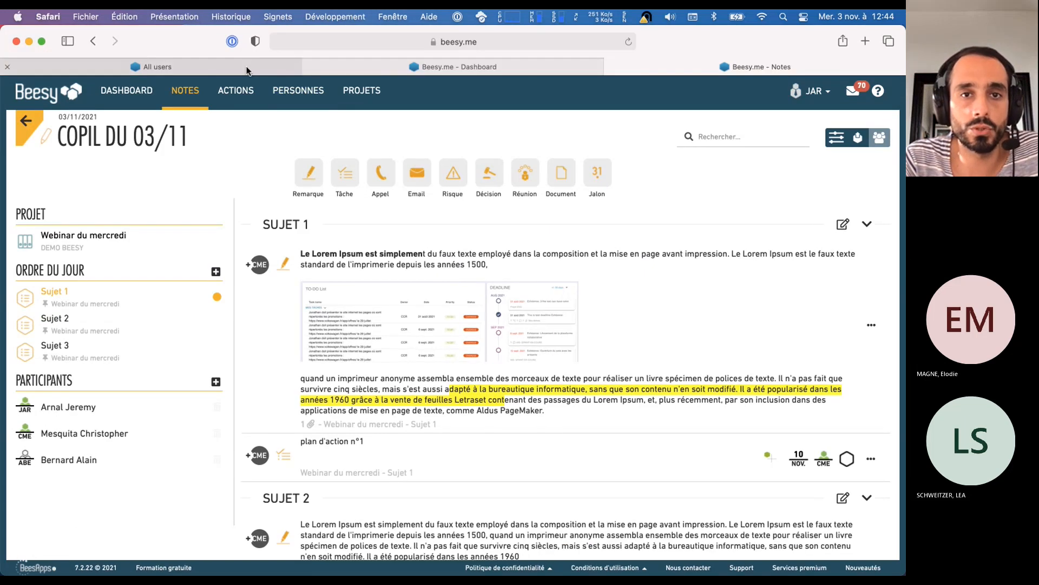
click(379, 69)
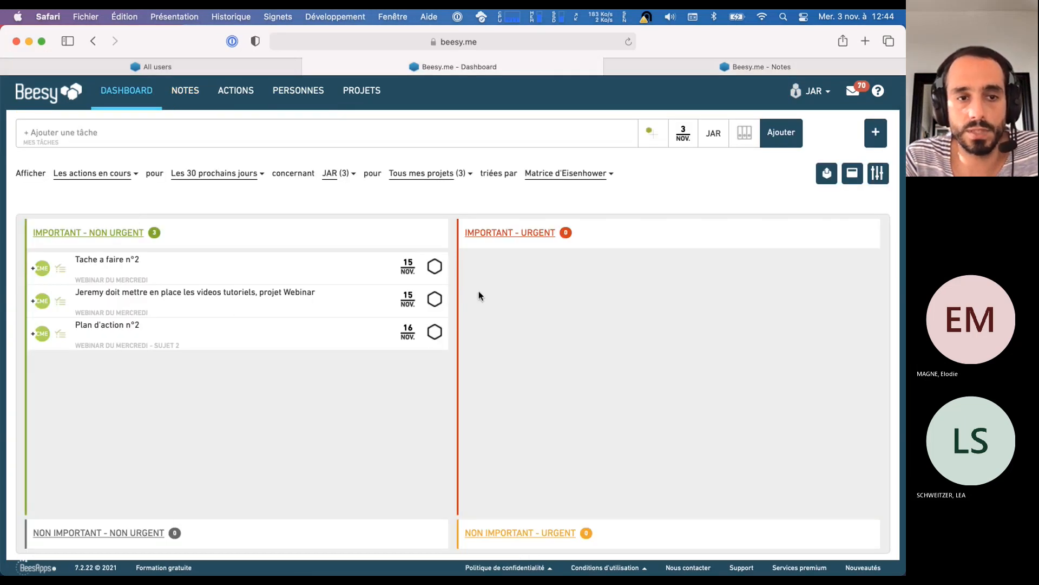
click(435, 332)
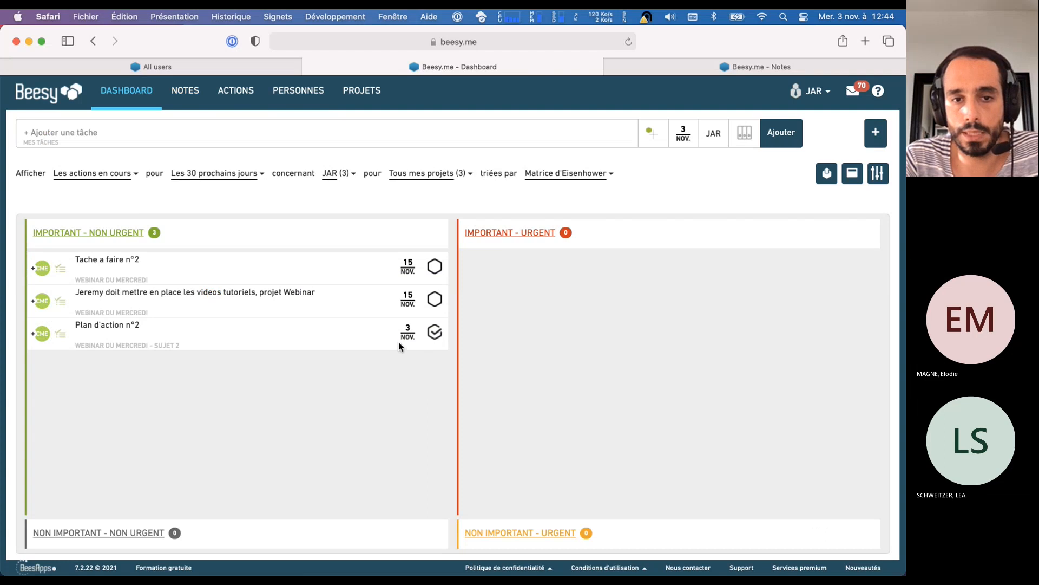
Switch back to Chrome, reload the "Copil du 03/11" note and review the status of its action items
key(super+Tab)
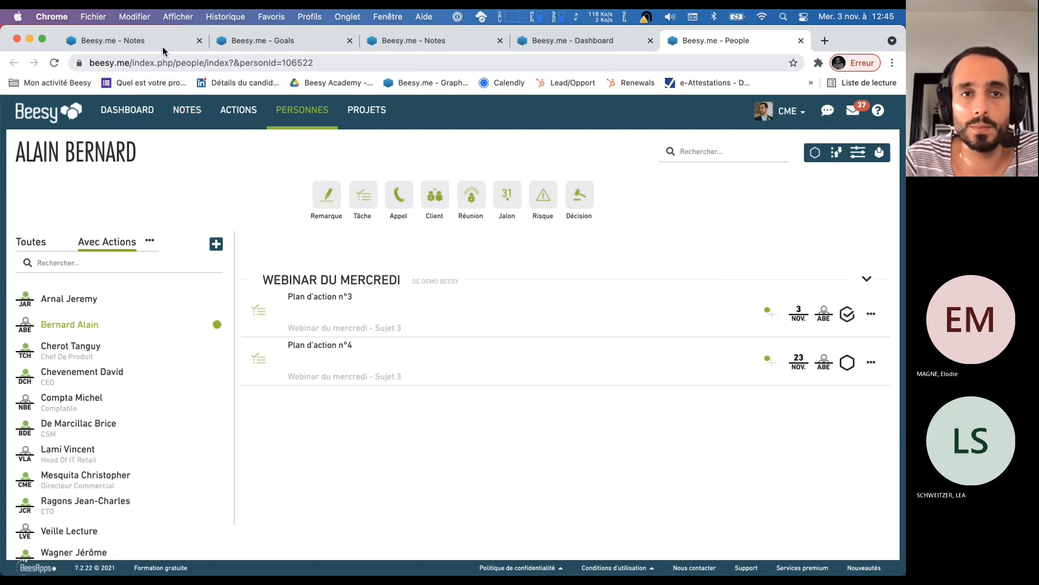
click(423, 39)
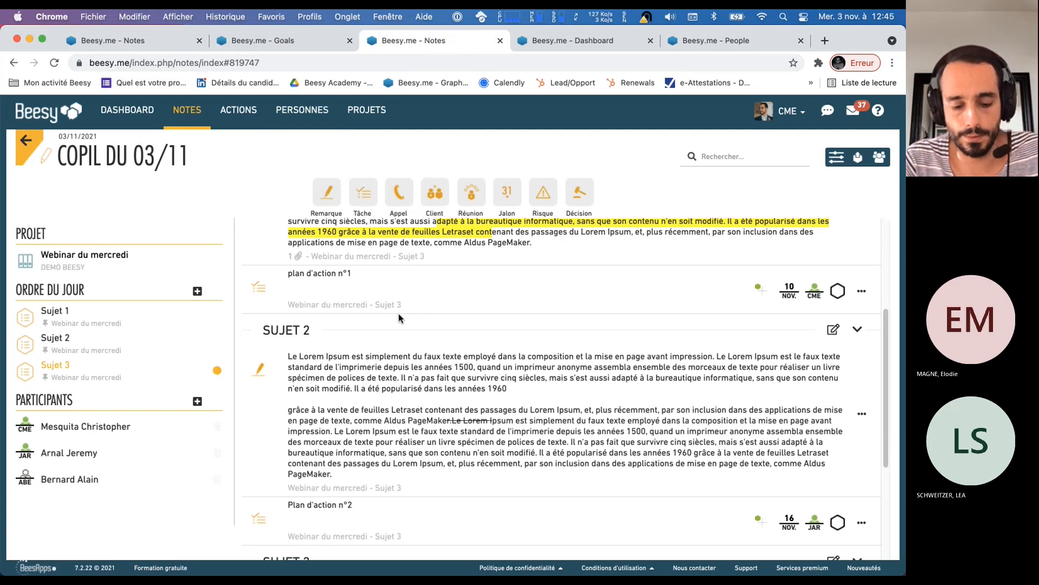
key(super+r)
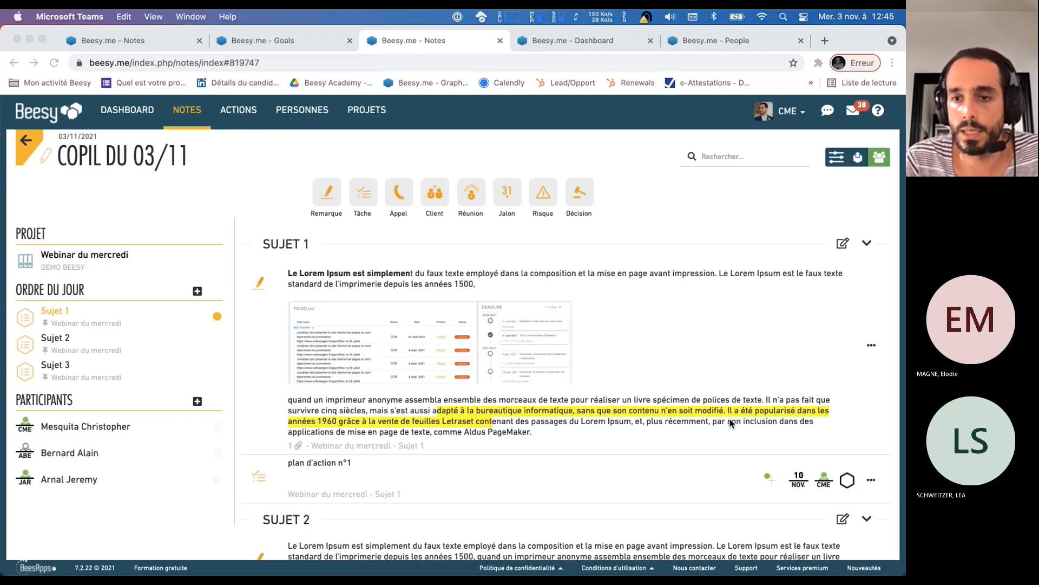
click(651, 187)
scroll(707, 352, down, 10)
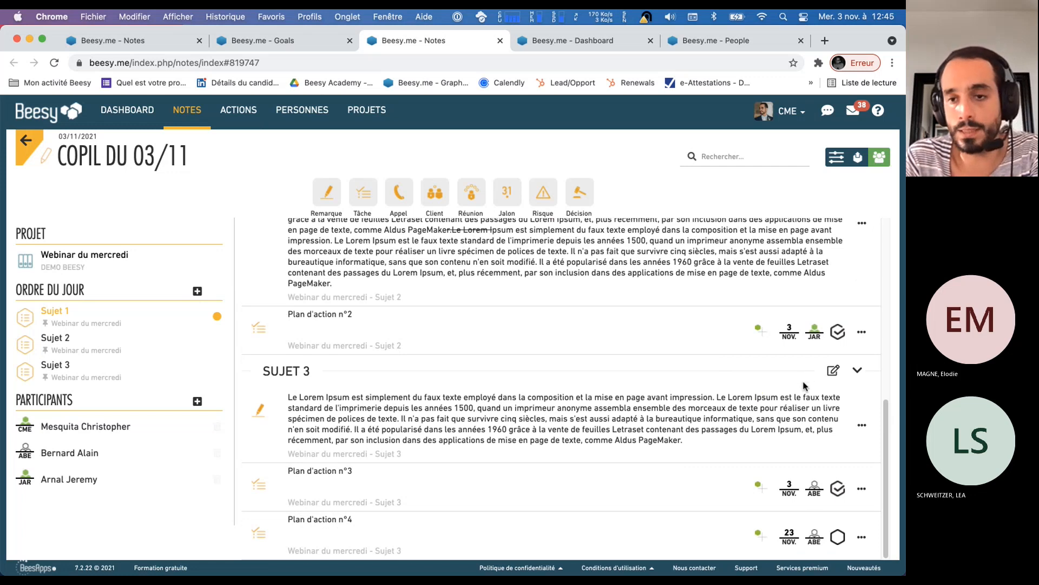
scroll(798, 384, up, 10)
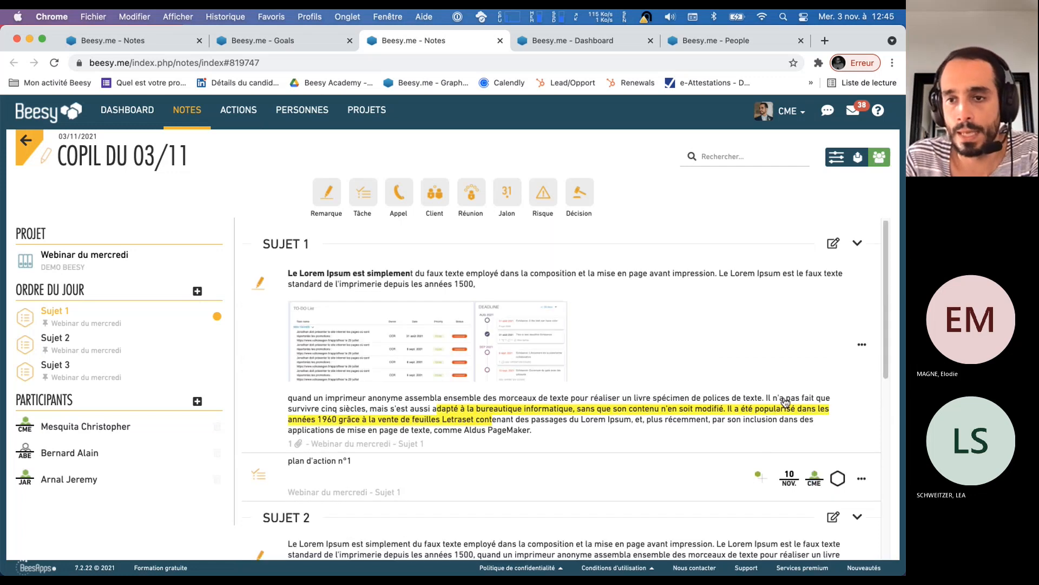
Pin the remark under "Sujet 1" so it is kept in recurring notes, and close its details
click(863, 346)
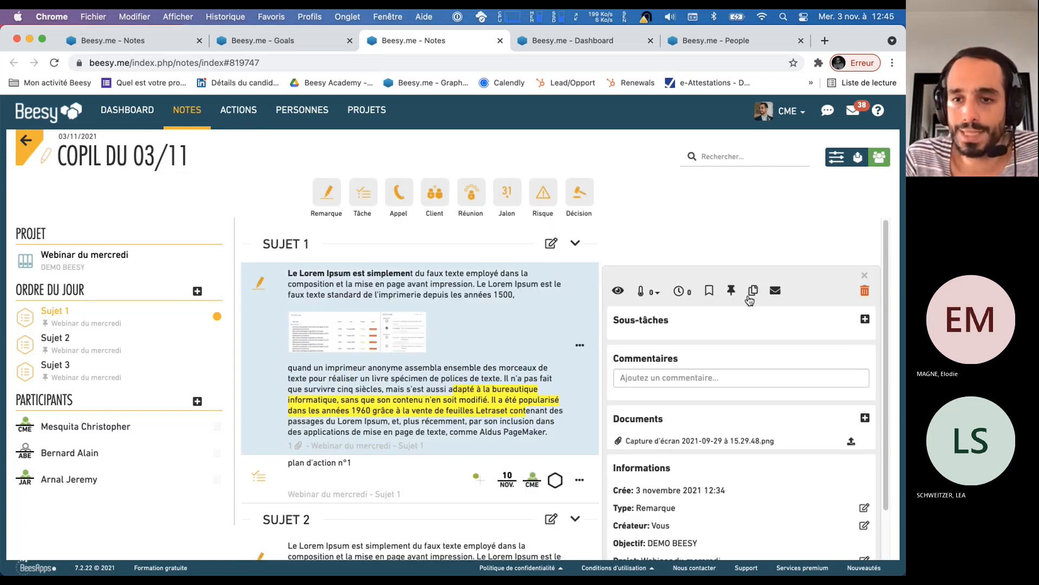
click(739, 293)
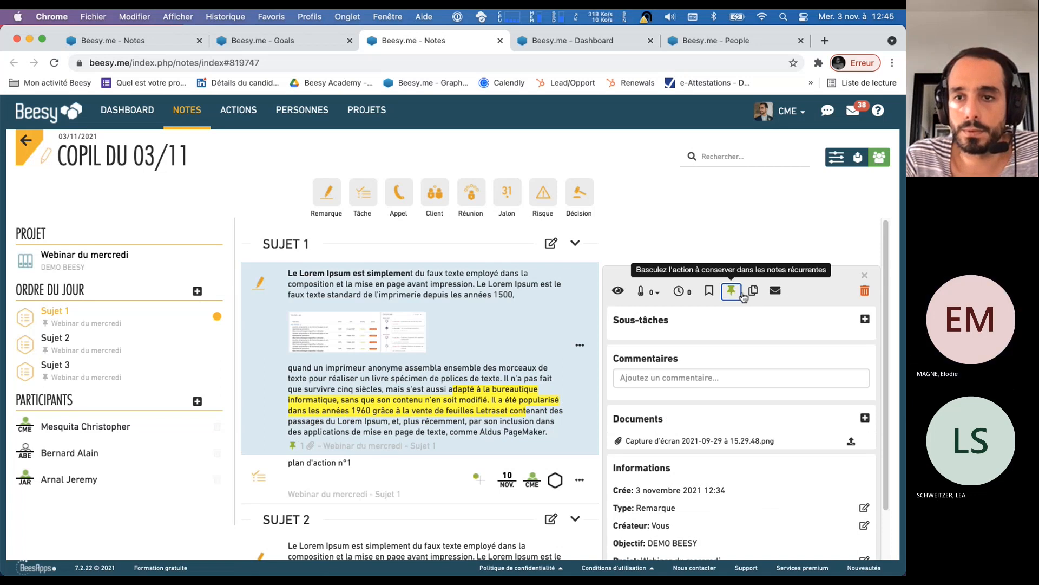
click(864, 275)
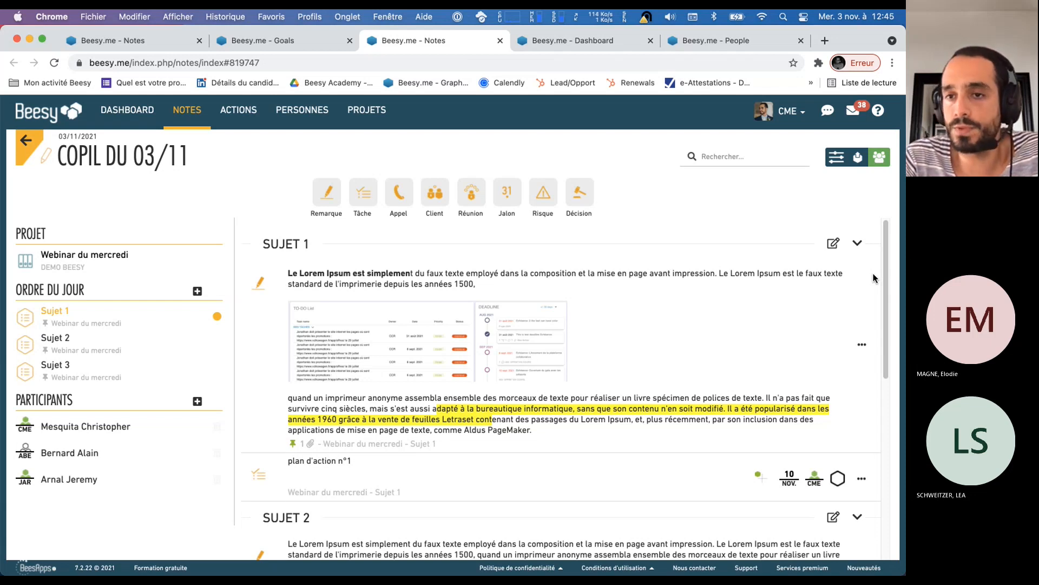
Look over the note's export options, dismiss them and review the tasks under the remaining subjects
click(858, 158)
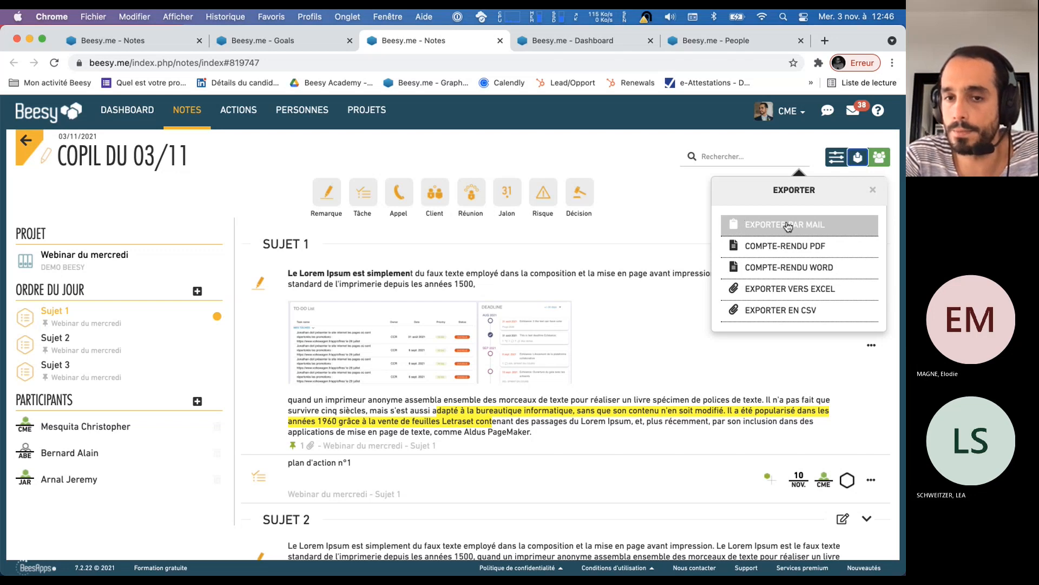
click(673, 218)
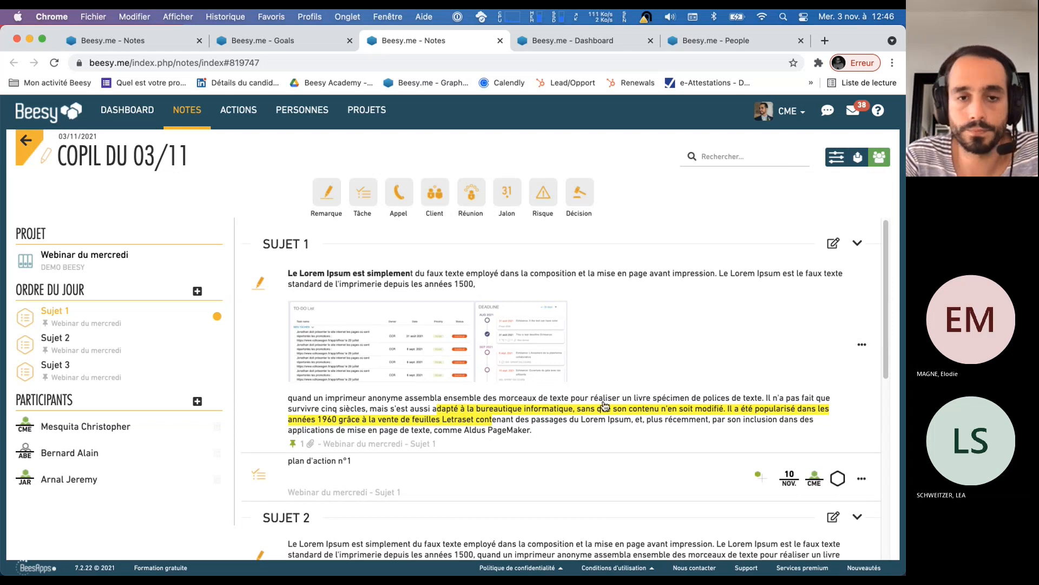
scroll(318, 259, down, 10)
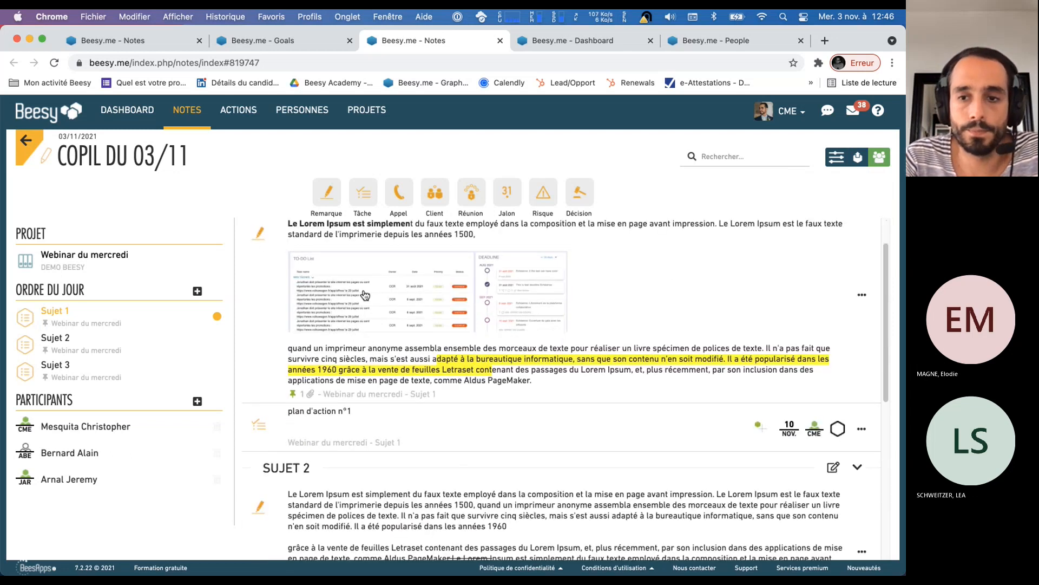
Start a new note from a previous one, searching for "copil" and choosing "Copil du 03/11" as the source
click(191, 116)
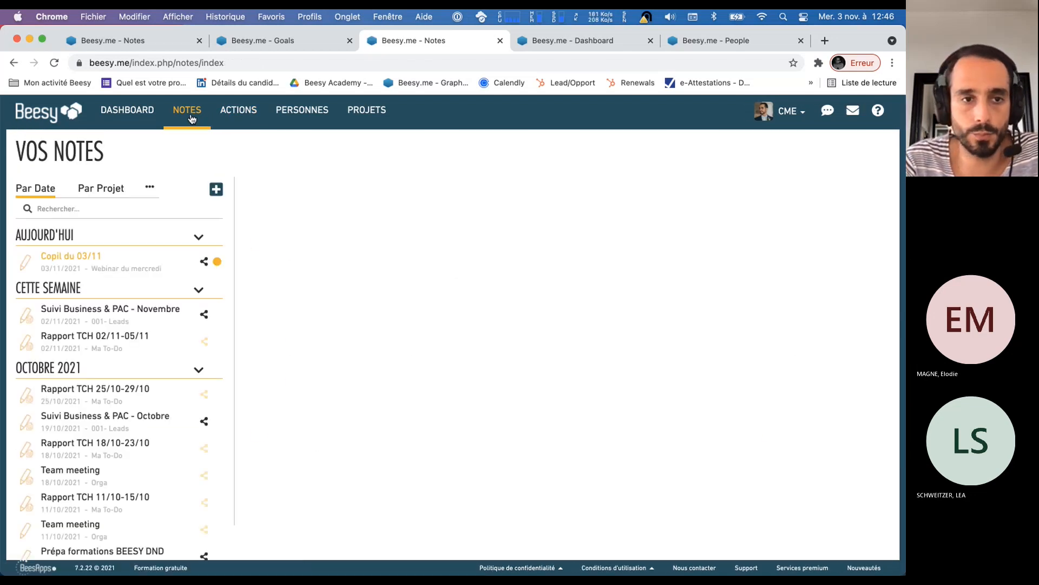
click(220, 192)
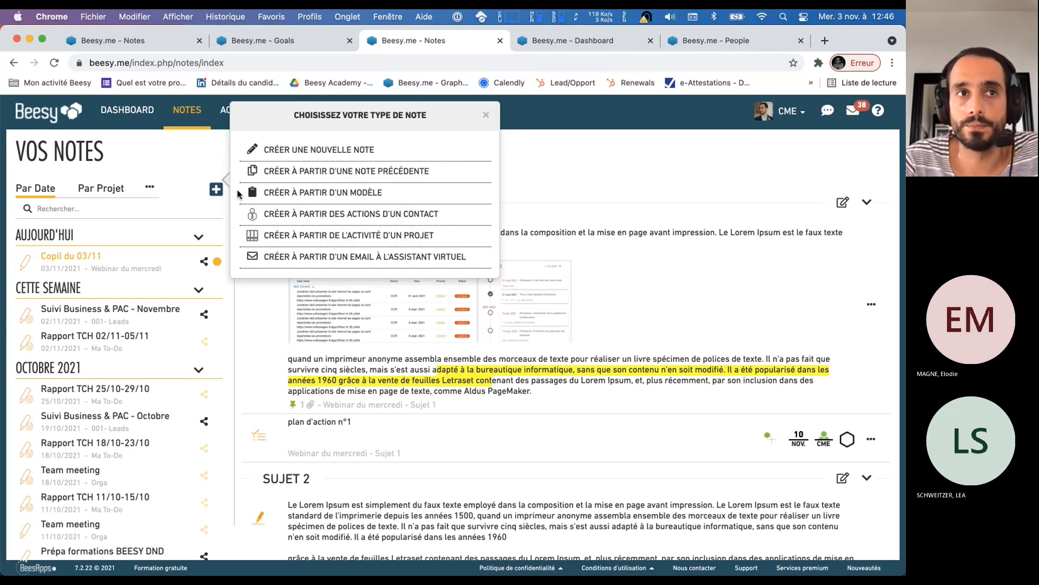
click(335, 171)
click(336, 158)
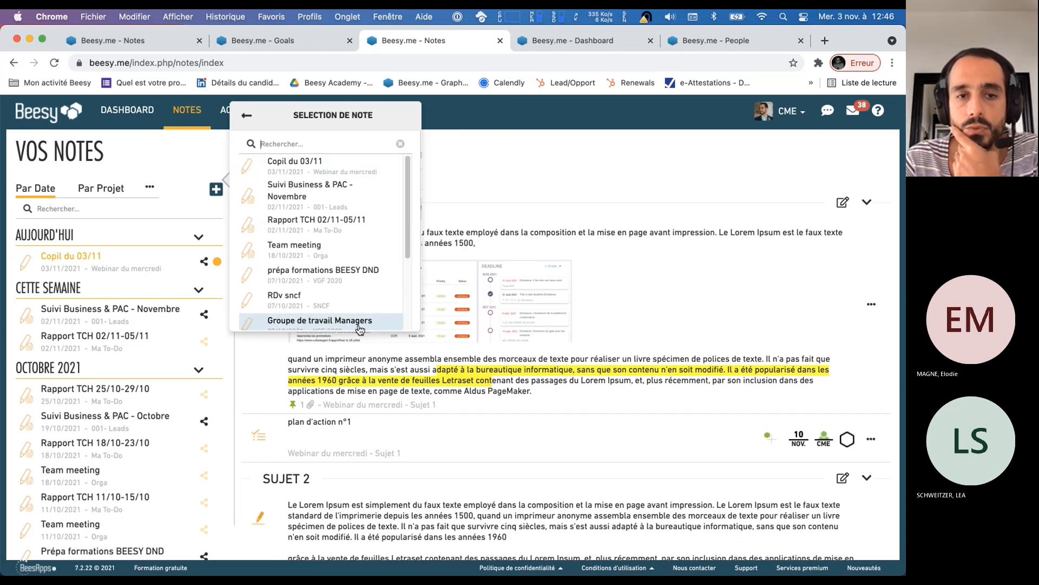
text(copil)
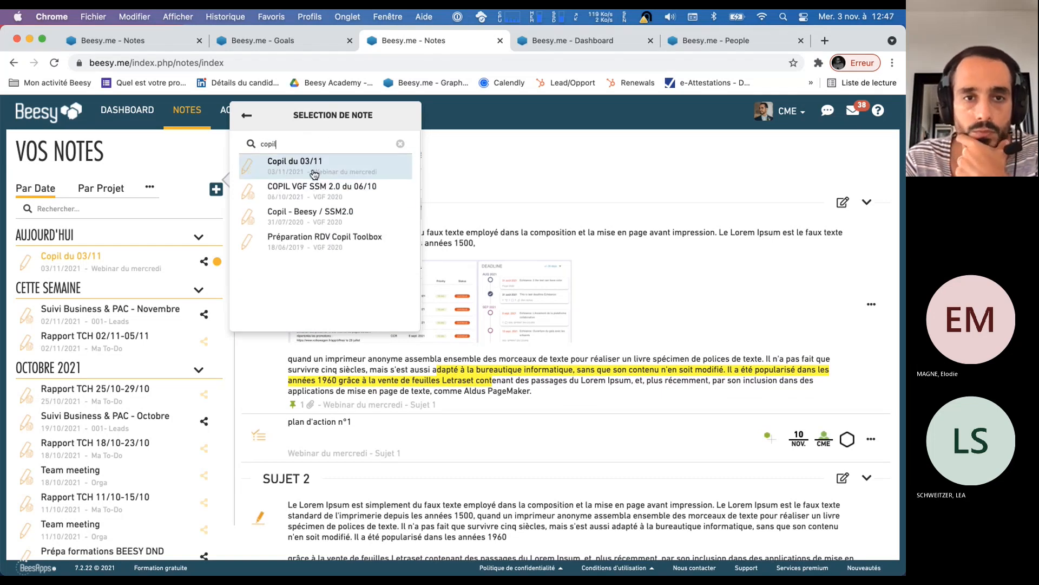
click(314, 168)
Name the follow-up note "Copil du 10/11" and create it
drag(369, 192, 380, 196)
key(BackSpace)
key(Left)
text(1)
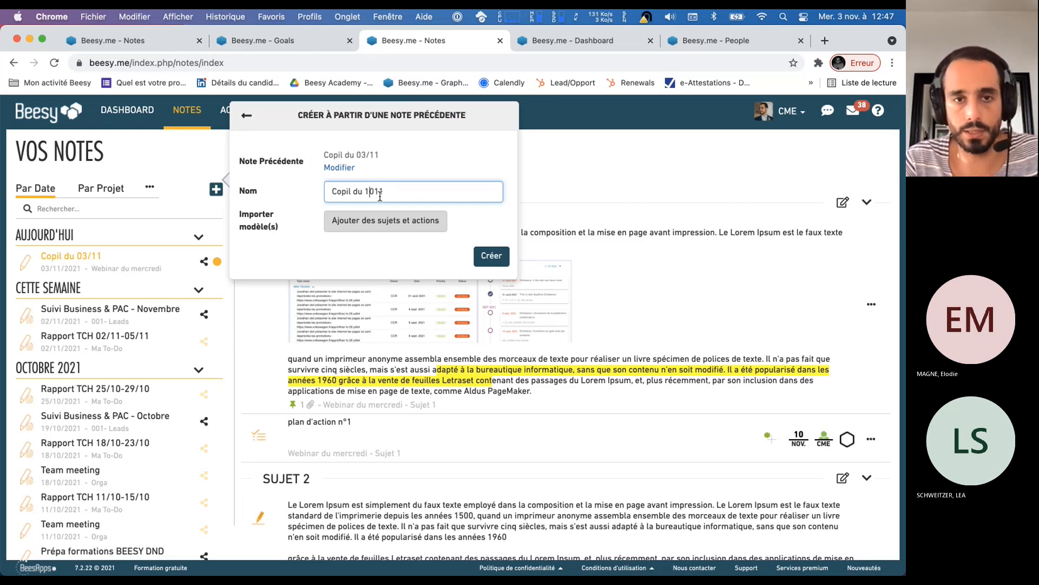
text(/)
click(491, 255)
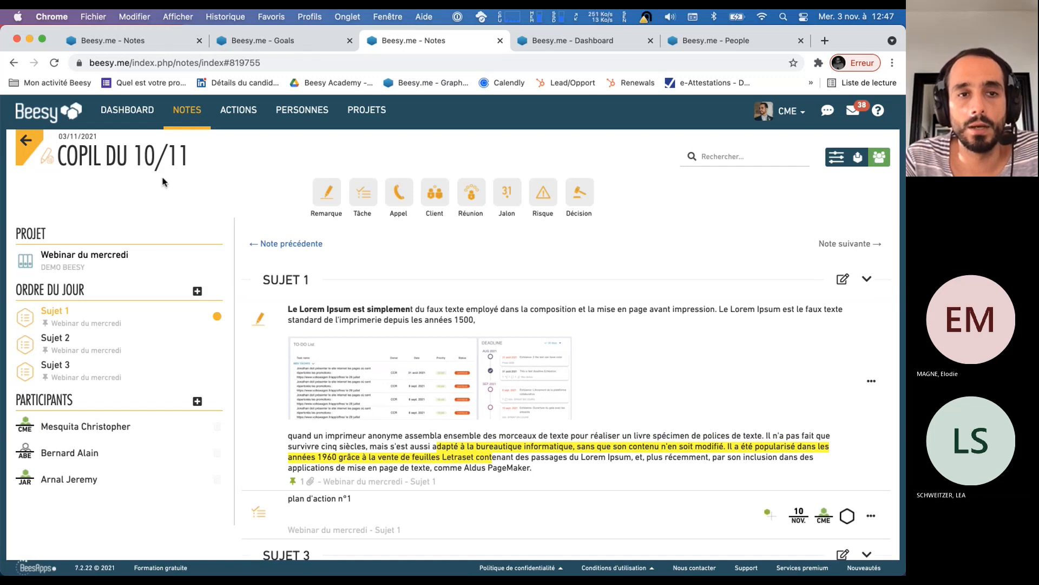
Review the new note's title, project, agenda and the items carried over under "Sujet 1" and "Sujet 3"
triple_click(158, 155)
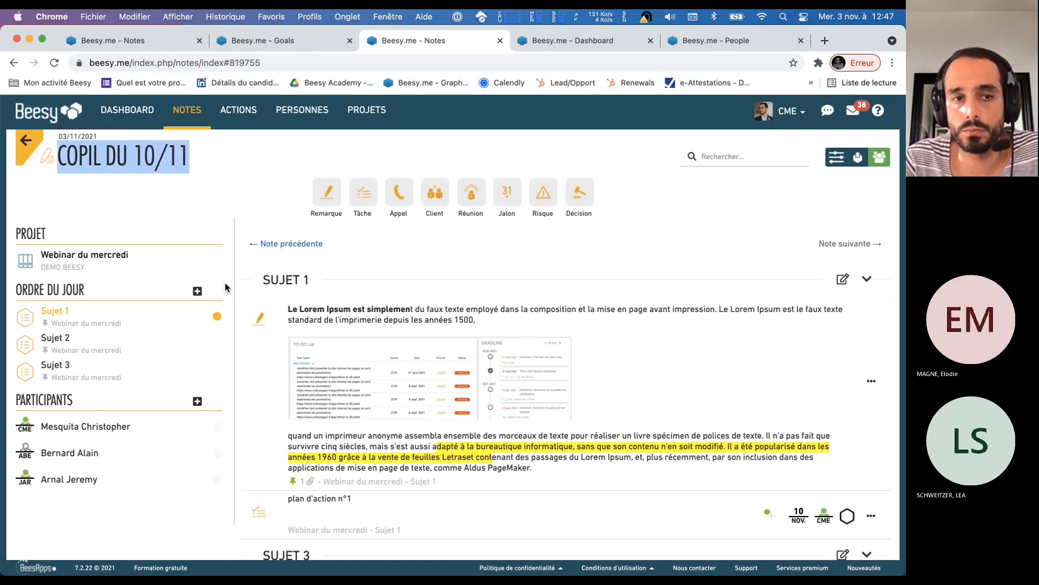
drag(153, 256, 43, 258)
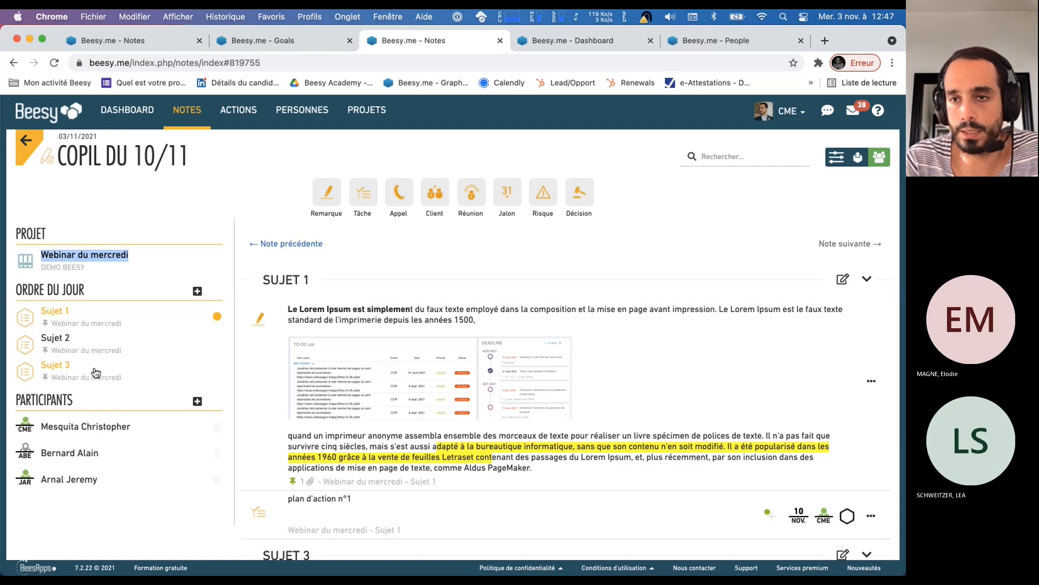
scroll(608, 335, down, 3)
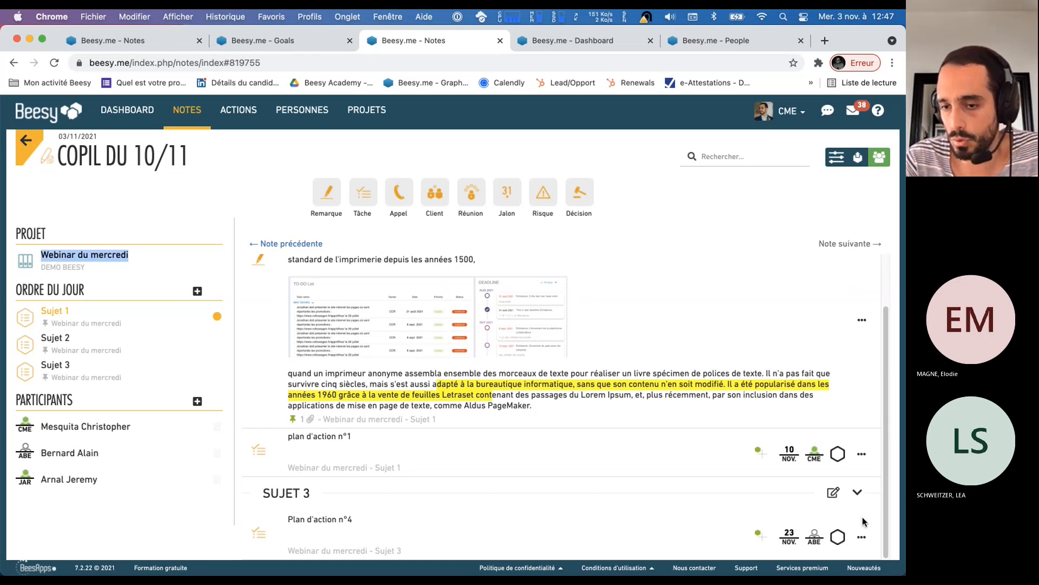
scroll(788, 484, up, 3)
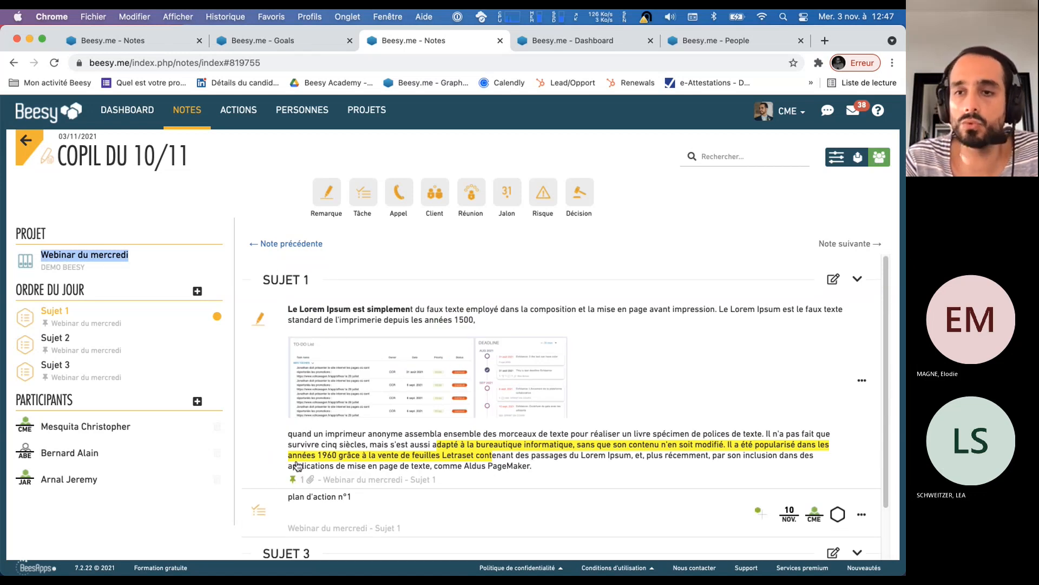
scroll(303, 457, down, 3)
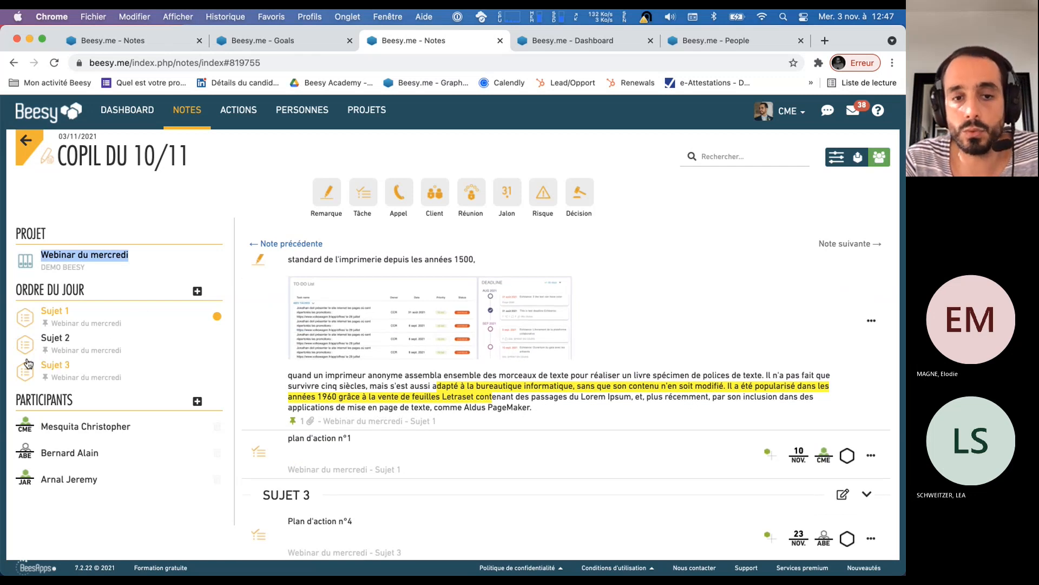
Add a recurring subject named "Suje 4" to the agenda of the "Copil du 10/11" note
click(197, 293)
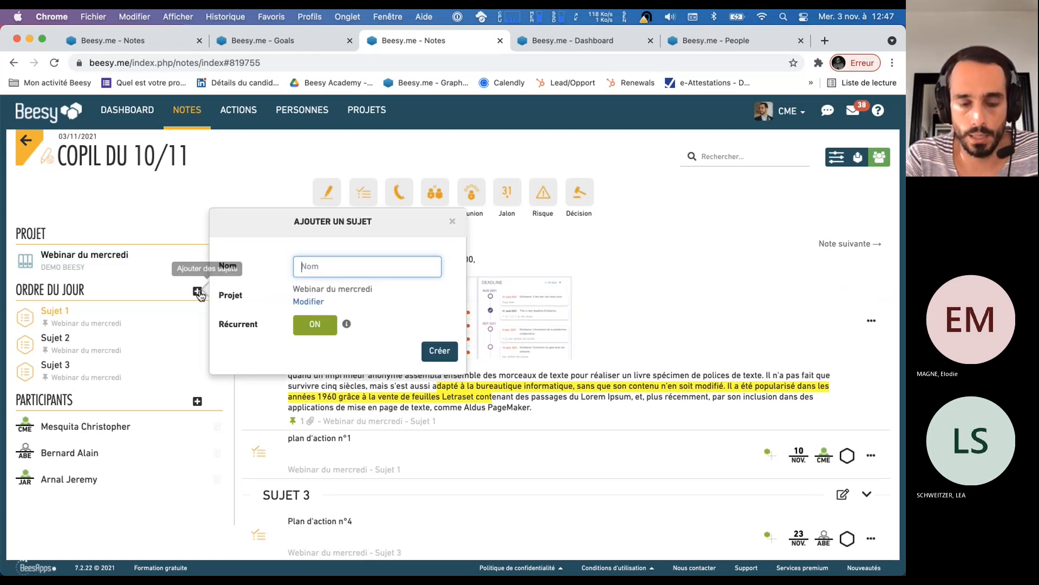
text(Suje t)
key(BackSpace)
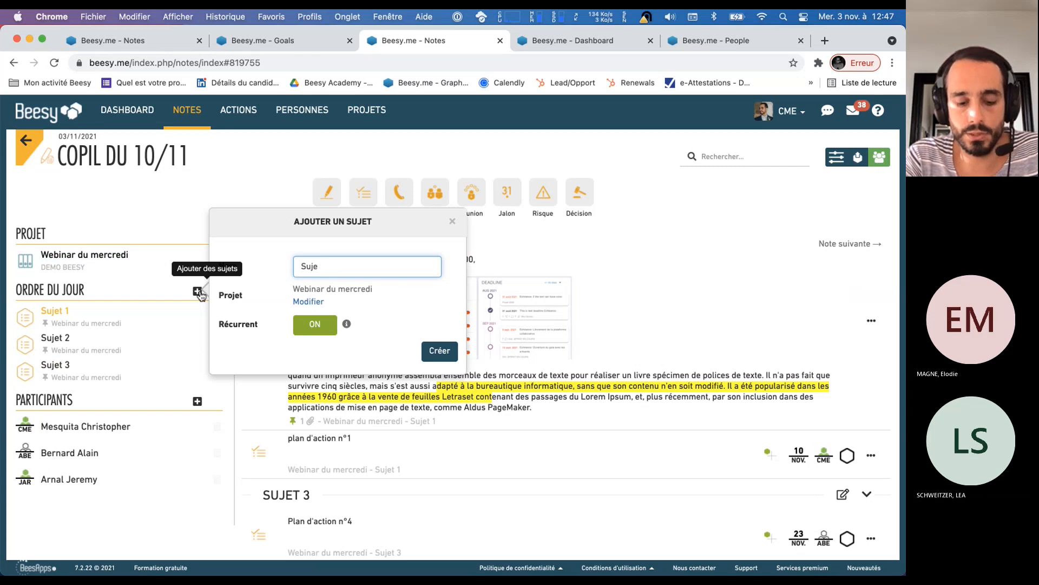
text(4)
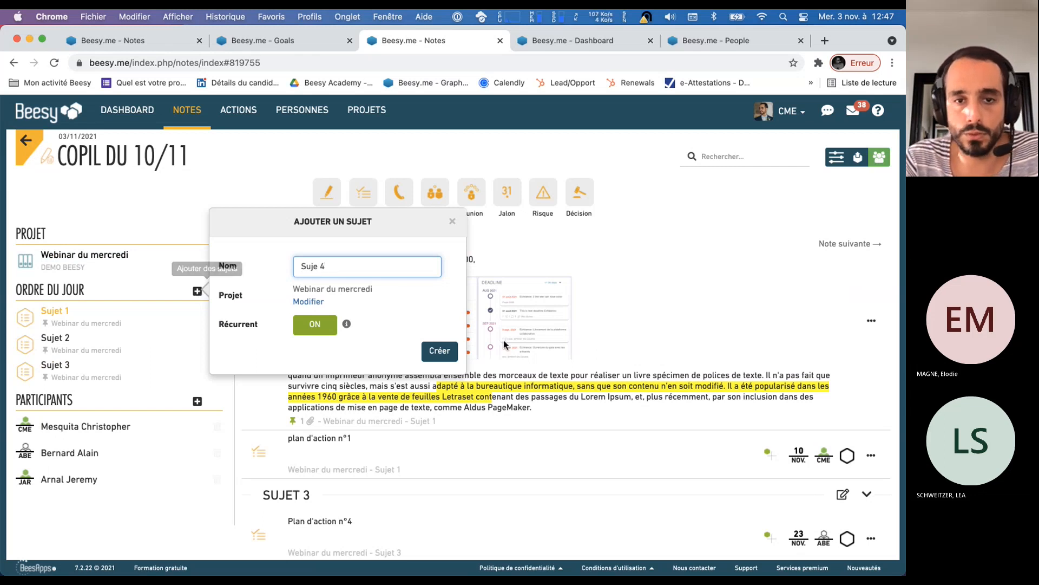
click(440, 351)
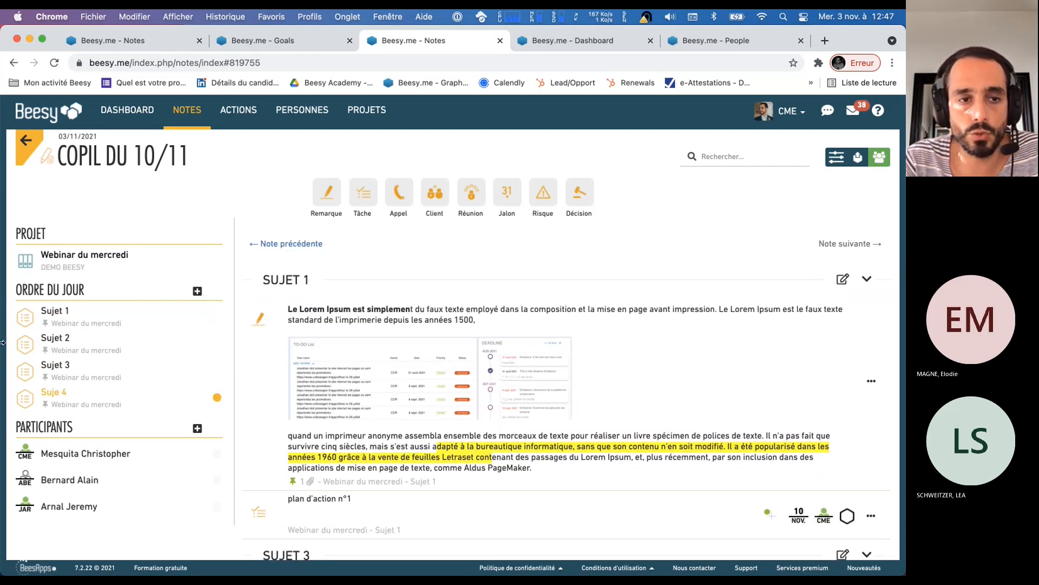
Remove "Sujet 2" from the agenda of the "Copil du 10/11" note
click(54, 338)
click(79, 423)
click(174, 360)
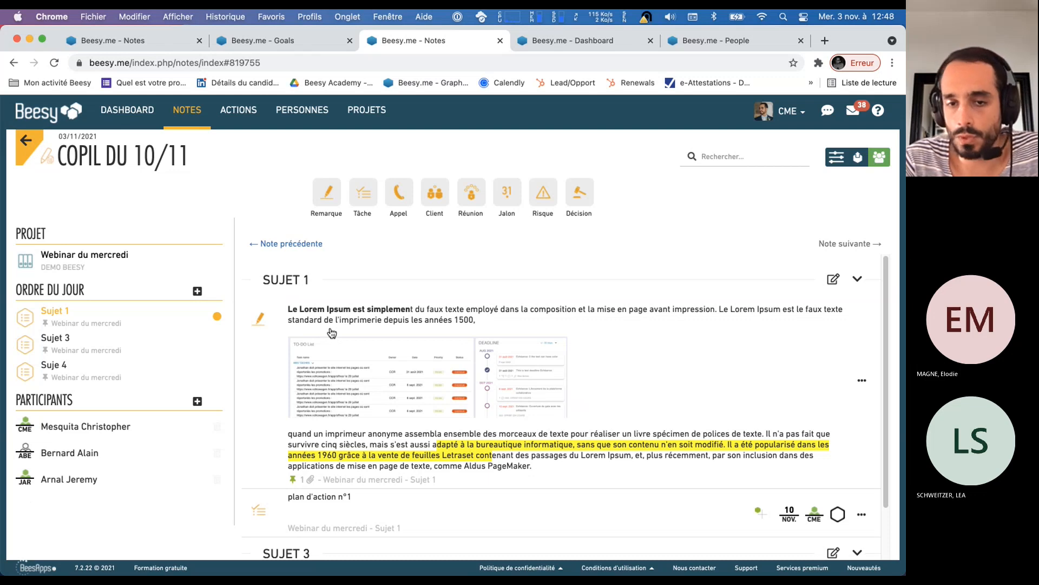
Go to the previous note, "Copil du 03/11", and examine the remarks and action plans under its three subjects
click(291, 249)
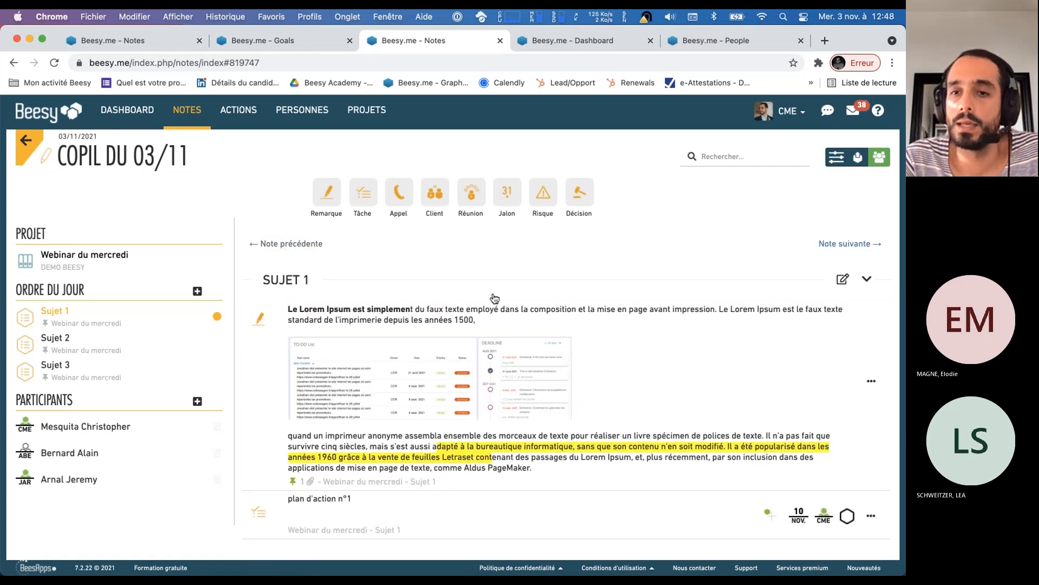
scroll(703, 386, down, 1)
scroll(470, 344, down, 5)
scroll(471, 344, down, 5)
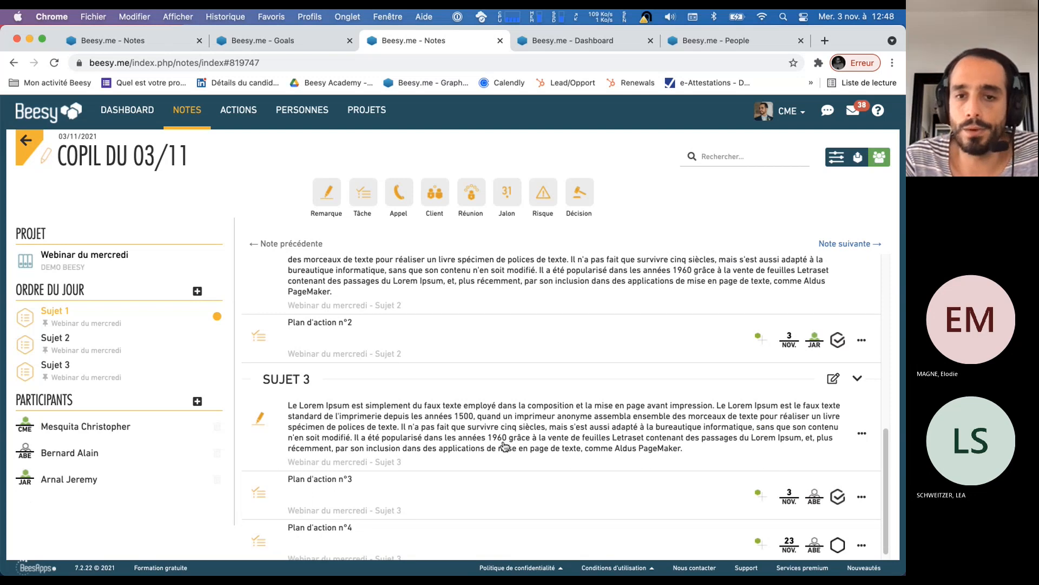
scroll(522, 388, up, 10)
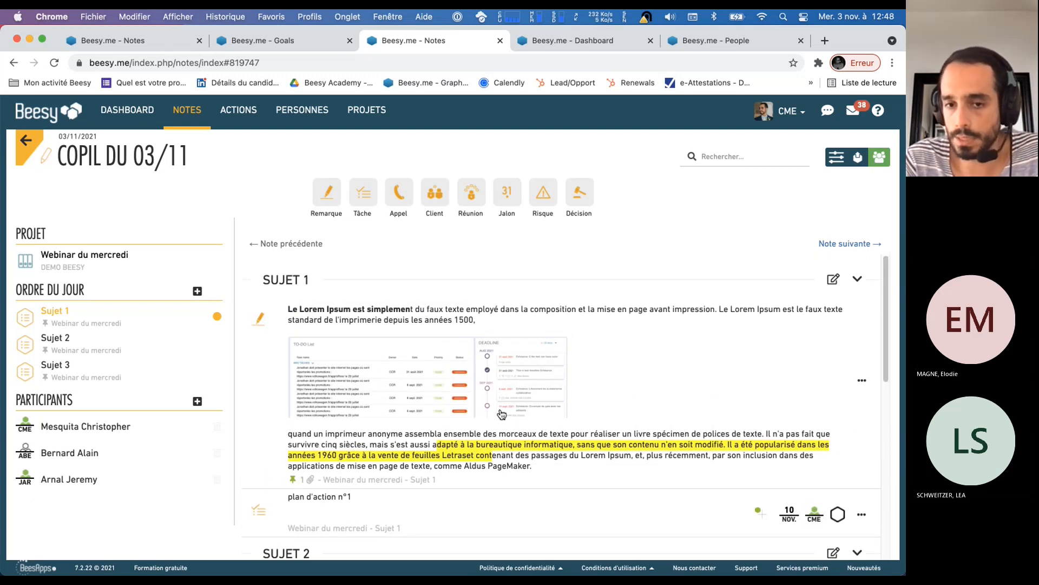
scroll(501, 407, down, 3)
scroll(502, 406, down, 8)
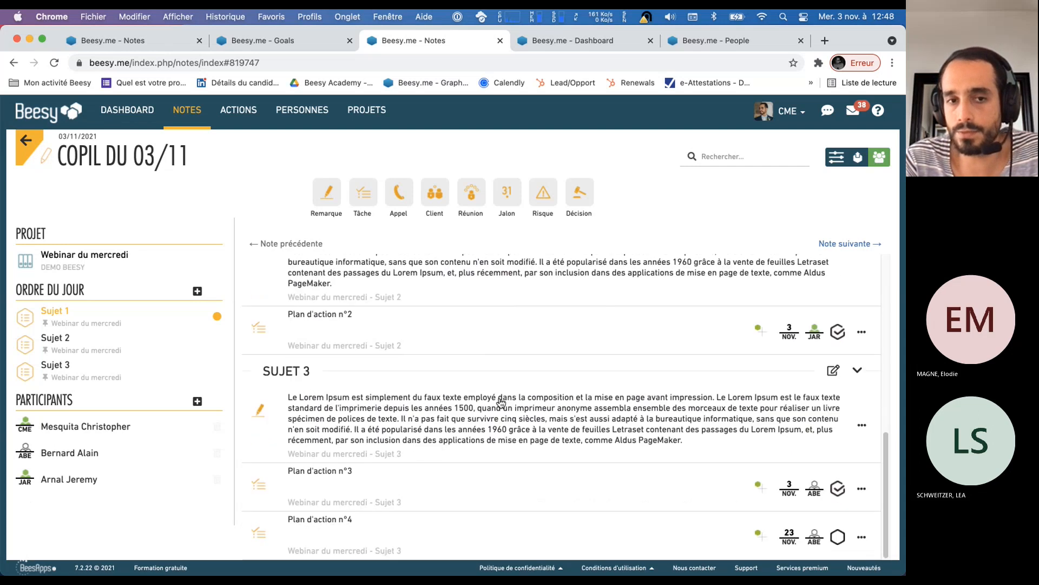
scroll(501, 403, up, 10)
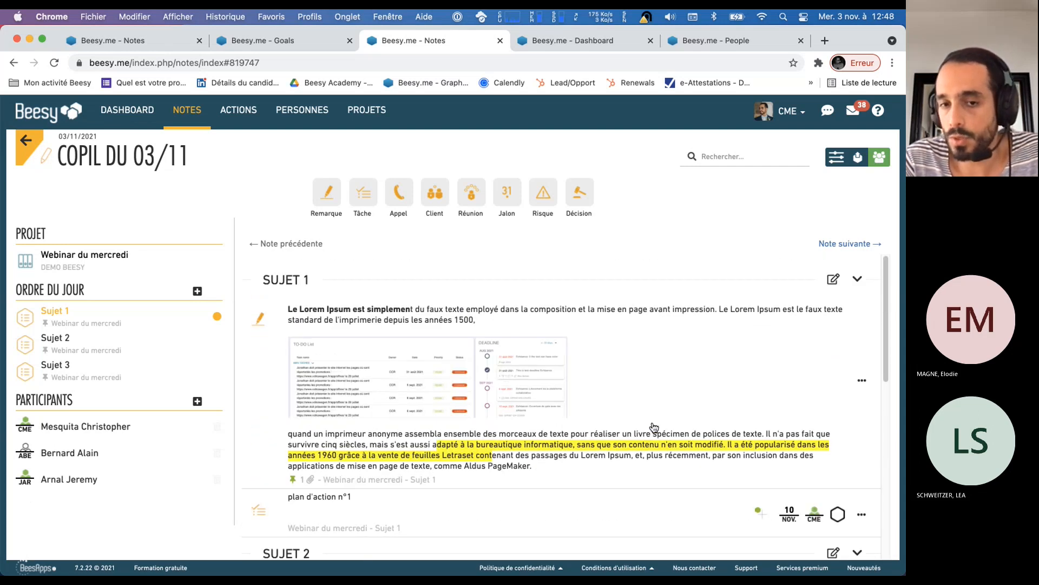
Return to the "Copil du 10/11" note and examine the items carried over under its subjects
click(830, 246)
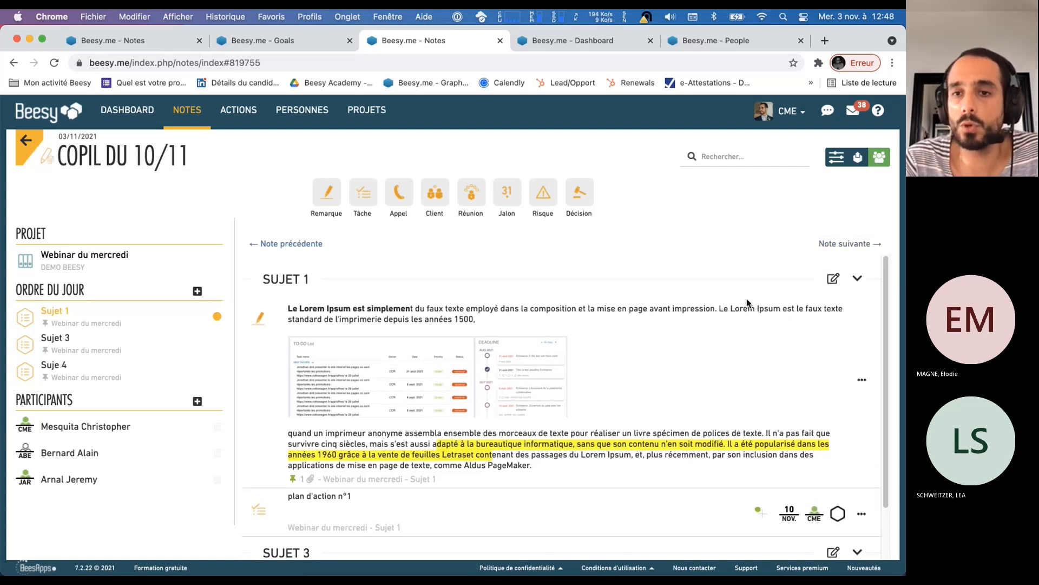
scroll(703, 303, down, 1)
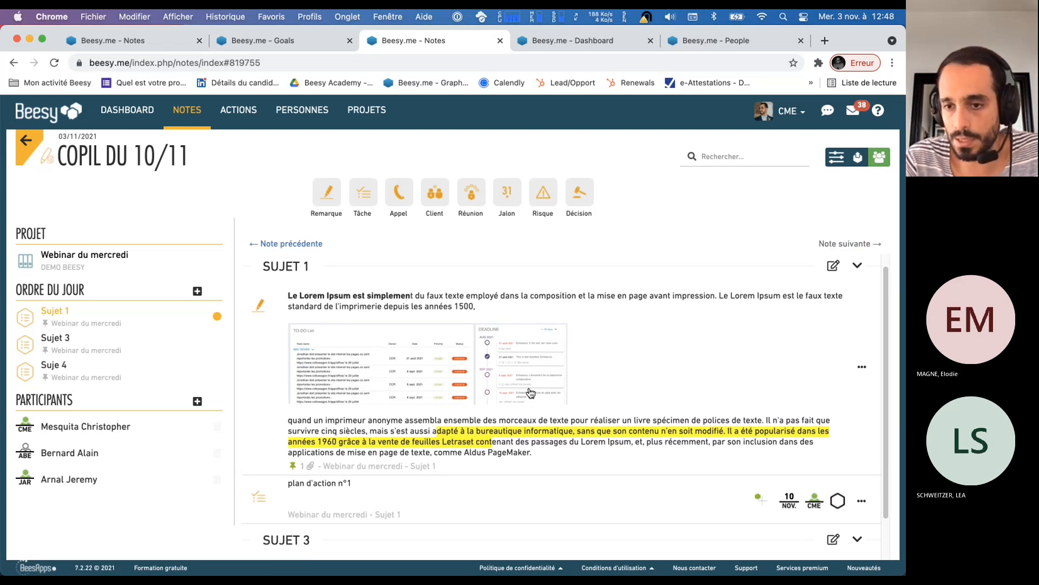
scroll(530, 393, down, 2)
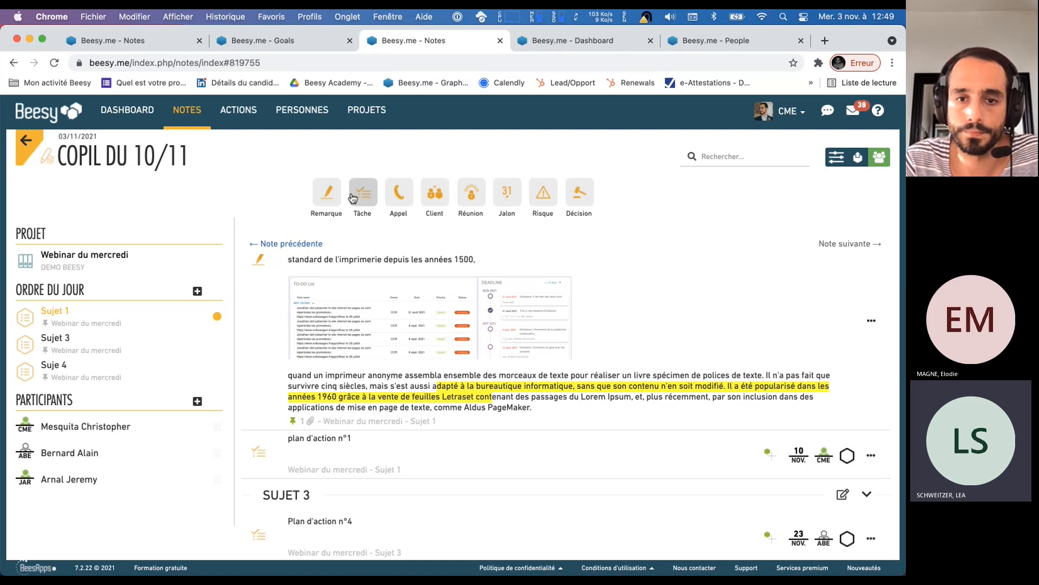
Append "j'aoute du texte" to the end of the remark under "Sujet 1" and close its editor
click(547, 410)
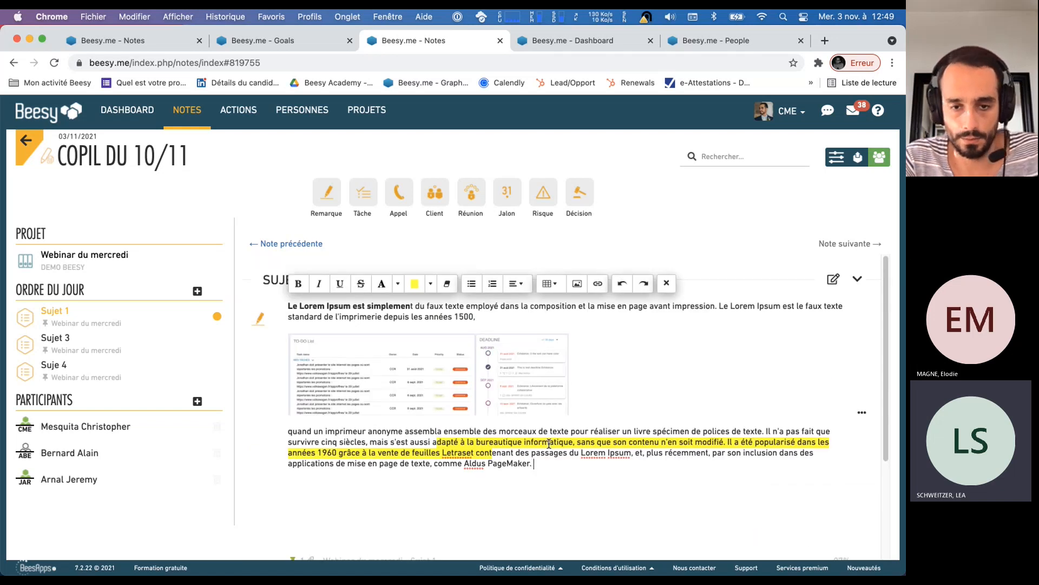
text(j'aoute du texte)
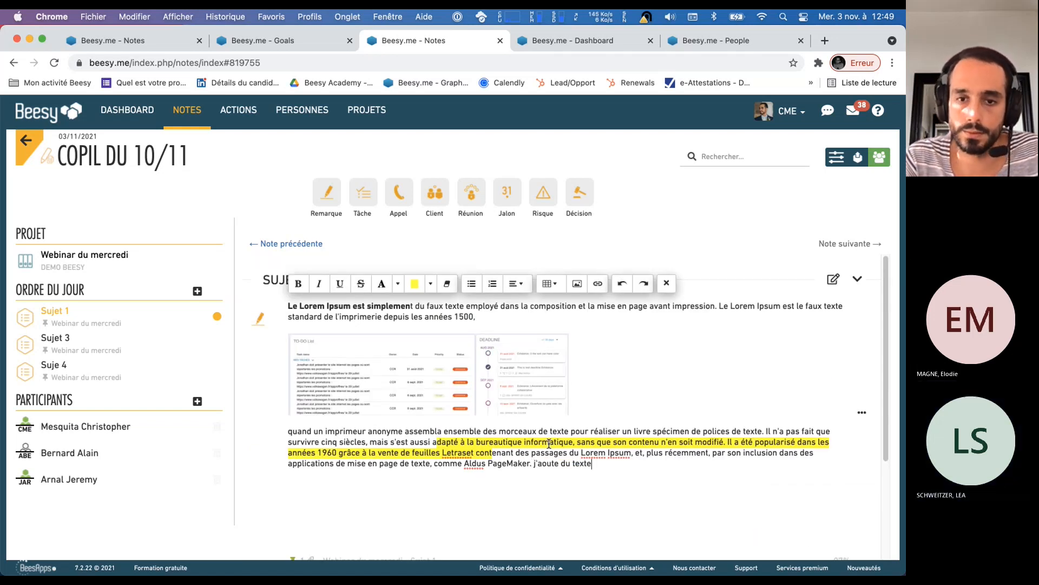
click(667, 283)
Check the previous note, "Copil du 03/11", and come back to the "Copil du 10/11" note
click(287, 252)
click(294, 254)
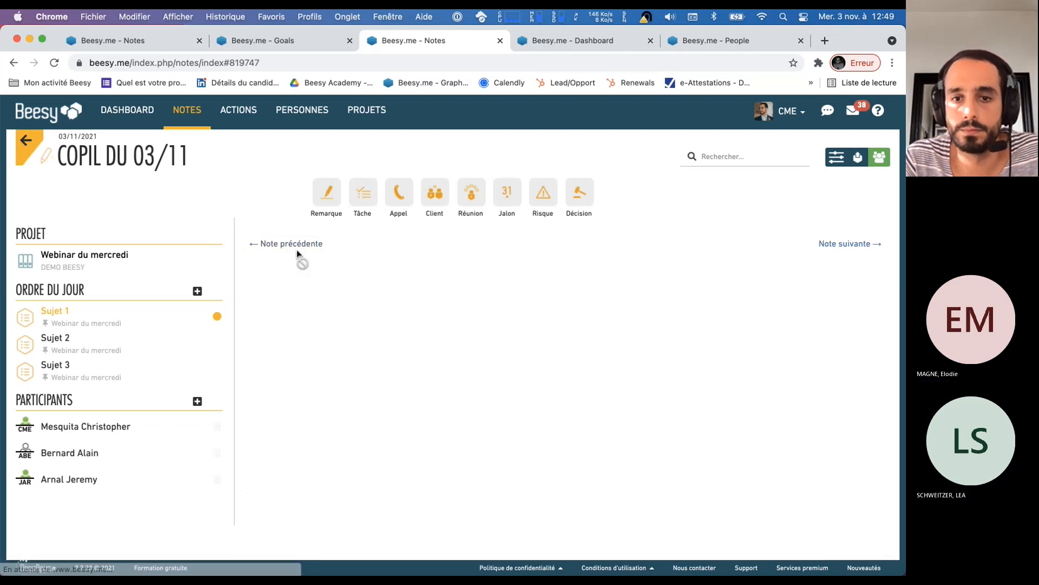
click(856, 247)
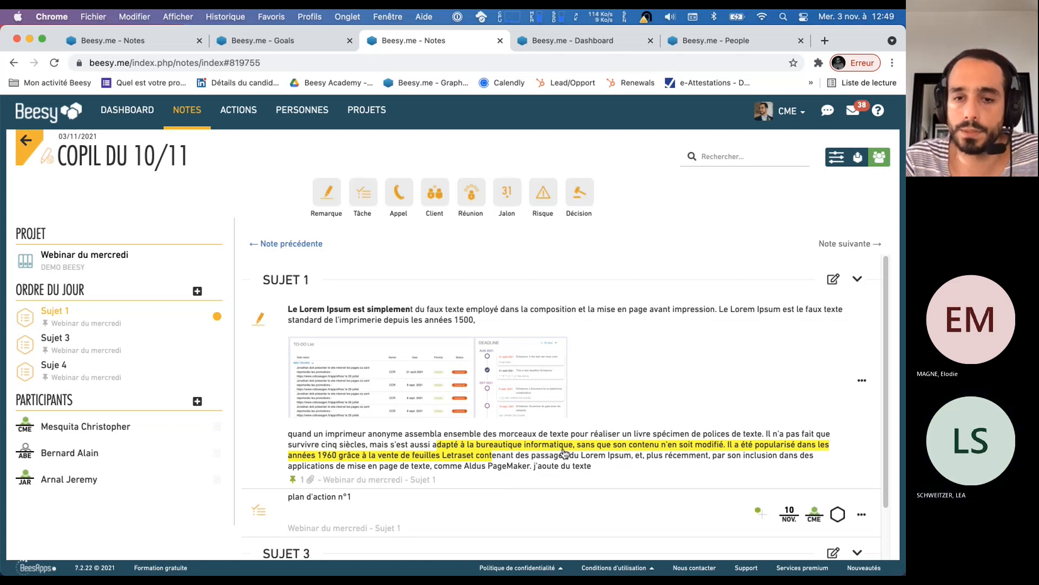
Delete the added "j'aoute du texte" from the end of the "Sujet 1" remark and close its editor
click(541, 470)
drag(533, 464, 611, 474)
key(BackSpace)
key(BackSpace)
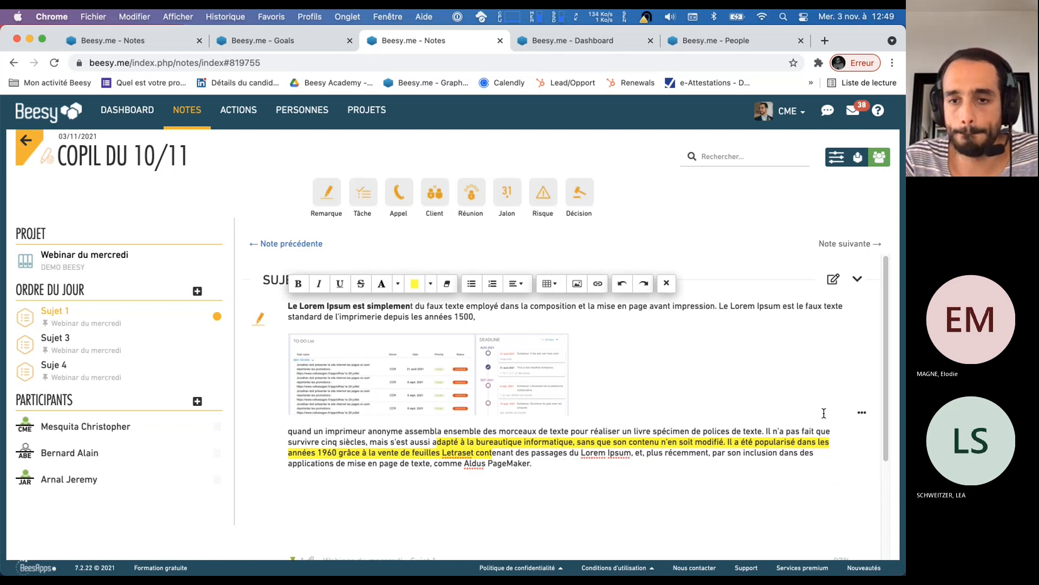
click(666, 282)
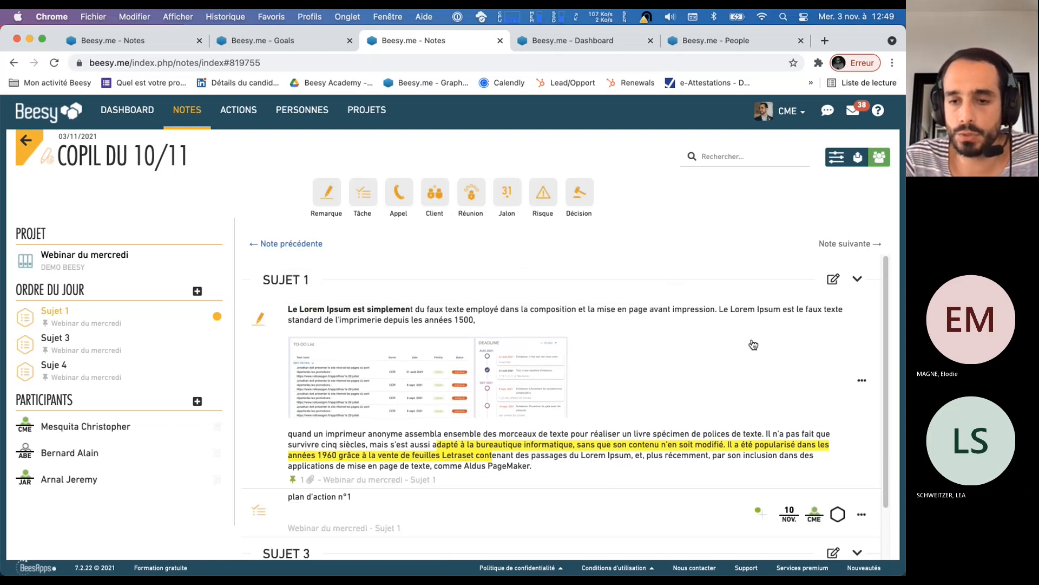
Open the details of the "Sujet 1" remark and examine its subtasks section
click(863, 385)
scroll(382, 373, down, 1)
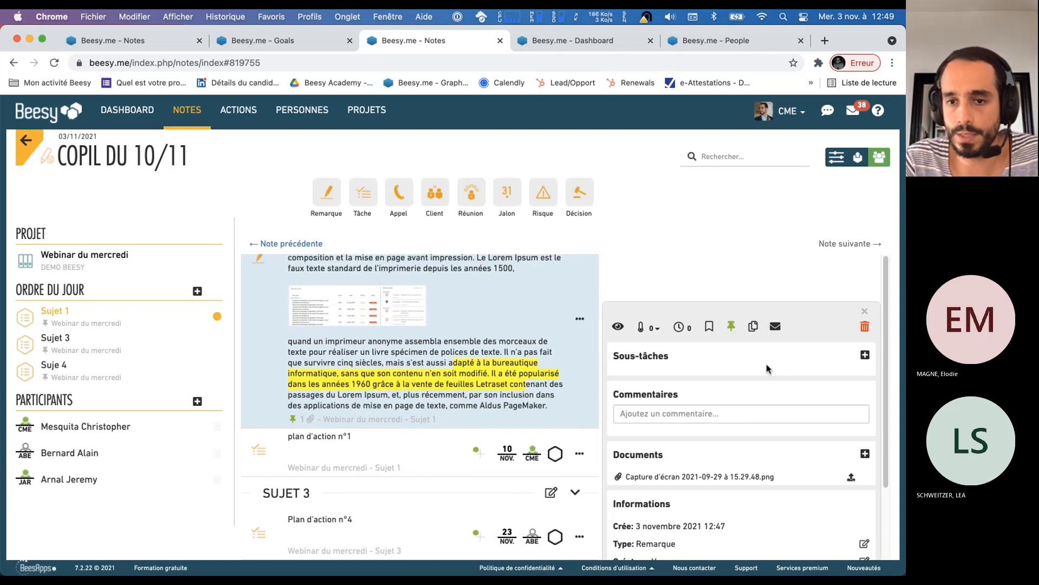
scroll(768, 370, down, 1)
double_click(653, 300)
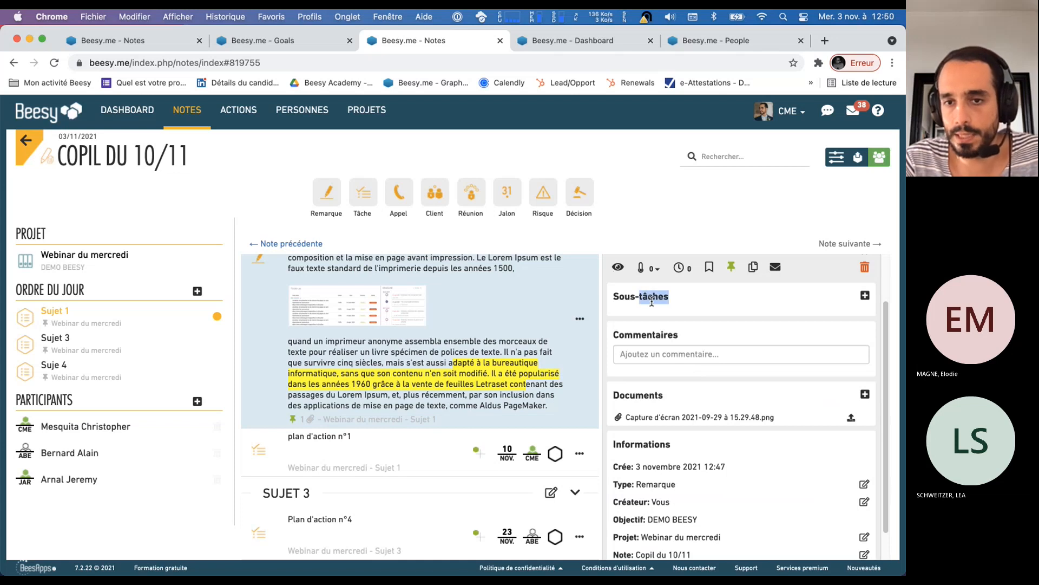
triple_click(654, 301)
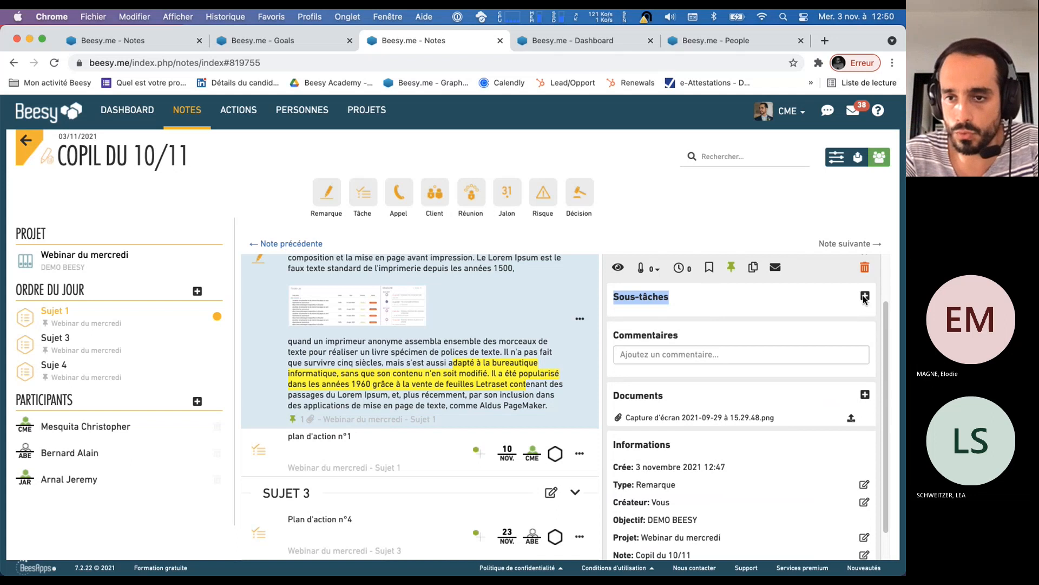
Add the comment "osiefn soiefn soifn seofn seoifn sef" to the "Sujet 1" remark
double_click(669, 339)
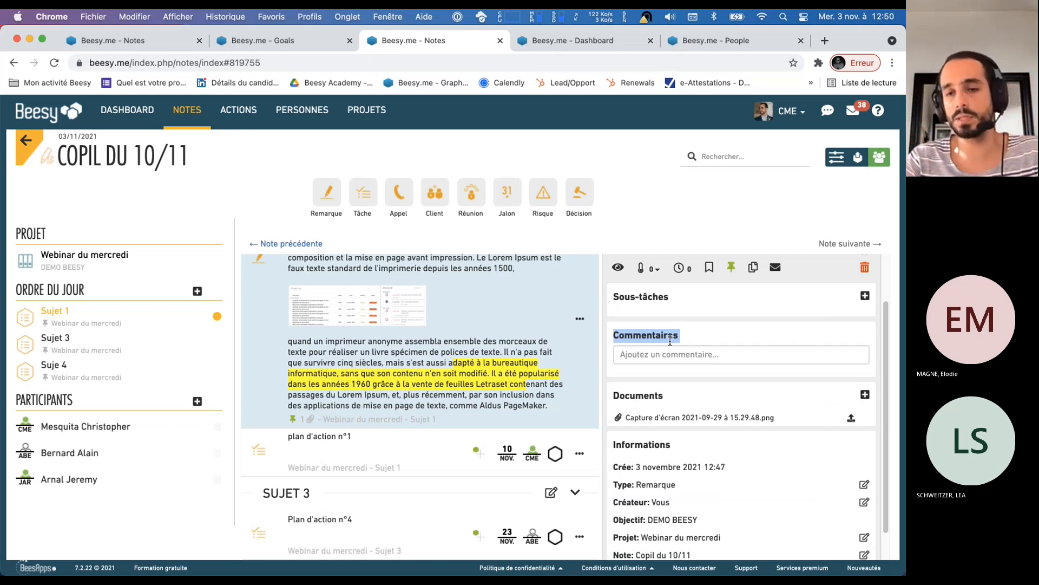
click(681, 355)
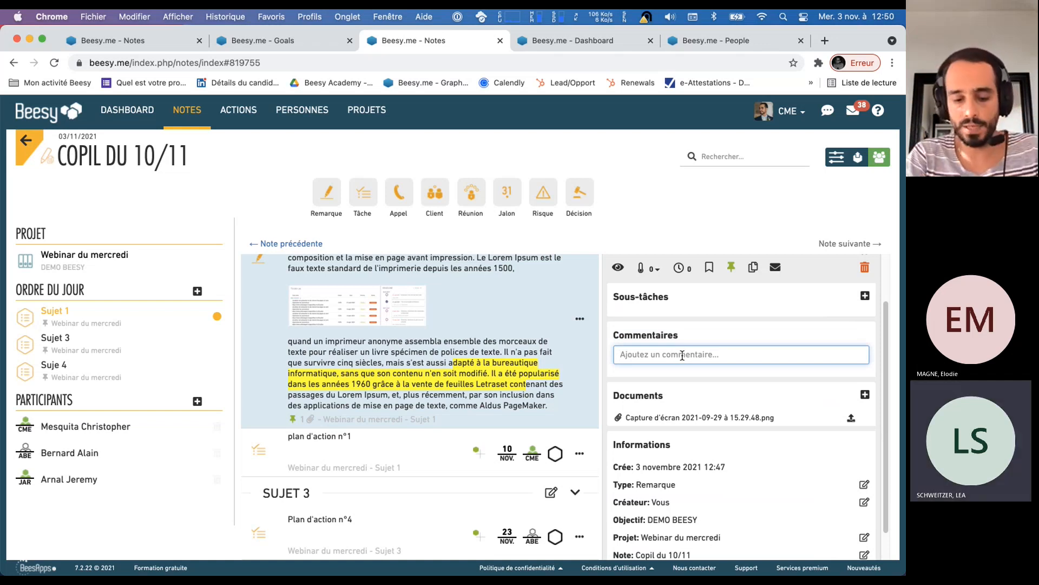
text(osiefn soiefn soifn seofn seoifn sef)
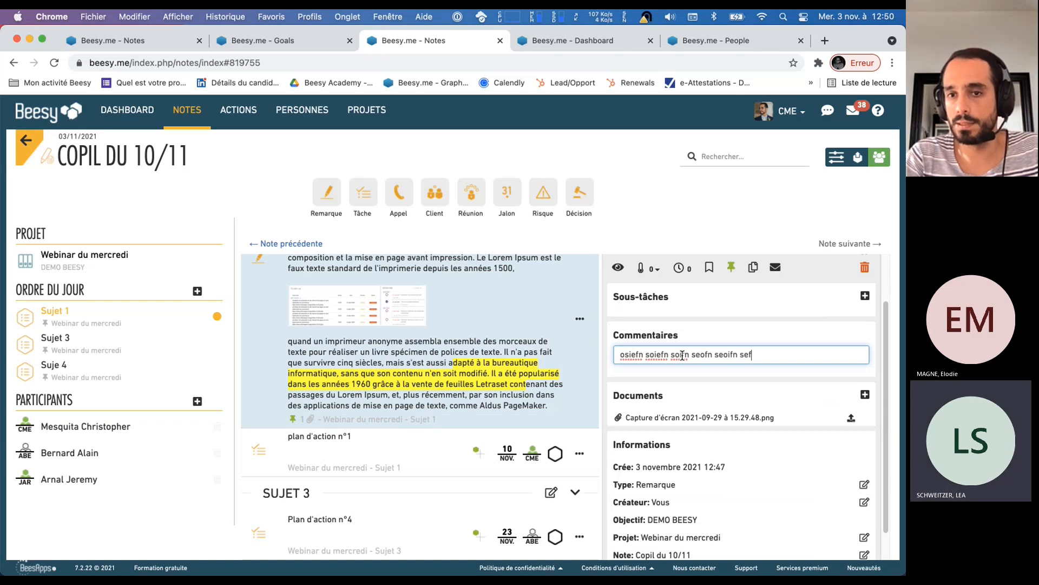
key(Return)
Examine the new comment's author and time and the remark's attached documents, and close the remark's details
drag(618, 390, 697, 389)
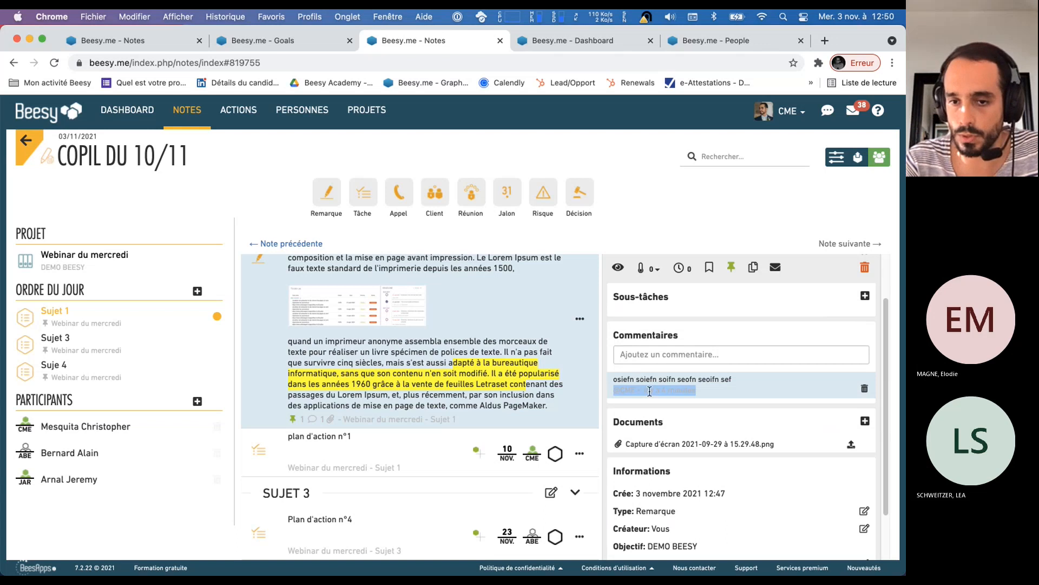
double_click(642, 424)
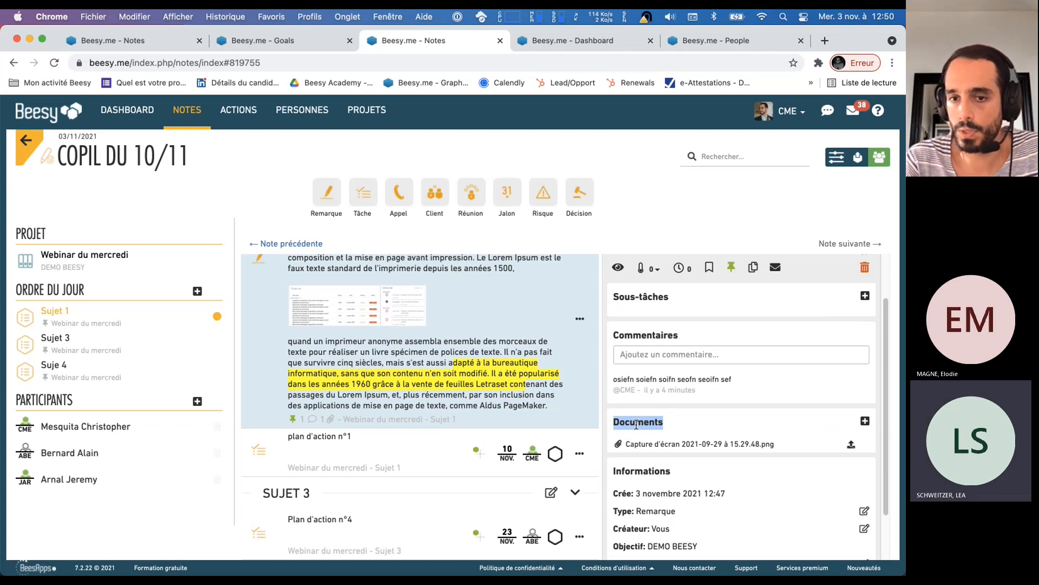
scroll(844, 325, up, 2)
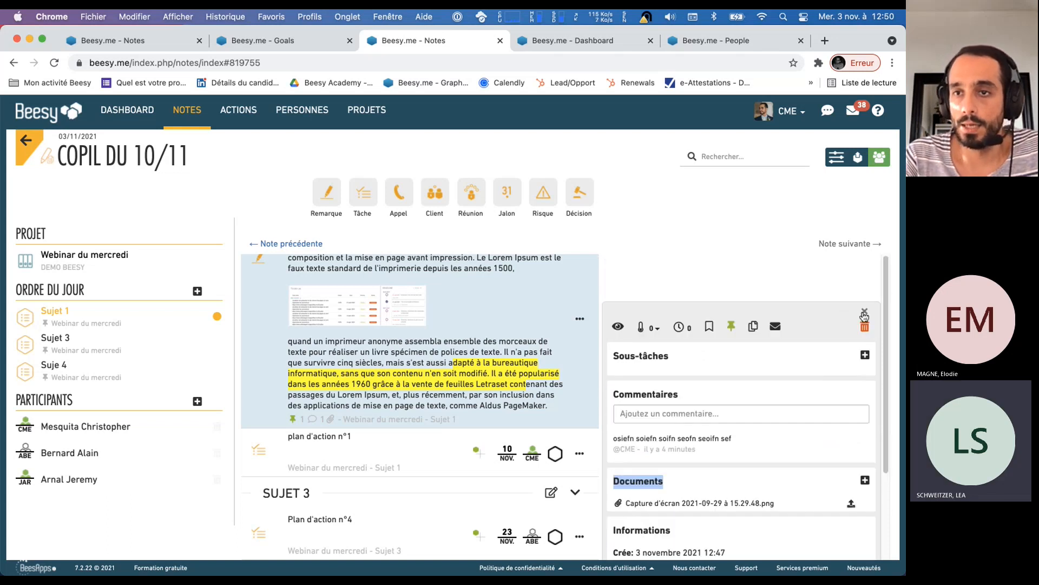
click(861, 317)
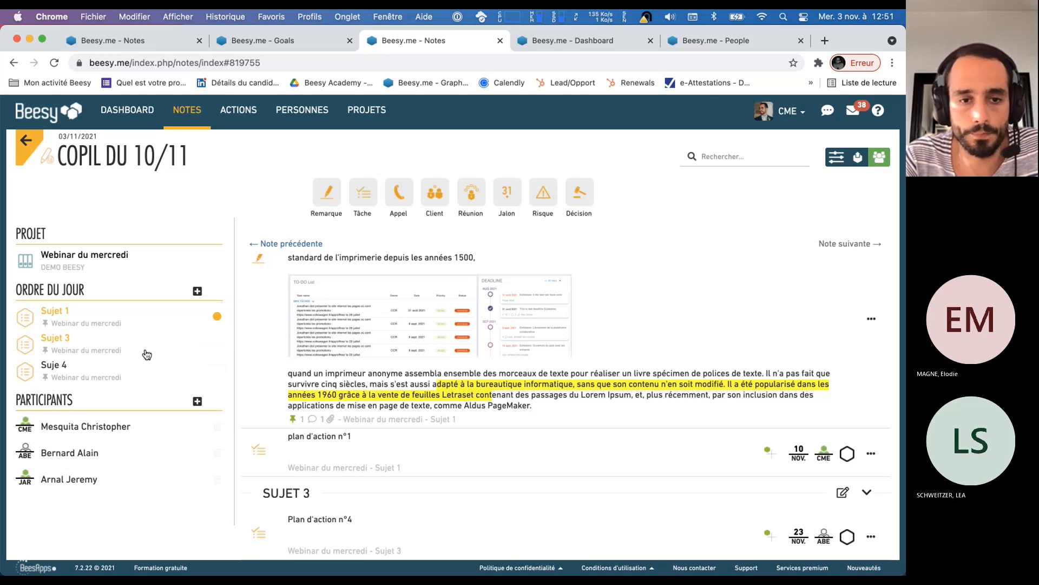
click(198, 292)
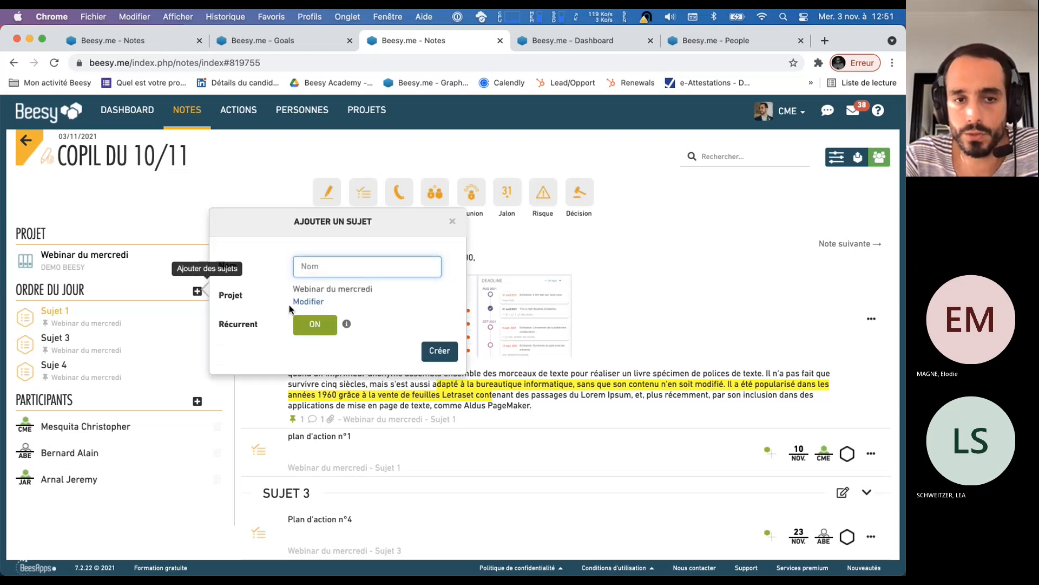
click(453, 222)
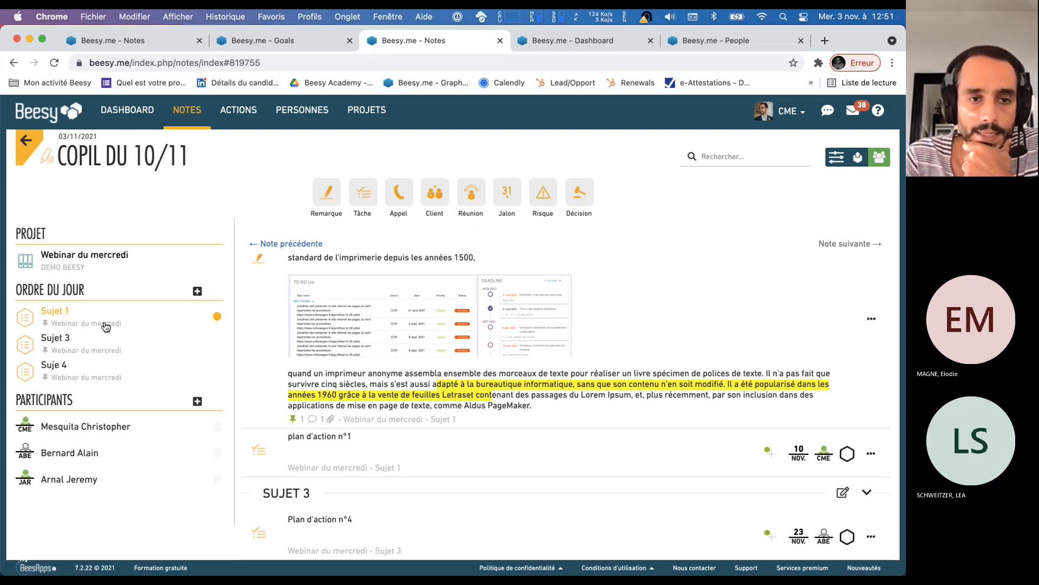
click(198, 292)
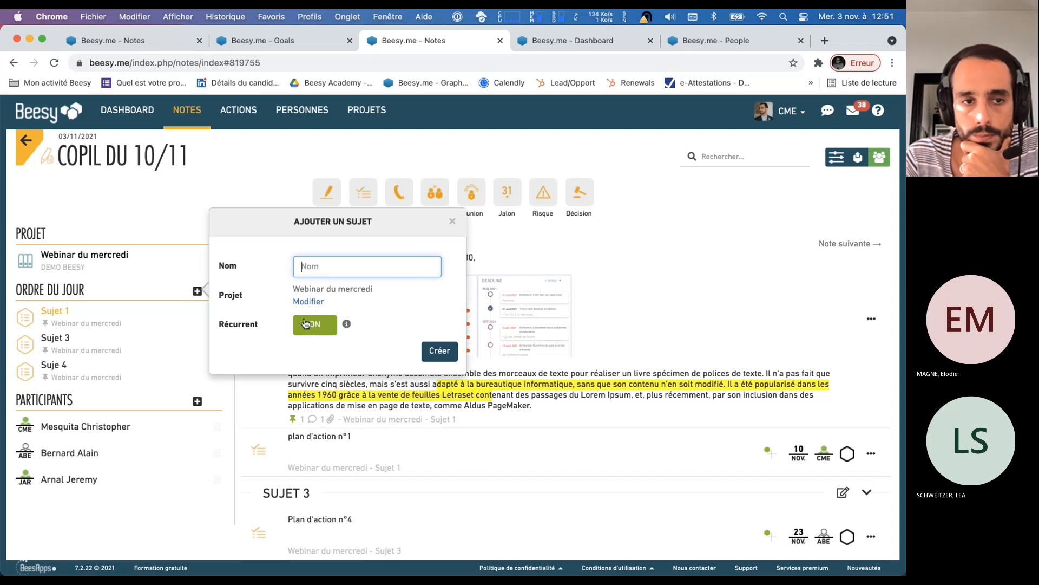
click(56, 319)
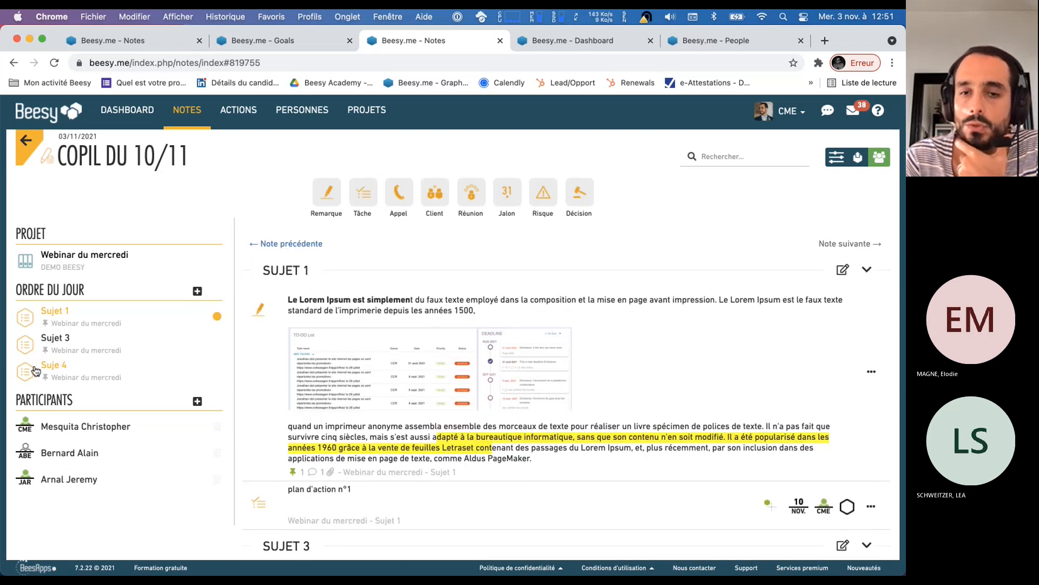
Add a non-recurring topic named "Suje t5" to the agenda of the "Copil du 10/11" note
click(199, 292)
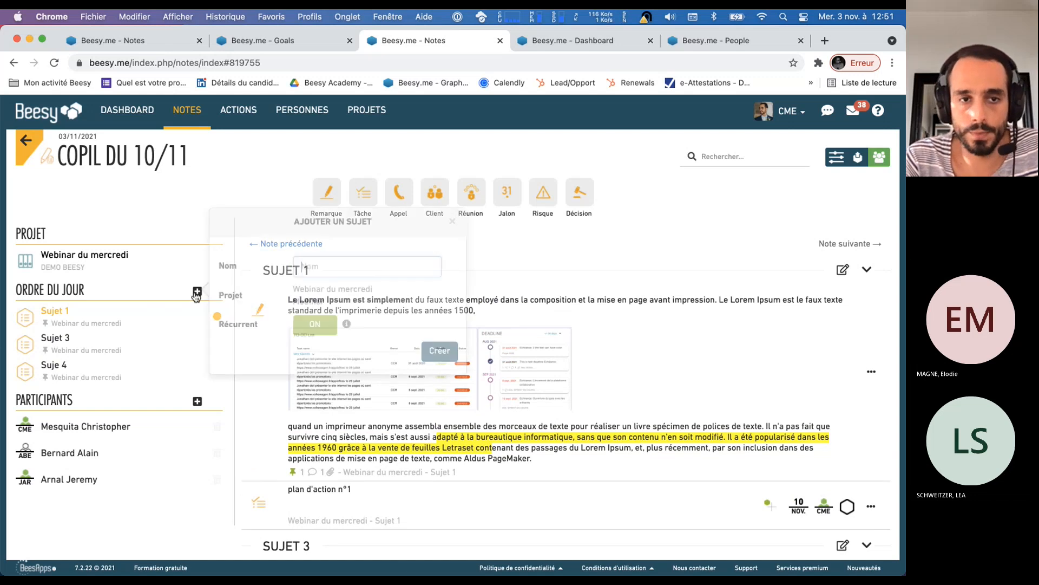
text(Suje t5)
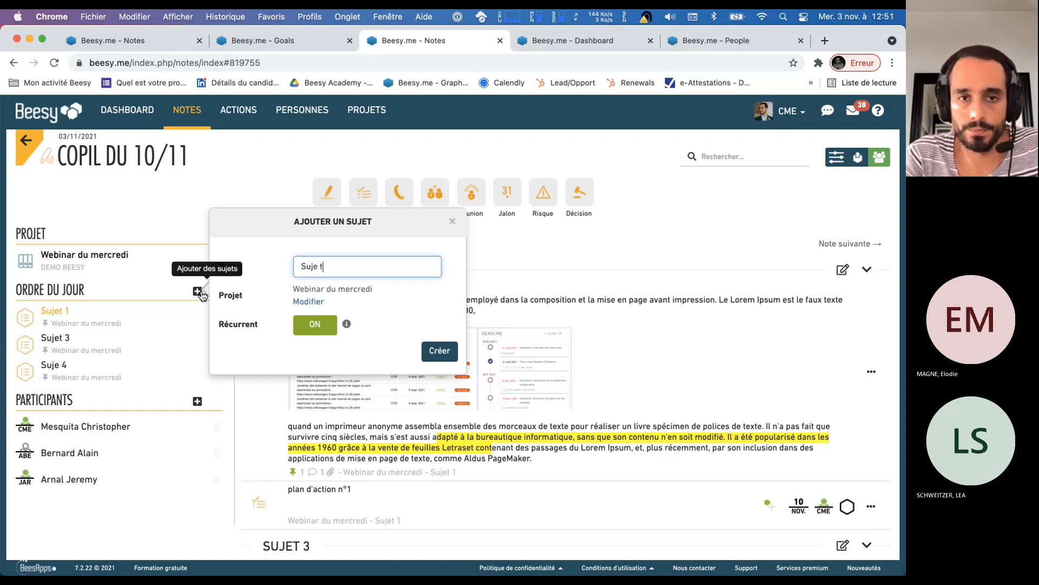
click(334, 330)
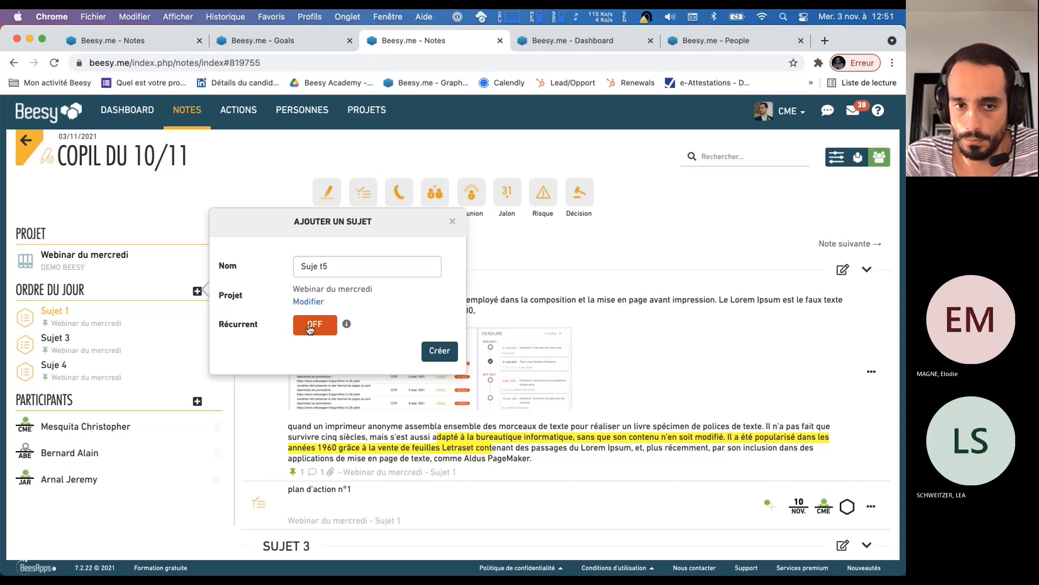
click(439, 351)
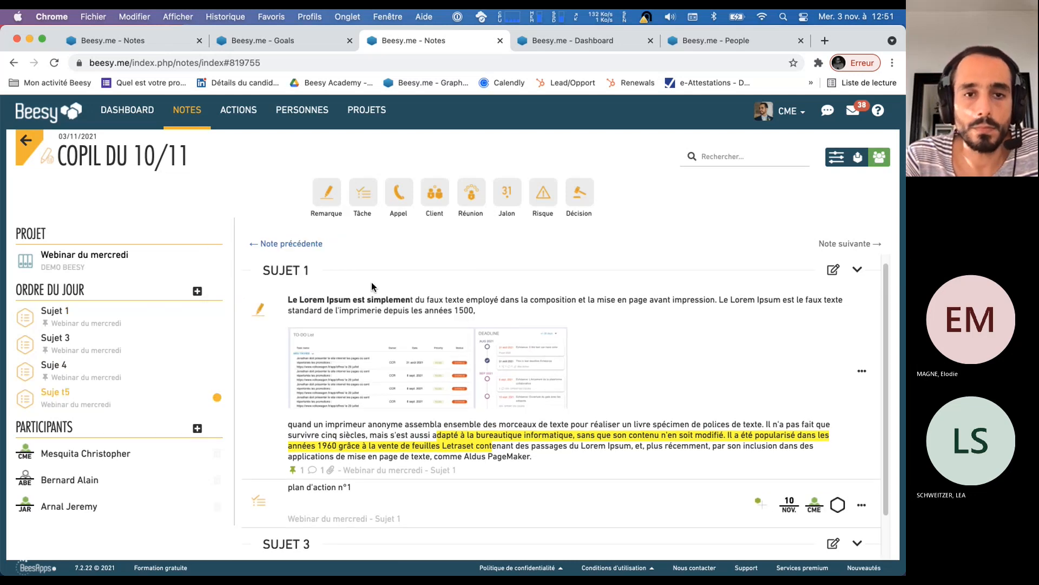
Write the remark "efsfsefsfsef" under "Suje t5", and add the task "sefsefsef" there, marked as completed
text(efsfsefsfsef)
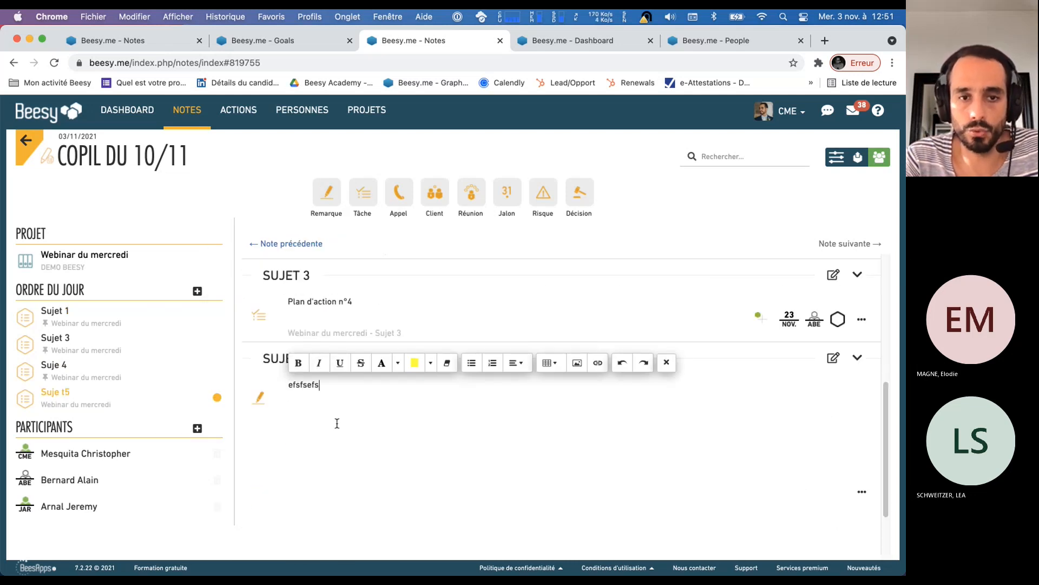
click(364, 198)
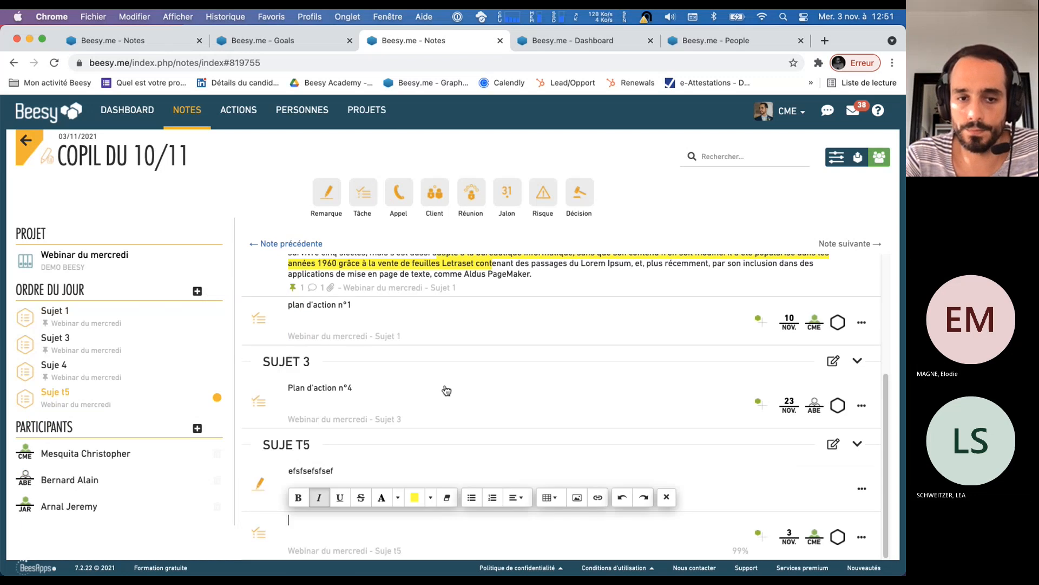
text(sefsefsef)
click(841, 539)
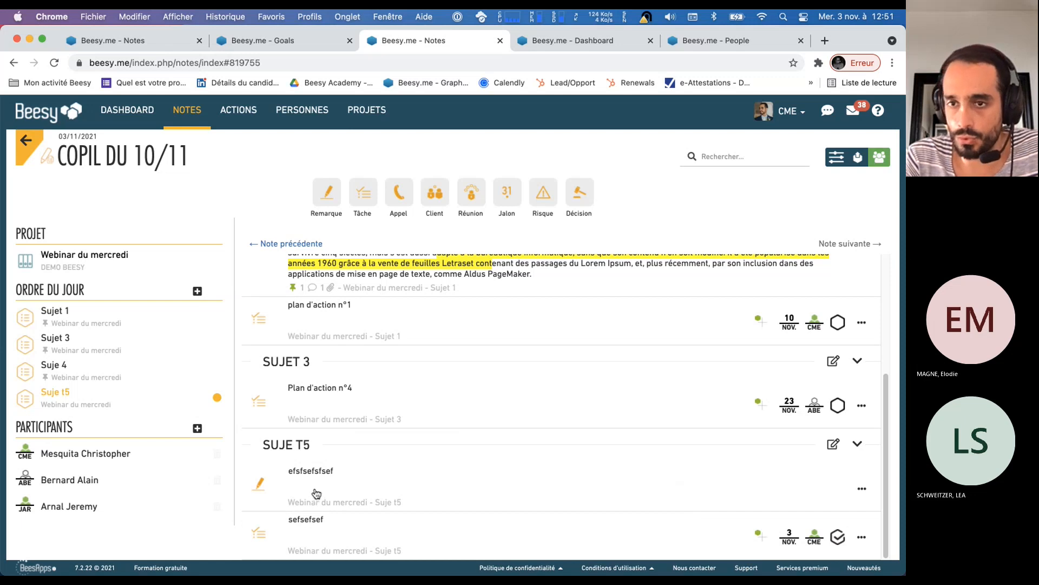
Create a note named "Copil du 18/11" from the previous note "Copil du 10/11"
click(190, 121)
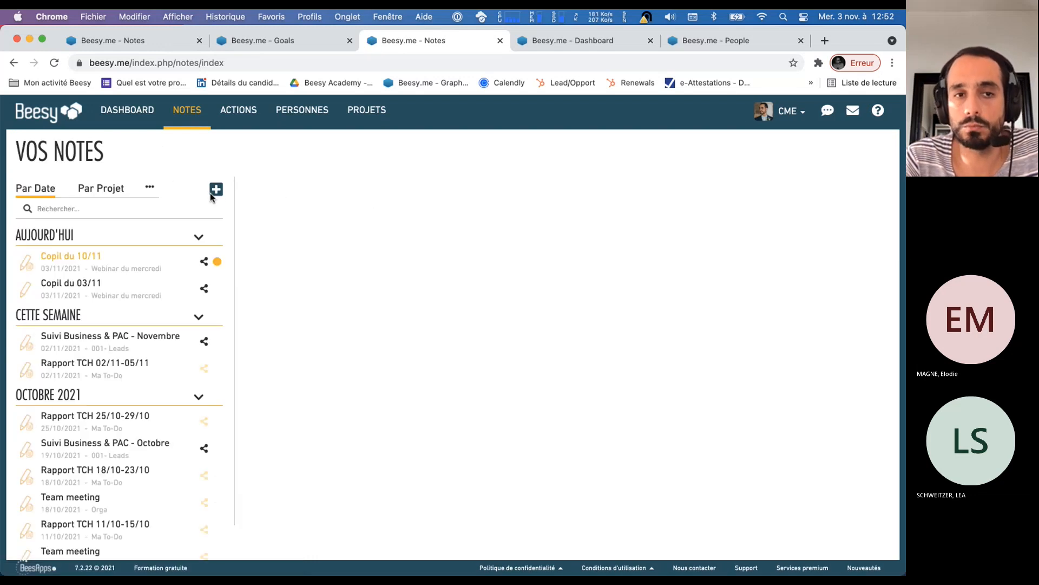
click(216, 190)
click(309, 170)
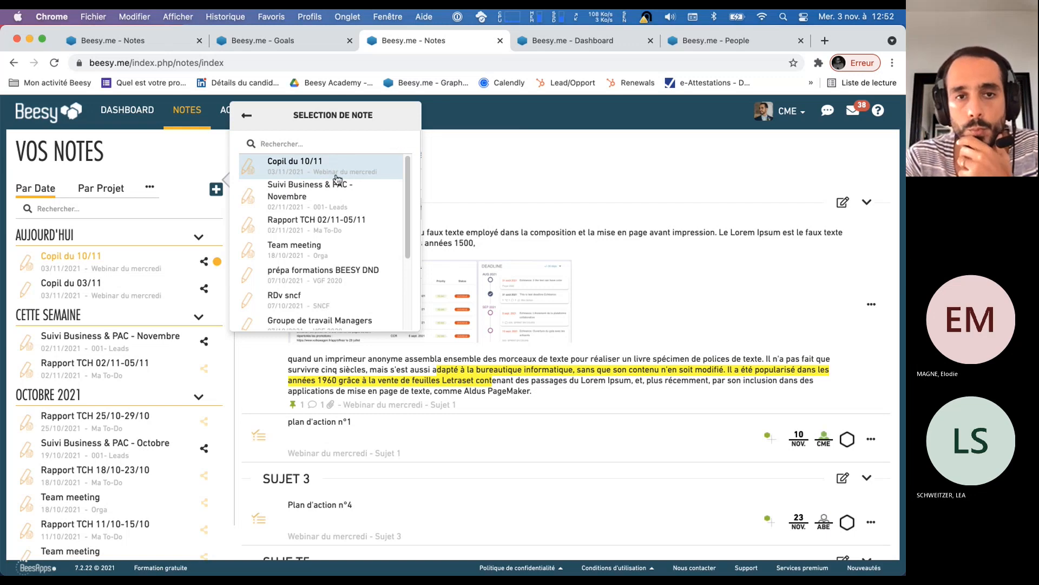
click(336, 173)
click(371, 193)
key(BackSpace)
key(BackSpace)
text(8/11)
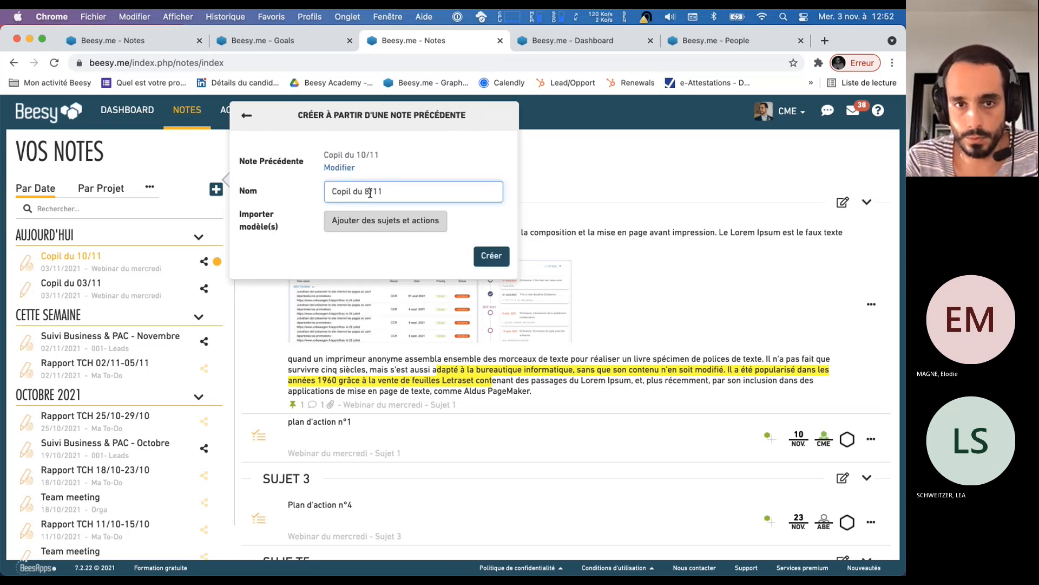
click(491, 257)
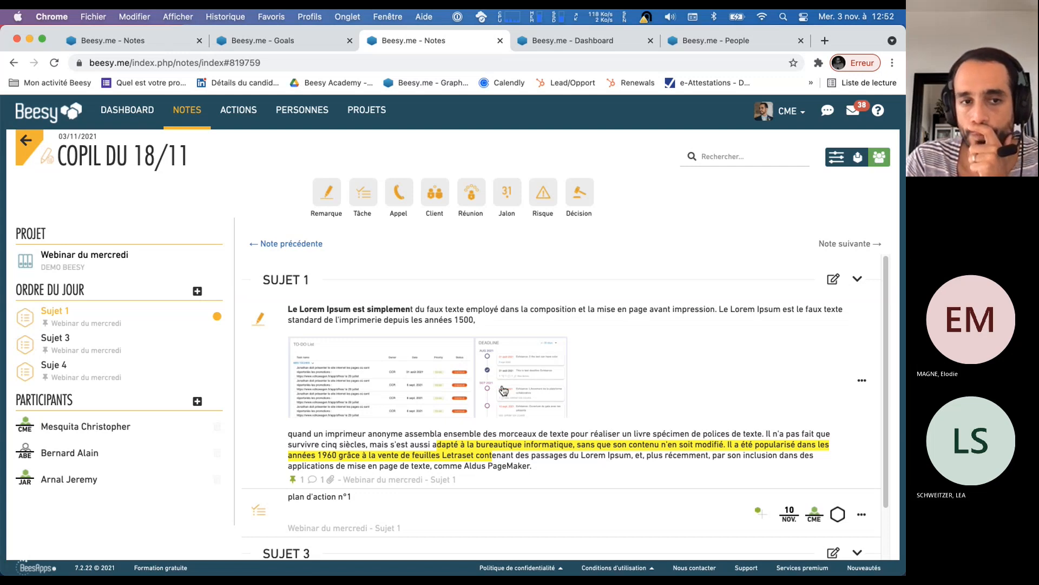
click(198, 292)
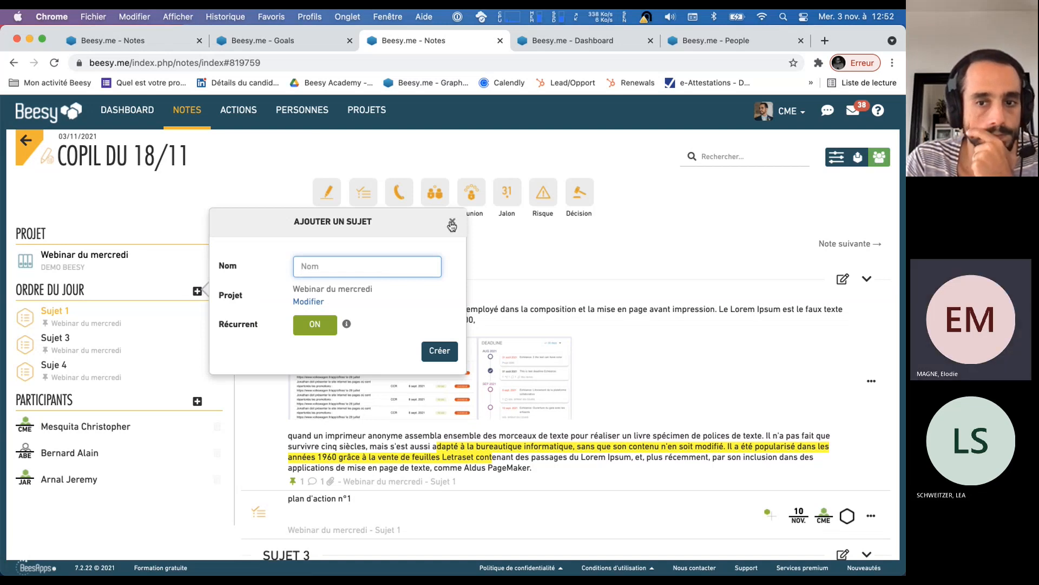
click(761, 567)
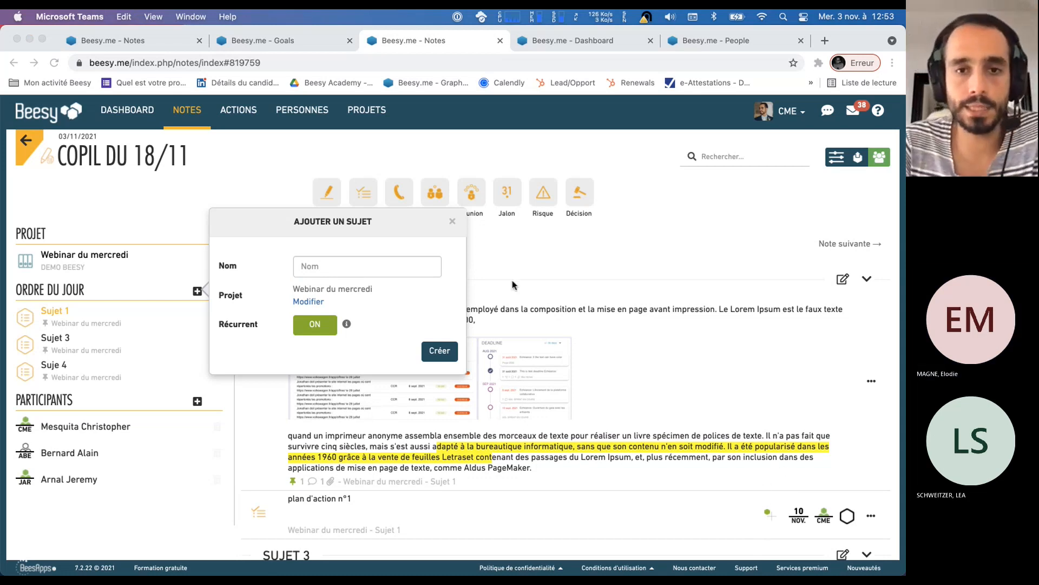
click(444, 223)
click(451, 222)
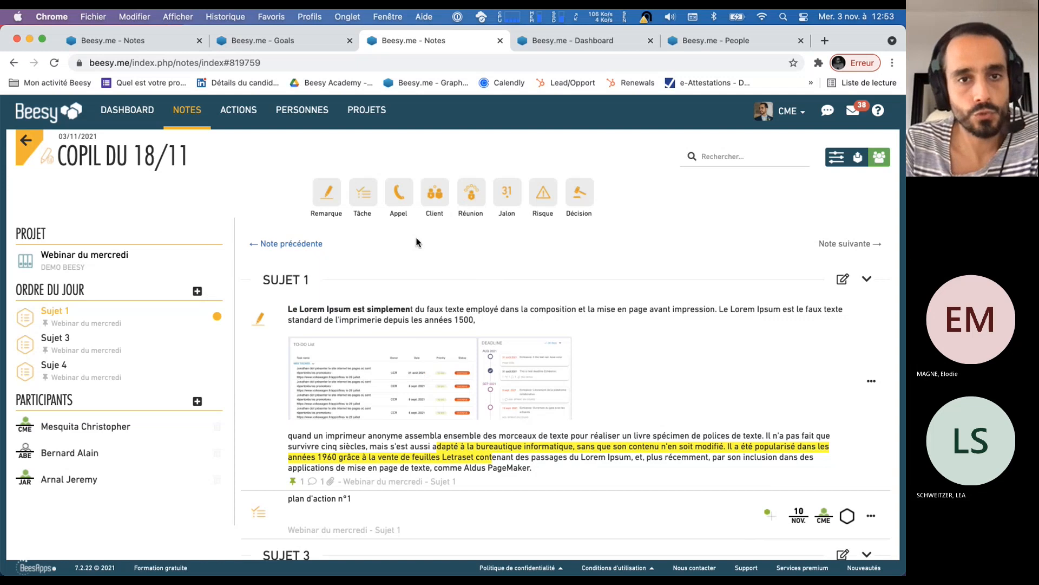
Go to the dashboard and close the other Notes and Goals browser tabs
click(122, 110)
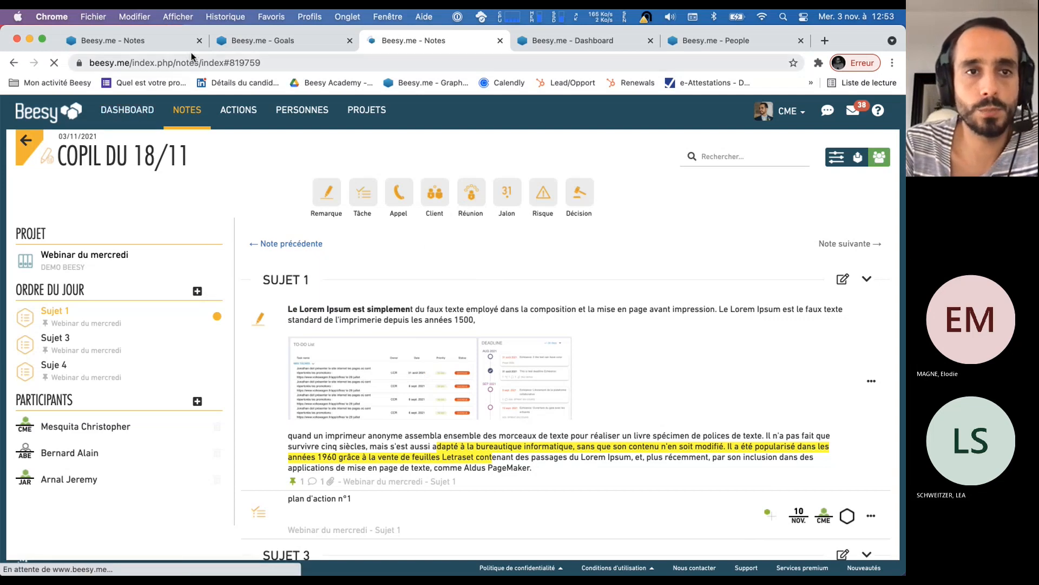
click(200, 41)
click(199, 40)
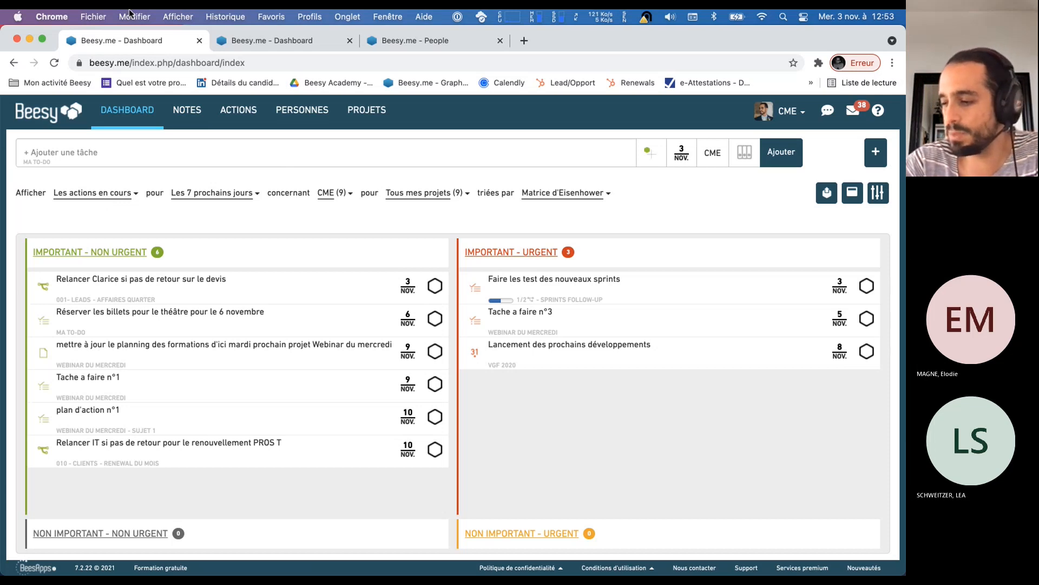
Limit the current actions on the dashboard to the period "Aujourd'hui"
key(super+Tab)
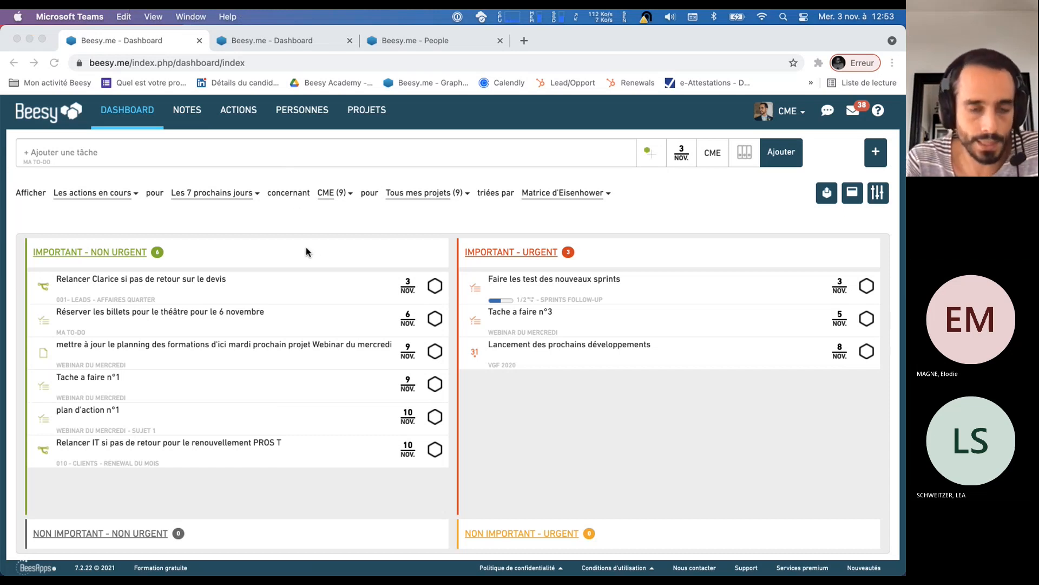
click(223, 200)
click(233, 200)
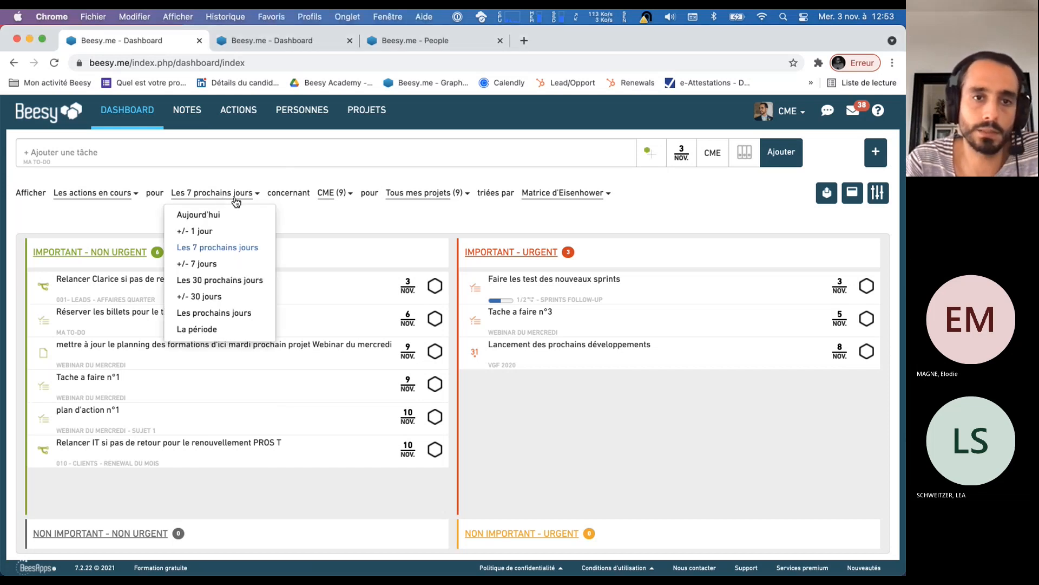
click(248, 217)
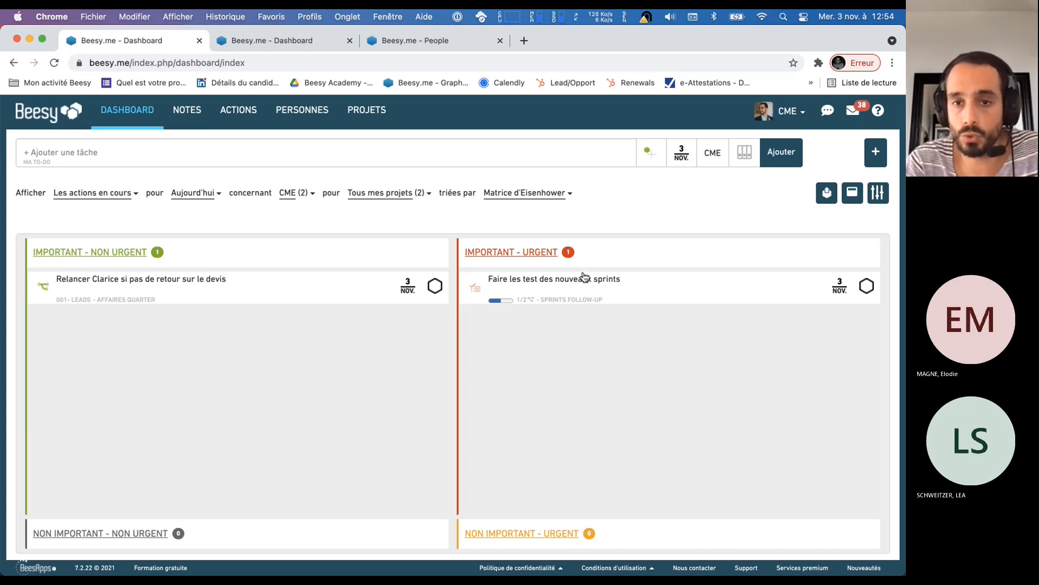
Examine the "Important - Urgent" group and the dashboard's filter choices for action status, period, person and project
drag(464, 257, 569, 252)
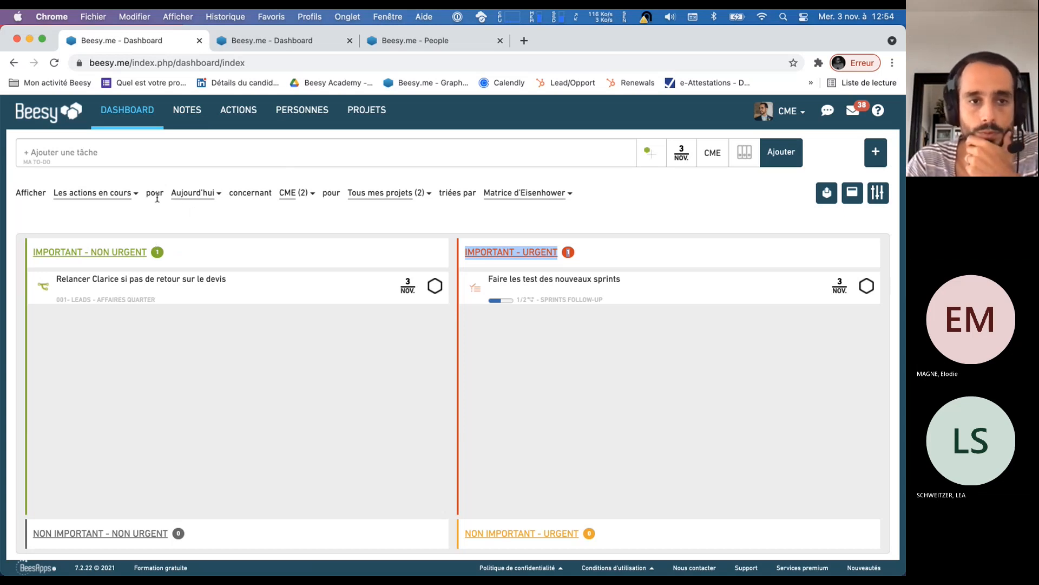
click(129, 201)
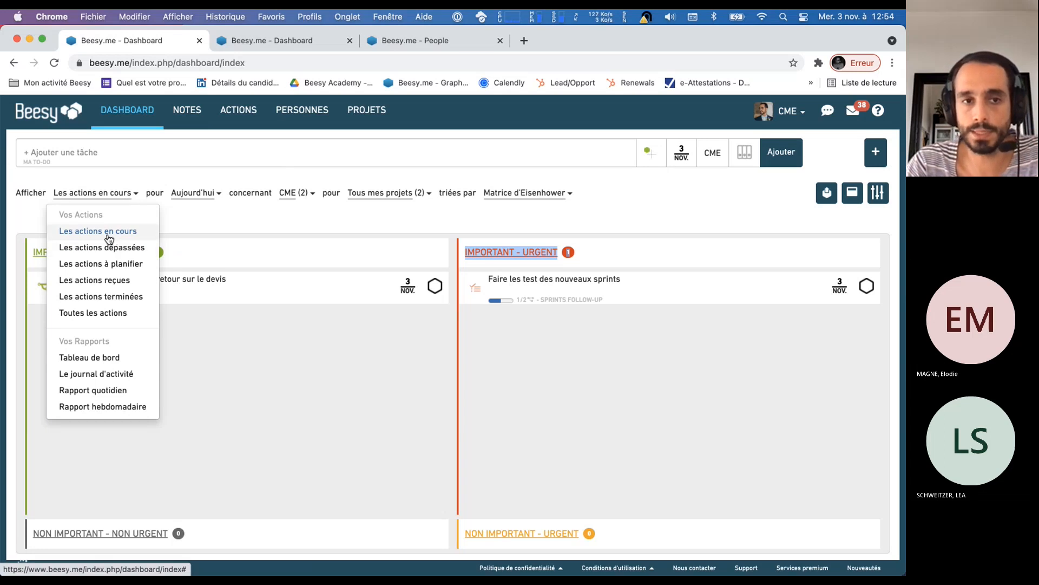
click(103, 202)
drag(17, 191, 378, 201)
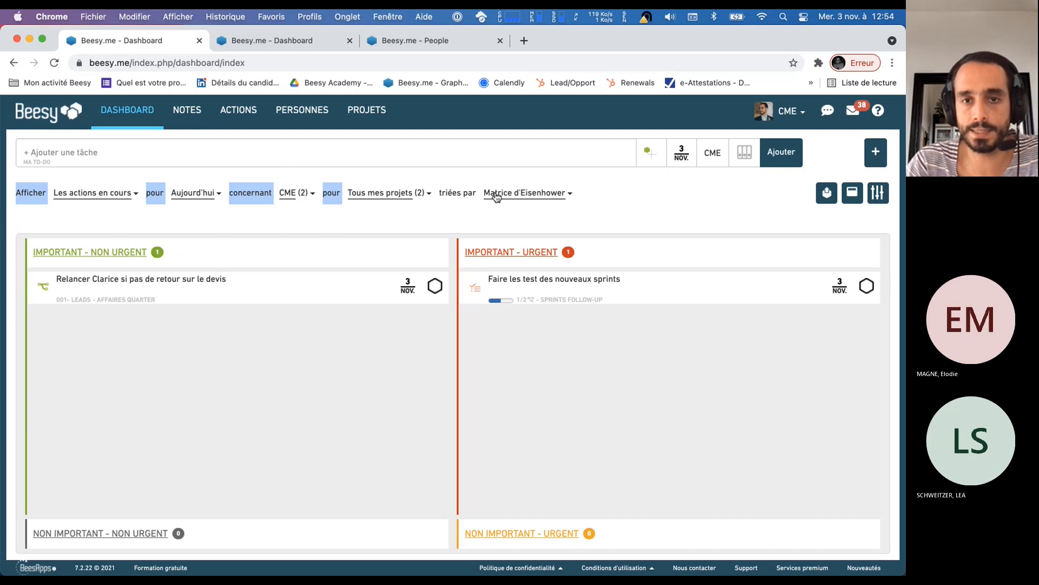
click(210, 219)
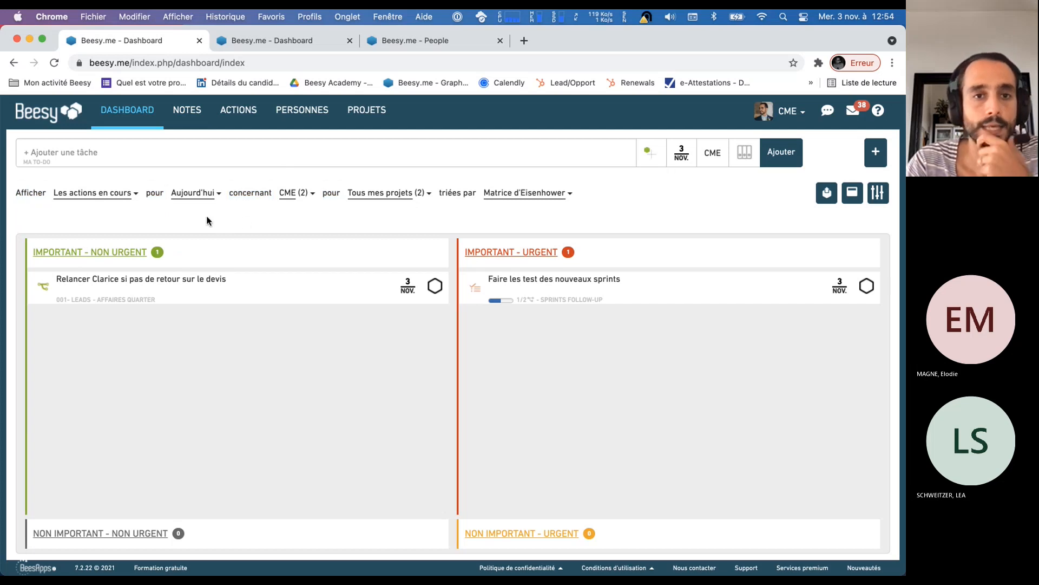
click(107, 198)
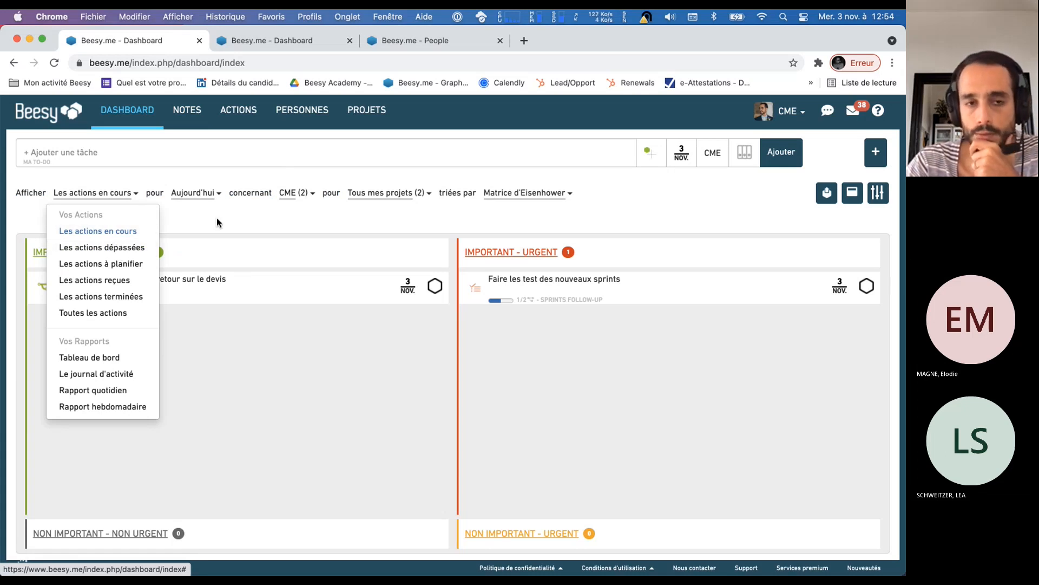
click(205, 195)
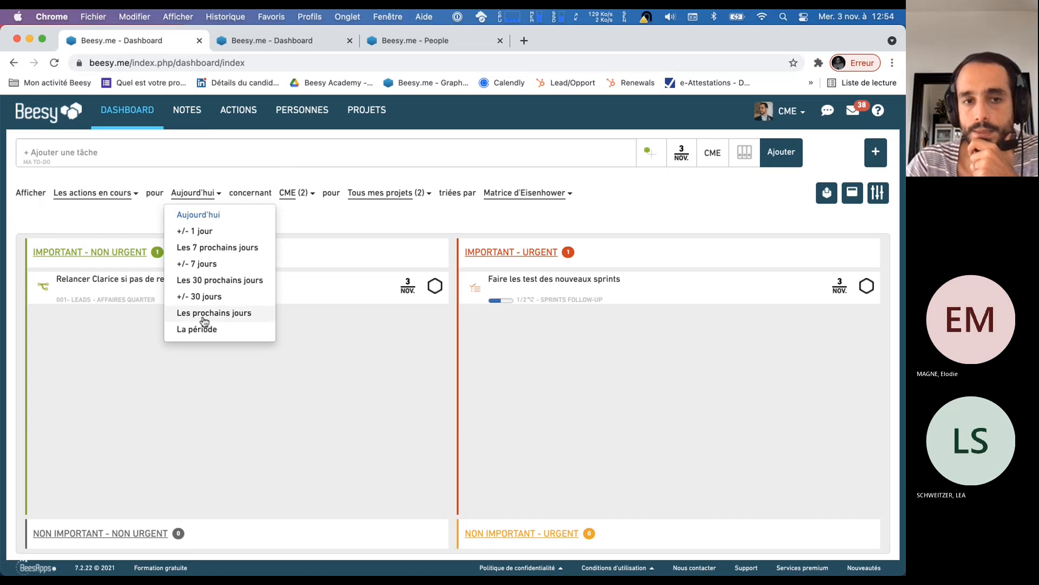
click(296, 195)
click(288, 196)
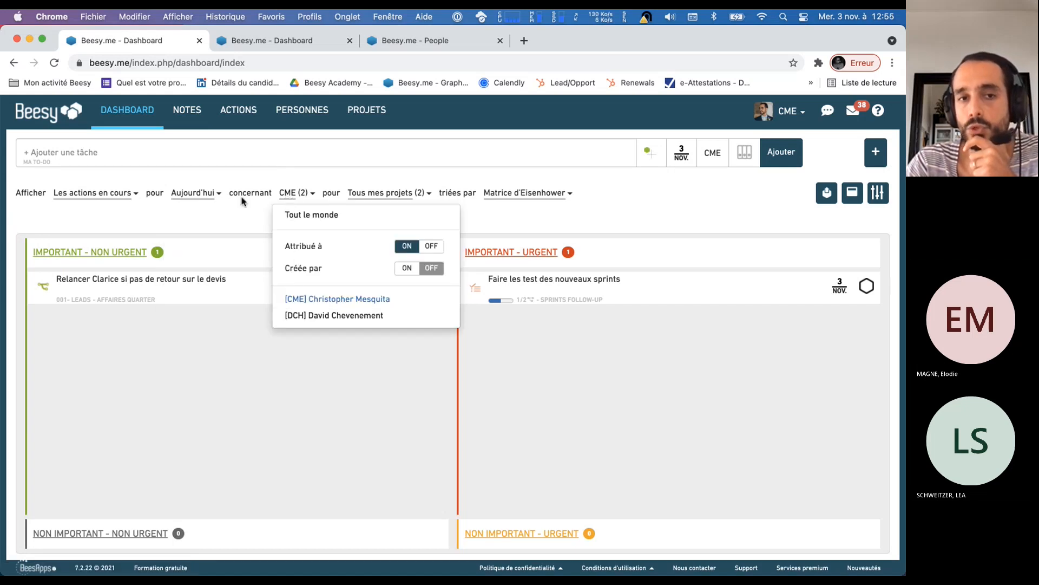
click(385, 193)
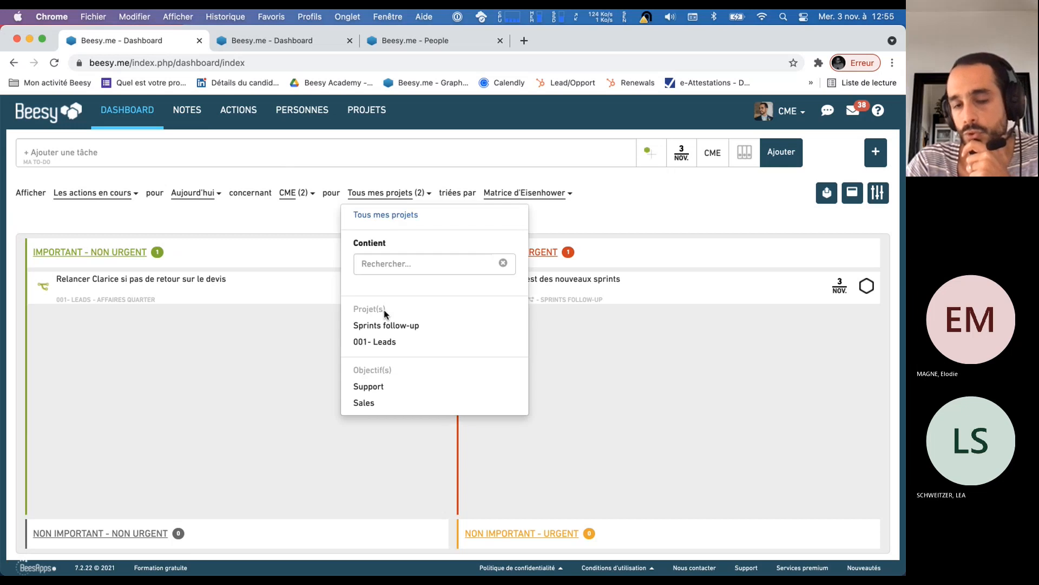
click(340, 267)
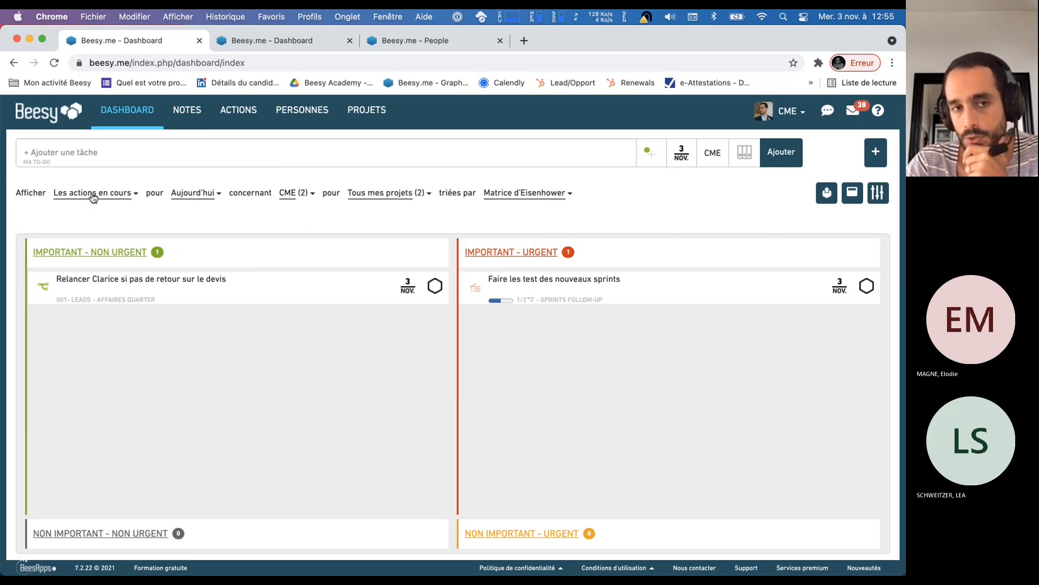
Show the overdue actions ("Les actions dépassées") on the dashboard and examine the periods available for them
click(126, 201)
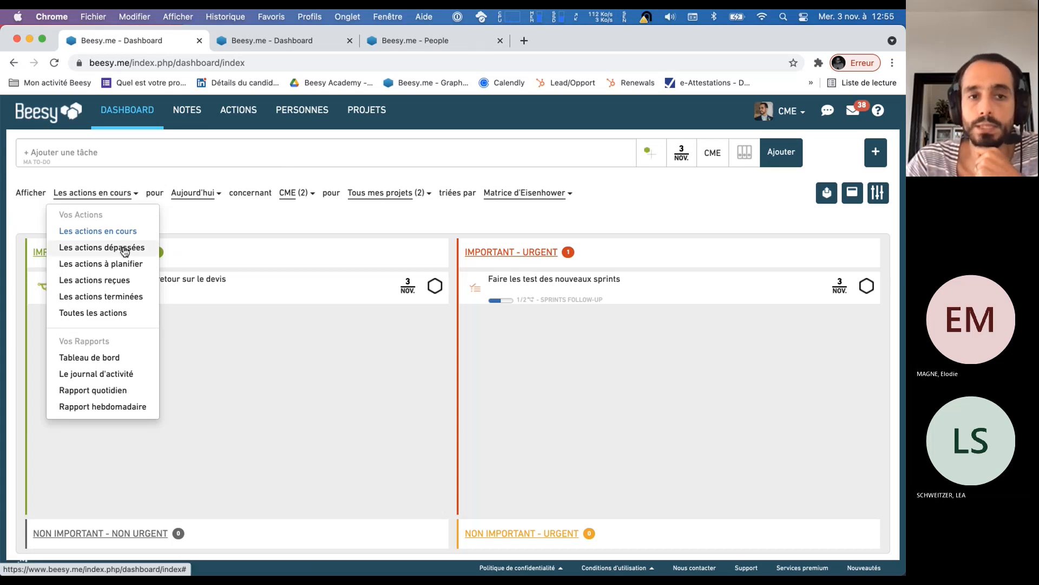
click(125, 250)
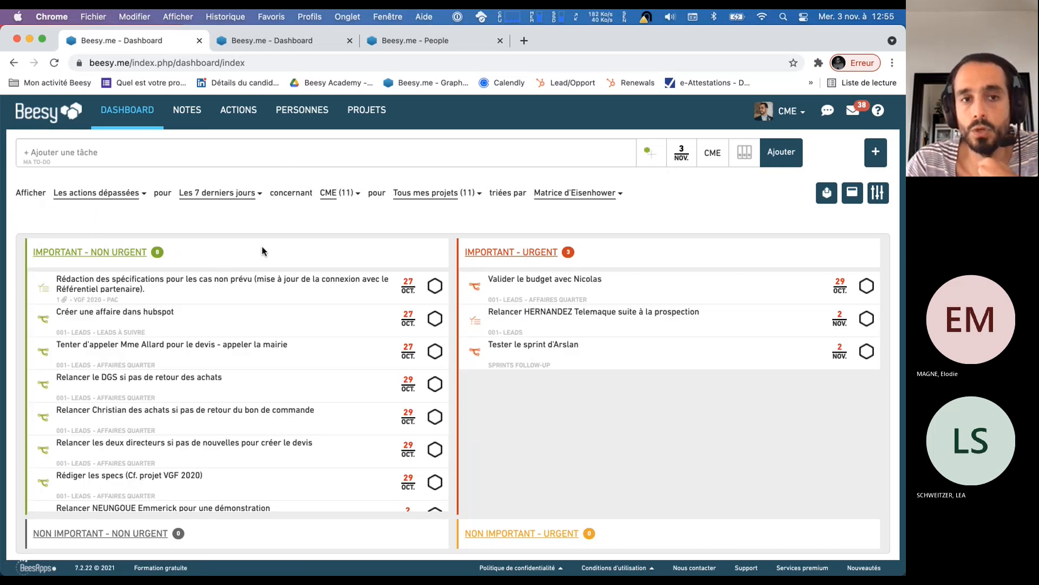
click(236, 196)
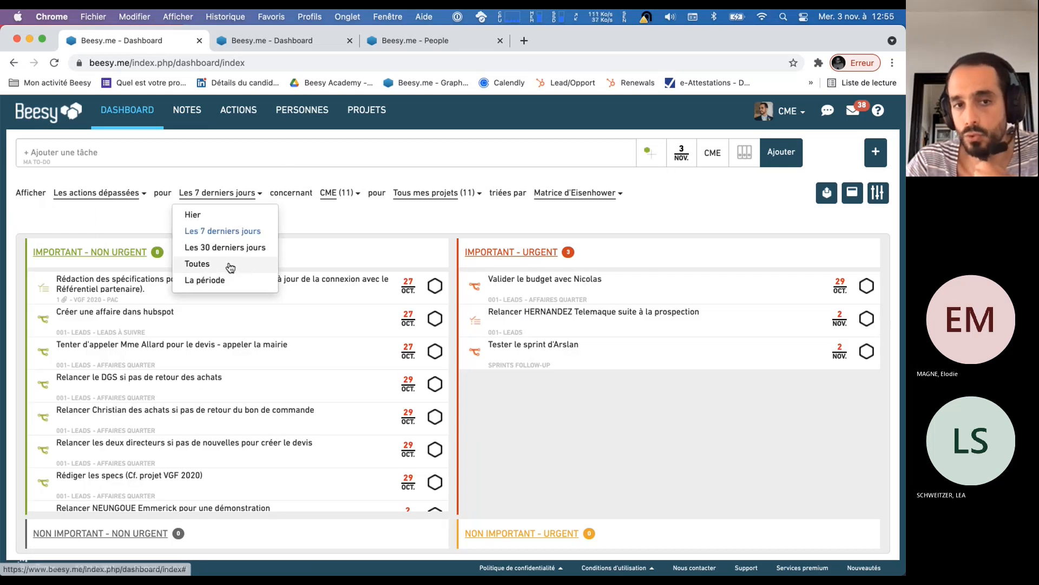
click(287, 229)
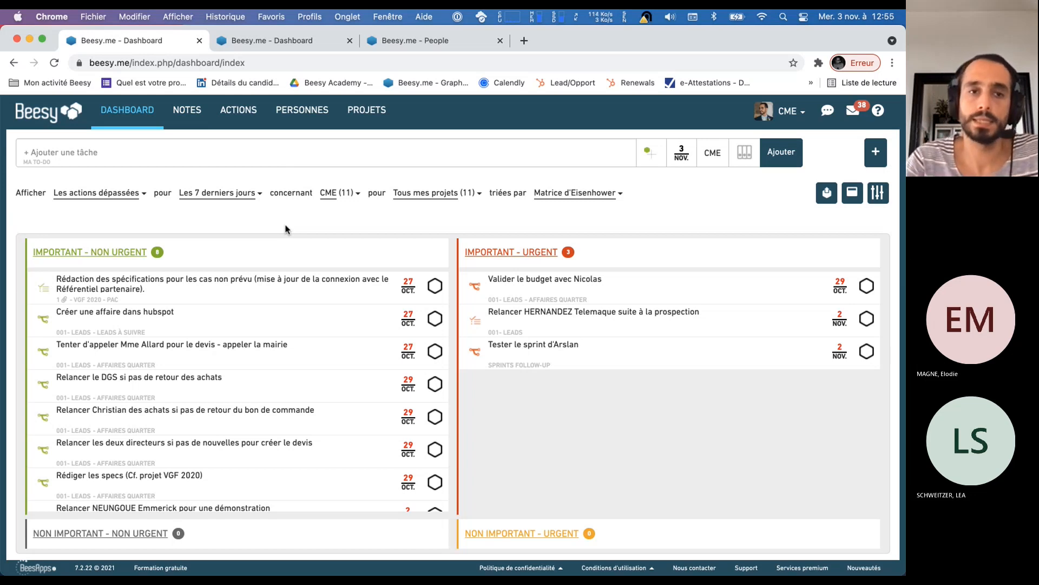
Switch the dashboard to "Les actions en cours" and set its period to "+/- 30 jours"
click(111, 194)
click(128, 229)
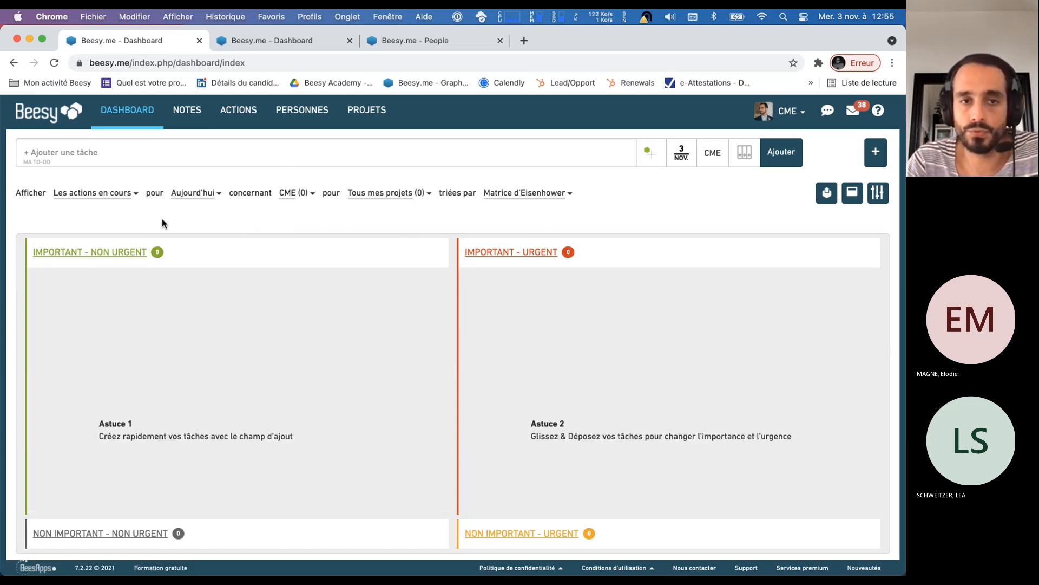
click(188, 194)
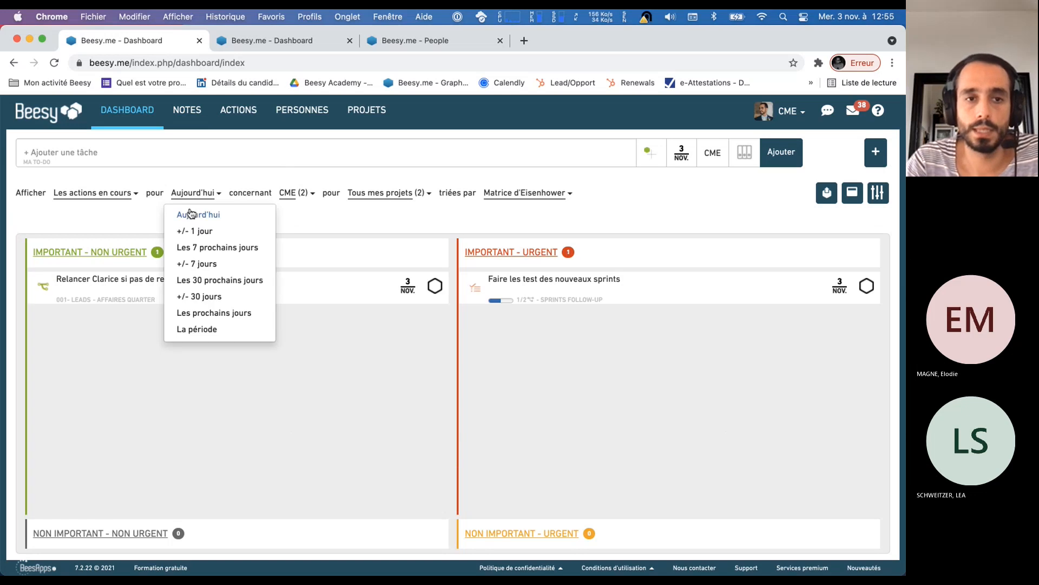
click(216, 300)
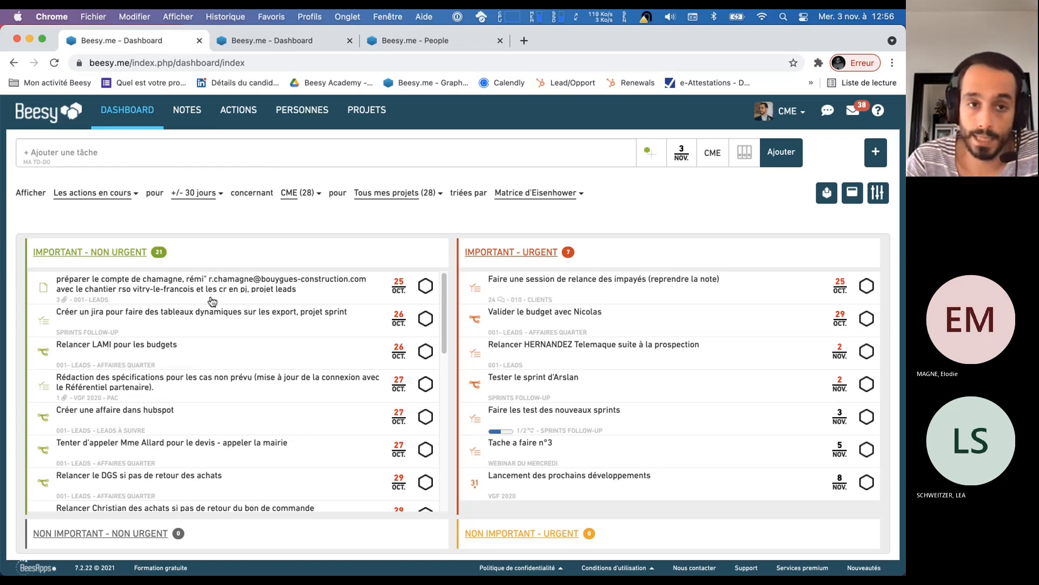
Limit the current actions to the period "Aujourd'hui" and switch the dashboard to "Les actions dépassées"
click(194, 194)
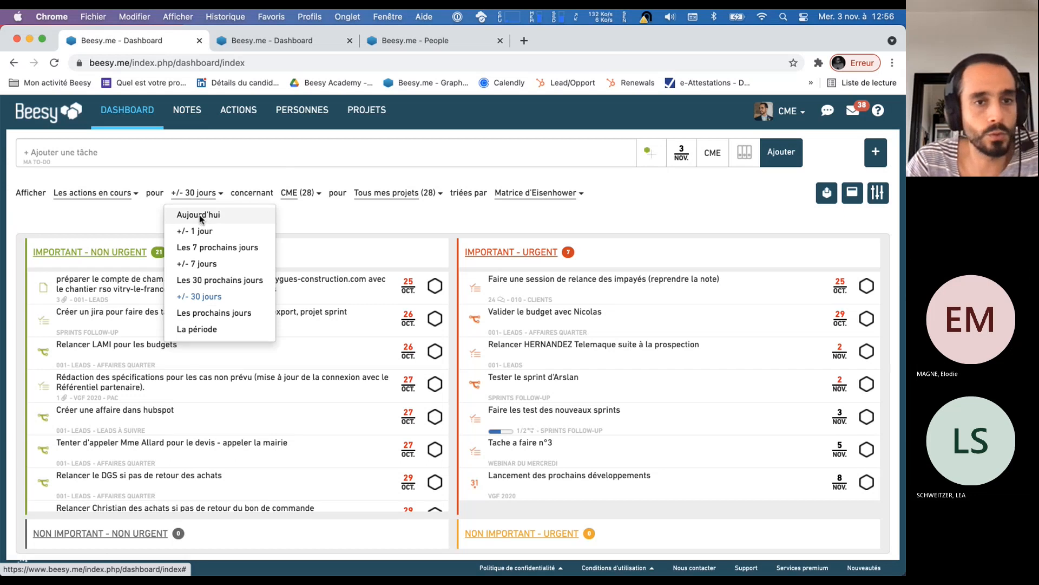
click(200, 216)
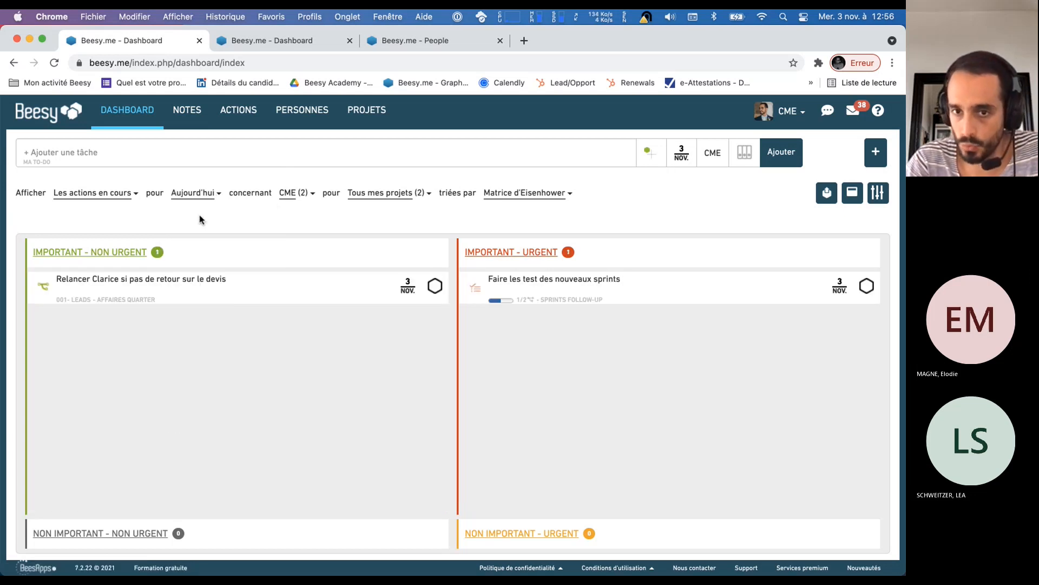
click(84, 193)
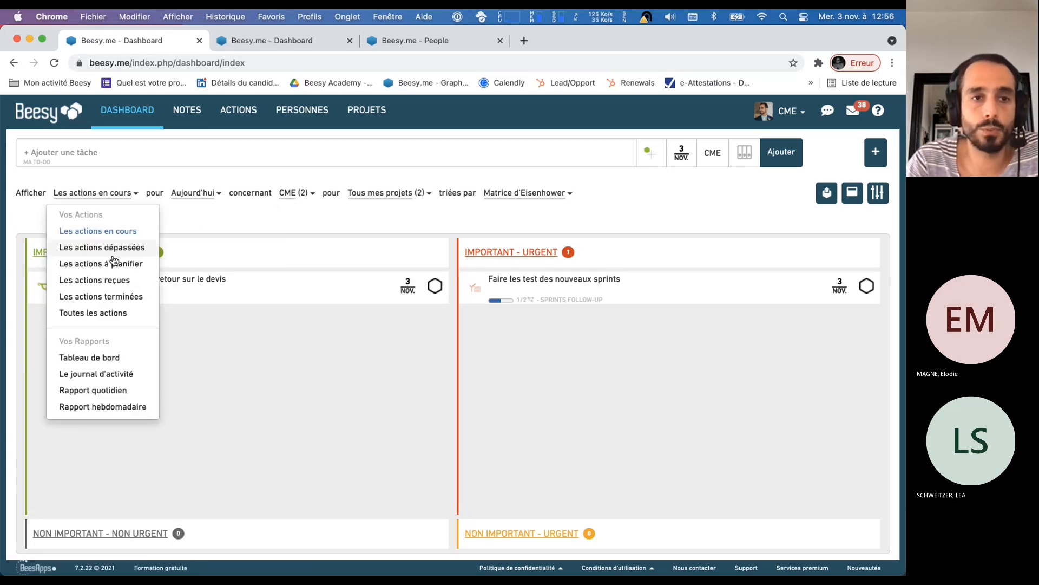
click(108, 248)
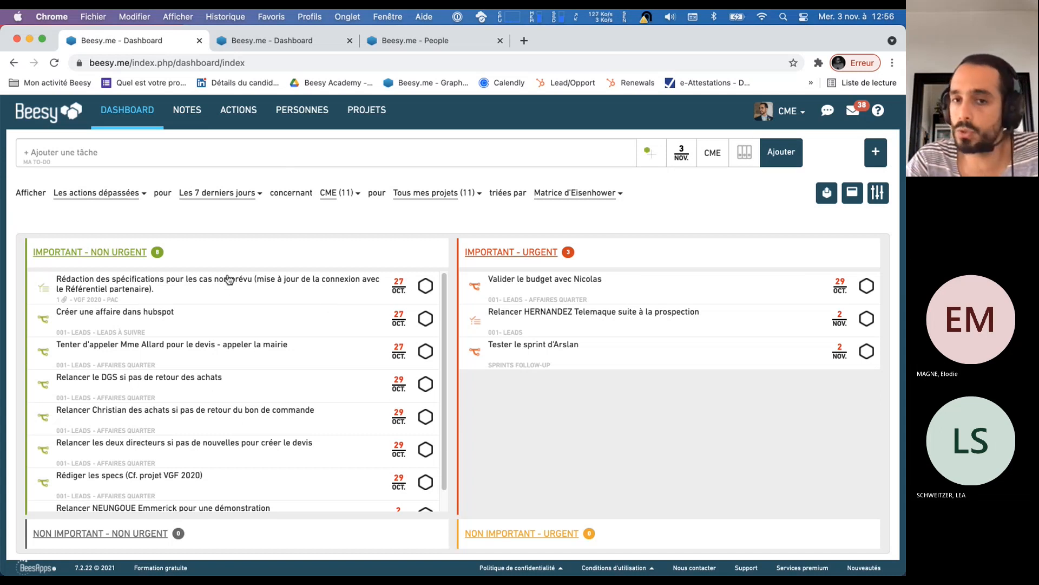
Examine the overdue "Important - Non urgent" actions and the date picker of the "Créer une affaire dans hubspot" action
scroll(303, 379, down, 2)
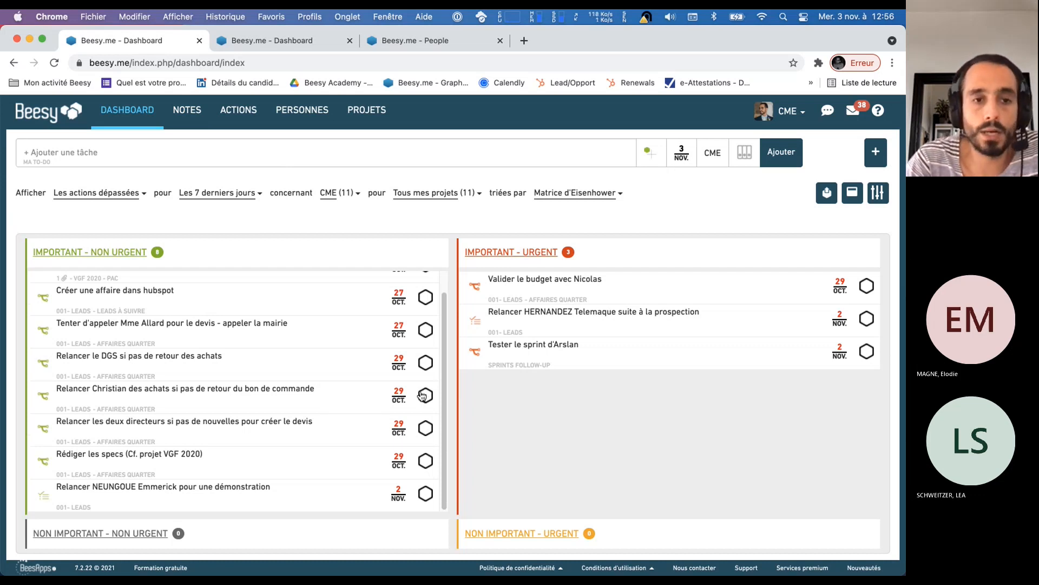
scroll(363, 362, up, 1)
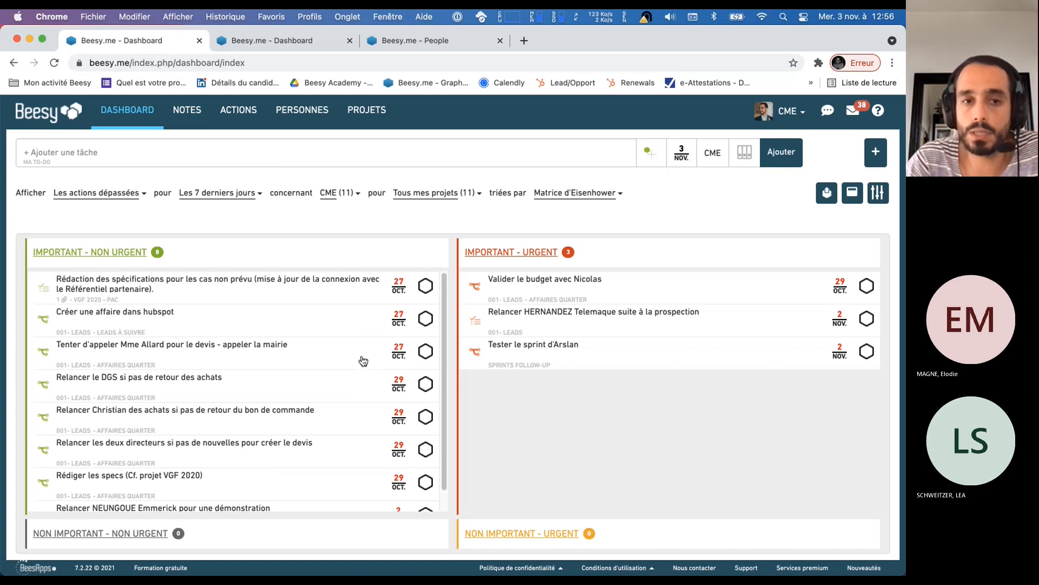
click(403, 324)
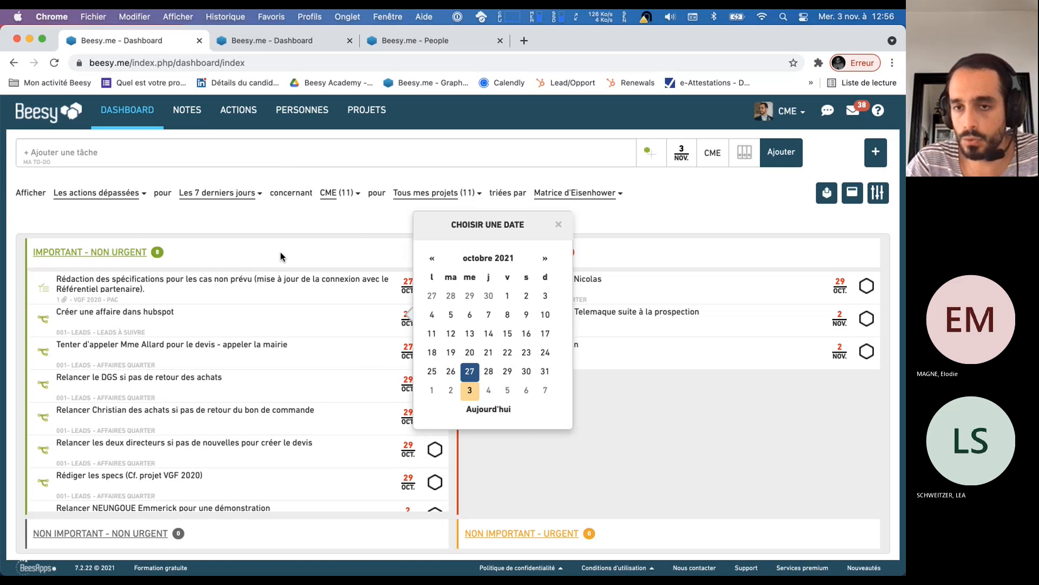
click(203, 220)
Show "Les actions en cours" on the dashboard for the period "Les 7 prochains jours"
click(97, 193)
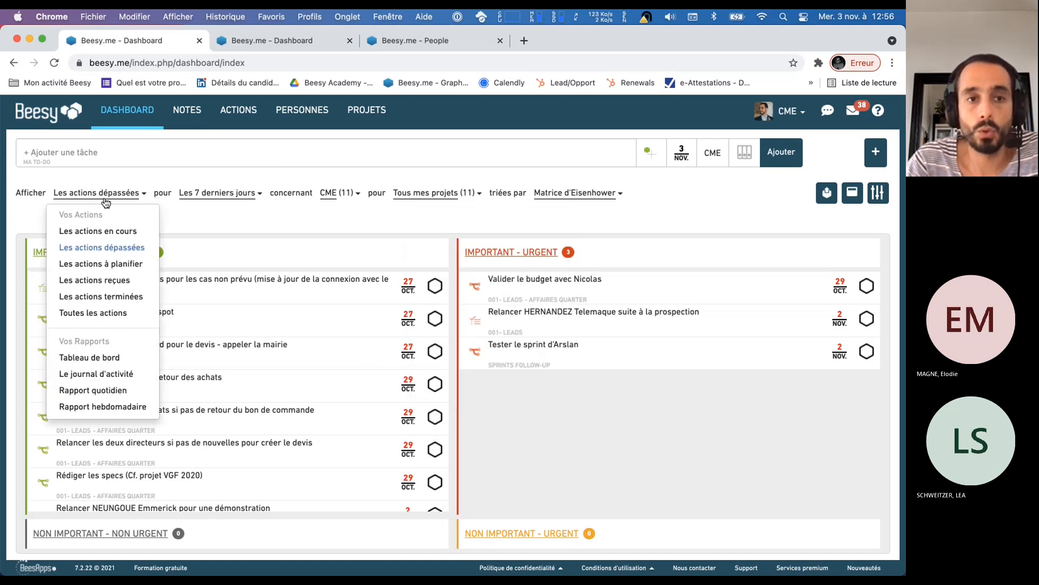
click(114, 230)
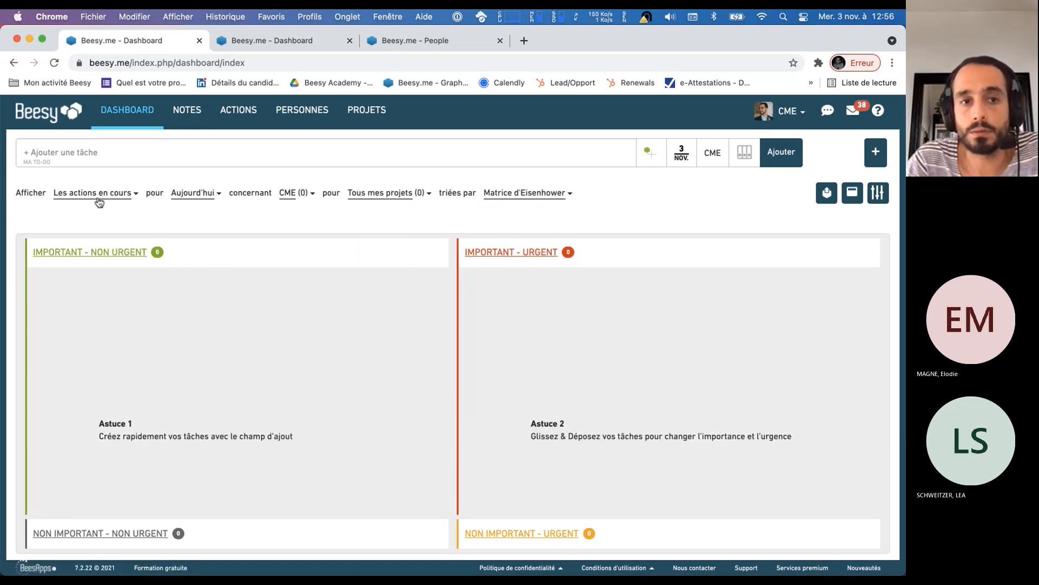
click(205, 194)
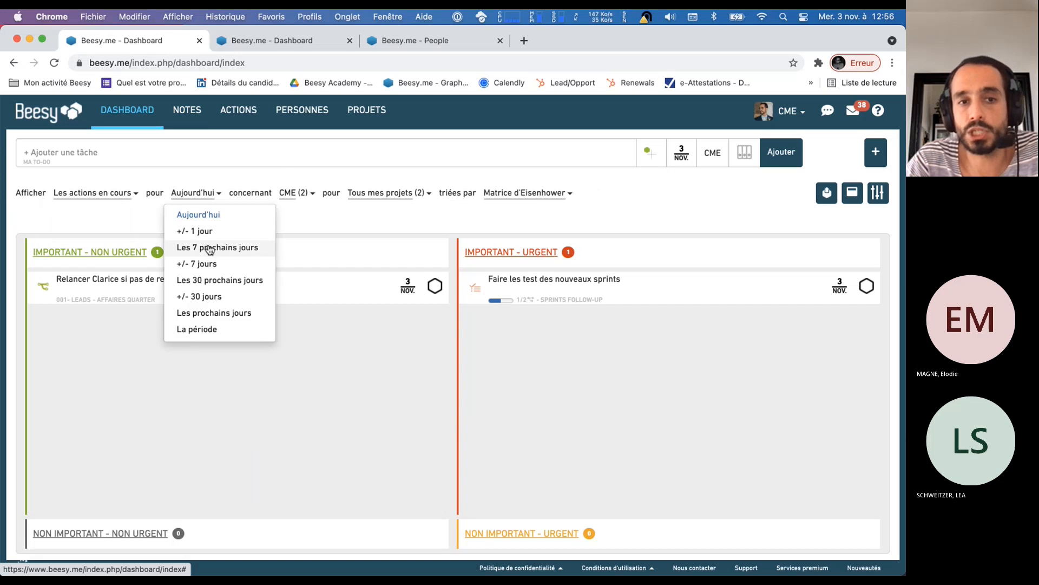
click(210, 244)
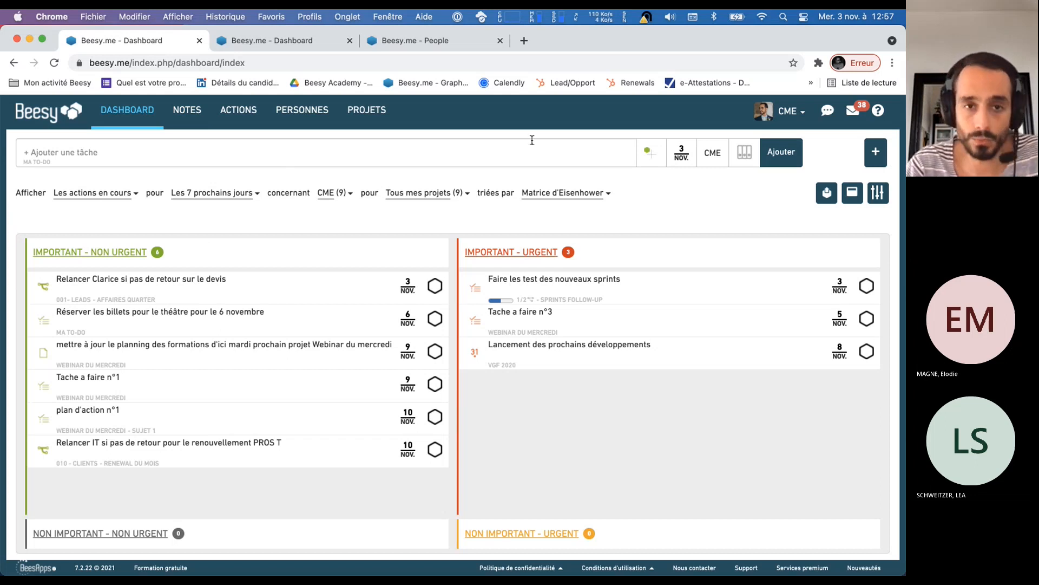
Switch the dashboard to "Les actions terminées" and export the list of completed actions as a PDF
click(124, 195)
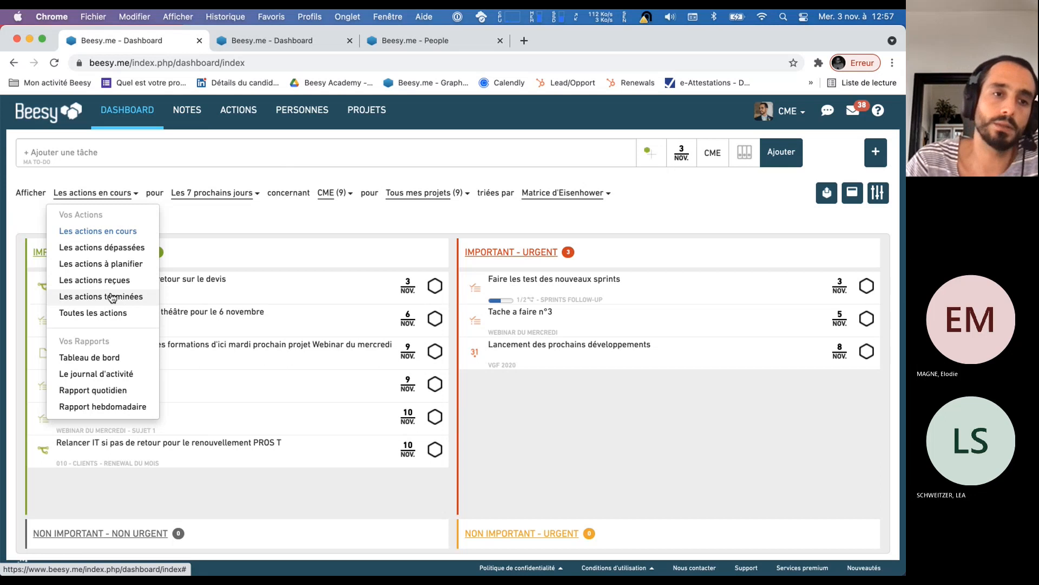
click(112, 297)
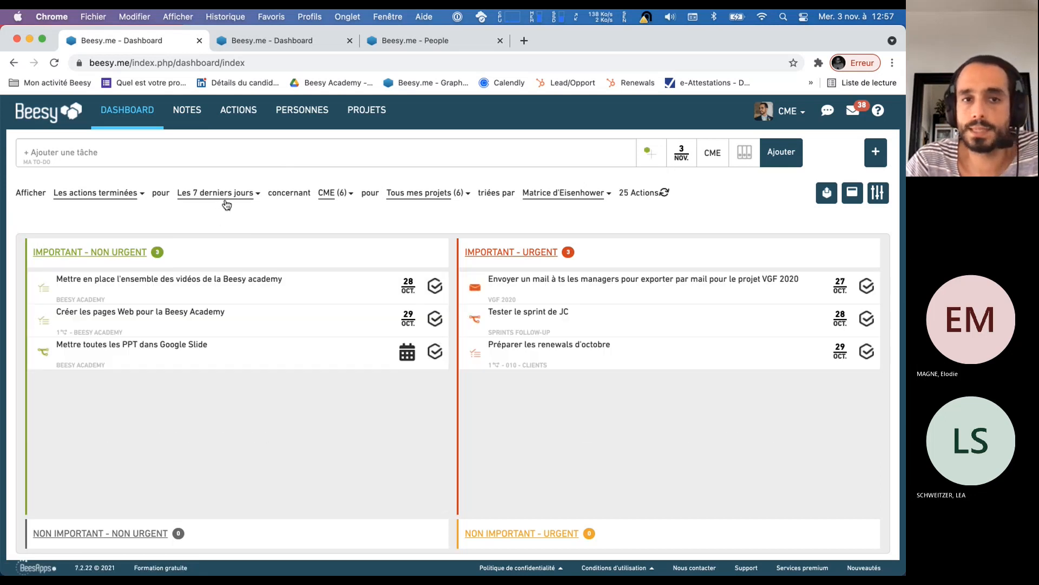
click(826, 192)
click(728, 187)
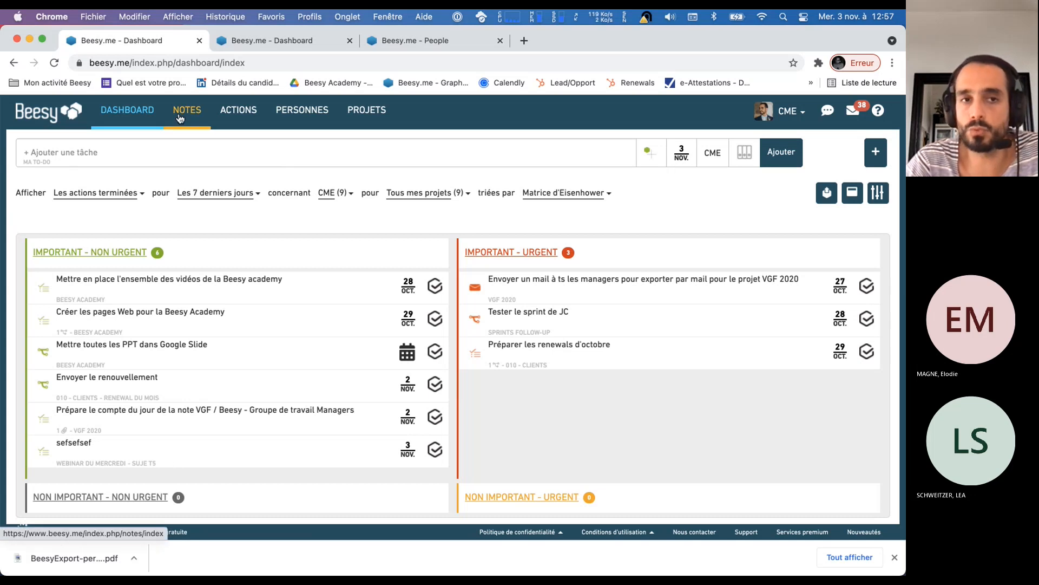
Open the "Tableau de bord" report and dismiss the browser's notice of the downloaded export
click(117, 194)
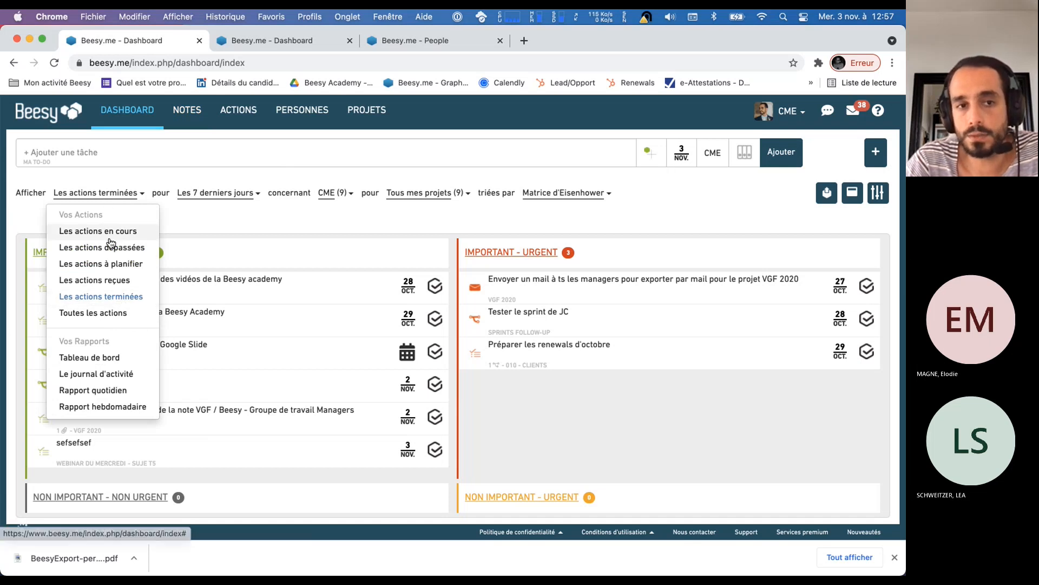
click(232, 214)
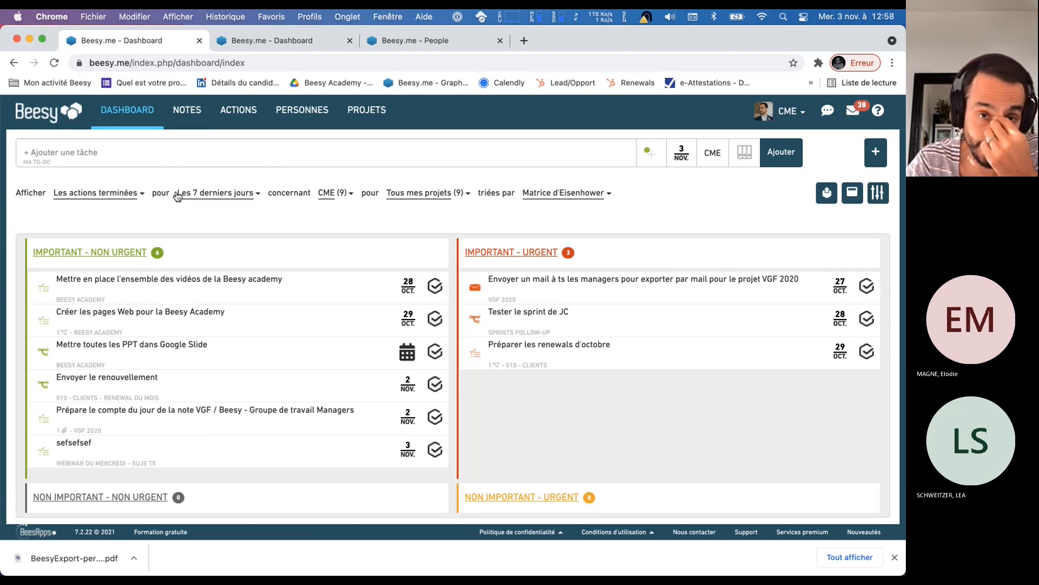
click(131, 198)
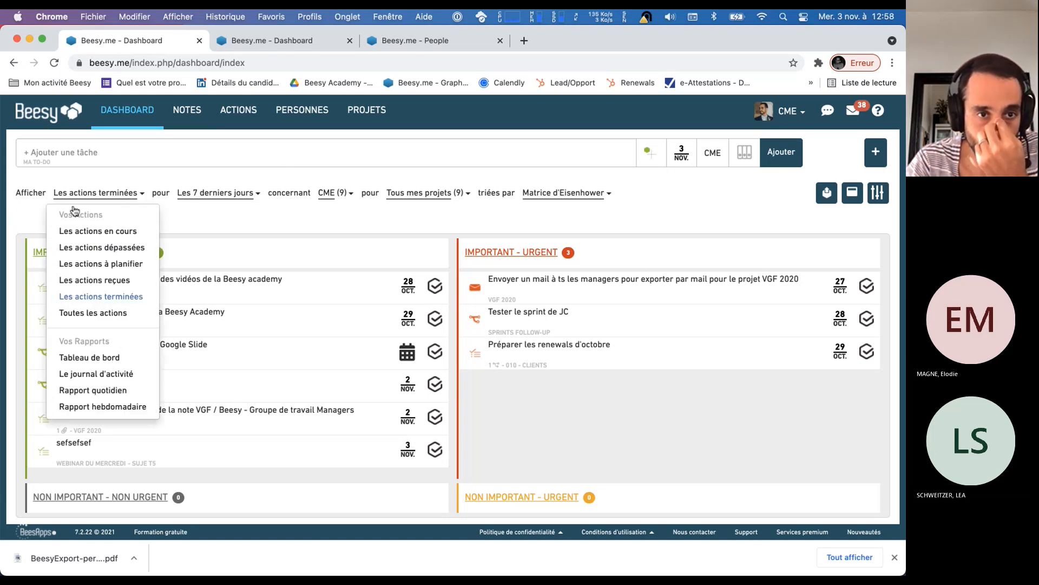
click(108, 358)
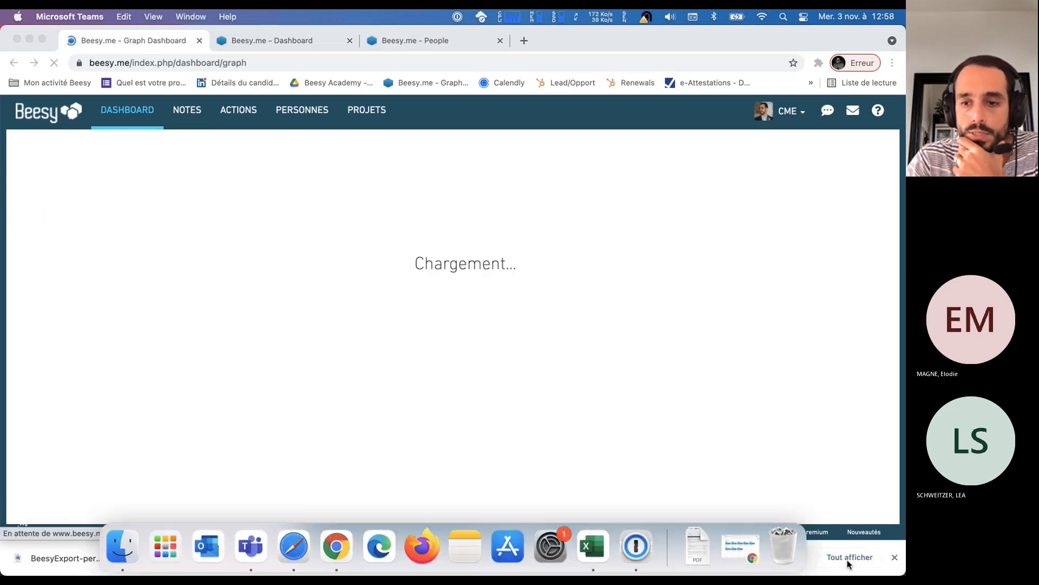
click(897, 556)
click(896, 556)
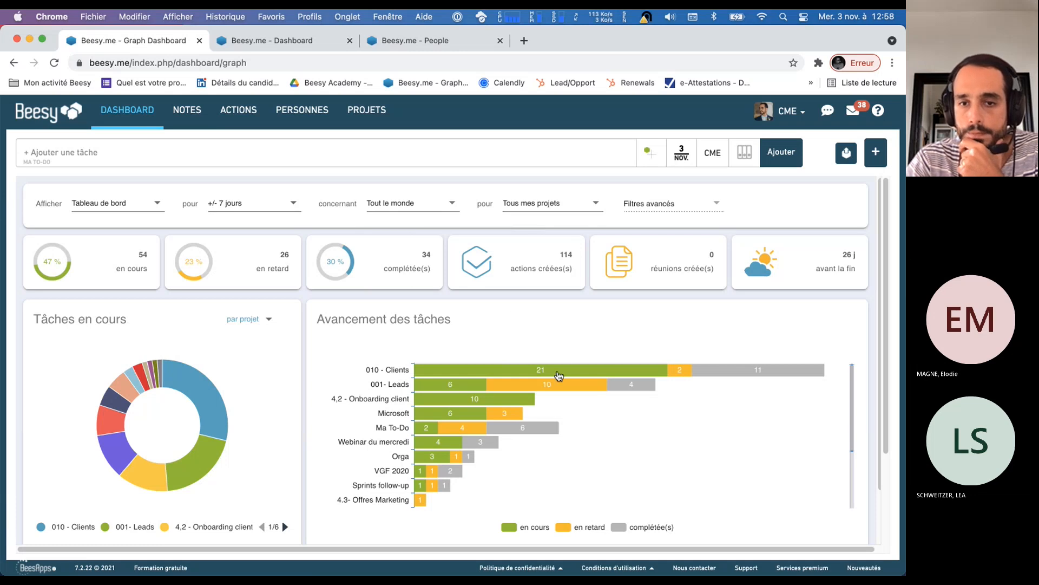
Examine the task progress per project in "Avancement des tâches" and set the report's period to "+/- 30 jours"
mouse_move(490, 471)
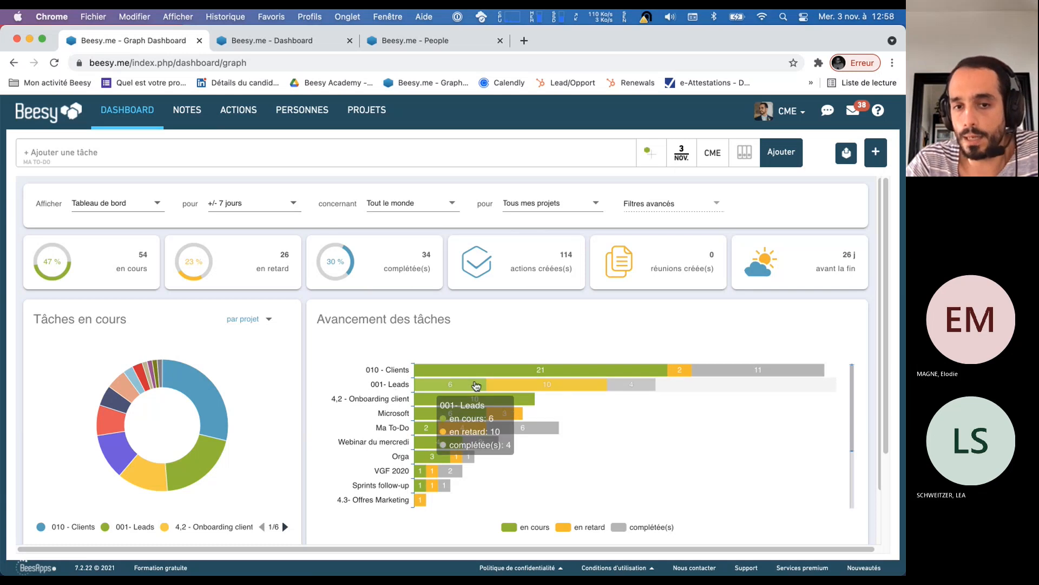
mouse_move(530, 378)
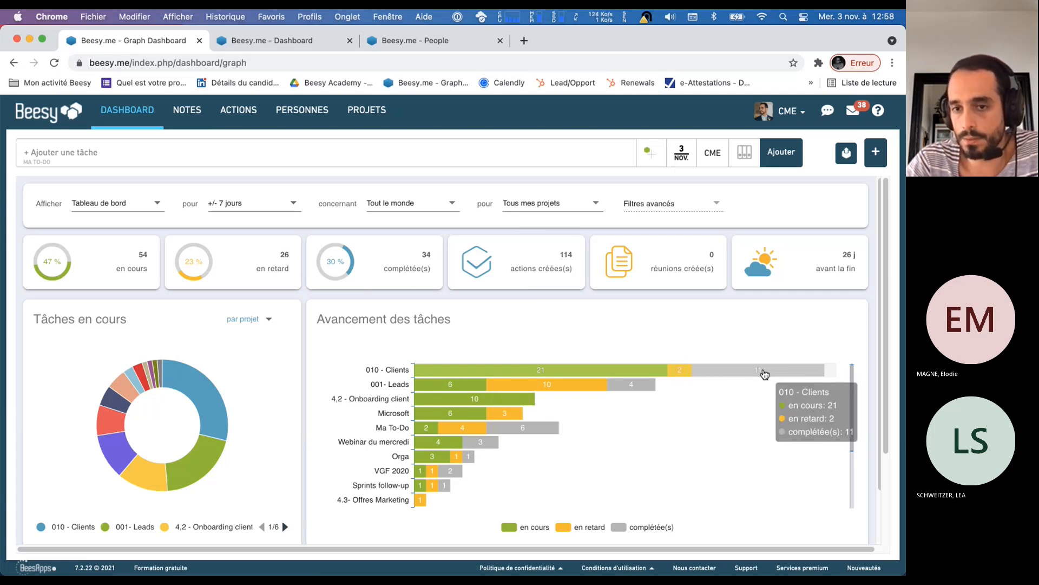
click(225, 206)
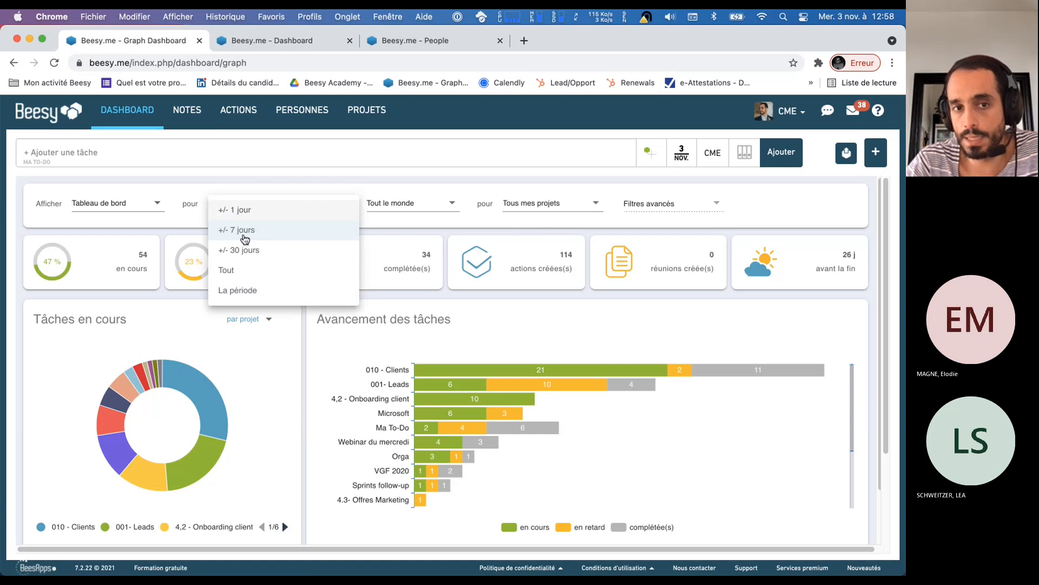
click(251, 255)
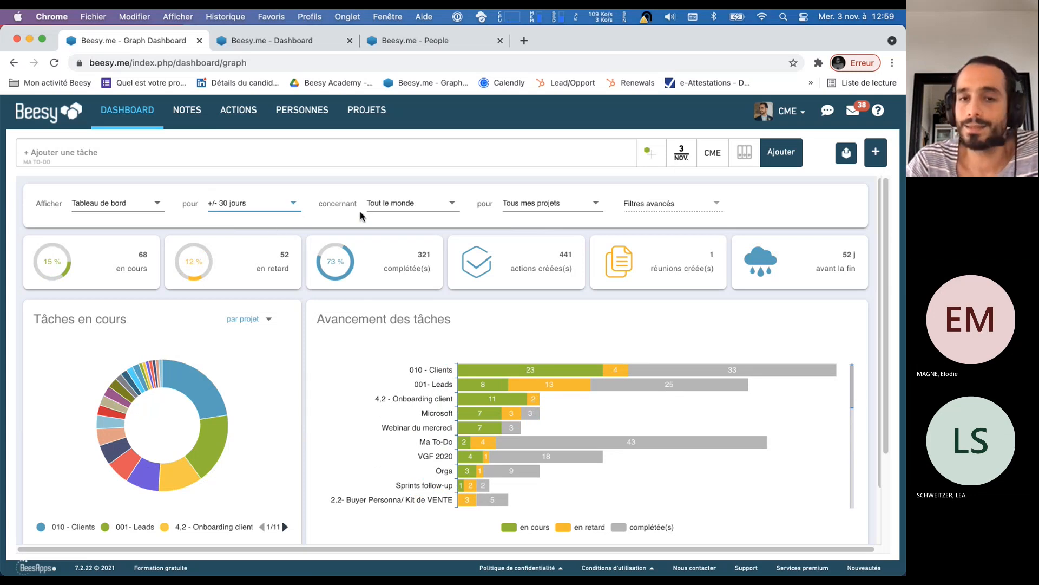
Restrict the report to the contact with the code CME
click(380, 210)
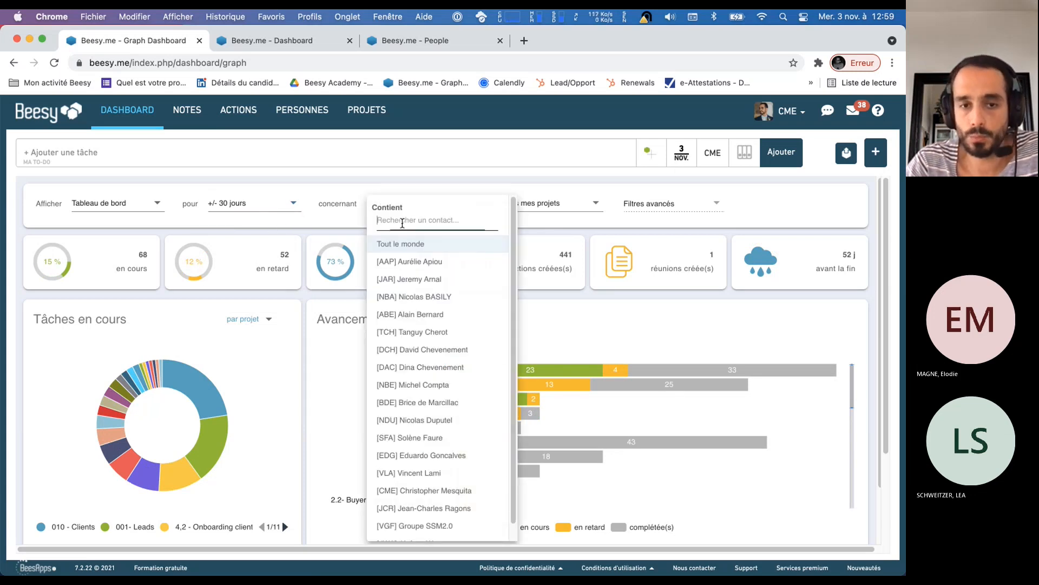
text(cme)
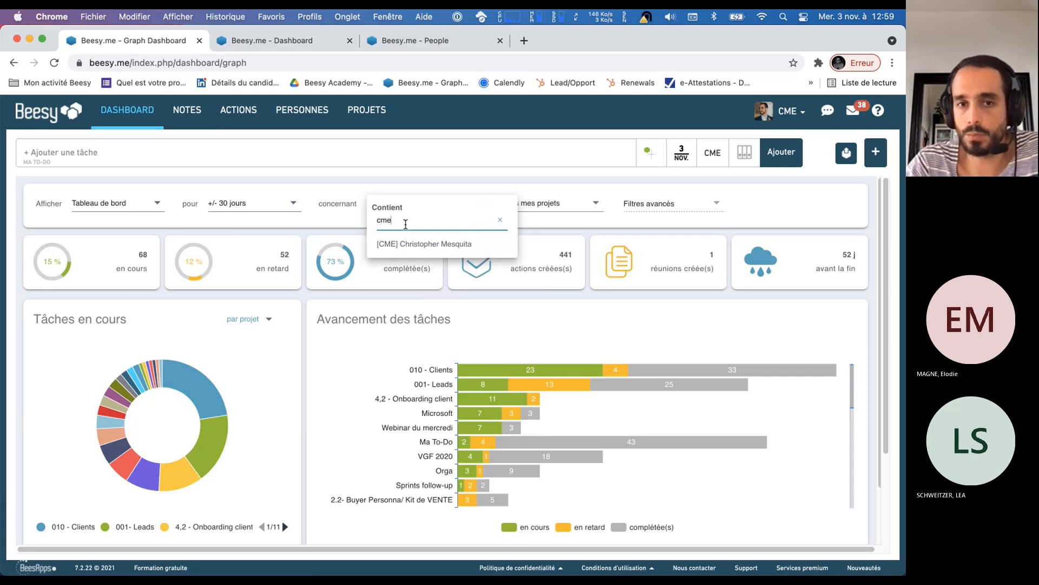
click(424, 244)
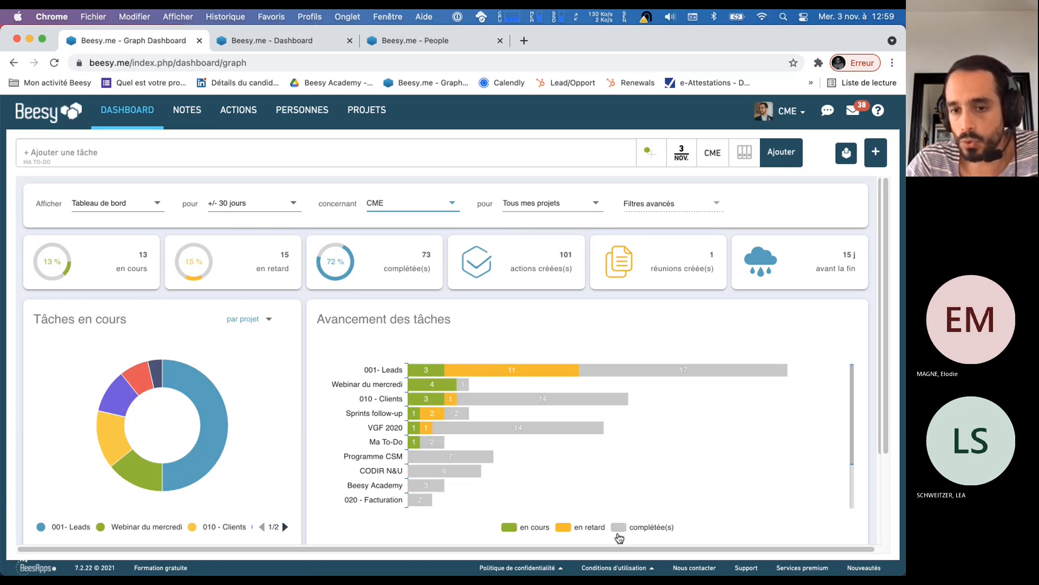
Hide the completed tasks in the "Avancement des tâches" chart and open the overdue actions of "001- Leads" from it
click(618, 536)
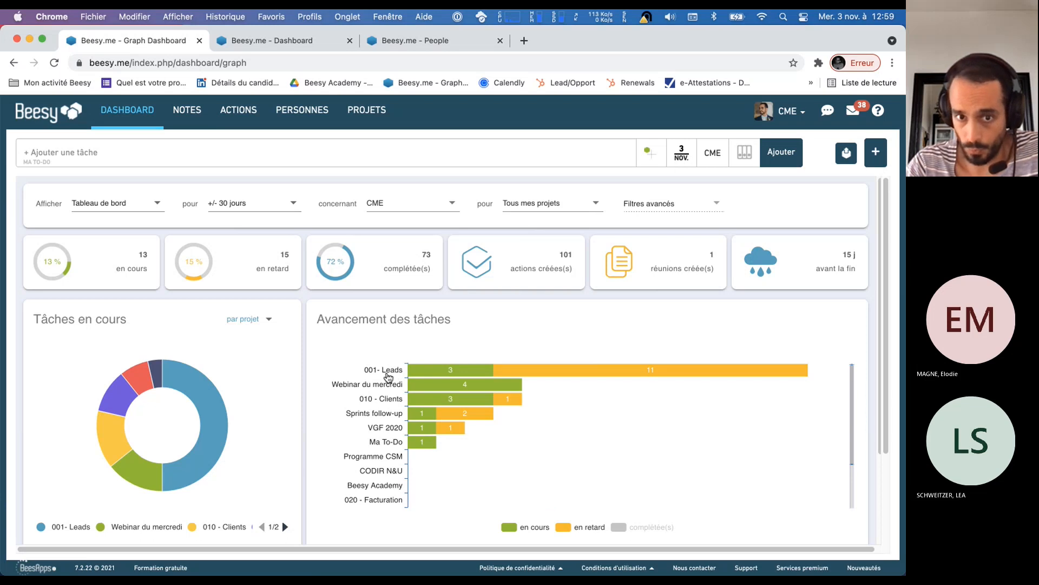
mouse_move(465, 372)
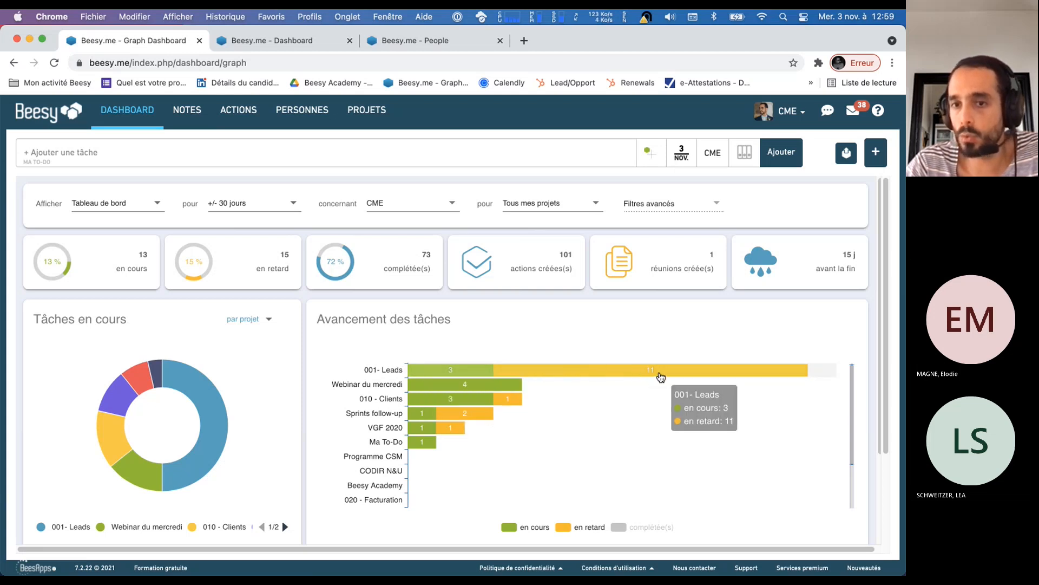
click(658, 375)
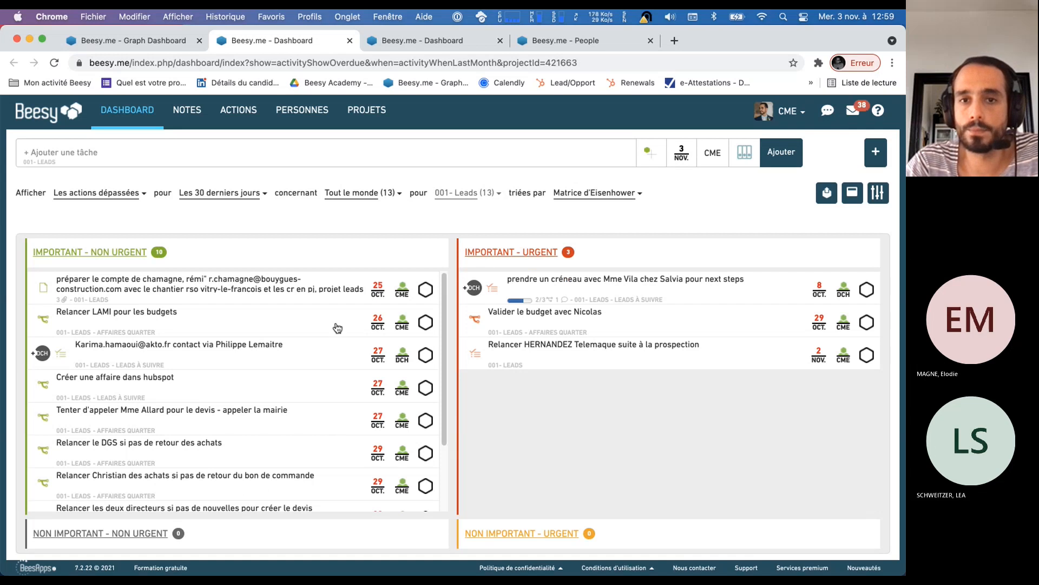
Return to the graph report and widen its filters to "Tout le monde" for the contact and "Tout" for the period
click(144, 40)
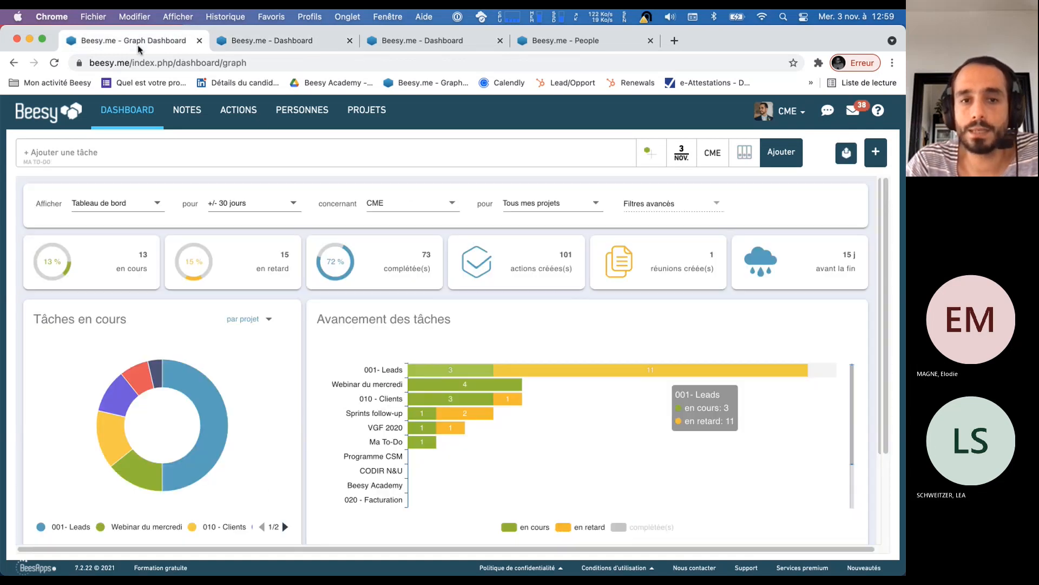
mouse_move(442, 448)
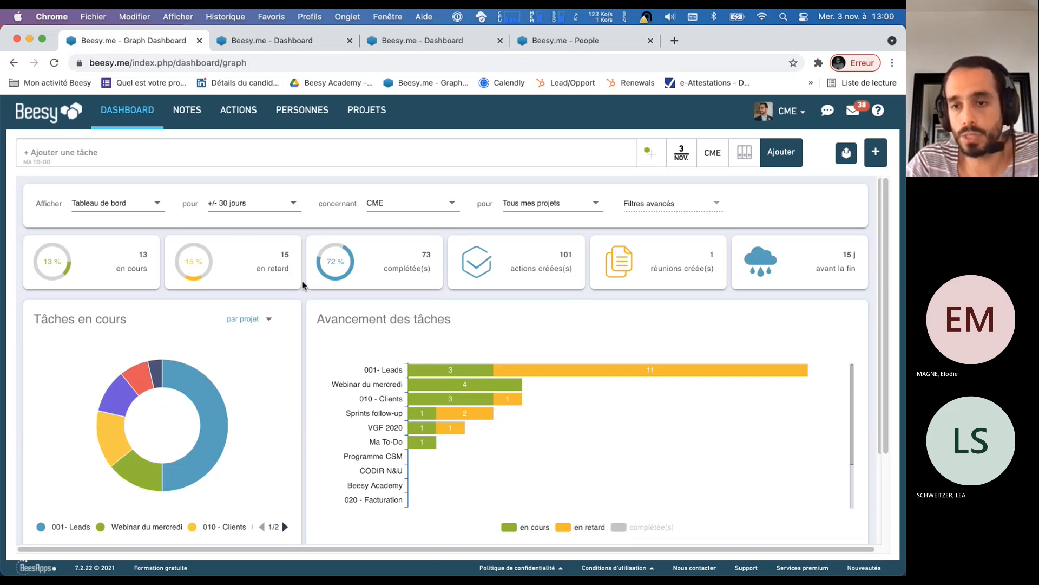
click(382, 211)
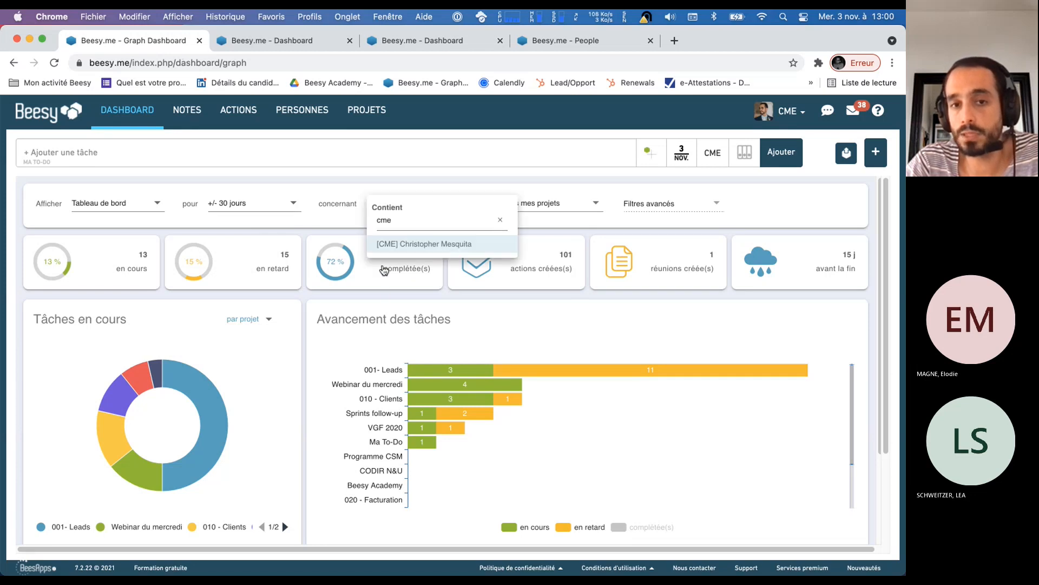
click(385, 244)
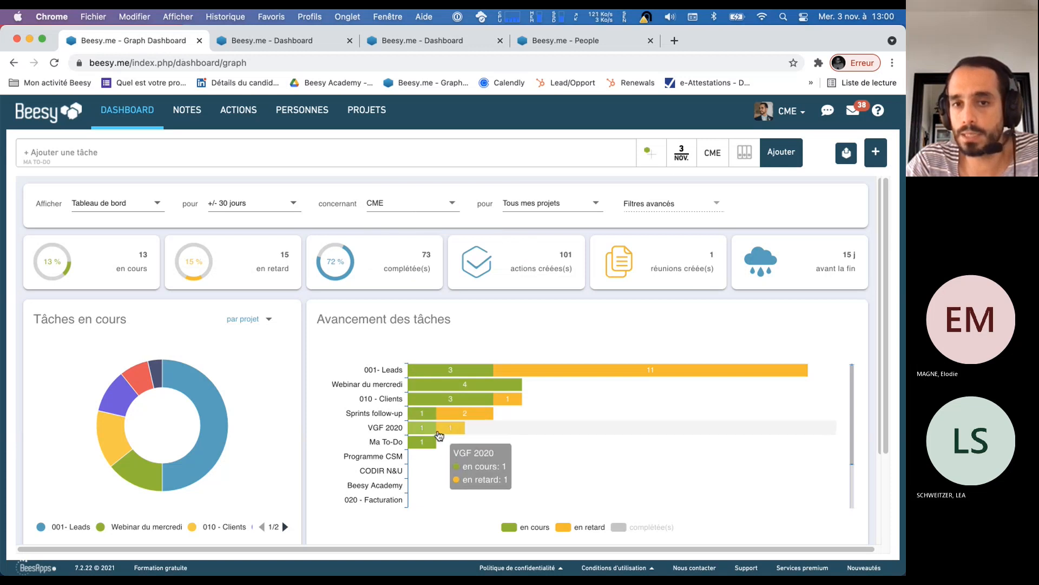
click(382, 203)
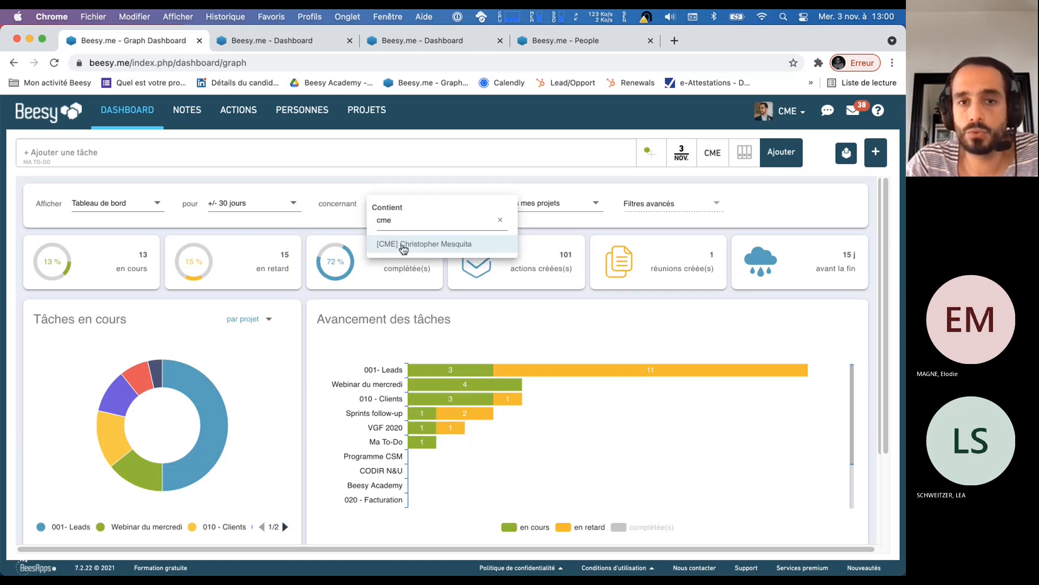
click(500, 219)
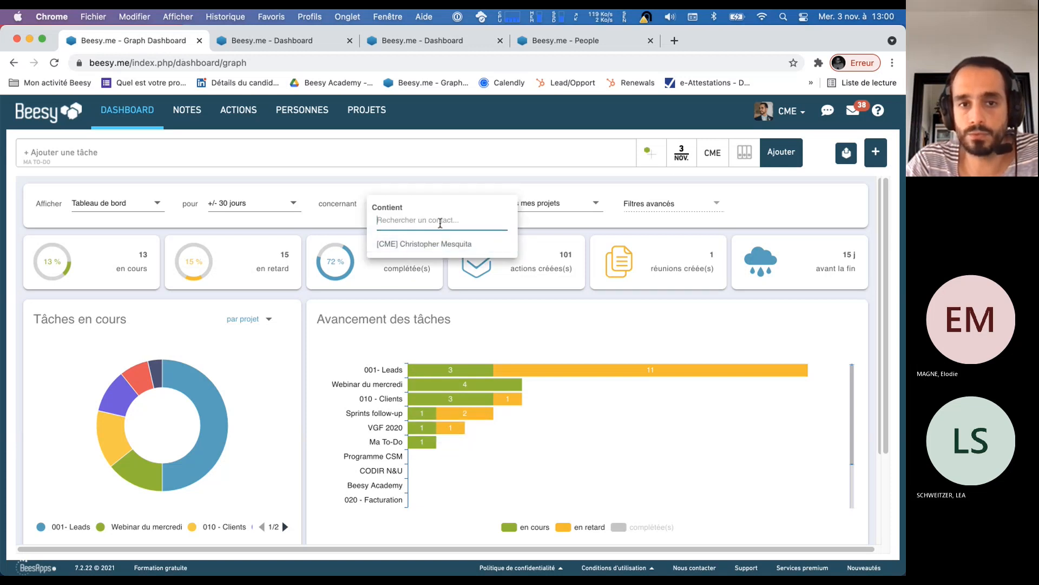
click(429, 244)
click(283, 216)
click(274, 270)
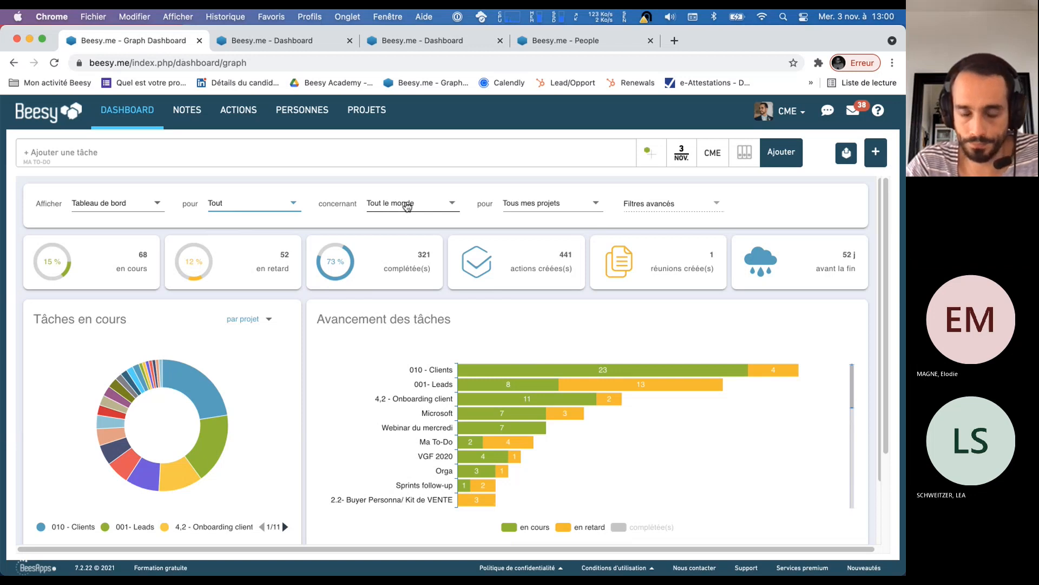
Restrict the graph report to the project "VGF 2020"
click(541, 206)
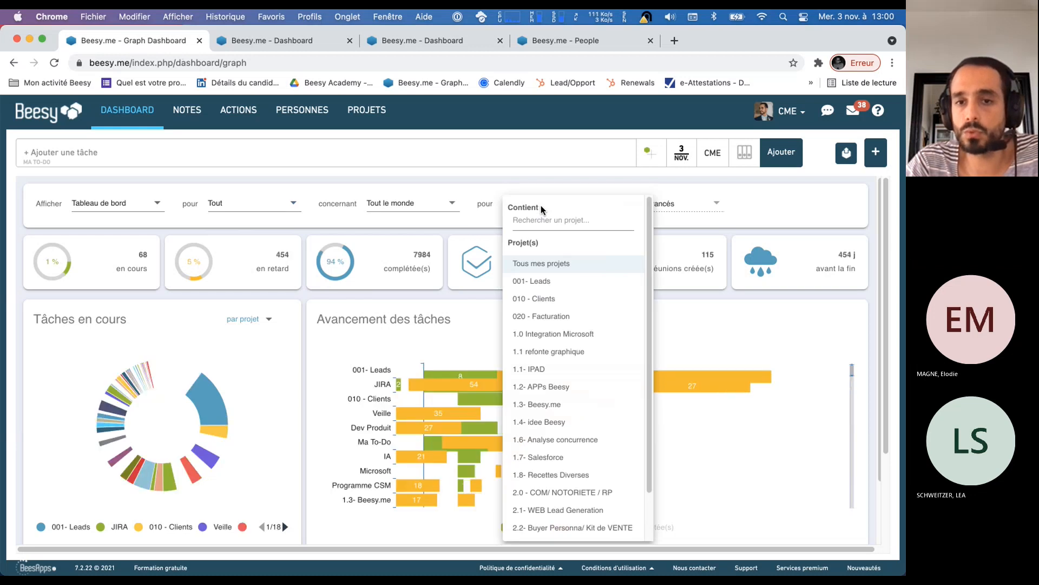
click(454, 342)
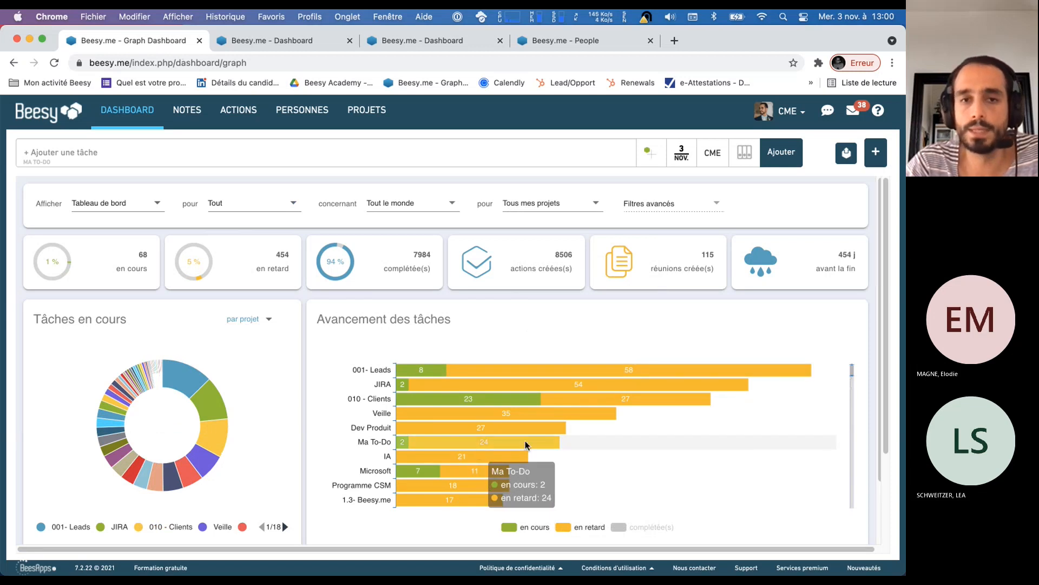
click(531, 205)
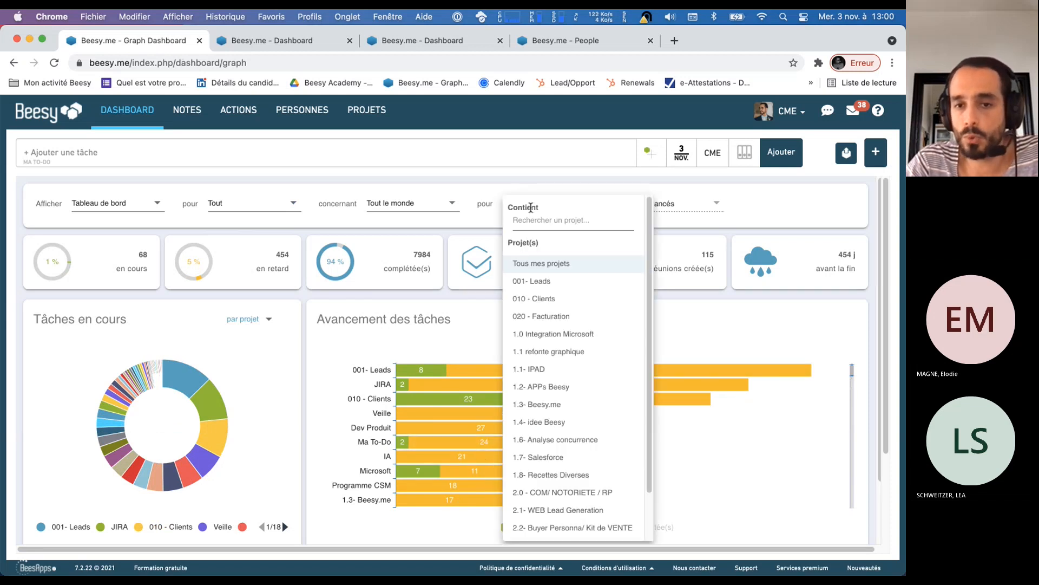
text(vgf)
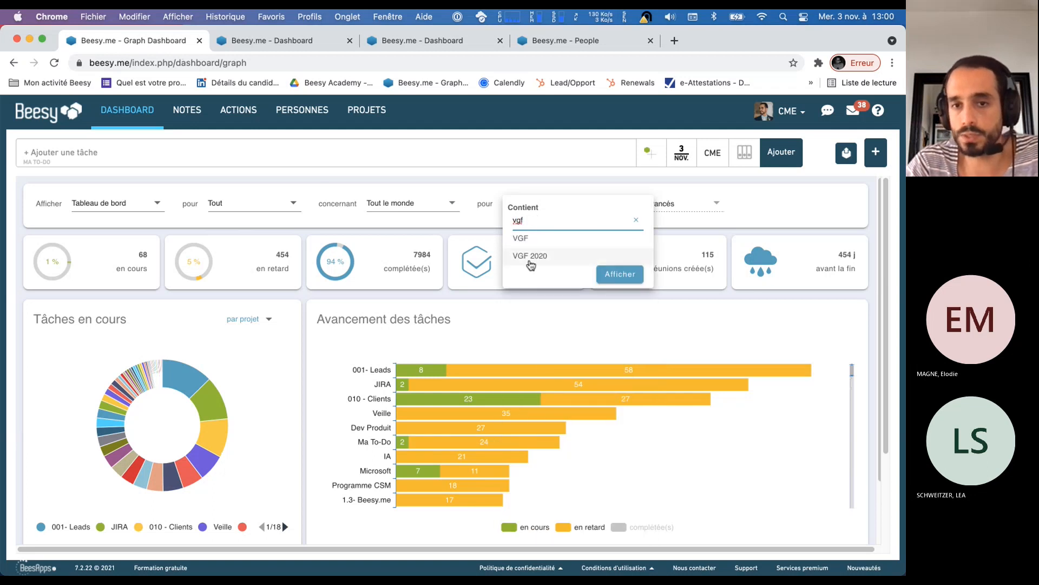
click(531, 256)
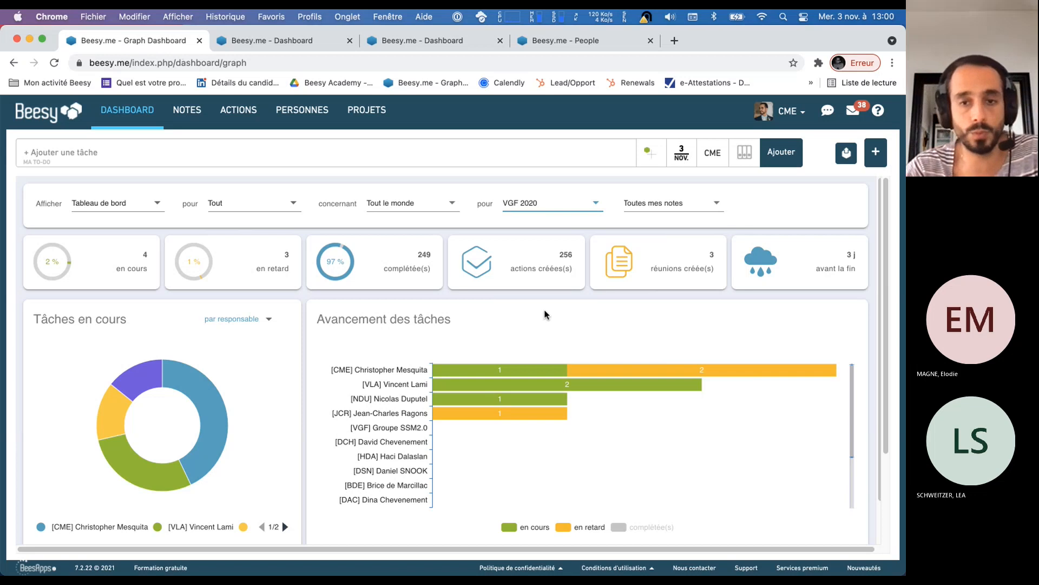
Show the completed tasks per person in the "Avancement des tâches" chart, and hide them again
scroll(546, 323, down, 1)
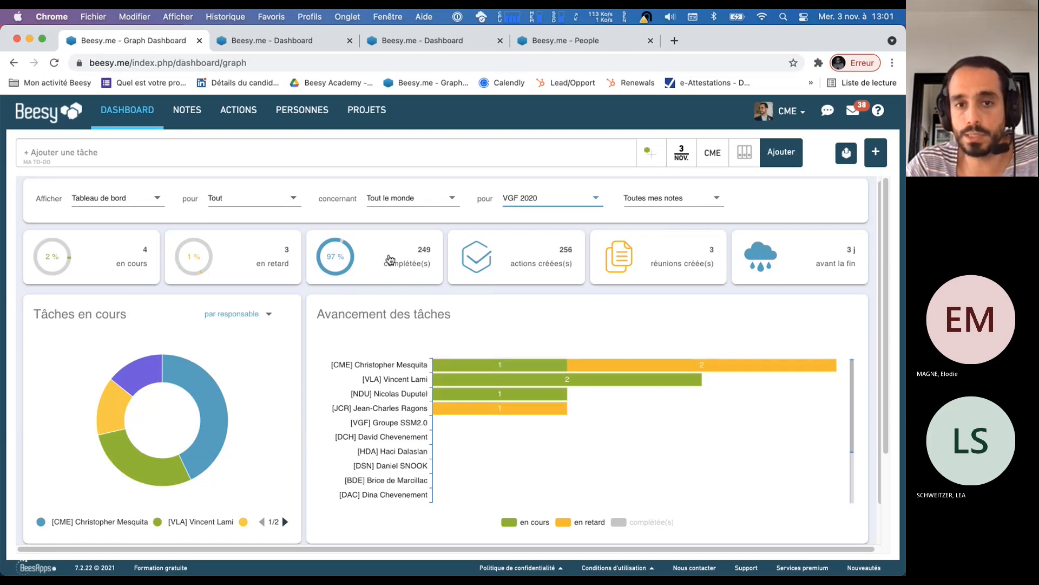
click(623, 525)
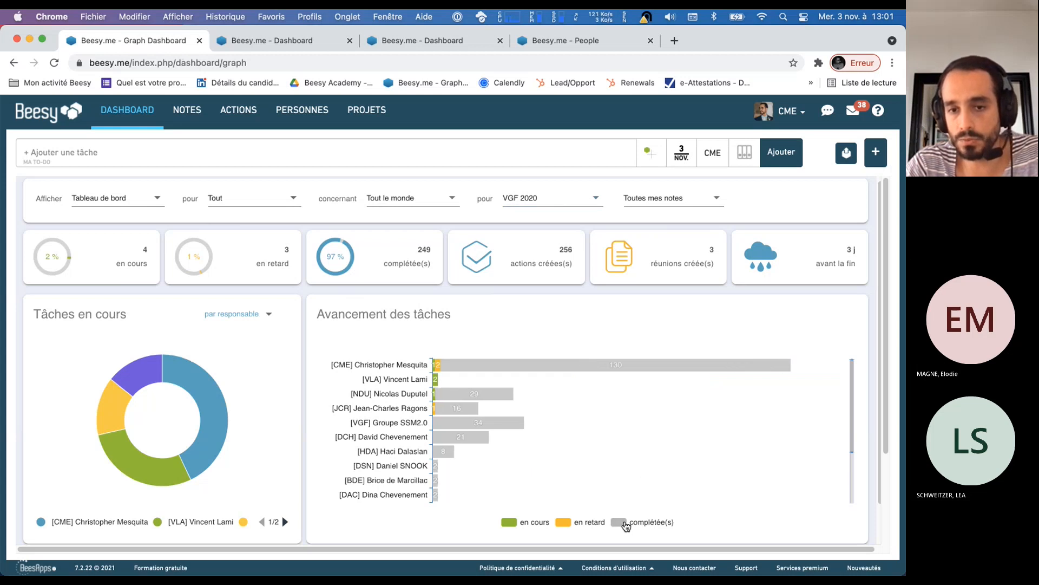
click(624, 524)
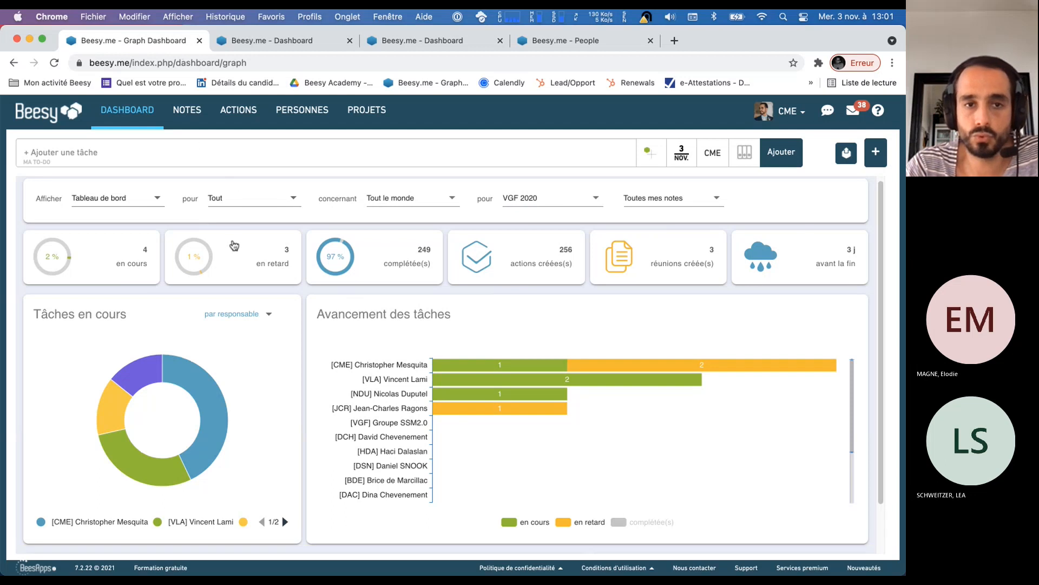
Examine the "Liste des tâches" and the "Jalon" timeline of the VGF 2020 project, and return to the report's filters
scroll(249, 319, down, 5)
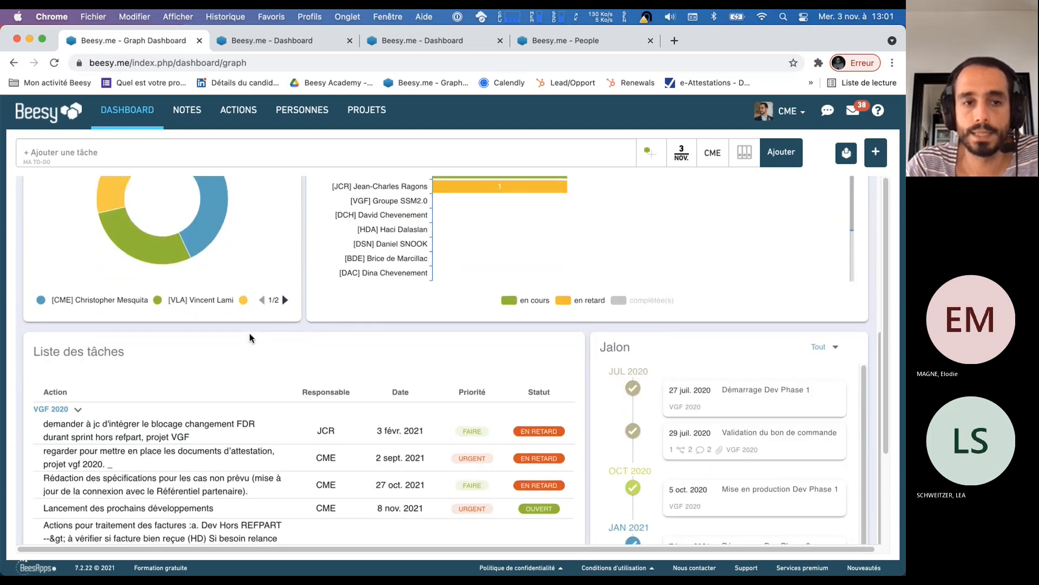
scroll(249, 338, down, 3)
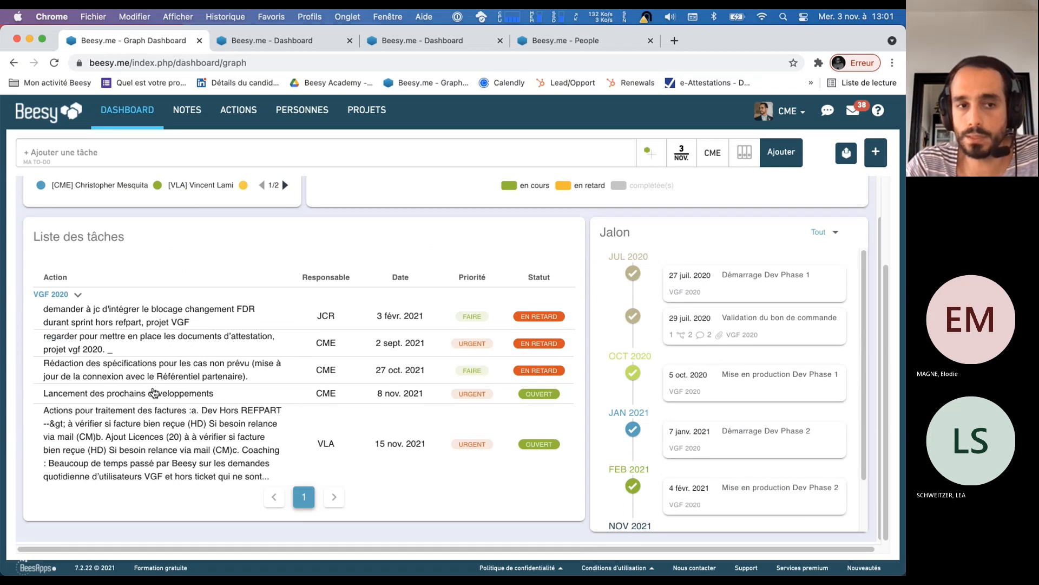
scroll(230, 543, up, 5)
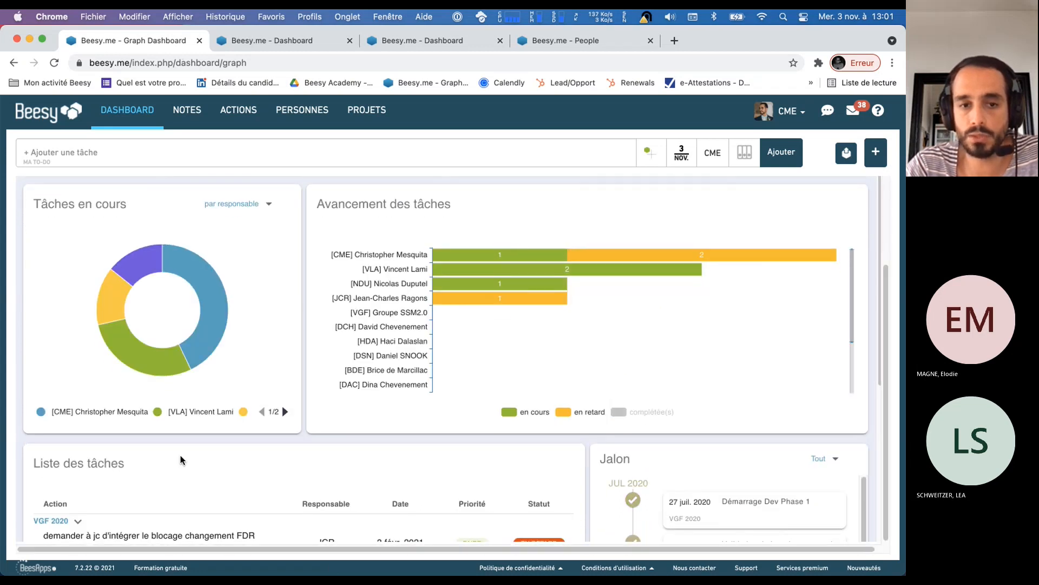
scroll(211, 531, down, 3)
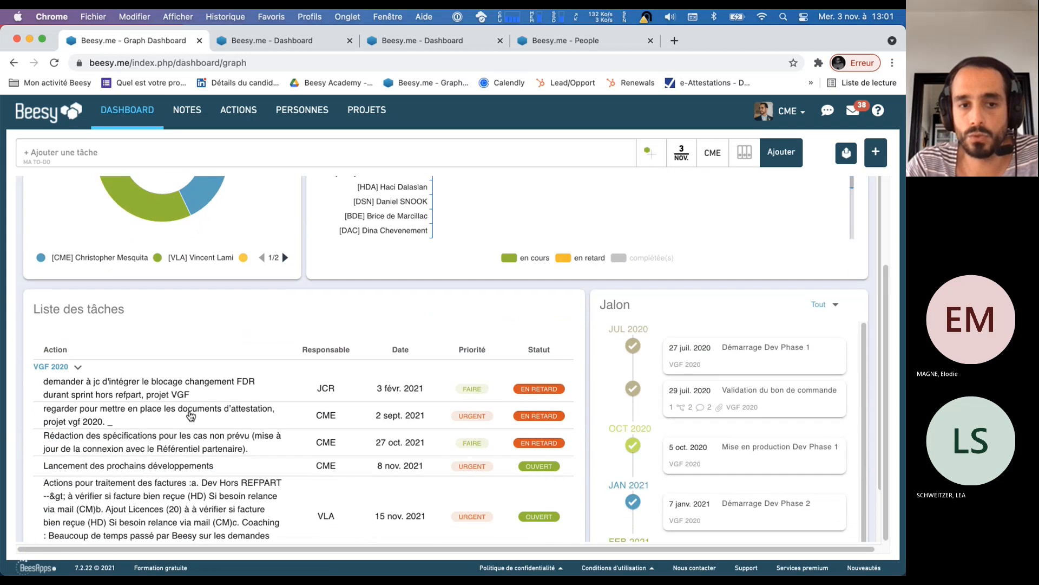
scroll(738, 362, down, 1)
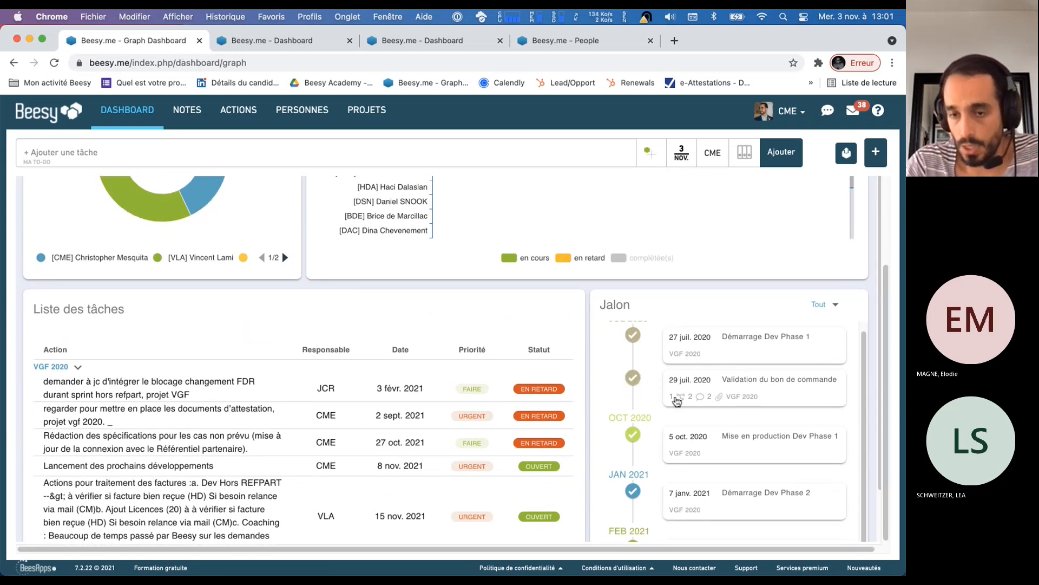
scroll(391, 440, up, 1)
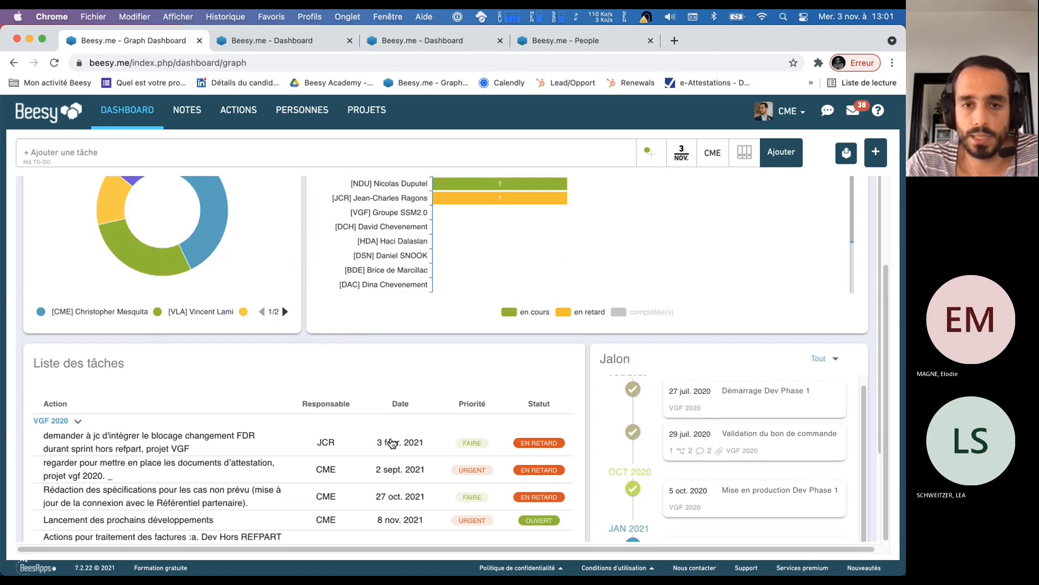
scroll(388, 446, up, 2)
scroll(866, 420, up, 1)
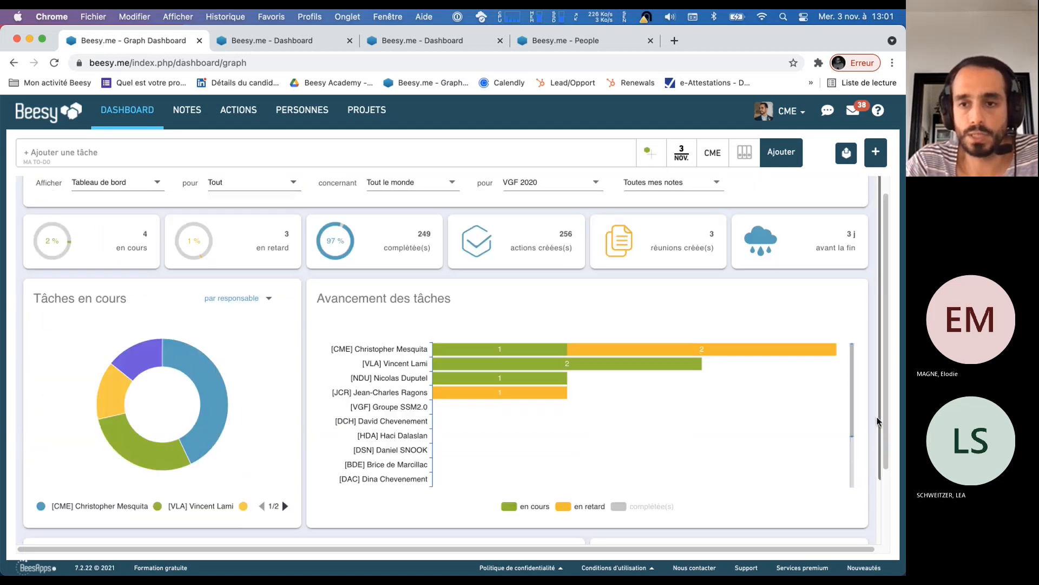
scroll(866, 427, up, 1)
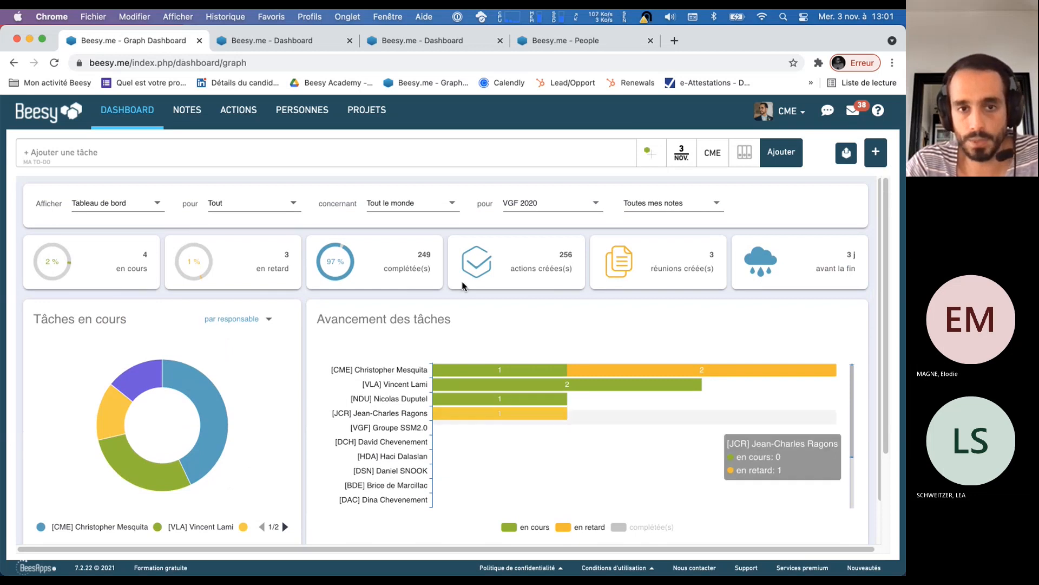
click(137, 214)
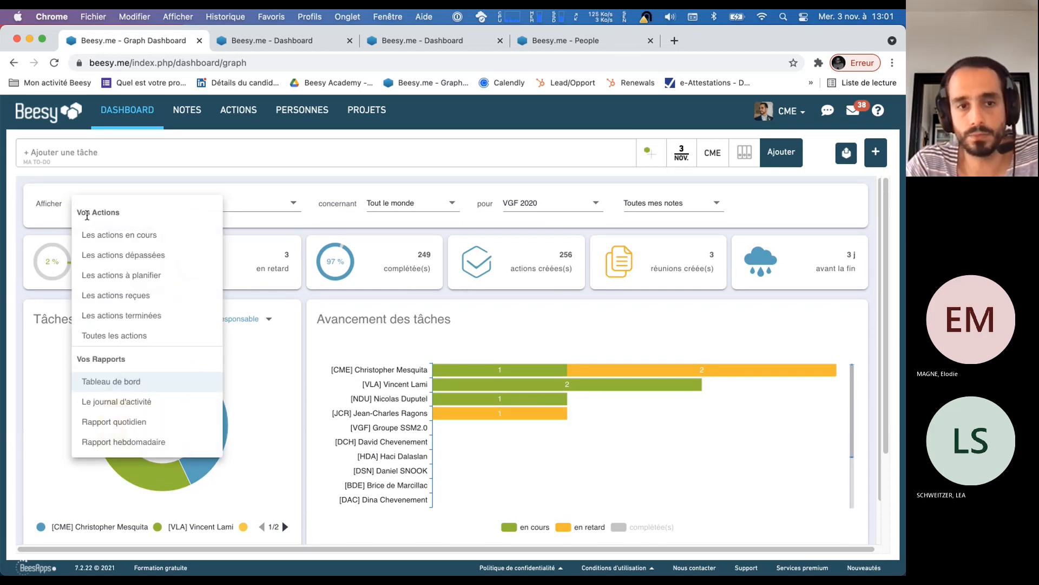
click(292, 356)
mouse_move(496, 387)
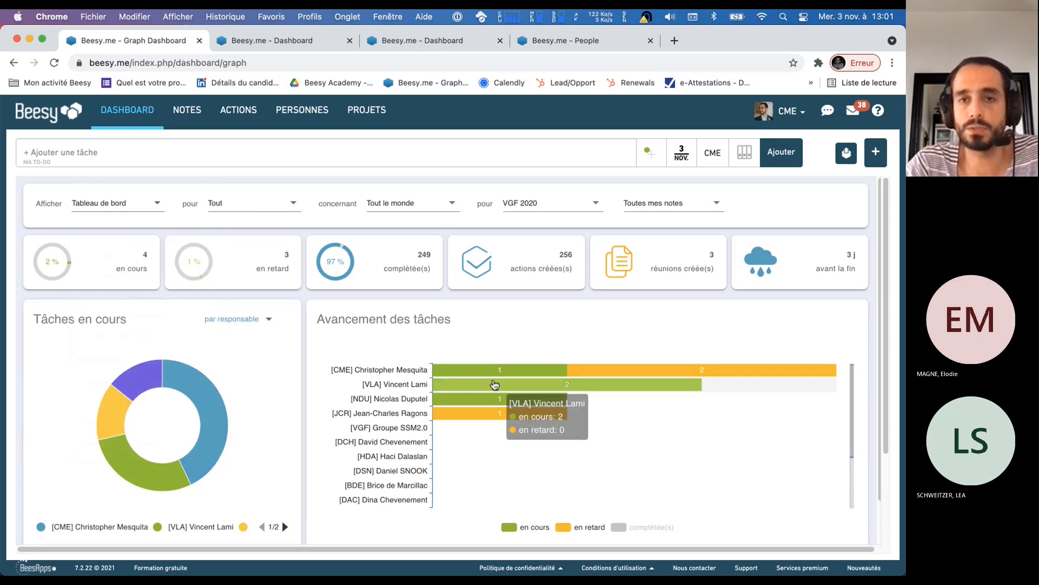